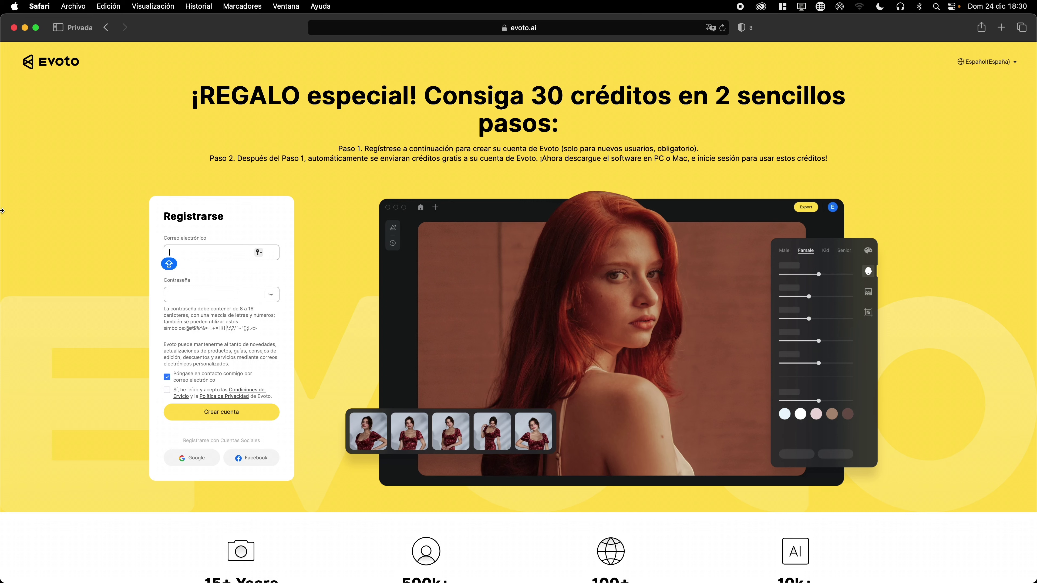
Step: Scroll through the evoto.ai sign-up page offering 30 free credits
{"action": "scroll", "coordinate": [163, 231], "scroll_direction": "down", "scroll_amount": 2}
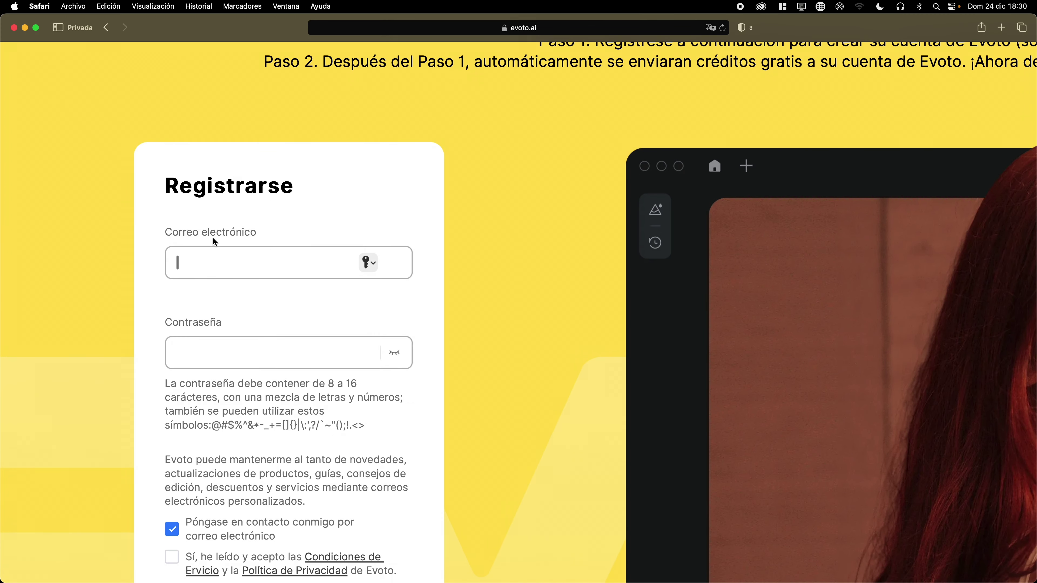
{"action": "scroll", "coordinate": [212, 237], "scroll_direction": "up", "scroll_amount": 5, "text": "ctrl"}
{"action": "scroll", "coordinate": [220, 277], "scroll_direction": "up", "scroll_amount": 3}
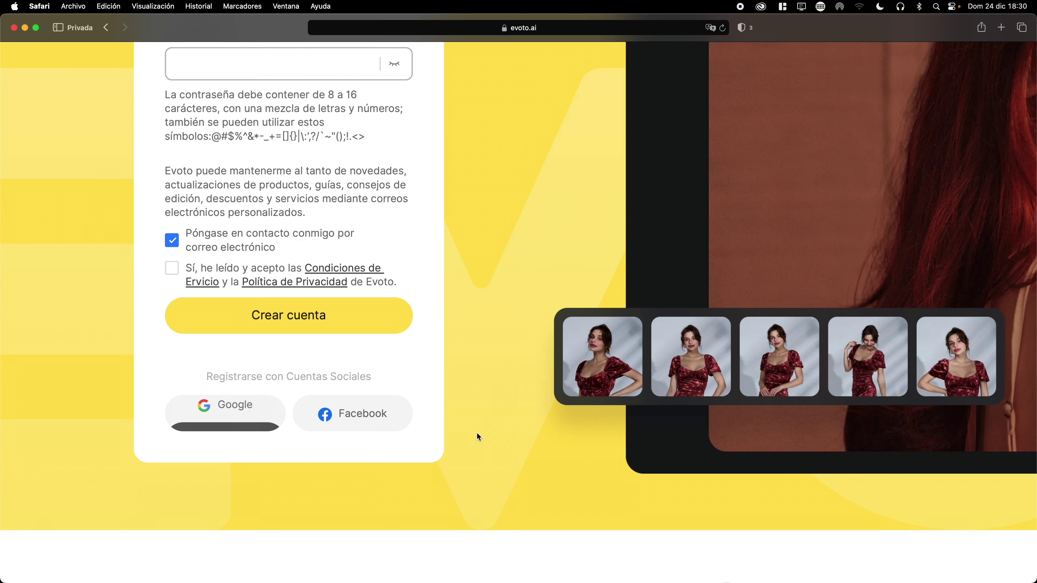
{"action": "scroll", "coordinate": [491, 428], "scroll_direction": "down", "scroll_amount": 5, "text": "ctrl"}
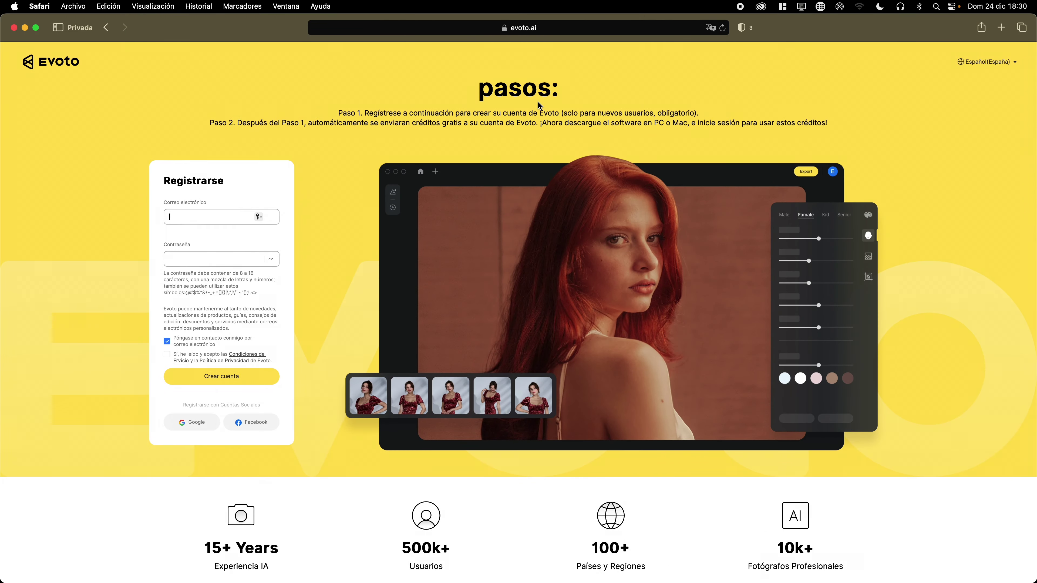
{"action": "scroll", "coordinate": [433, 109], "scroll_direction": "up", "scroll_amount": 2}
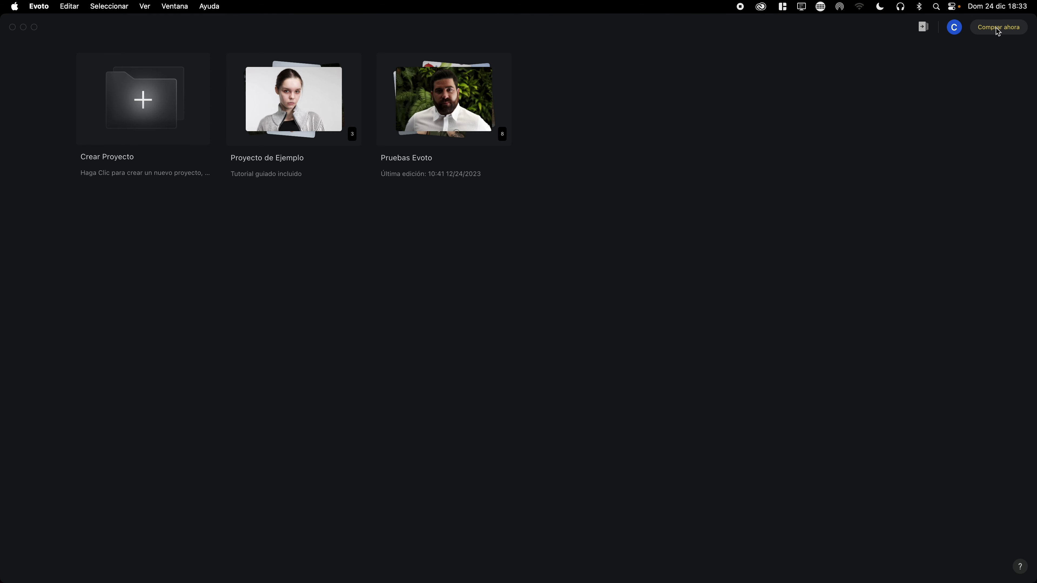
Step: View the Comprar ahora credit pricing plans, then open the Pruebas Evoto project
{"action": "left_click", "coordinate": [973, 31]}
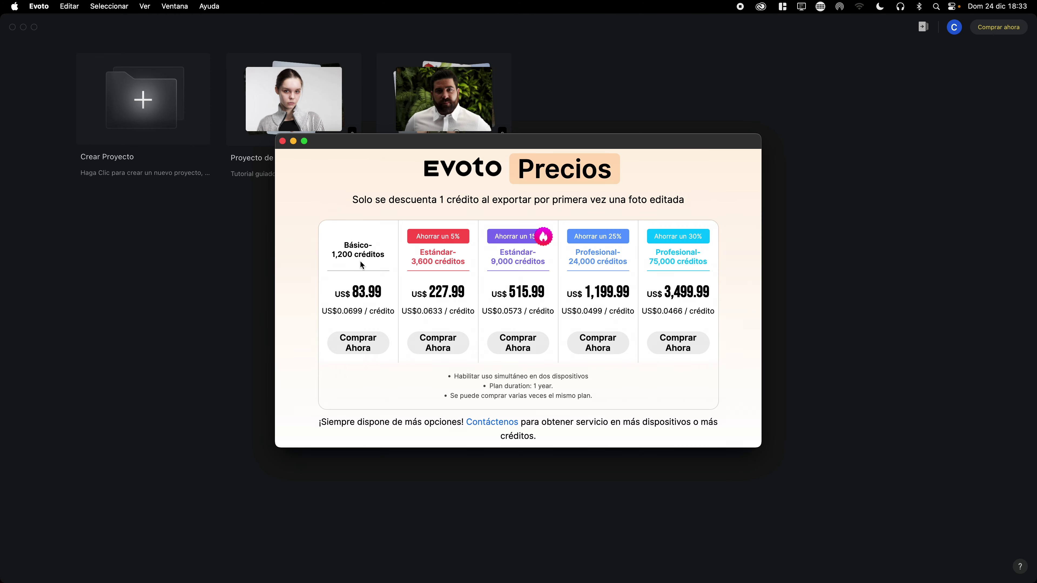
{"action": "left_click", "coordinate": [282, 141]}
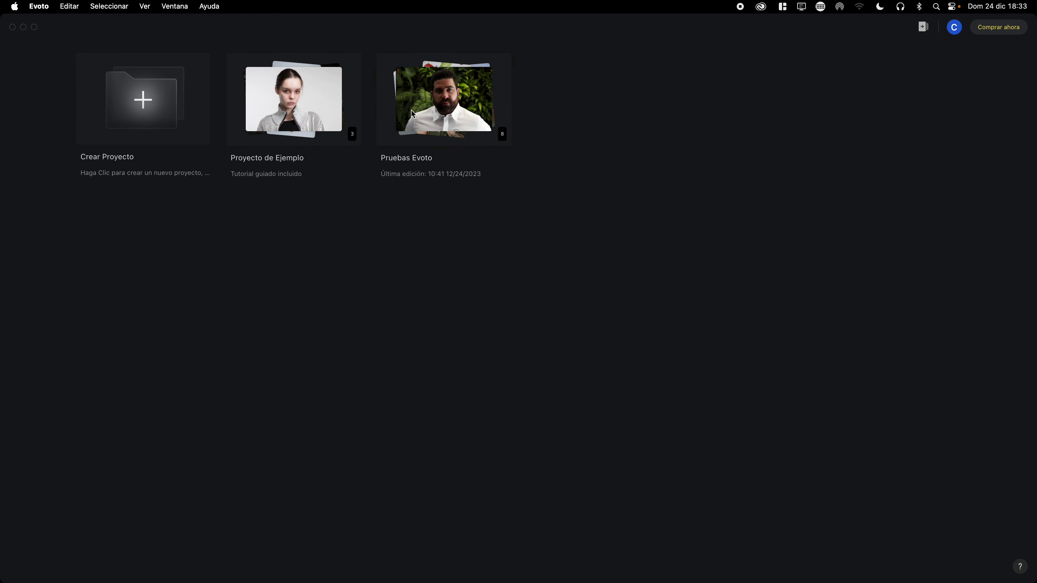
{"action": "left_click", "coordinate": [442, 124]}
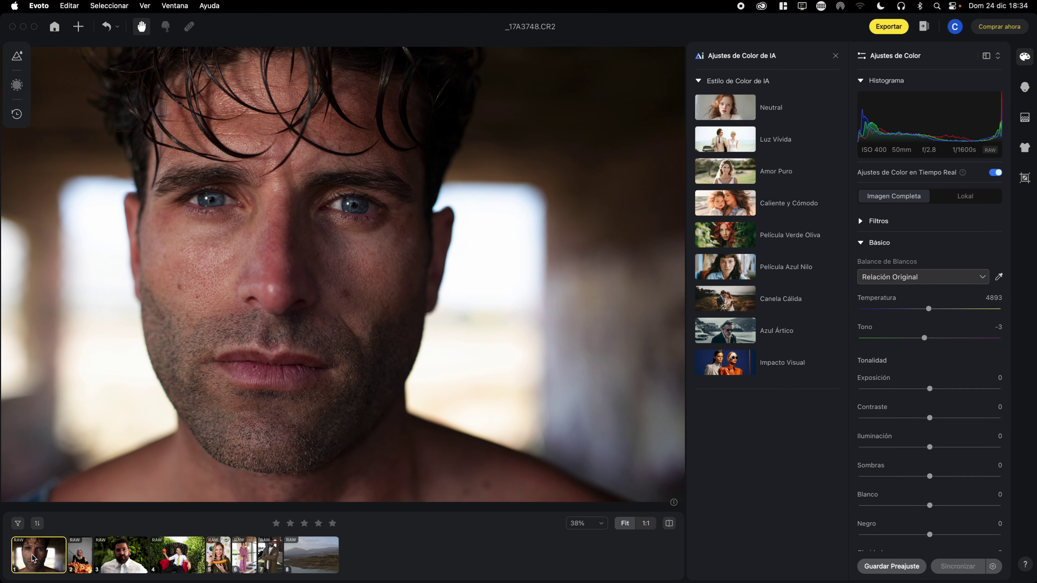
Step: Browse the project's photos to the last lake landscape, then return to the man's portrait
{"action": "left_click", "coordinate": [79, 555]}
{"action": "left_click", "coordinate": [202, 551]}
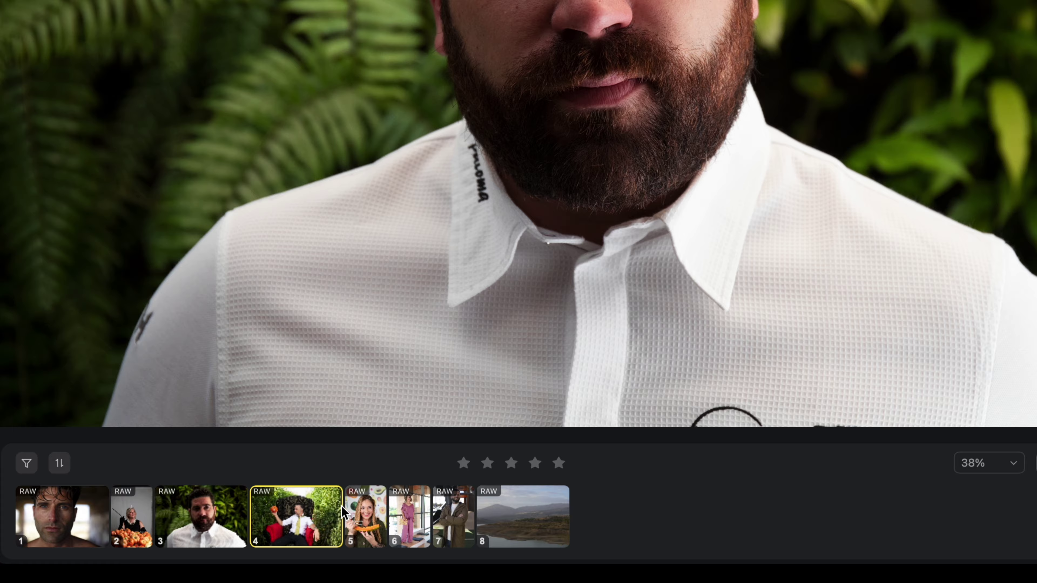
{"action": "key", "text": "End"}
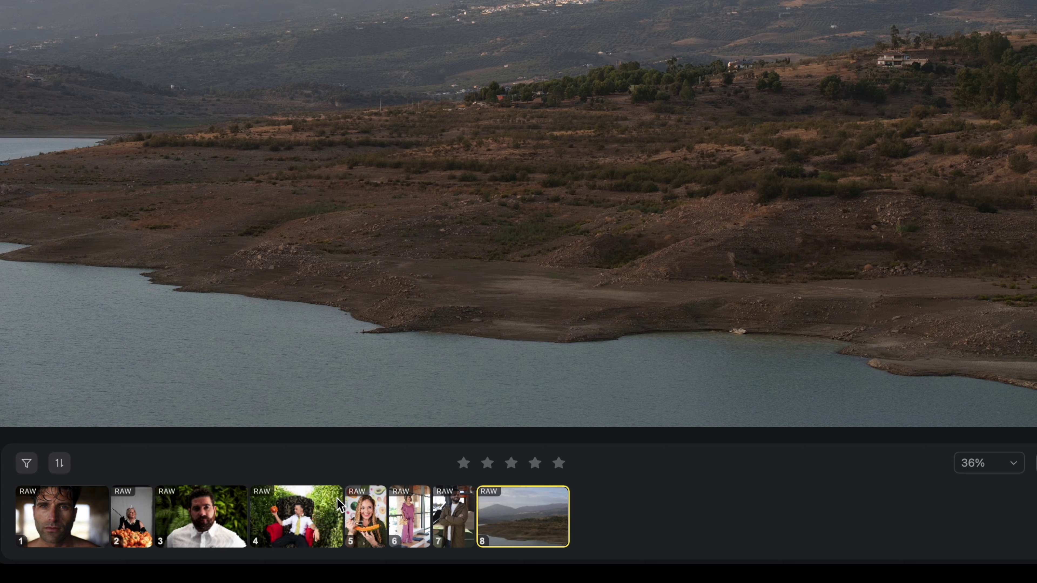
{"action": "left_click", "coordinate": [32, 489]}
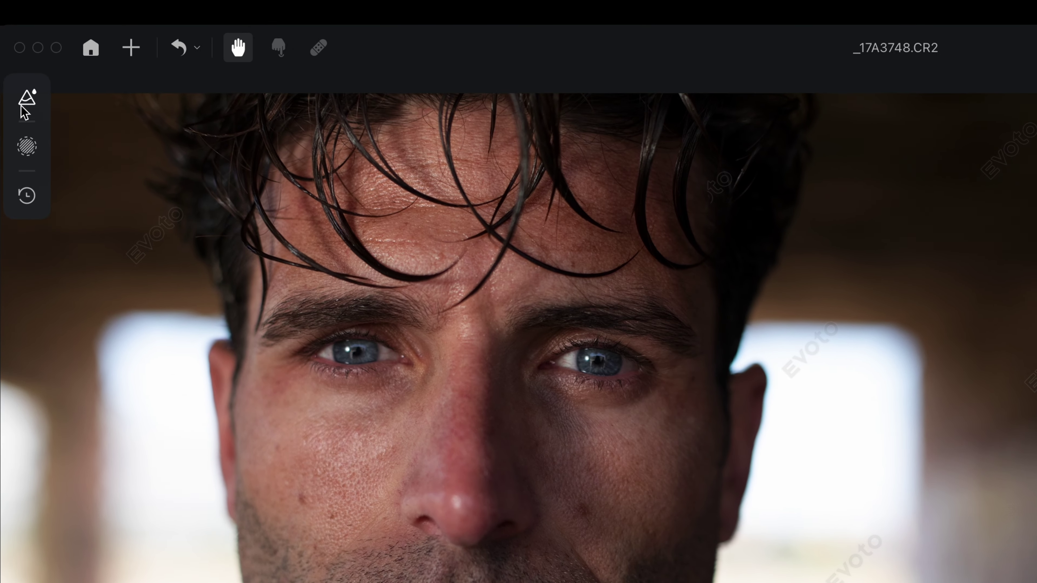
Step: Apply the Lujoso 01 preset from Preajustes, then reset all preset effects
{"action": "left_click", "coordinate": [27, 98]}
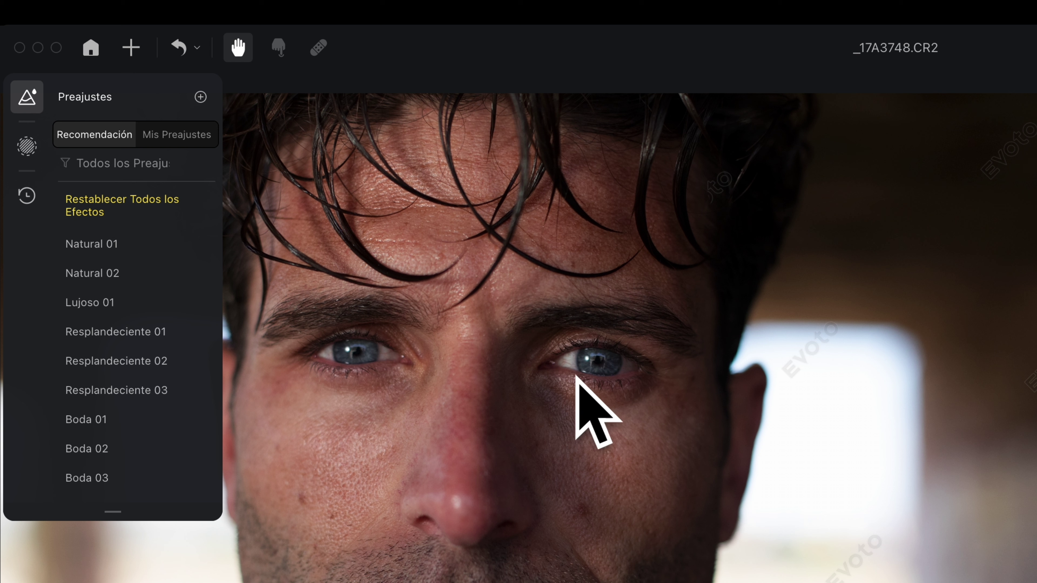
{"action": "left_click", "coordinate": [90, 247]}
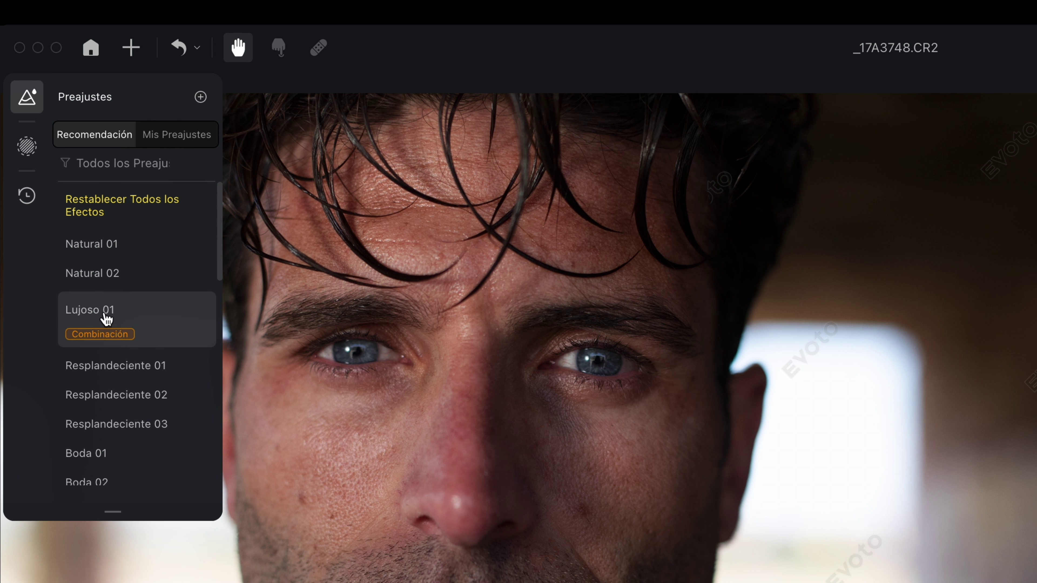
{"action": "left_click", "coordinate": [105, 315]}
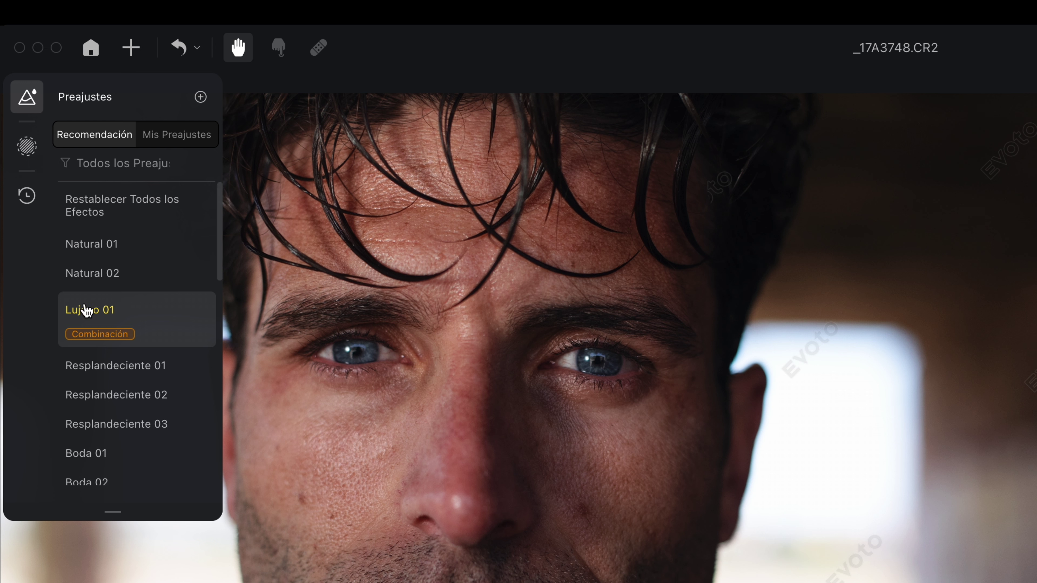
{"action": "mouse_move", "coordinate": [116, 366]}
{"action": "scroll", "coordinate": [155, 359], "scroll_direction": "down", "scroll_amount": 2}
{"action": "scroll", "coordinate": [135, 368], "scroll_direction": "down", "scroll_amount": 3}
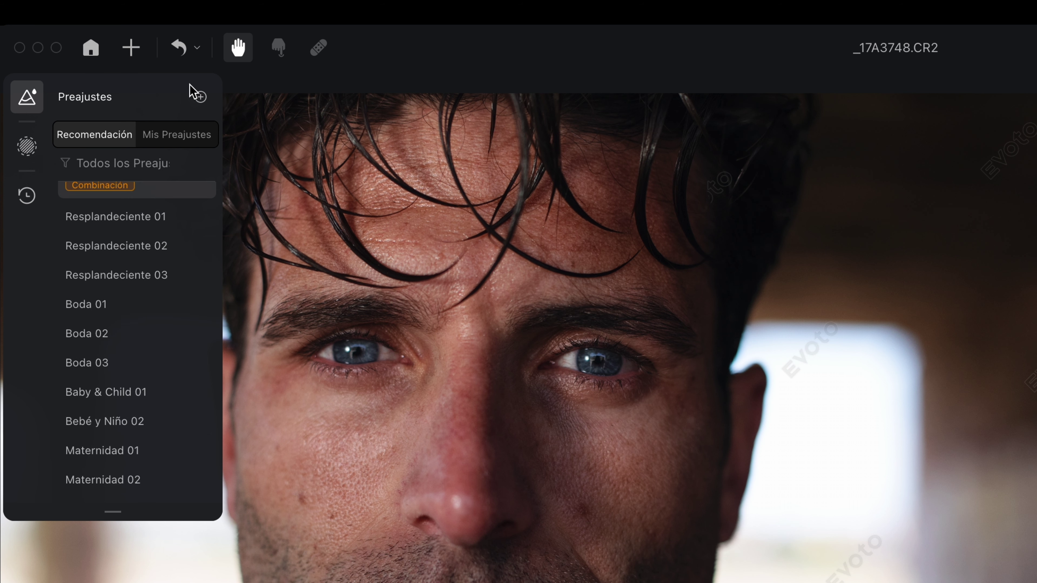
{"action": "scroll", "coordinate": [118, 202], "scroll_direction": "up", "scroll_amount": 5}
{"action": "left_click", "coordinate": [119, 202]}
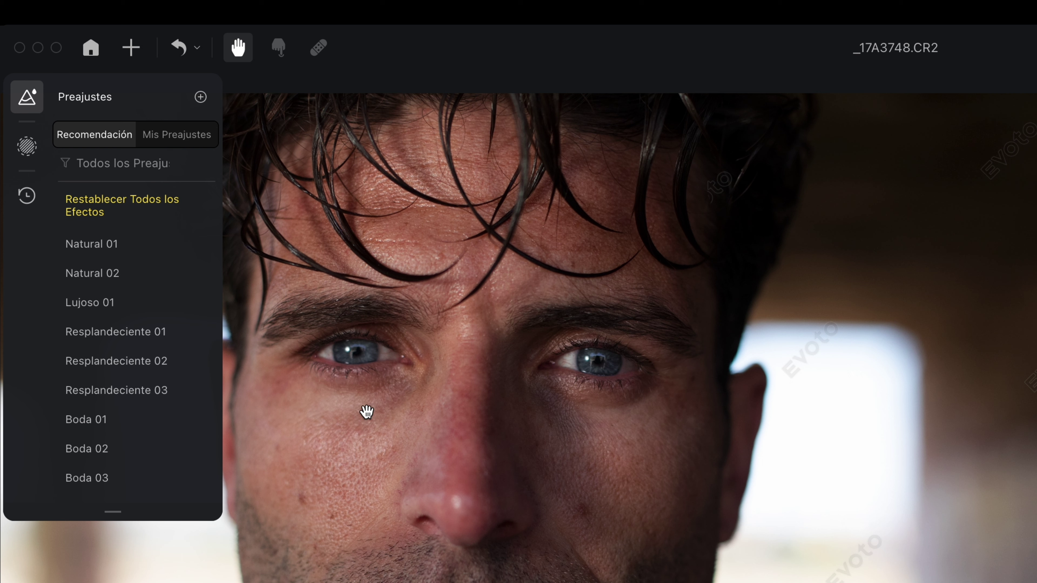
Step: Zoom in and pan to inspect the man's forehead, eyes and skin
{"action": "scroll", "coordinate": [874, 384], "scroll_direction": "up", "scroll_amount": 2}
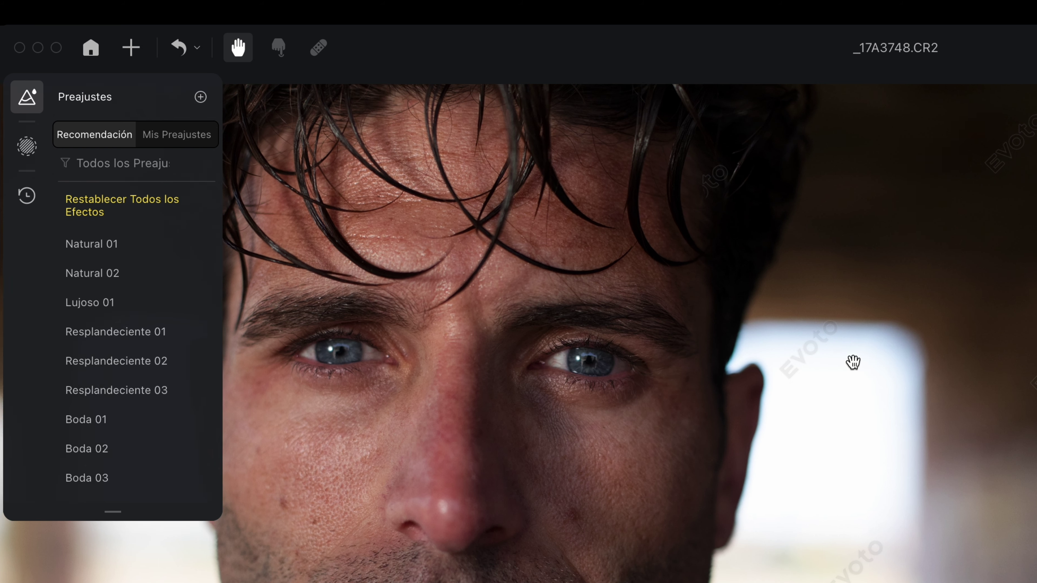
{"action": "scroll", "coordinate": [852, 363], "scroll_direction": "up", "scroll_amount": 5}
{"action": "scroll", "coordinate": [817, 367], "scroll_direction": "up", "scroll_amount": 3}
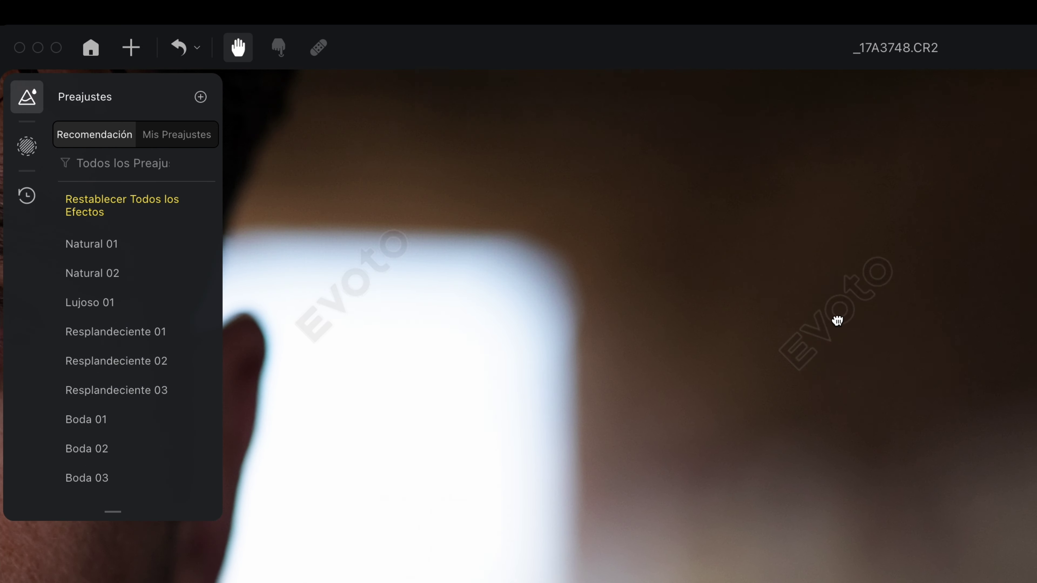
{"action": "scroll", "coordinate": [694, 314], "scroll_direction": "up", "scroll_amount": 1}
{"action": "left_click", "coordinate": [614, 303]}
{"action": "left_click_drag", "start_coordinate": [614, 303], "coordinate": [433, 324]}
{"action": "scroll", "coordinate": [433, 324], "scroll_direction": "up", "scroll_amount": 2}
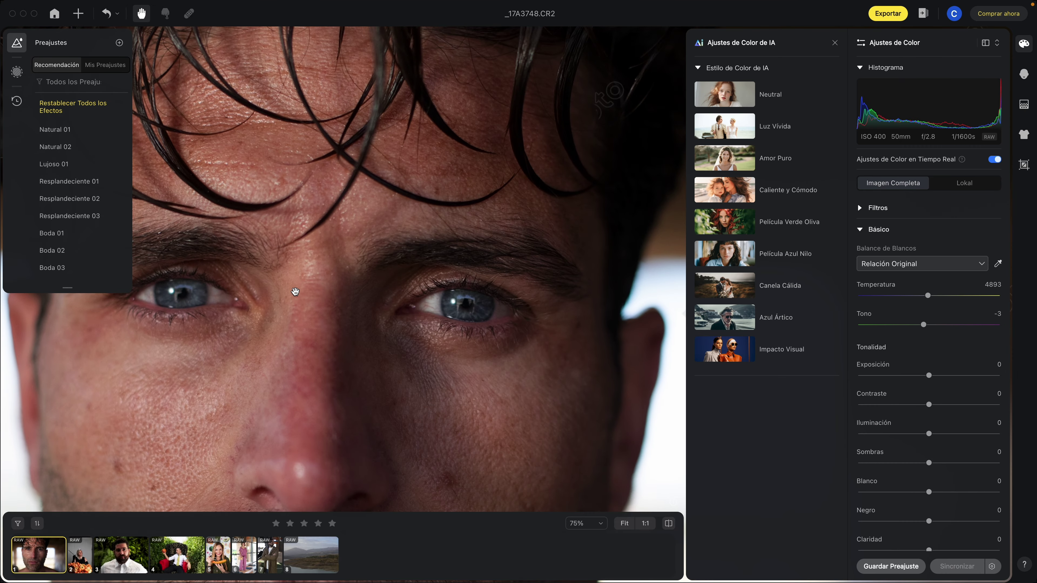
{"action": "scroll", "coordinate": [300, 232], "scroll_direction": "down", "scroll_amount": 4}
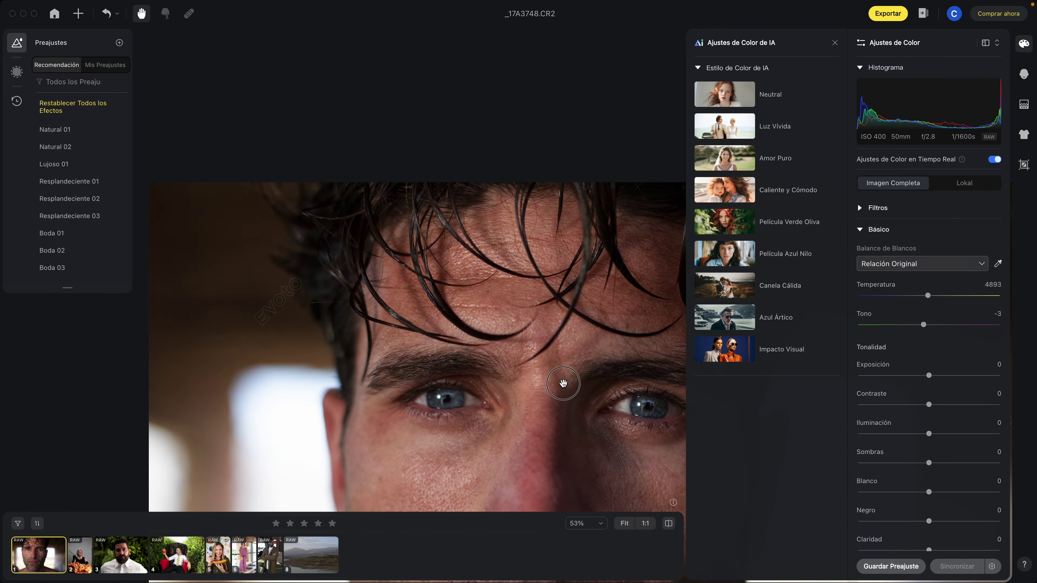
{"action": "scroll", "coordinate": [562, 382], "scroll_direction": "up", "scroll_amount": 2}
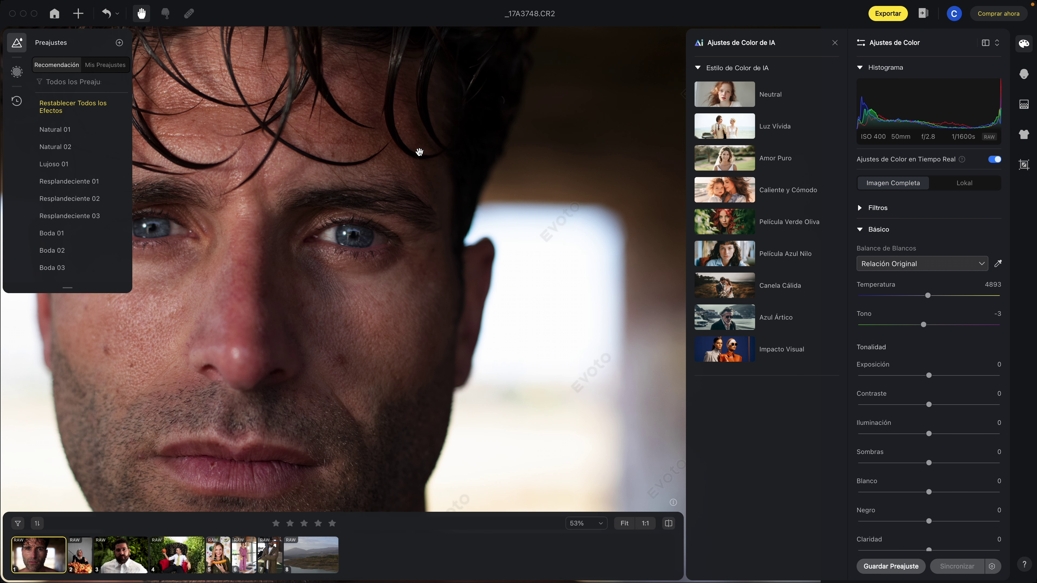
{"action": "left_click_drag", "start_coordinate": [309, 263], "coordinate": [234, 239]}
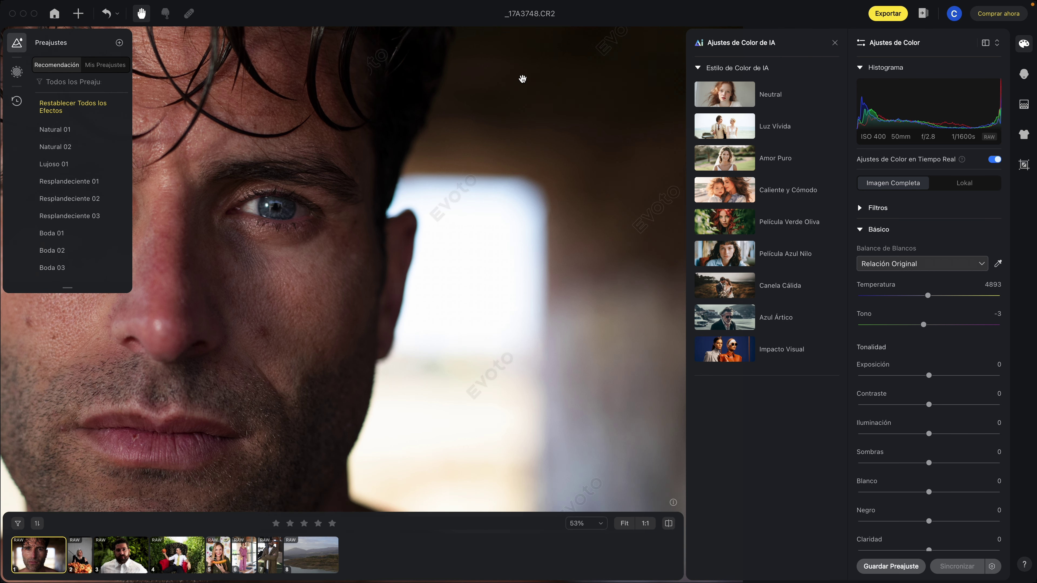
Step: Try the Neutral, Luz Vívida, Caliente y Cómodo, Película Verde Oliva, Película Azul Nilo and Azul Ártico AI colour styles
{"action": "left_click", "coordinate": [16, 43]}
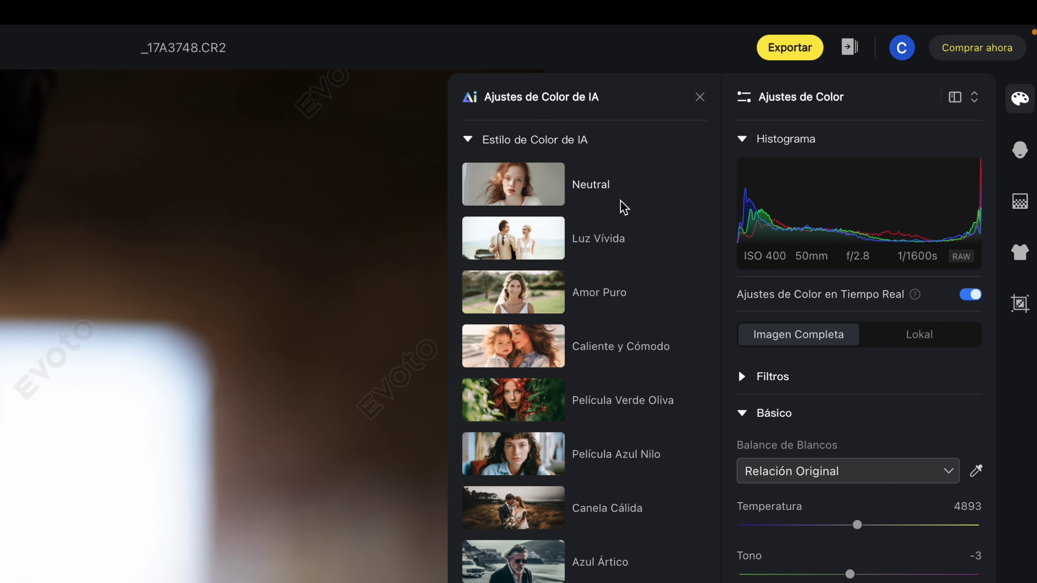
{"action": "left_click", "coordinate": [608, 182]}
{"action": "left_click", "coordinate": [617, 241]}
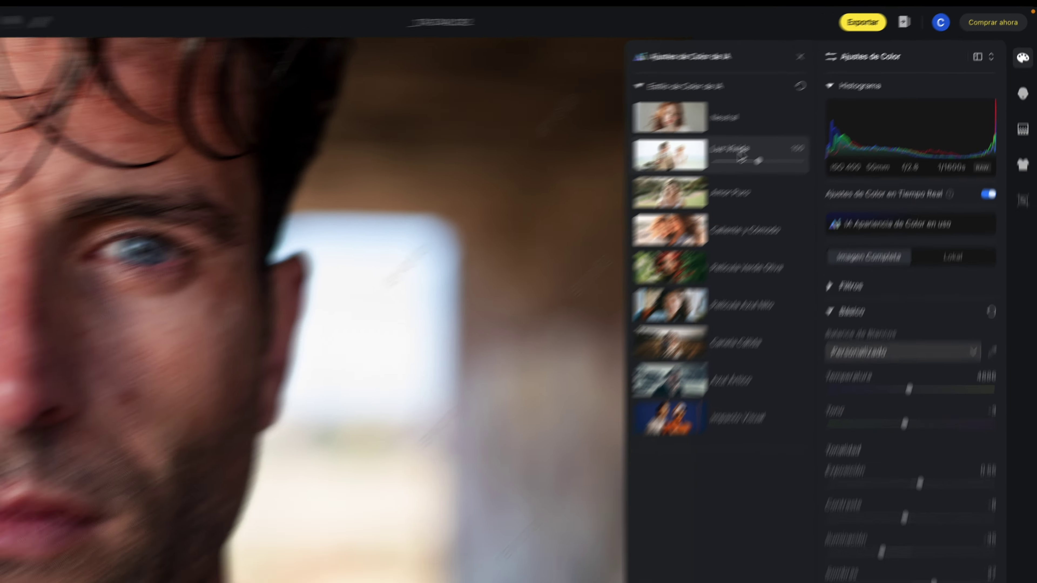
{"action": "left_click", "coordinate": [789, 189]}
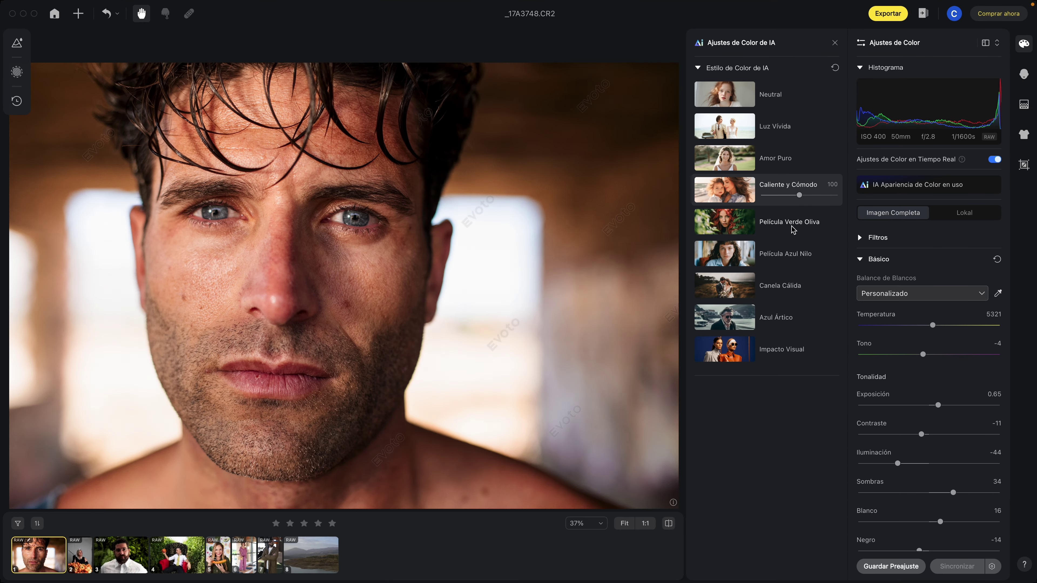
{"action": "left_click", "coordinate": [792, 229]}
{"action": "left_click", "coordinate": [790, 253]}
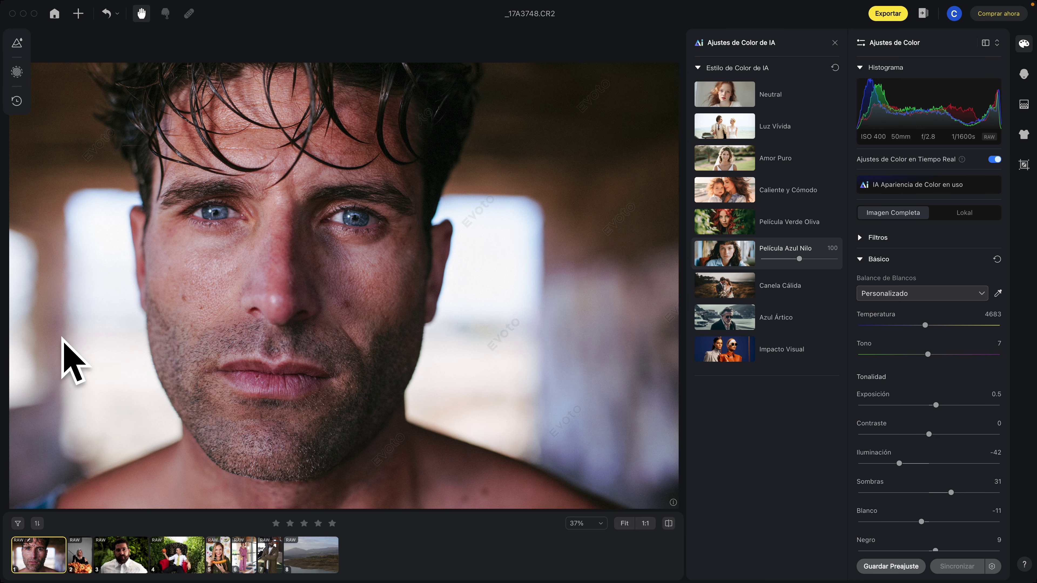
{"action": "left_click", "coordinate": [768, 314]}
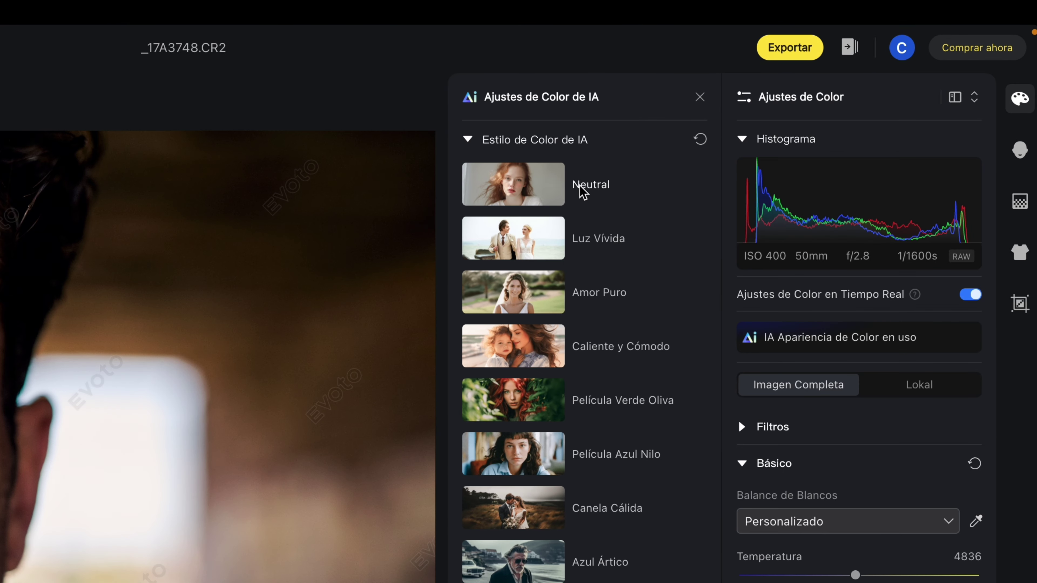
Step: Return to Neutral, then clear the AI colour style to Ninguno and close the list
{"action": "left_click", "coordinate": [578, 188]}
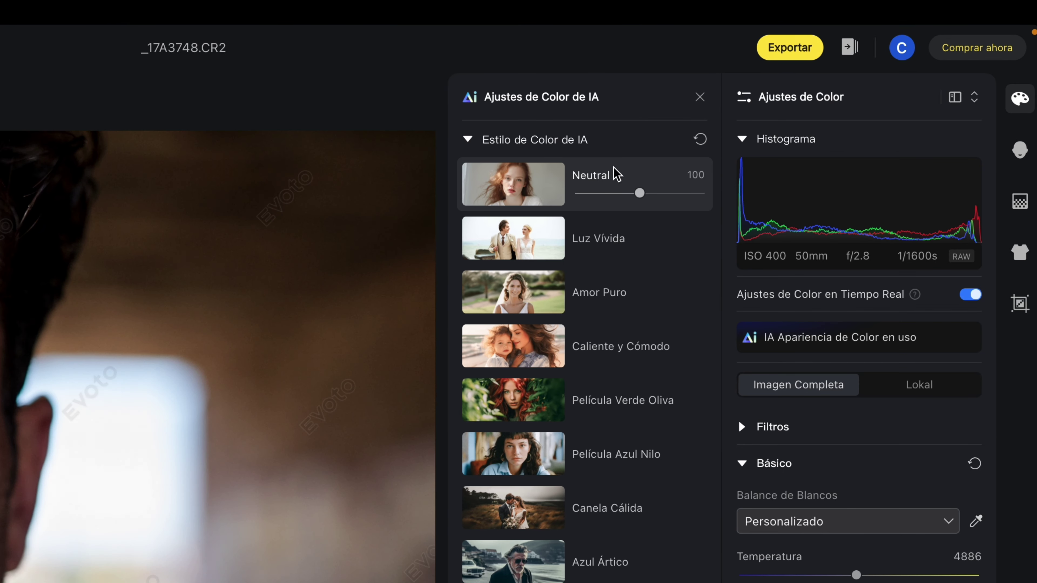
{"action": "left_click", "coordinate": [700, 139]}
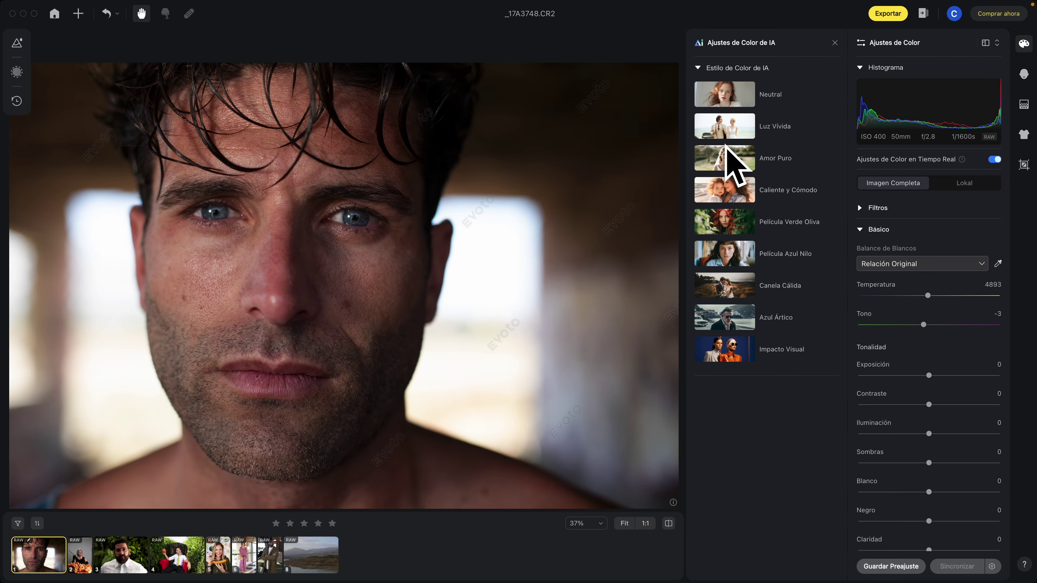
{"action": "left_click", "coordinate": [833, 42]}
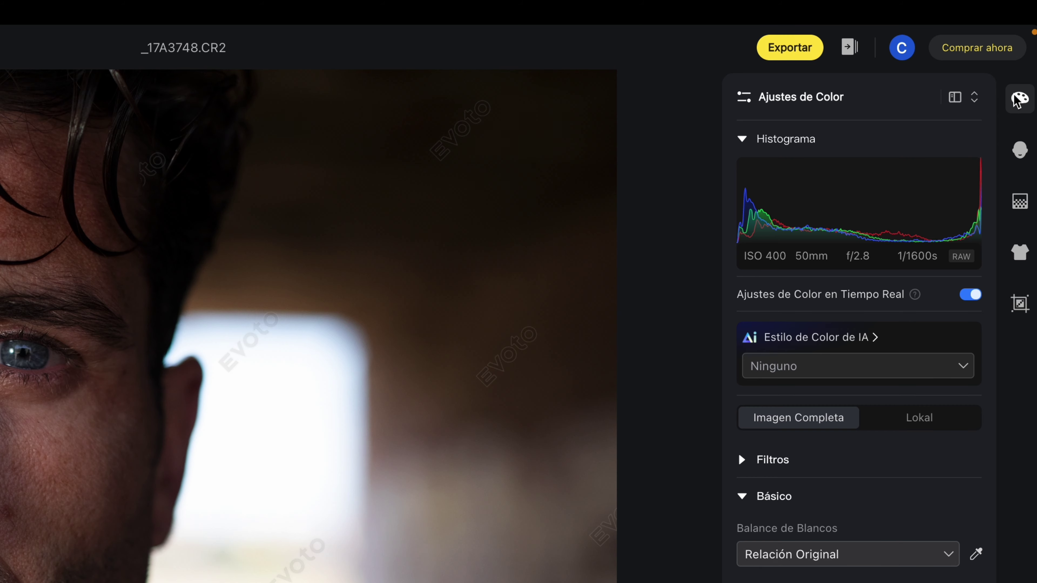
Step: Hide and reshow Ajustes de Color, scroll its settings and expand Curvas
{"action": "left_click", "coordinate": [1020, 98]}
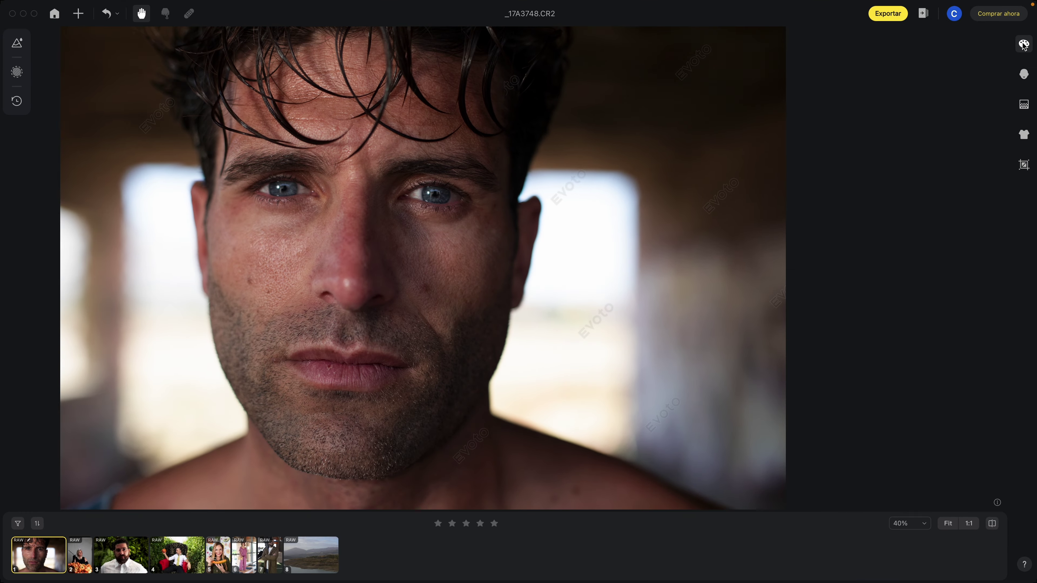
{"action": "left_click", "coordinate": [1024, 43]}
{"action": "scroll", "coordinate": [903, 185], "scroll_direction": "down", "scroll_amount": 3}
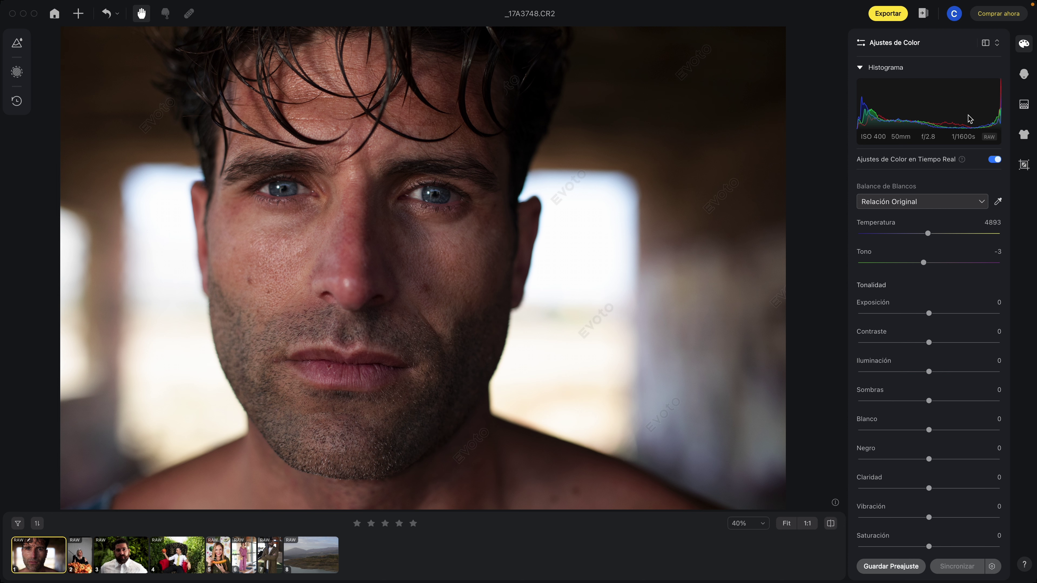
{"action": "scroll", "coordinate": [942, 202], "scroll_direction": "down", "scroll_amount": 1}
{"action": "scroll", "coordinate": [909, 218], "scroll_direction": "up", "scroll_amount": 3}
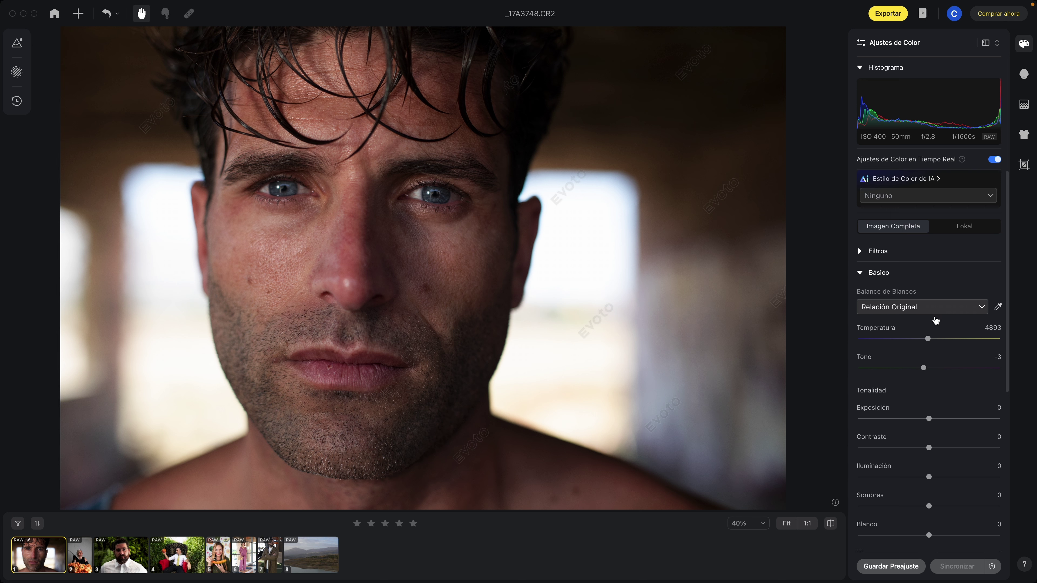
{"action": "scroll", "coordinate": [933, 320], "scroll_direction": "down", "scroll_amount": 3}
{"action": "scroll", "coordinate": [939, 367], "scroll_direction": "down", "scroll_amount": 1}
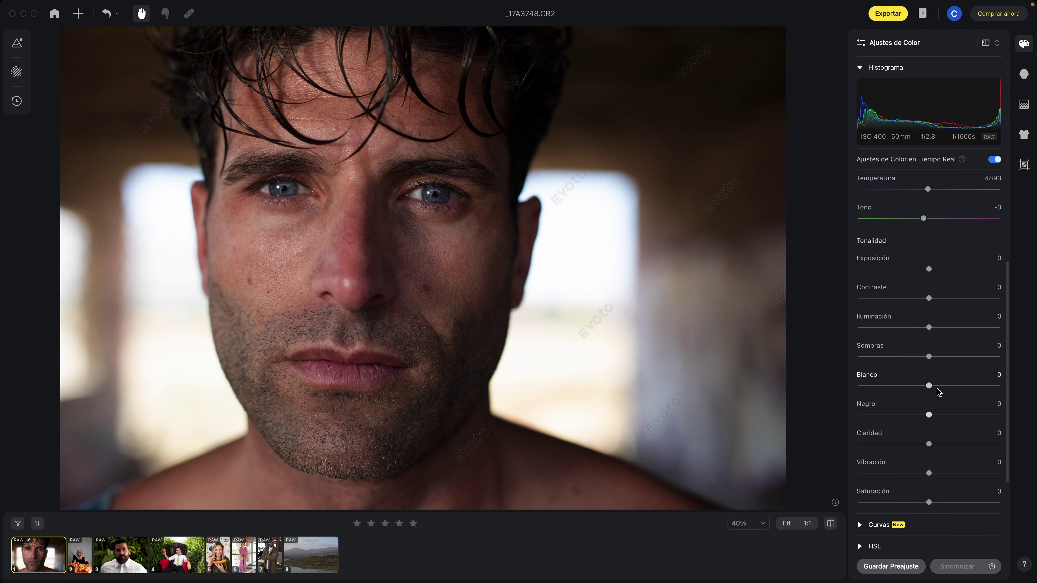
{"action": "scroll", "coordinate": [931, 392], "scroll_direction": "down", "scroll_amount": 3}
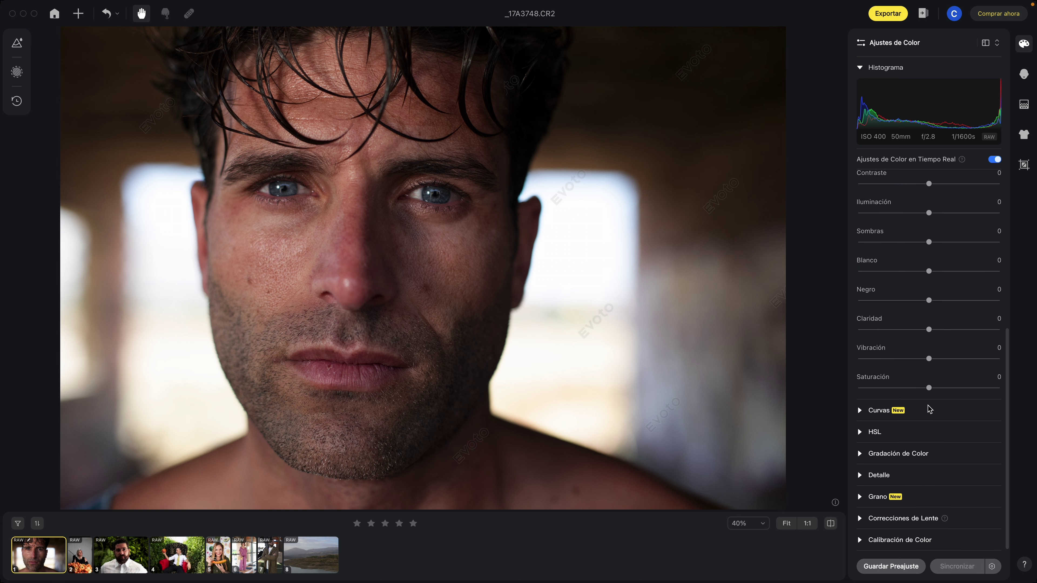
{"action": "left_click", "coordinate": [862, 411]}
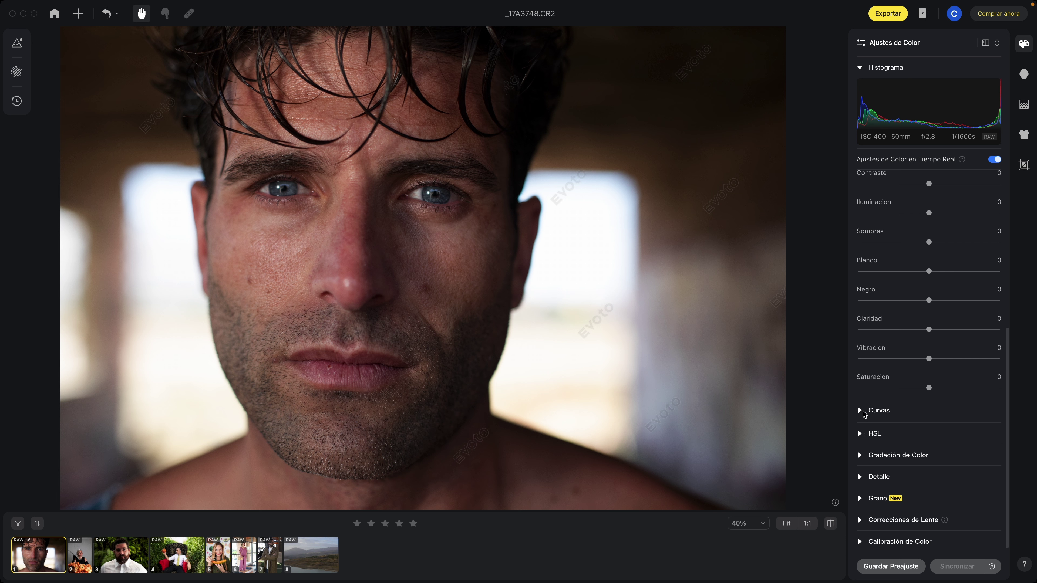
Step: Expand HSL and Gradación de Color, then bring up the Retoque de Retrato panel
{"action": "scroll", "coordinate": [862, 441], "scroll_direction": "down", "scroll_amount": 2}
{"action": "scroll", "coordinate": [859, 462], "scroll_direction": "down", "scroll_amount": 4}
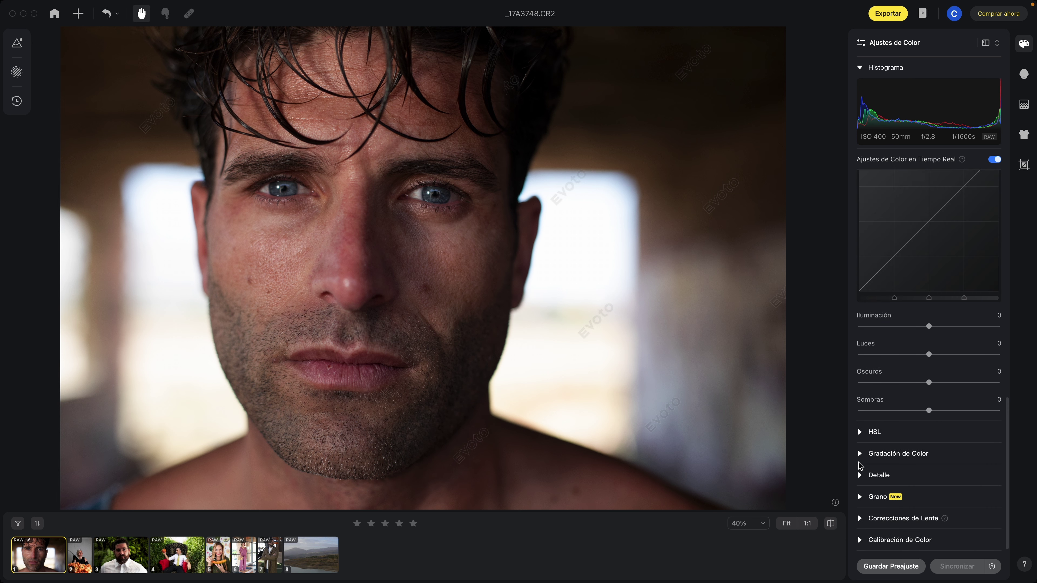
{"action": "left_click", "coordinate": [860, 432]}
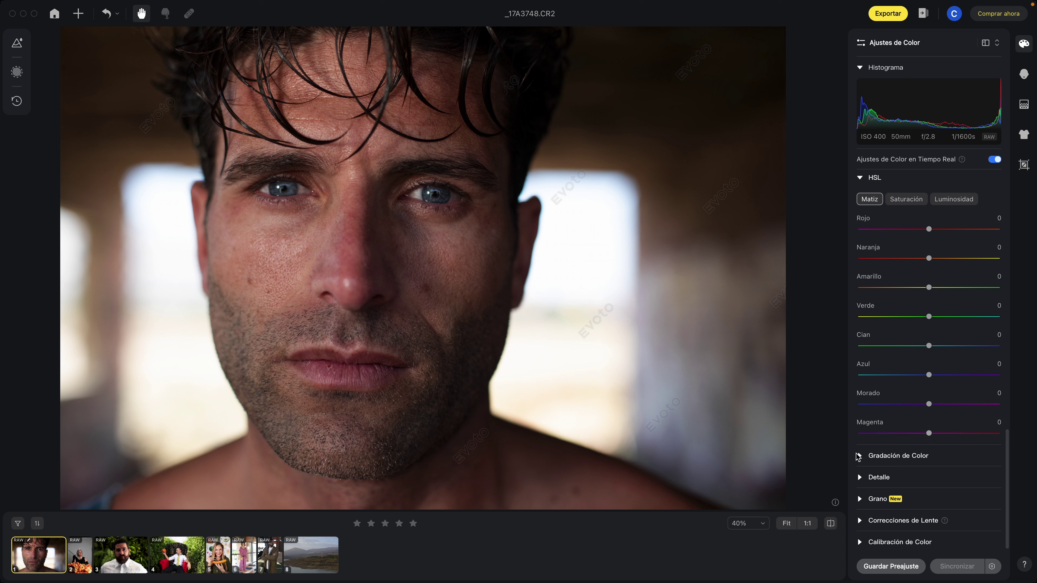
{"action": "left_click", "coordinate": [859, 455]}
{"action": "scroll", "coordinate": [865, 466], "scroll_direction": "down", "scroll_amount": 3}
{"action": "scroll", "coordinate": [890, 347], "scroll_direction": "up", "scroll_amount": 3}
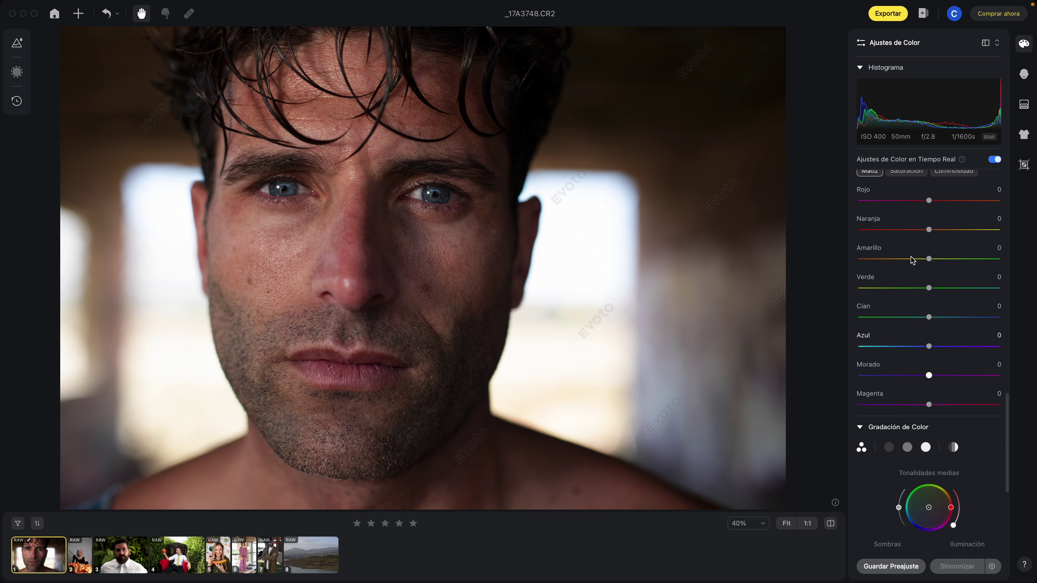
{"action": "scroll", "coordinate": [910, 227], "scroll_direction": "up", "scroll_amount": 2}
{"action": "scroll", "coordinate": [909, 227], "scroll_direction": "up", "scroll_amount": 5}
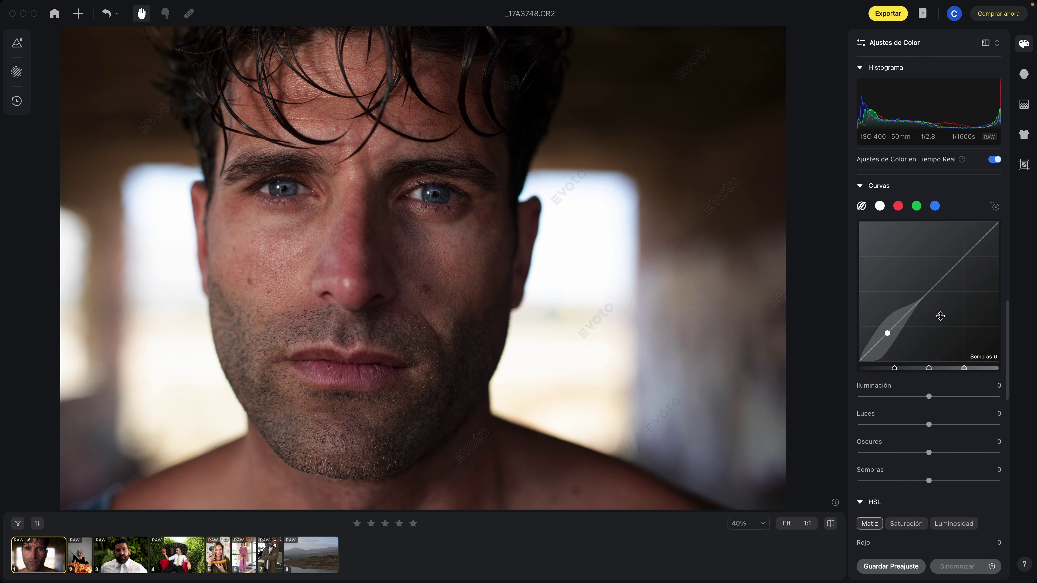
{"action": "scroll", "coordinate": [925, 206], "scroll_direction": "up", "scroll_amount": 3}
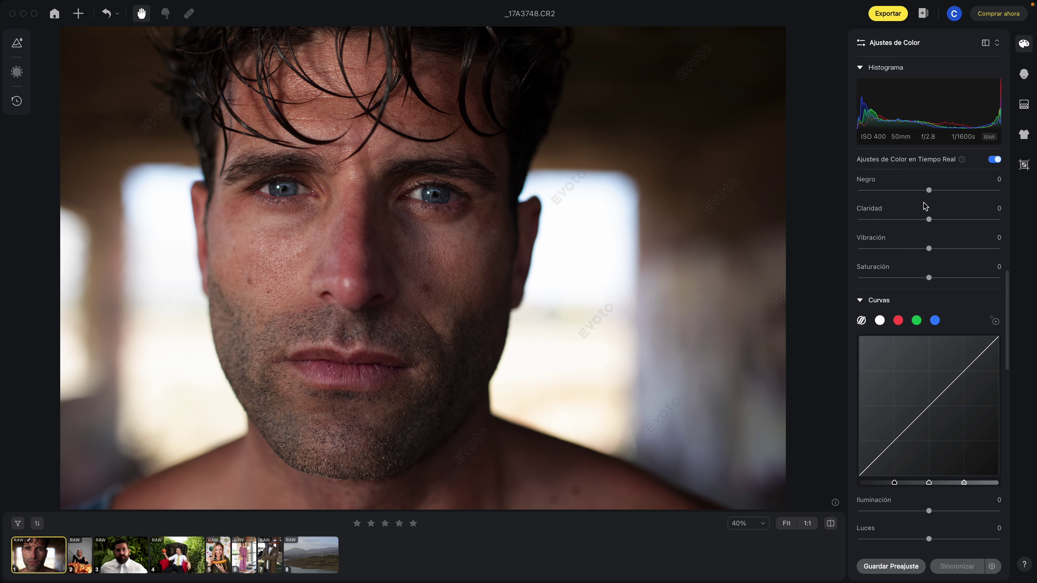
{"action": "scroll", "coordinate": [883, 168], "scroll_direction": "down", "scroll_amount": 7}
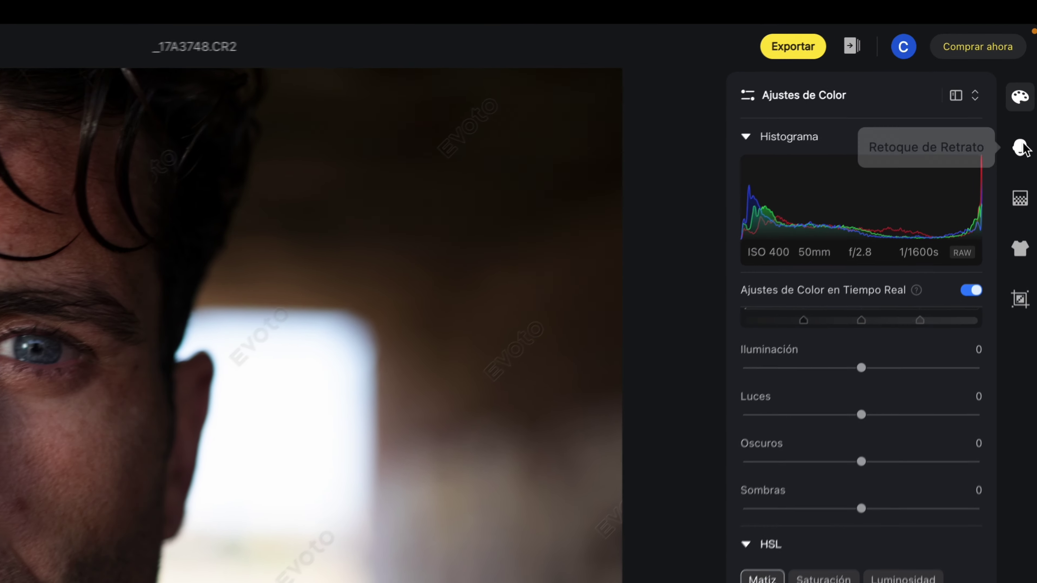
{"action": "left_click", "coordinate": [1024, 74]}
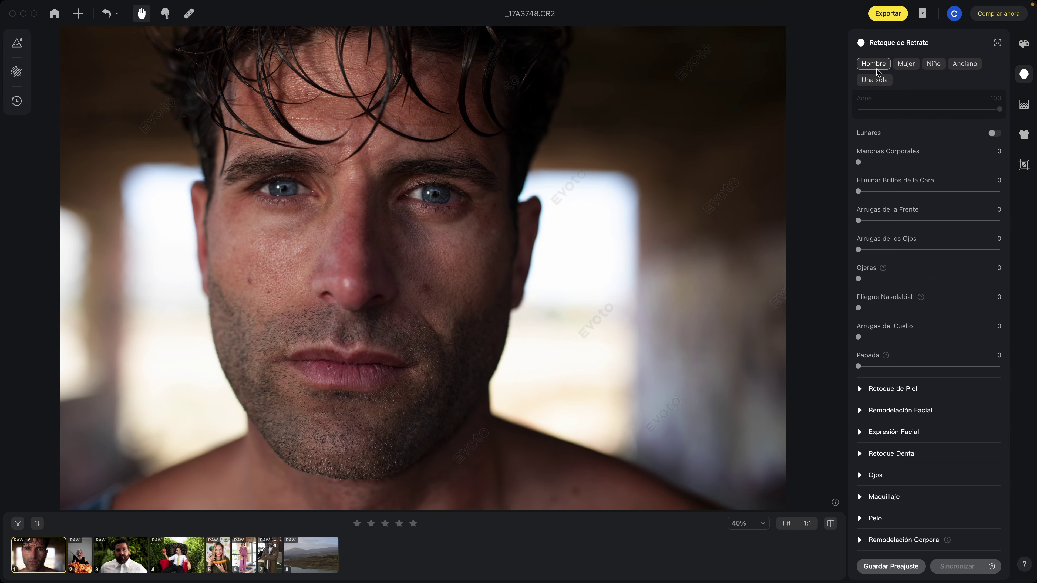
{"action": "scroll", "coordinate": [906, 102], "scroll_direction": "up", "scroll_amount": 2}
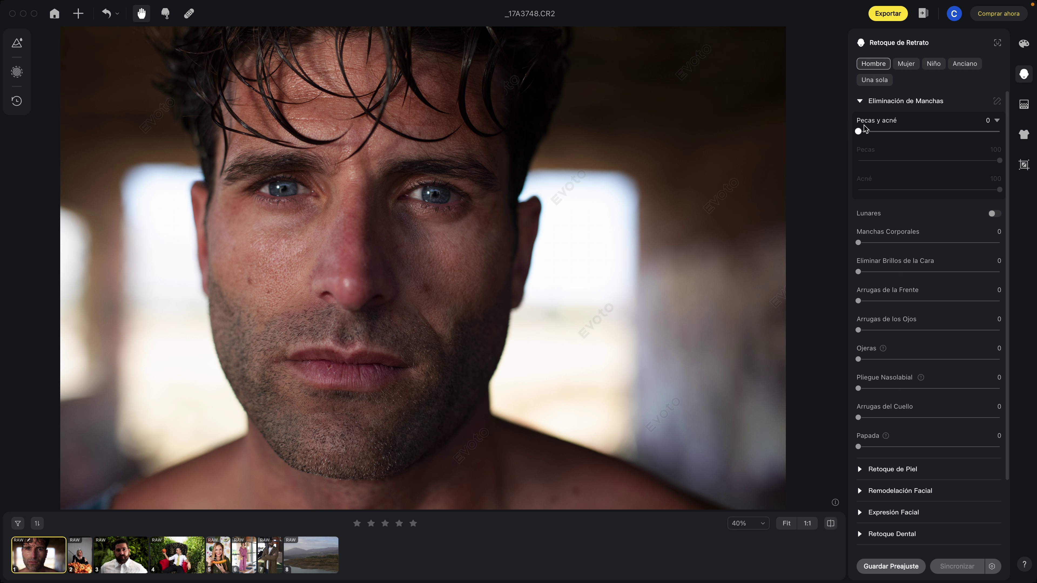
{"action": "left_click_drag", "start_coordinate": [858, 131], "coordinate": [964, 131]}
{"action": "scroll", "coordinate": [323, 303], "scroll_direction": "up", "scroll_amount": 1}
{"action": "scroll", "coordinate": [319, 289], "scroll_direction": "up", "scroll_amount": 1}
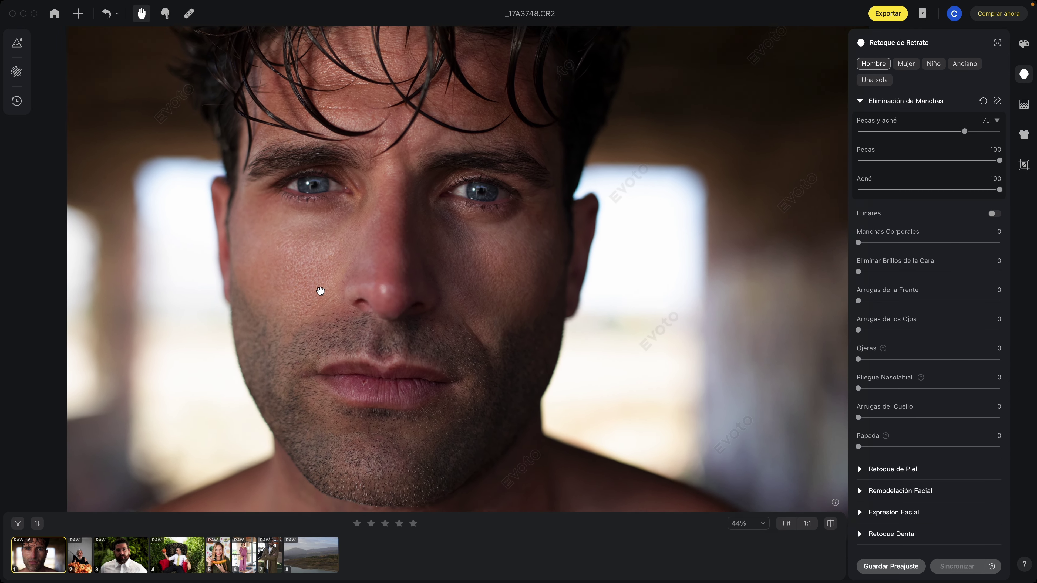
{"action": "scroll", "coordinate": [319, 289], "scroll_direction": "up", "scroll_amount": 1}
{"action": "scroll", "coordinate": [319, 290], "scroll_direction": "up", "scroll_amount": 1}
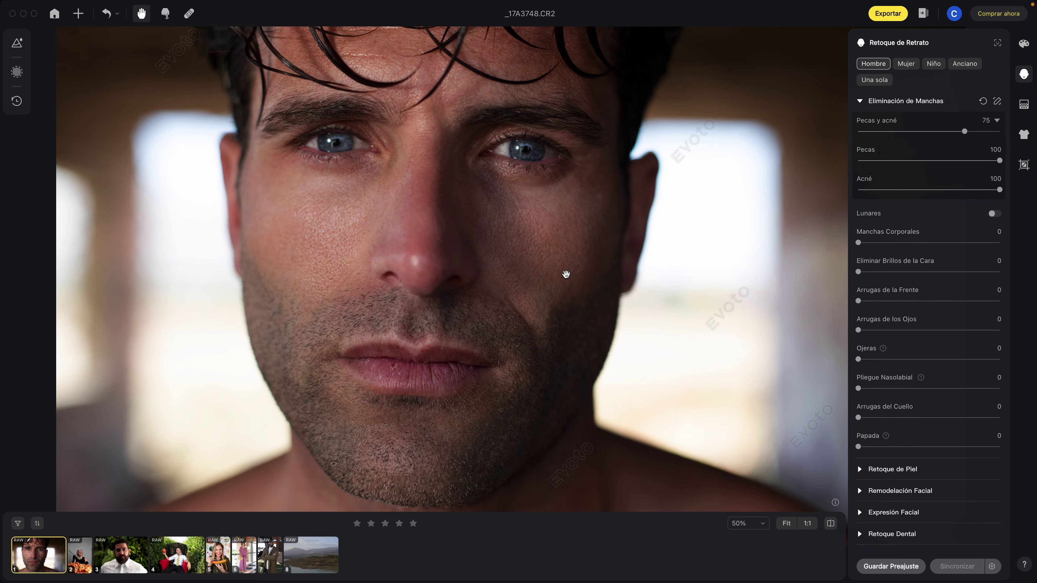
{"action": "scroll", "coordinate": [566, 274], "scroll_direction": "up", "scroll_amount": 3}
{"action": "scroll", "coordinate": [550, 281], "scroll_direction": "up", "scroll_amount": 3}
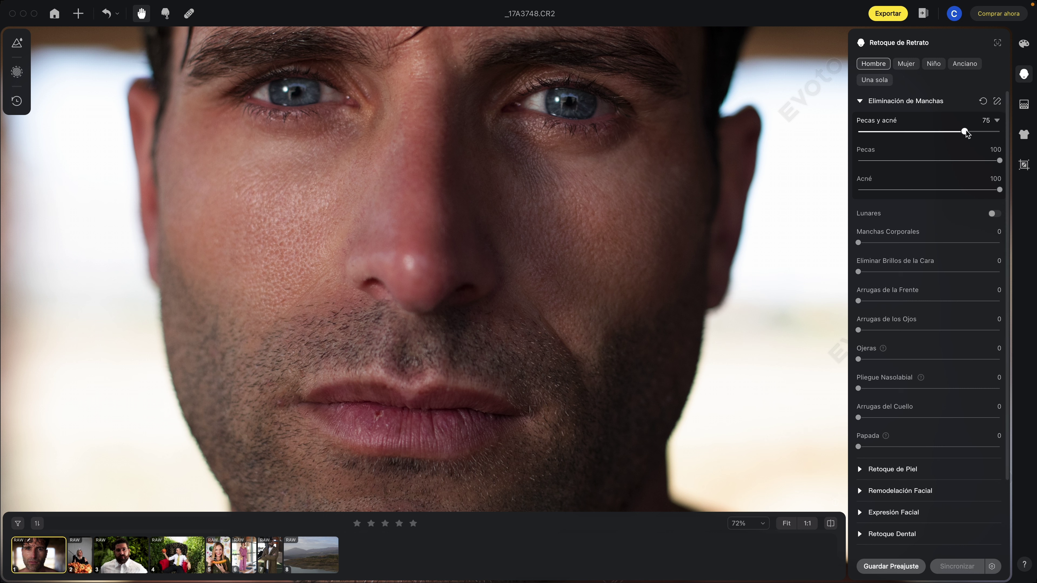
{"action": "mouse_move", "coordinate": [966, 133]}
{"action": "left_mouse_down"}
{"action": "mouse_move", "coordinate": [927, 135]}
{"action": "mouse_move", "coordinate": [988, 131]}
{"action": "mouse_move", "coordinate": [865, 135]}
{"action": "mouse_move", "coordinate": [889, 132]}
{"action": "left_mouse_up"}
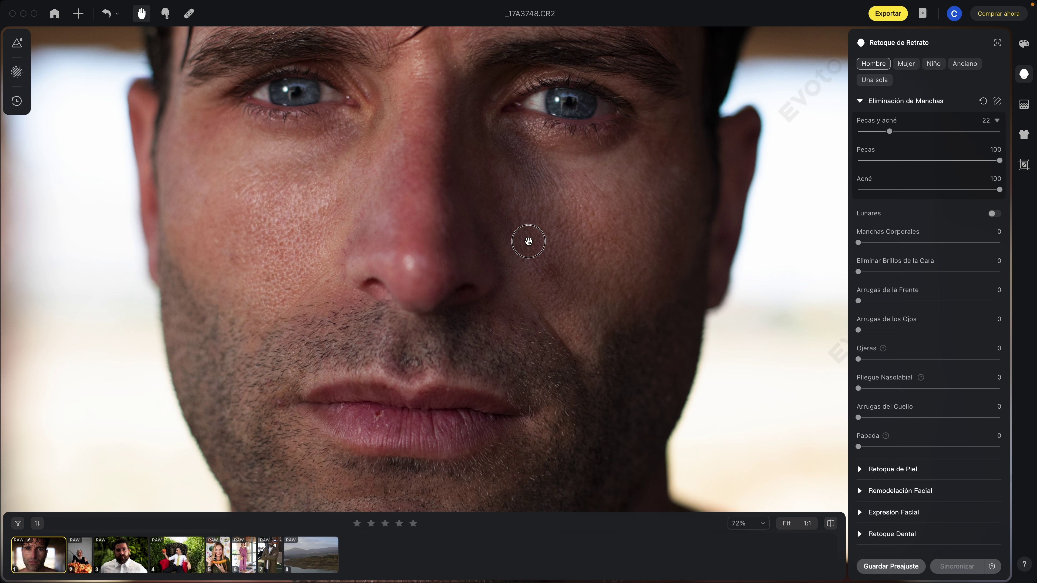
{"action": "scroll", "coordinate": [514, 266], "scroll_direction": "down", "scroll_amount": 1}
{"action": "scroll", "coordinate": [513, 273], "scroll_direction": "down", "scroll_amount": 2}
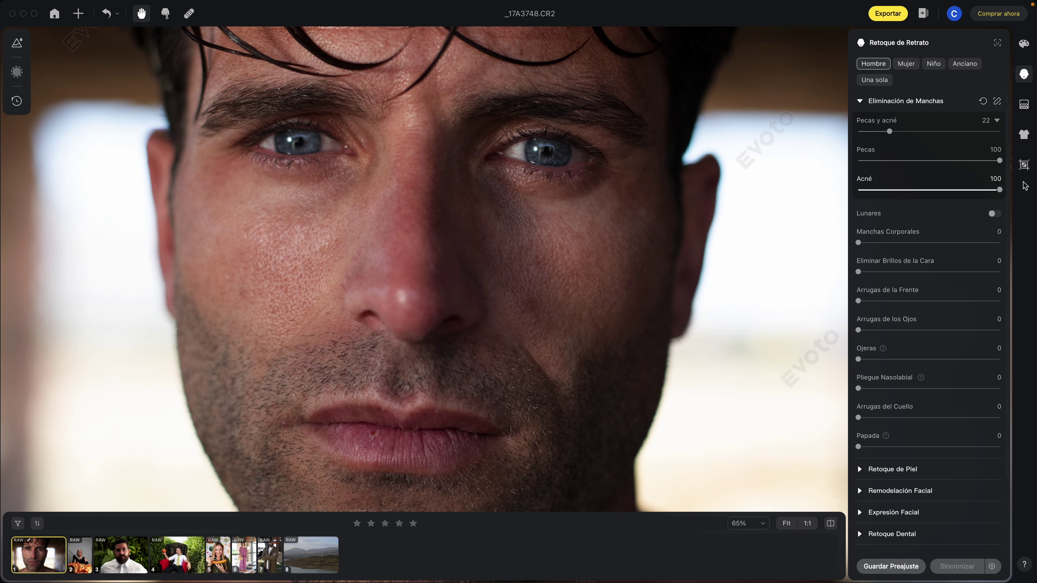
{"action": "left_click_drag", "start_coordinate": [890, 132], "coordinate": [885, 133]}
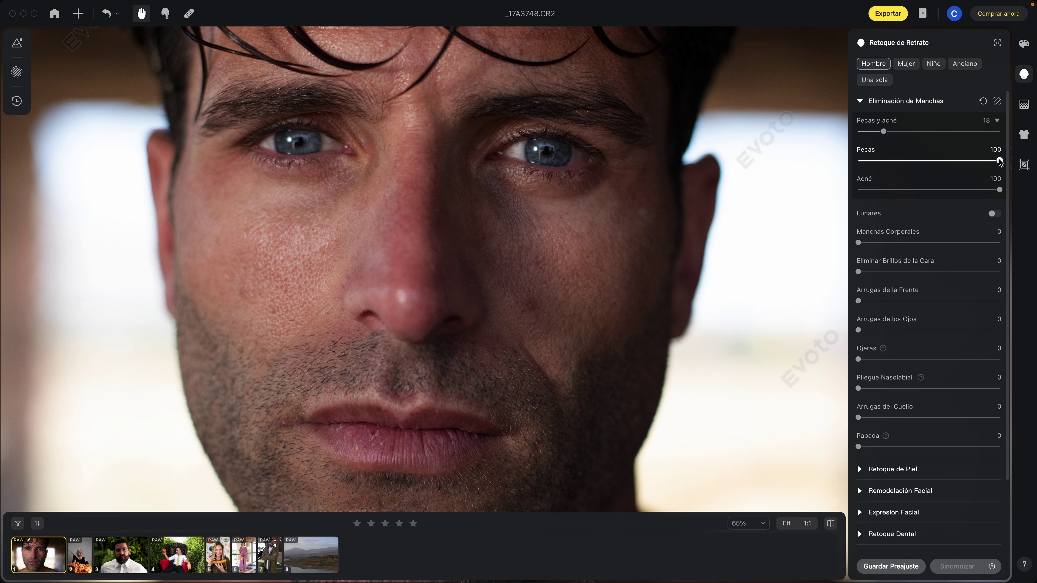
{"action": "left_click_drag", "start_coordinate": [999, 161], "coordinate": [878, 161]}
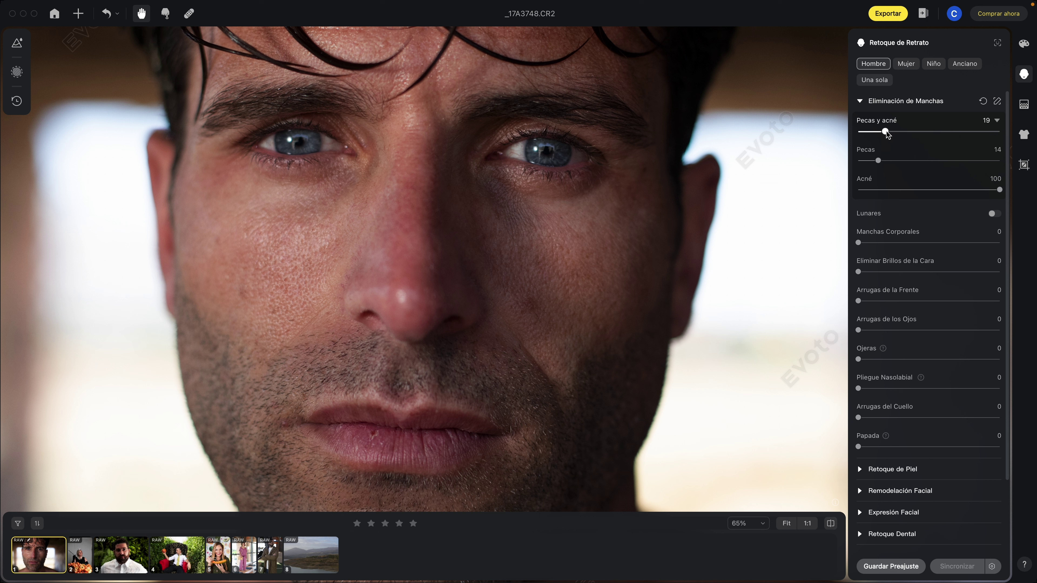
{"action": "mouse_move", "coordinate": [885, 132]}
{"action": "left_mouse_down"}
{"action": "mouse_move", "coordinate": [970, 132]}
{"action": "mouse_move", "coordinate": [861, 132]}
{"action": "mouse_move", "coordinate": [999, 131]}
{"action": "left_mouse_up"}
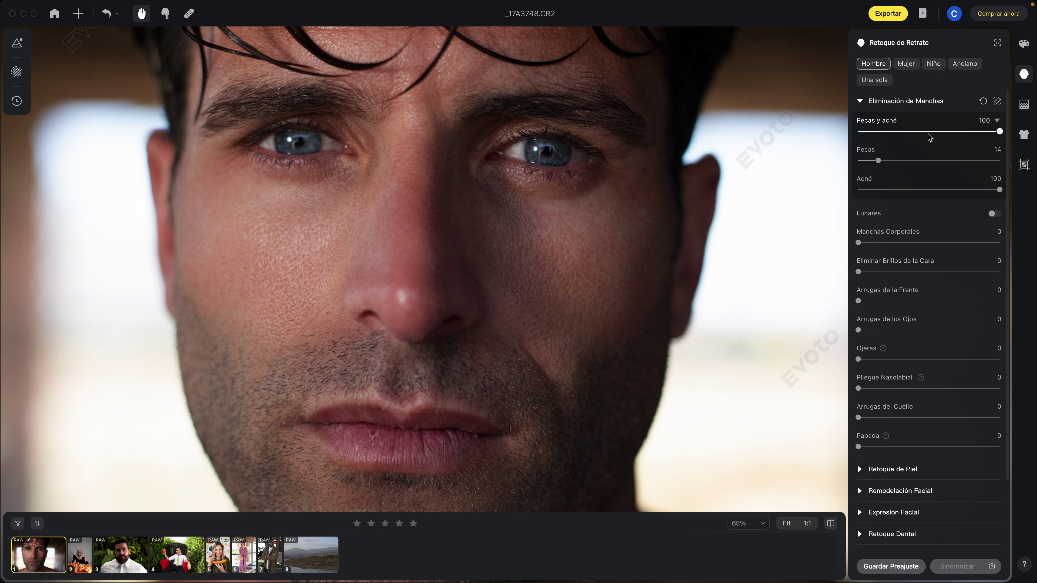
{"action": "left_click_drag", "start_coordinate": [882, 160], "coordinate": [998, 161]}
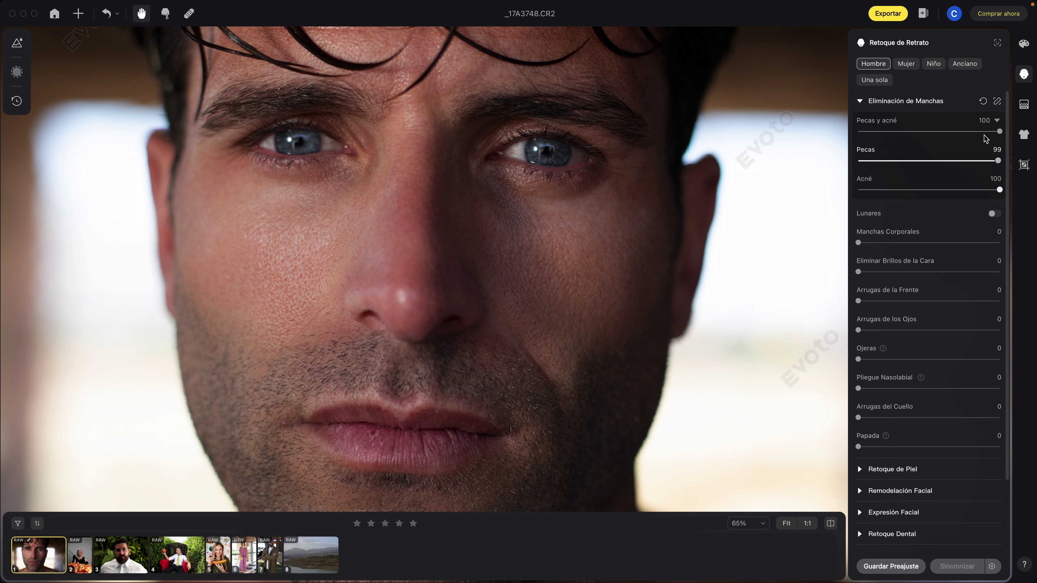
{"action": "left_click", "coordinate": [983, 102]}
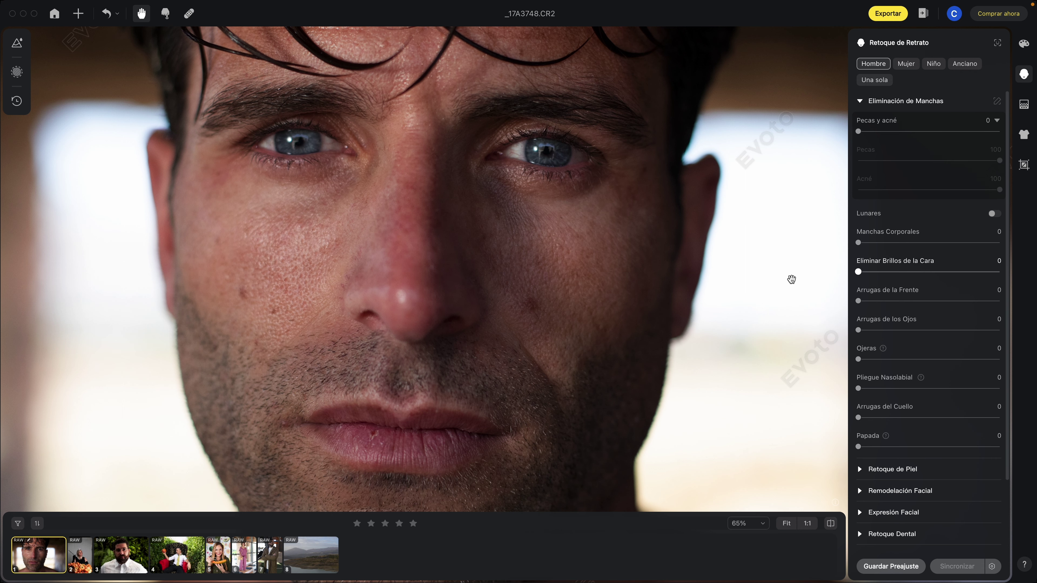
{"action": "left_click", "coordinate": [993, 213]}
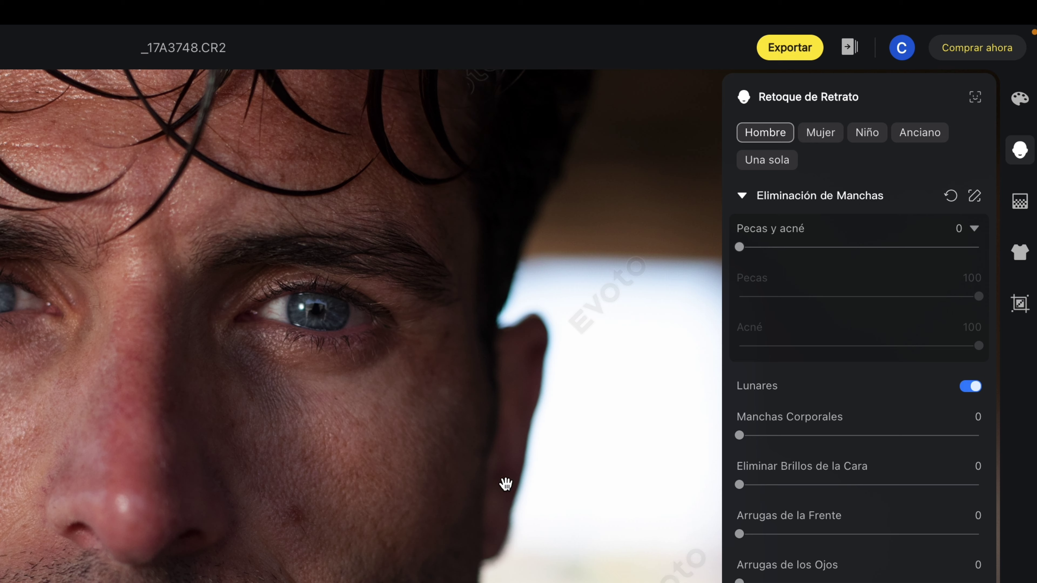
{"action": "scroll", "coordinate": [285, 510], "scroll_direction": "down", "scroll_amount": 2}
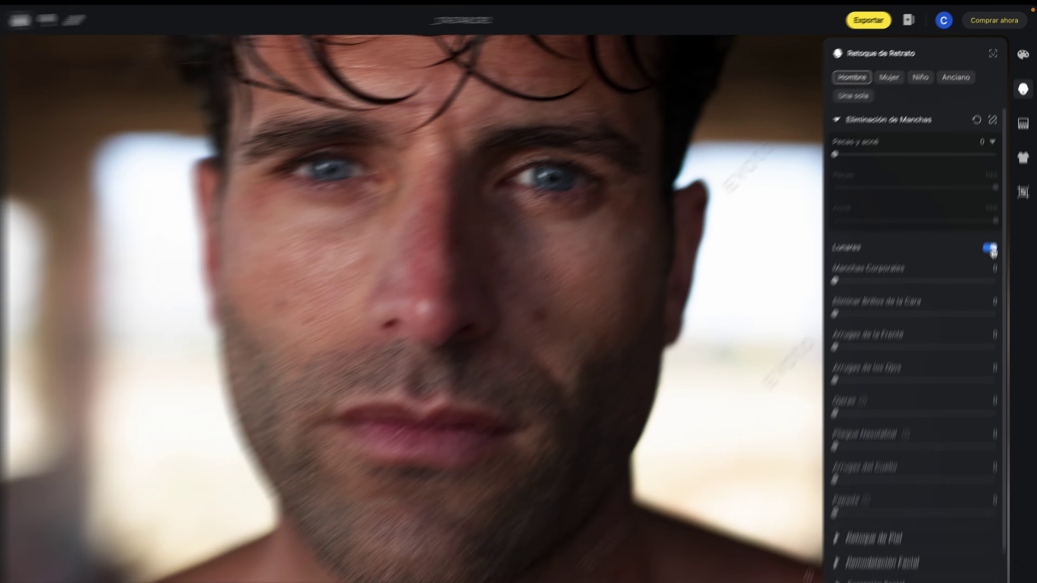
{"action": "left_click", "coordinate": [993, 213]}
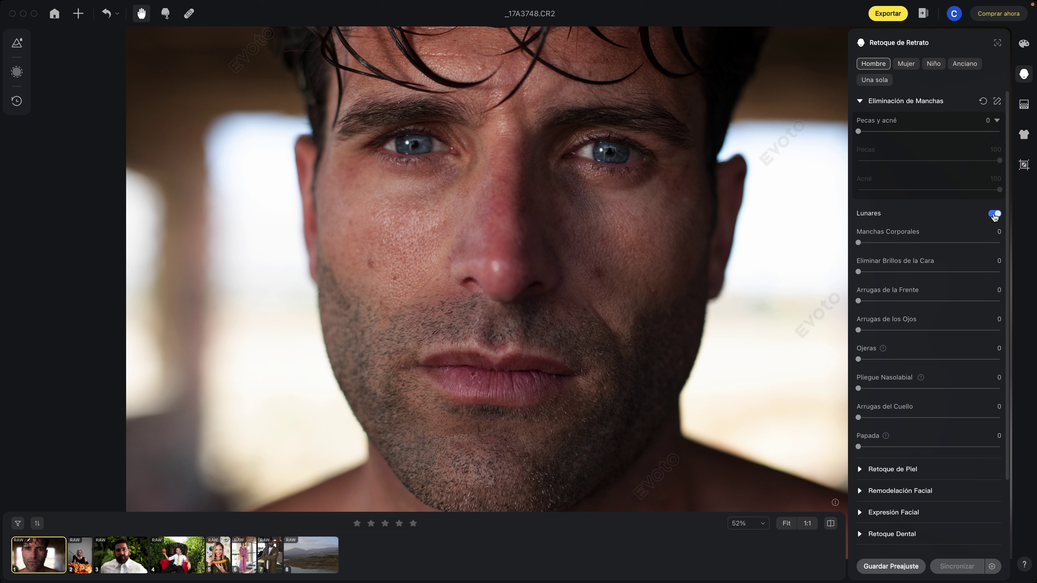
{"action": "left_click", "coordinate": [994, 214]}
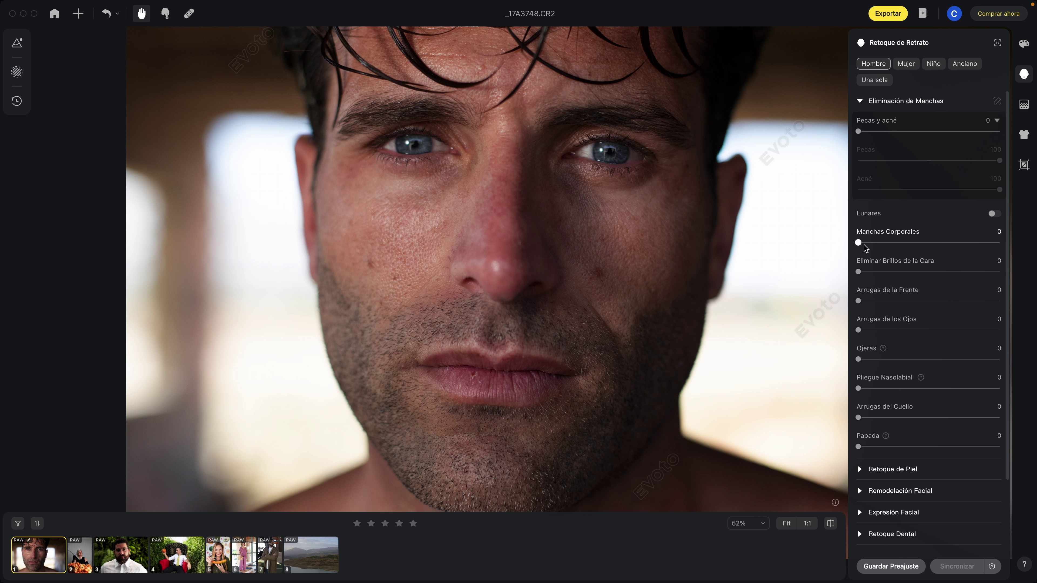
Step: Test body blemish removal at 23 and back to 0, then set face-shine reduction to 69
{"action": "left_click_drag", "start_coordinate": [858, 243], "coordinate": [891, 243]}
{"action": "left_click_drag", "start_coordinate": [891, 243], "coordinate": [864, 252]}
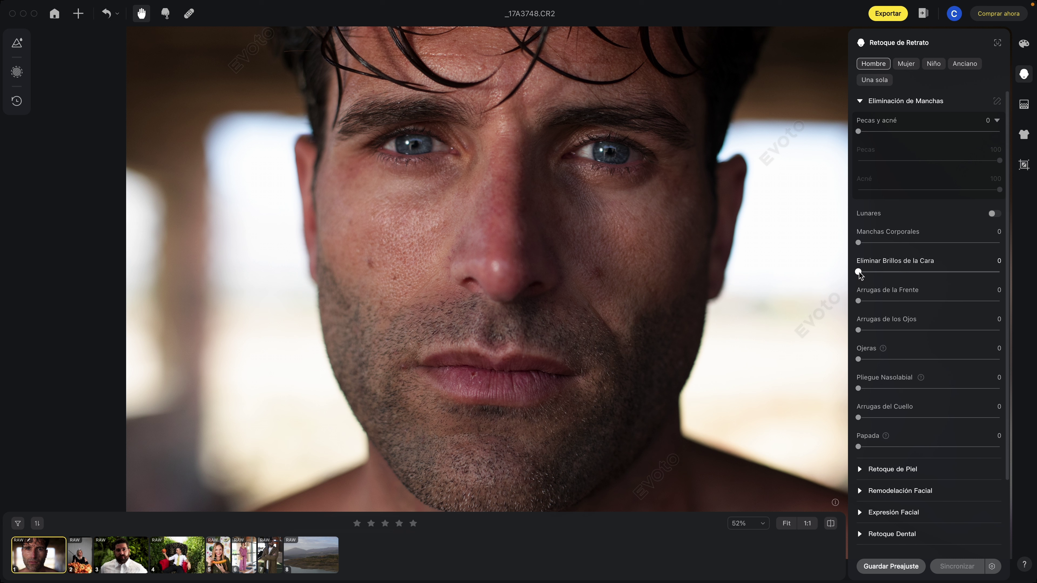
{"action": "left_click_drag", "start_coordinate": [858, 272], "coordinate": [956, 265]}
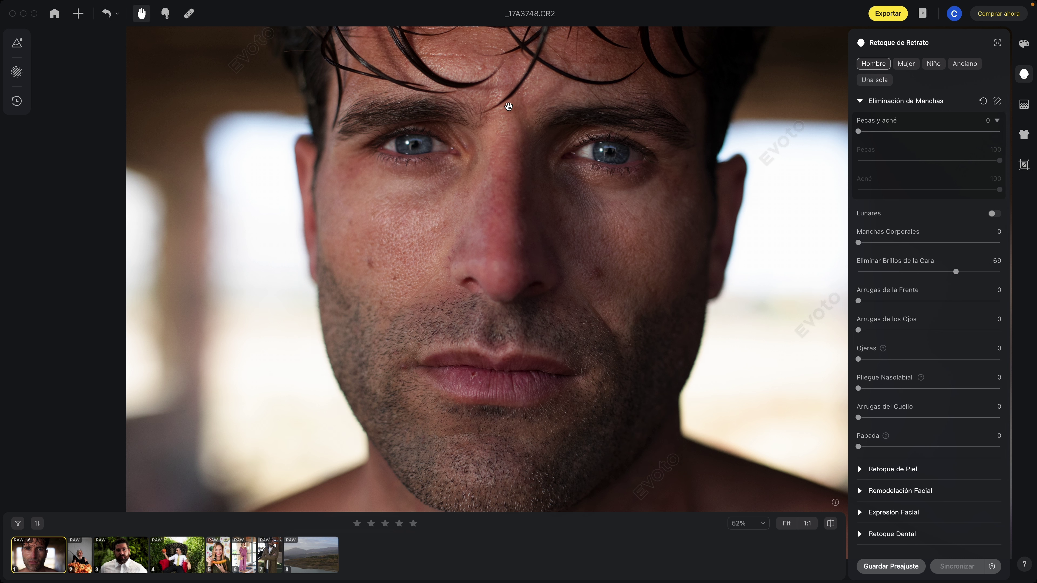
{"action": "scroll", "coordinate": [504, 174], "scroll_direction": "up", "scroll_amount": 2}
{"action": "scroll", "coordinate": [505, 178], "scroll_direction": "up", "scroll_amount": 2}
{"action": "scroll", "coordinate": [528, 161], "scroll_direction": "up", "scroll_amount": 1}
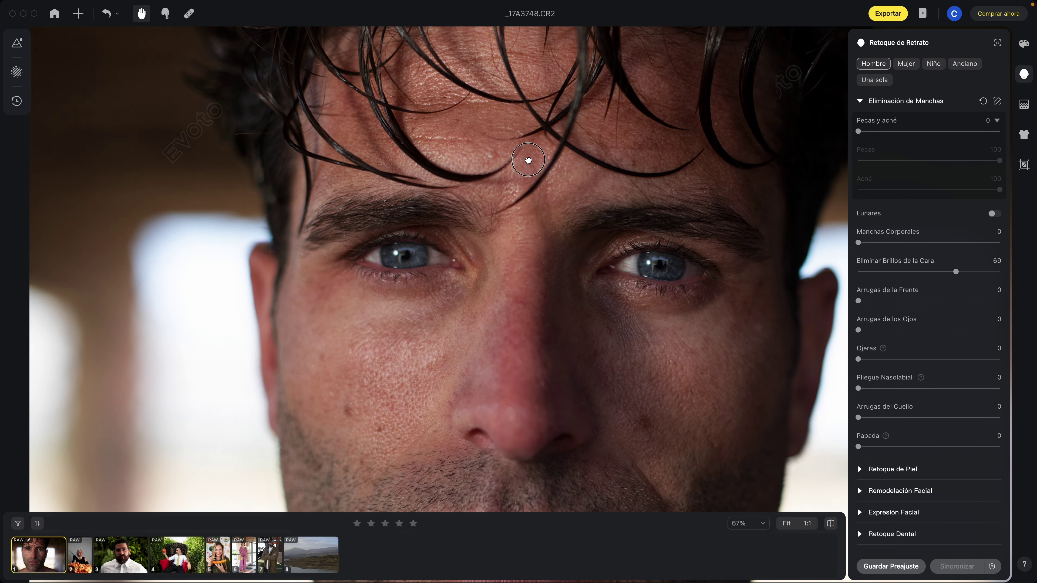
Step: Try Eliminar Brillos de la Cara up to about 95, then undo it back to 0
{"action": "left_click_drag", "start_coordinate": [481, 124], "coordinate": [460, 54]}
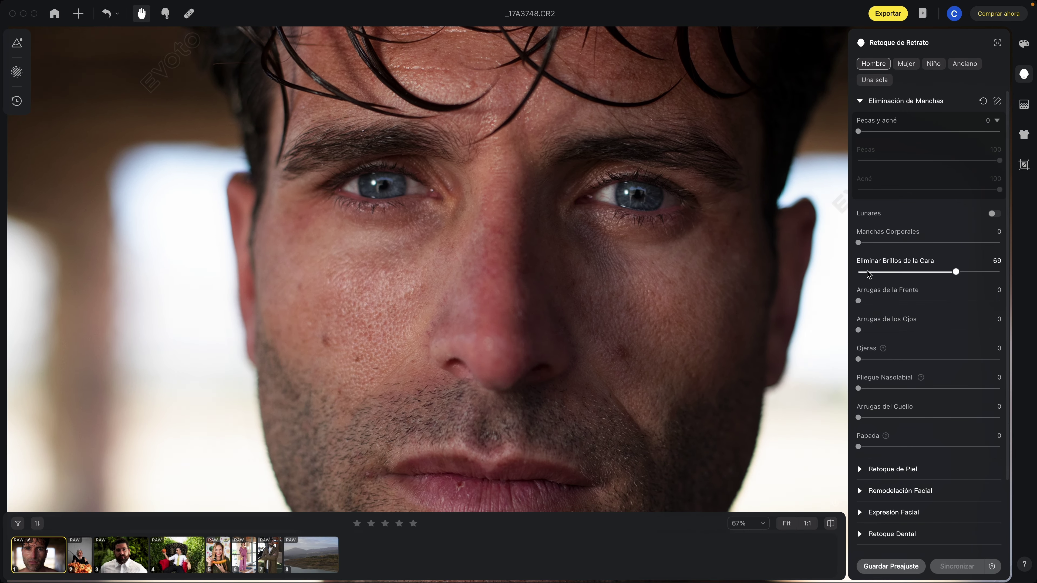
{"action": "left_click", "coordinate": [858, 272]}
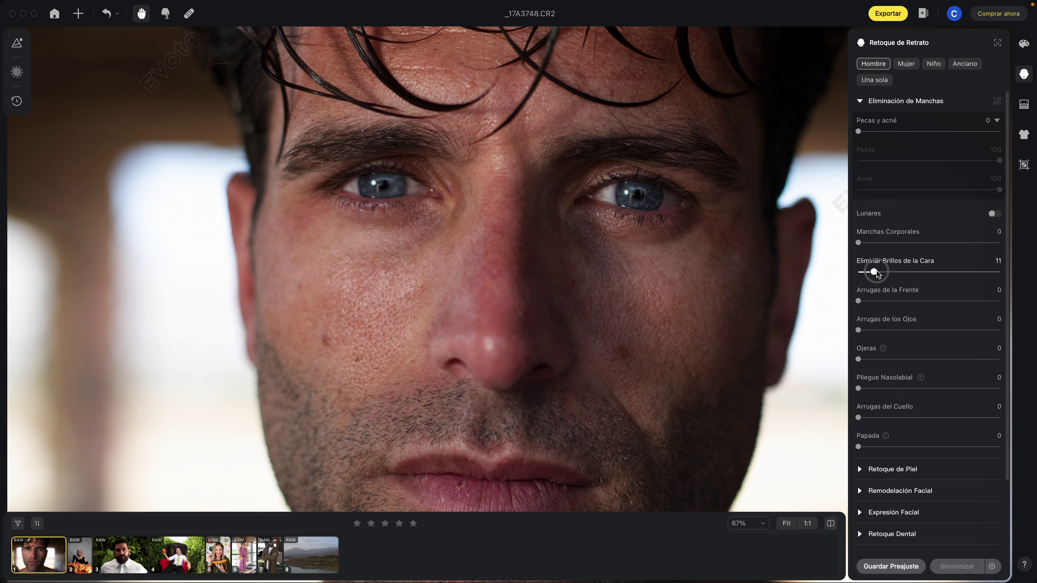
{"action": "mouse_move", "coordinate": [858, 272]}
{"action": "left_mouse_down"}
{"action": "mouse_move", "coordinate": [999, 271]}
{"action": "mouse_move", "coordinate": [803, 271]}
{"action": "left_mouse_up"}
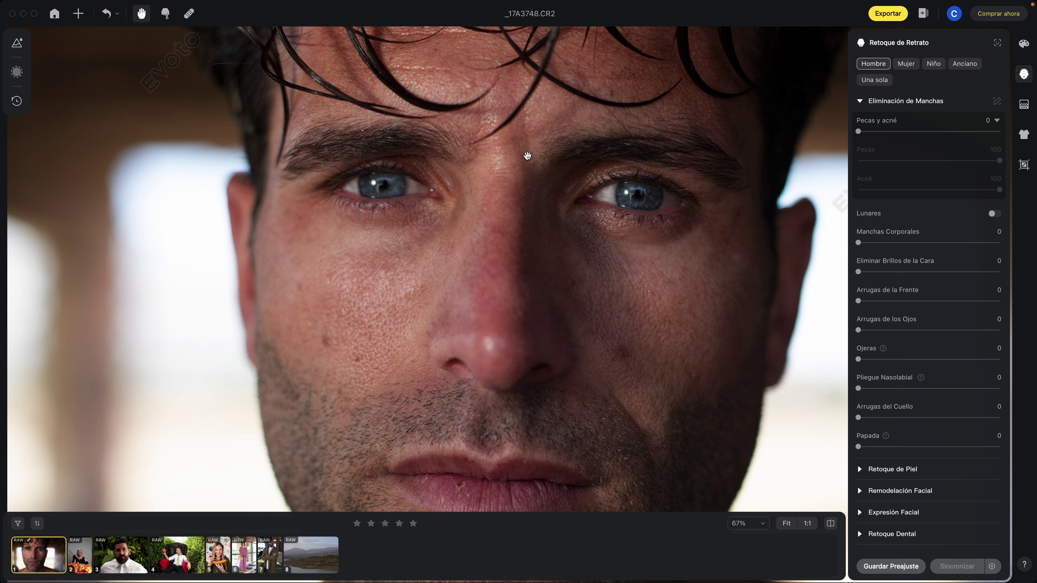
{"action": "left_click_drag", "start_coordinate": [867, 272], "coordinate": [992, 271]}
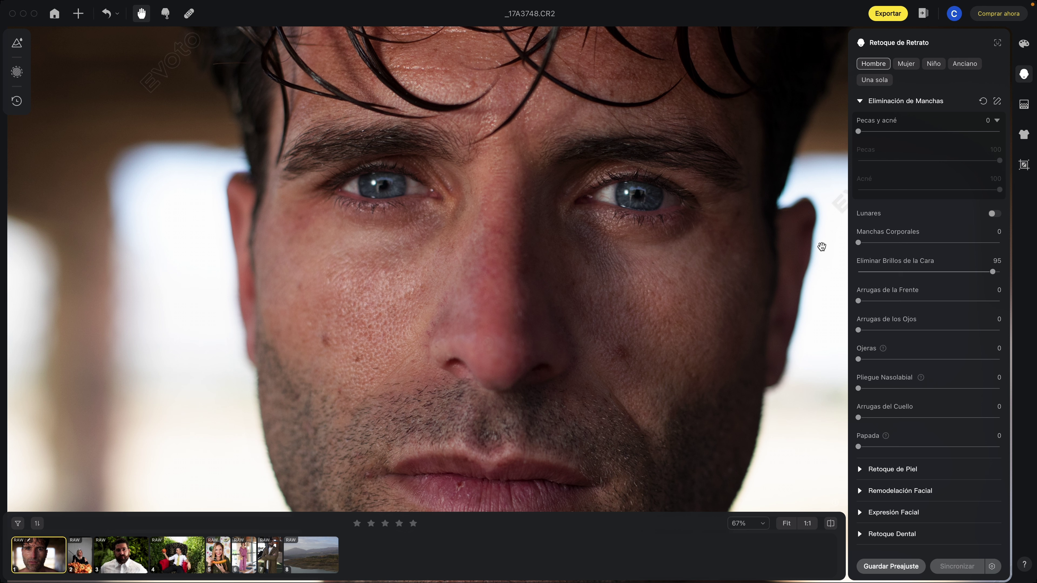
{"action": "key", "text": "ctrl+z"}
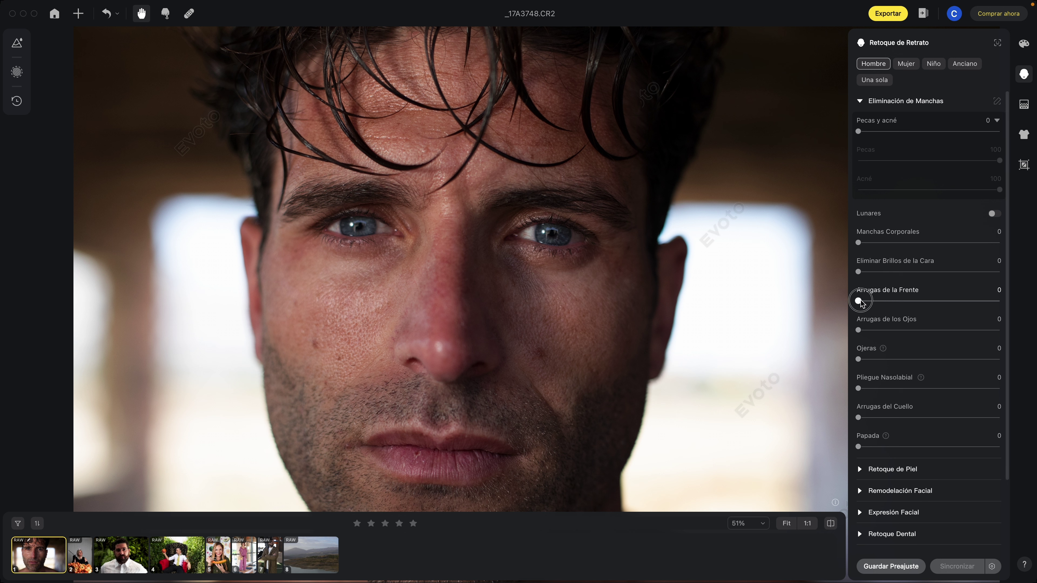
{"action": "left_click_drag", "start_coordinate": [858, 301], "coordinate": [995, 301]}
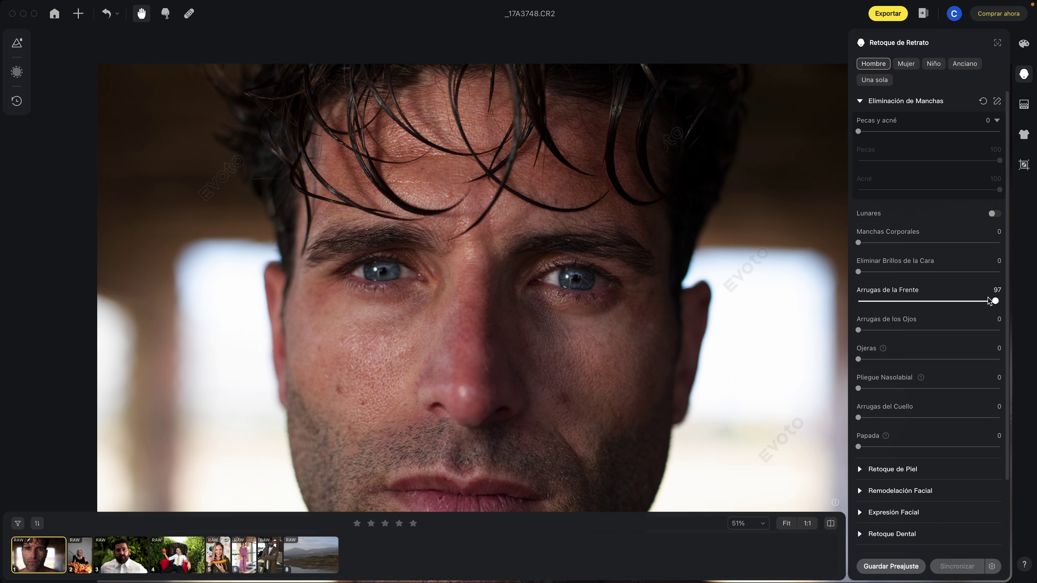
{"action": "left_click", "coordinate": [857, 301]}
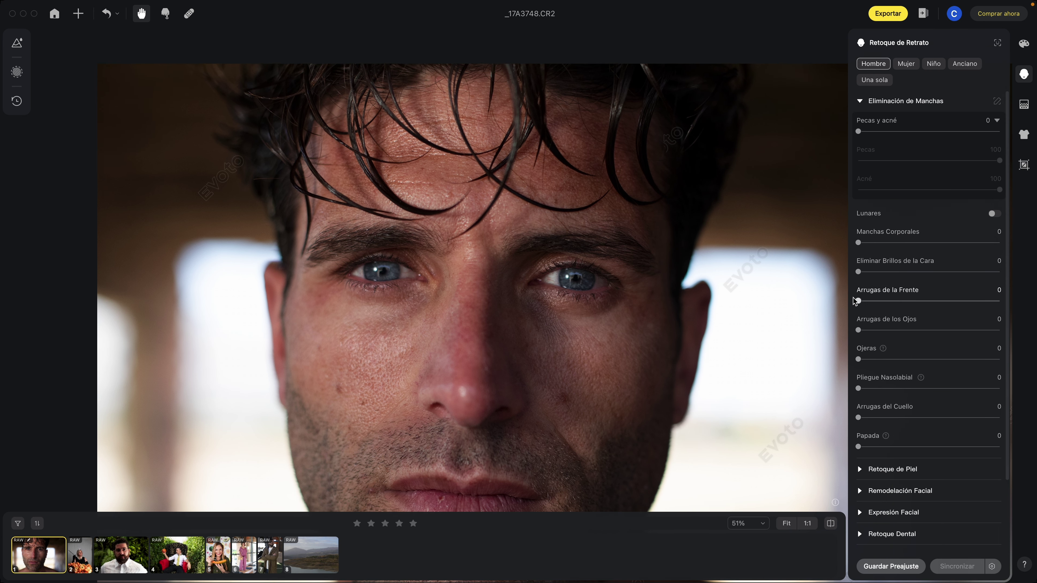
{"action": "mouse_move", "coordinate": [859, 301]}
{"action": "left_mouse_down"}
{"action": "mouse_move", "coordinate": [999, 303]}
{"action": "mouse_move", "coordinate": [841, 301]}
{"action": "mouse_move", "coordinate": [1000, 301]}
{"action": "left_mouse_up"}
{"action": "scroll", "coordinate": [576, 181], "scroll_direction": "up", "scroll_amount": 5}
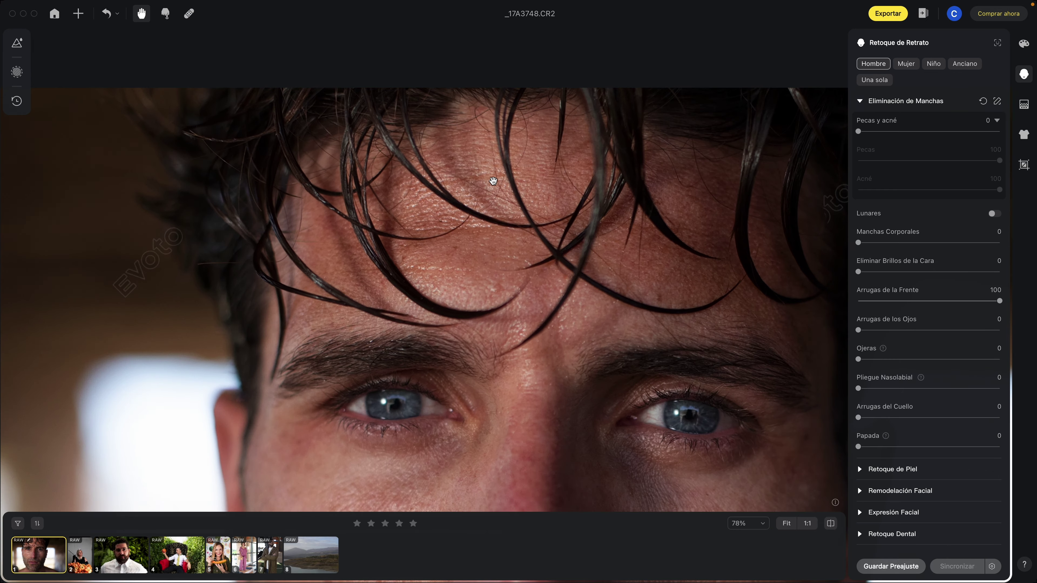
{"action": "scroll", "coordinate": [493, 181], "scroll_direction": "up", "scroll_amount": 1}
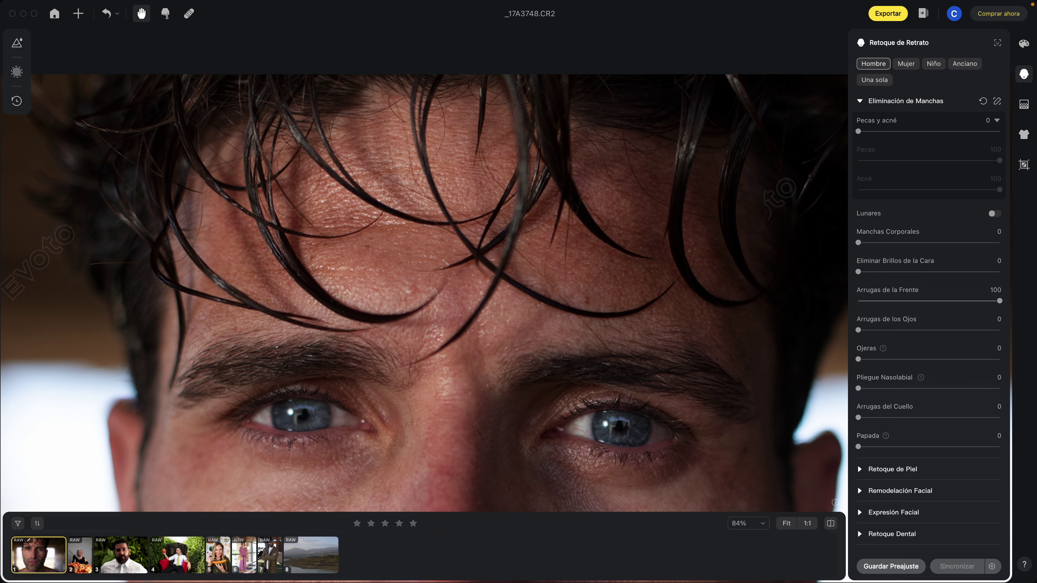
{"action": "scroll", "coordinate": [592, 222], "scroll_direction": "down", "scroll_amount": 3}
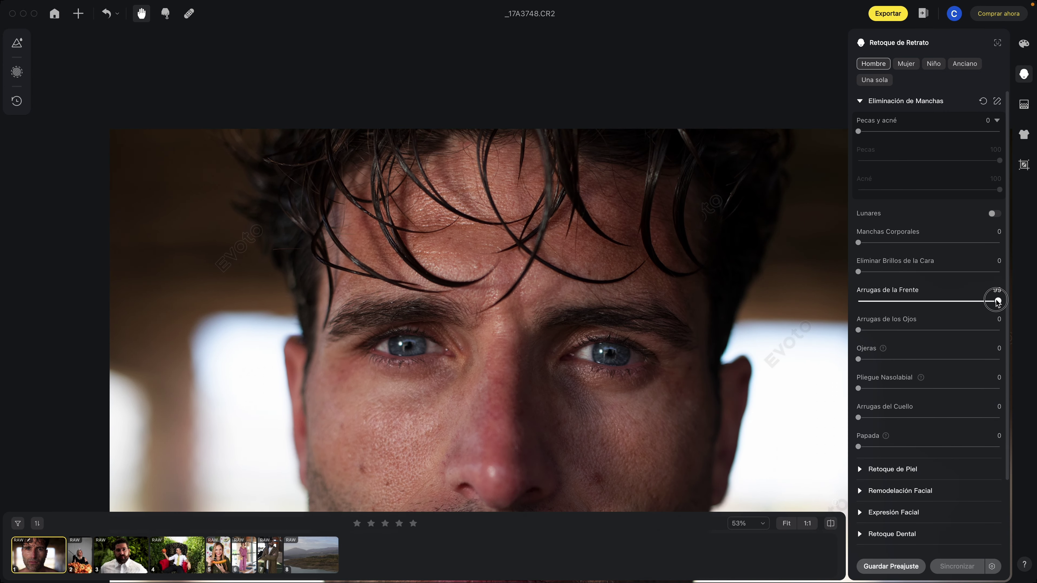
{"action": "left_click_drag", "start_coordinate": [999, 301], "coordinate": [773, 294]}
{"action": "left_click_drag", "start_coordinate": [699, 313], "coordinate": [581, 255]}
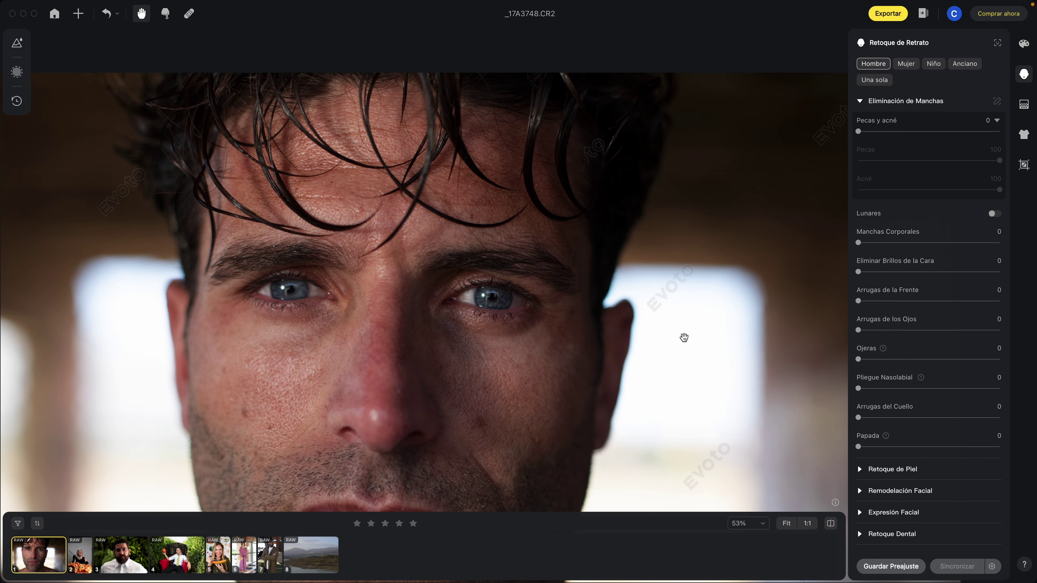
{"action": "left_click_drag", "start_coordinate": [683, 338], "coordinate": [775, 249]}
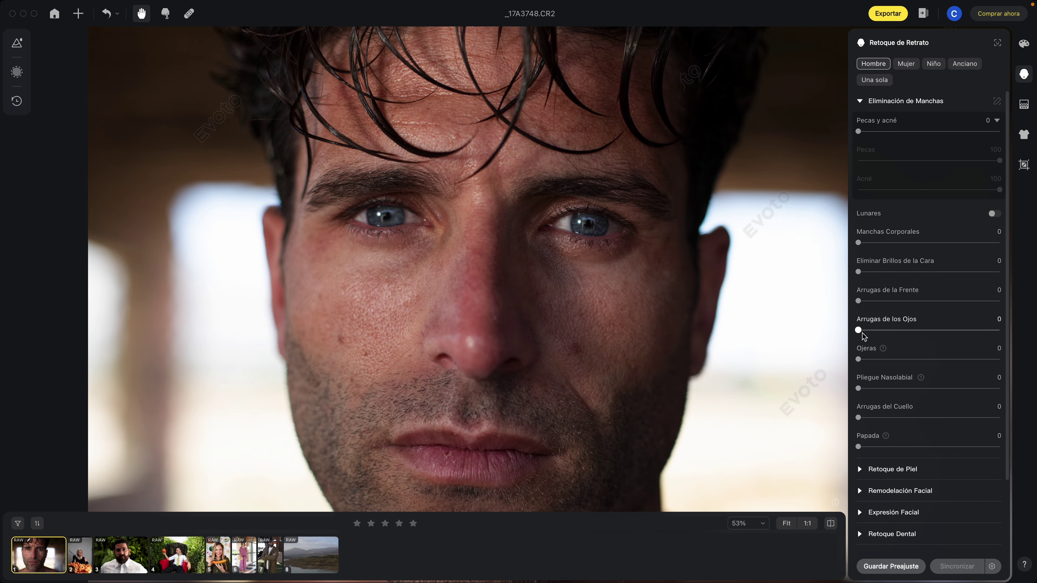
{"action": "left_click_drag", "start_coordinate": [924, 333], "coordinate": [1001, 333]}
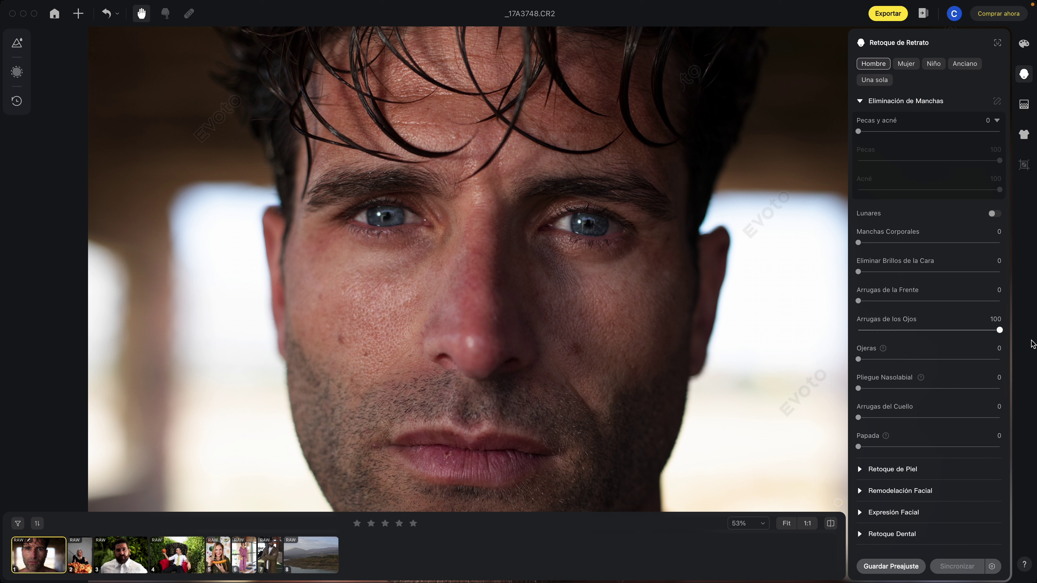
{"action": "double_click", "coordinate": [1000, 331]}
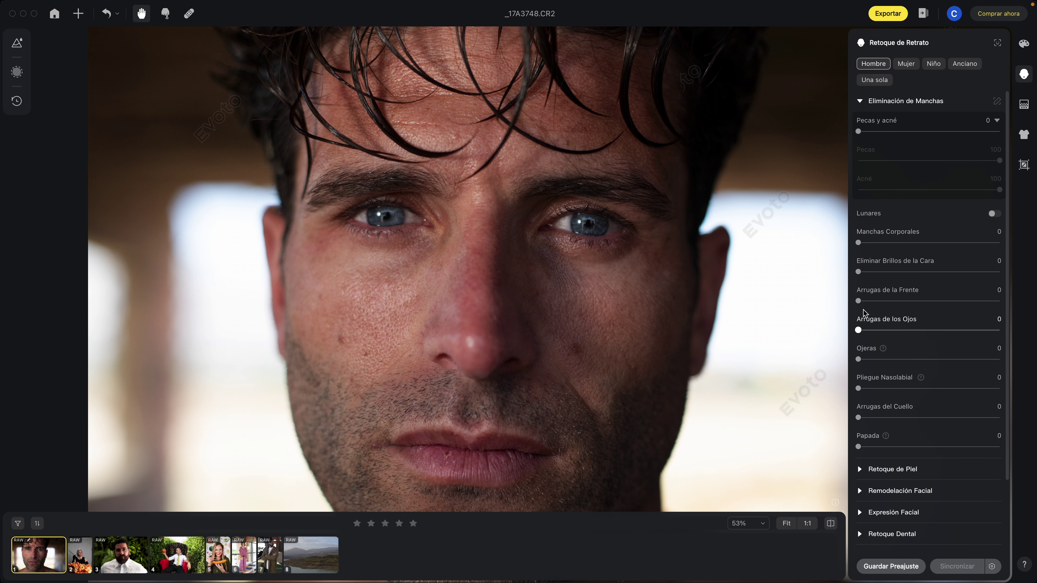
{"action": "left_click_drag", "start_coordinate": [857, 330], "coordinate": [998, 330]}
{"action": "double_click", "coordinate": [998, 330]}
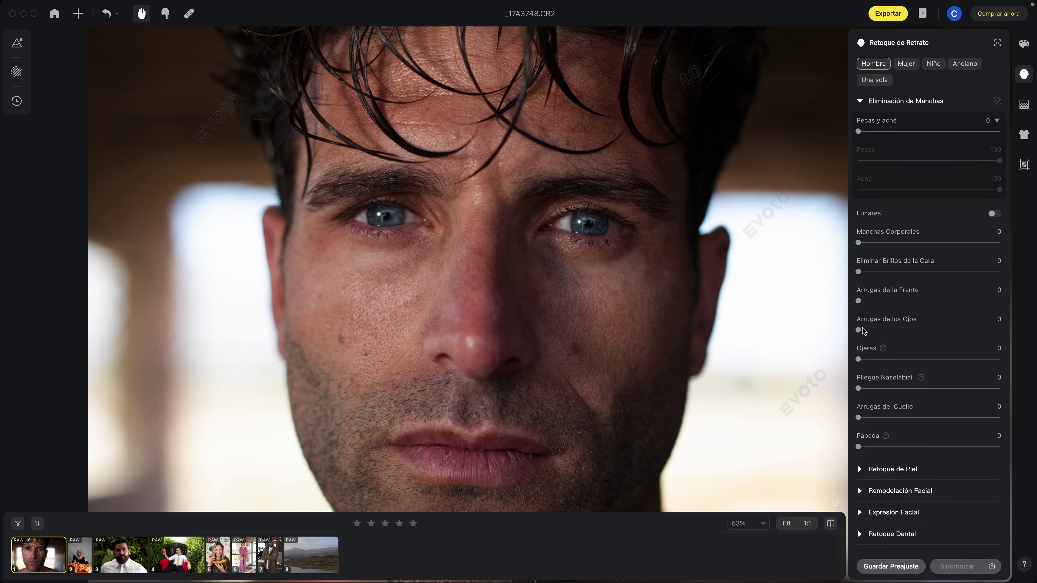
{"action": "left_click_drag", "start_coordinate": [860, 330], "coordinate": [1005, 329]}
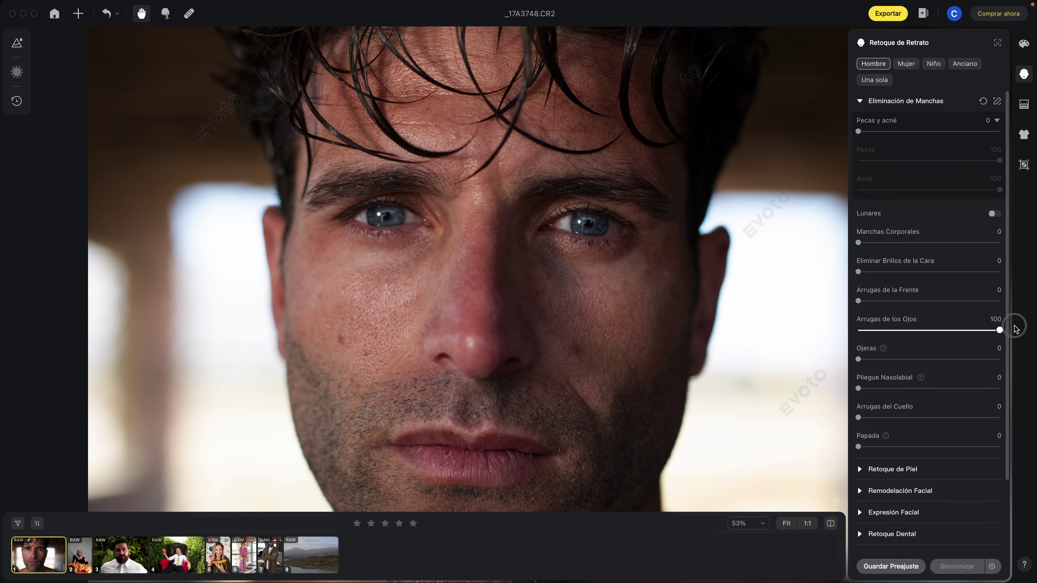
{"action": "double_click", "coordinate": [999, 329]}
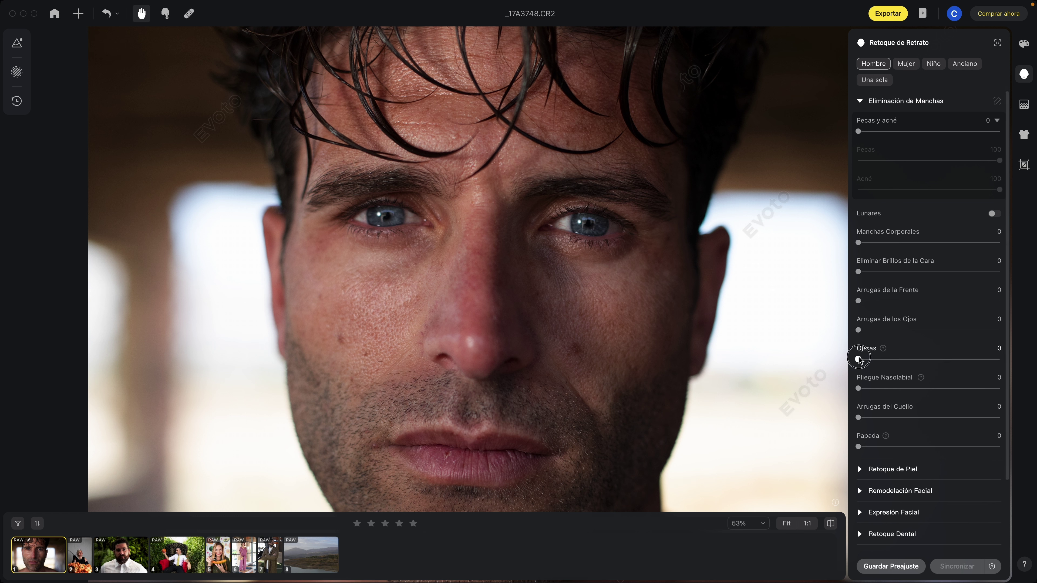
{"action": "left_click_drag", "start_coordinate": [858, 359], "coordinate": [1000, 359]}
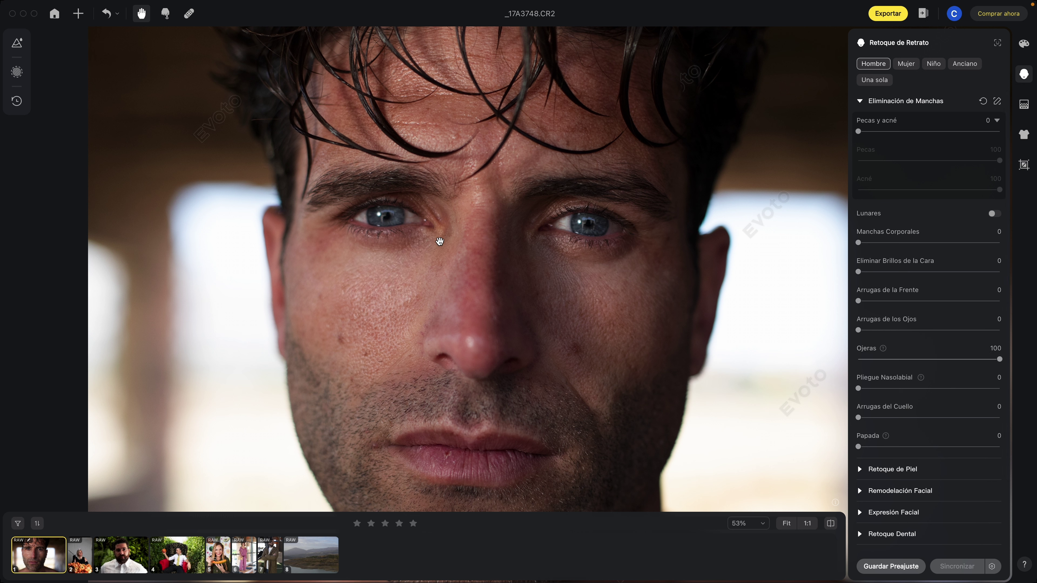
{"action": "double_click", "coordinate": [999, 359]}
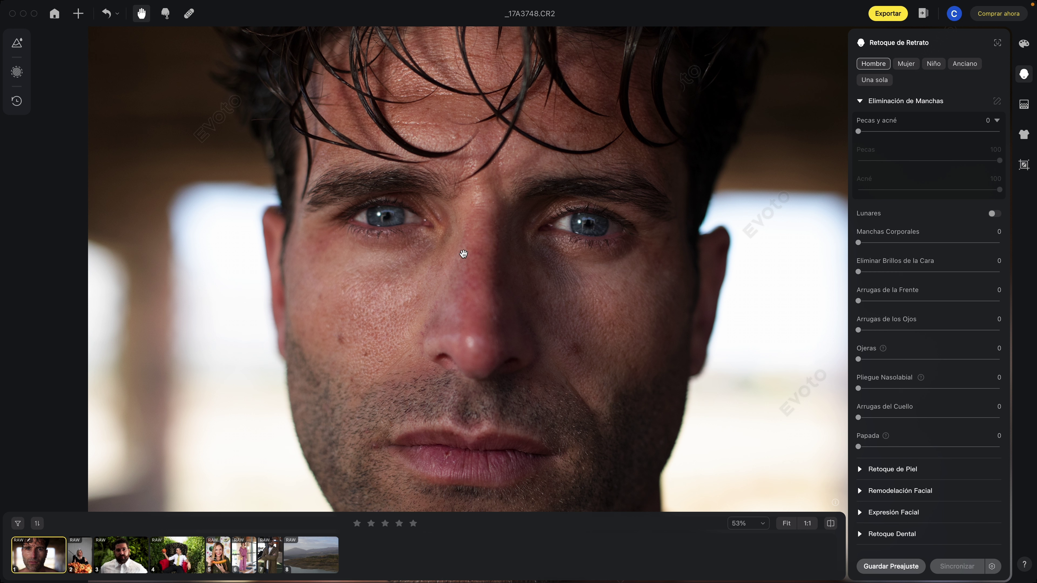
{"action": "left_click_drag", "start_coordinate": [858, 359], "coordinate": [1000, 359]}
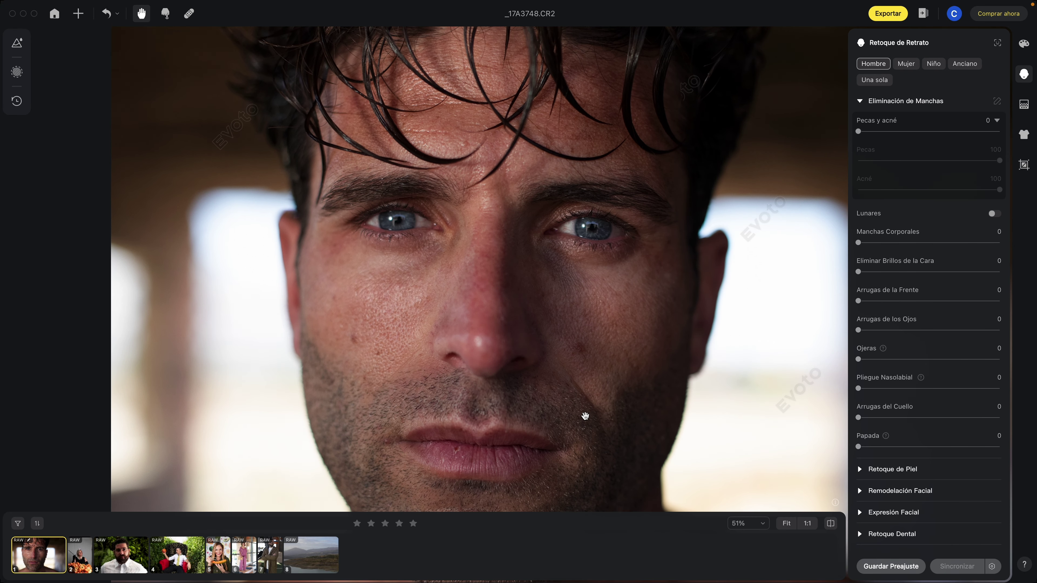
{"action": "left_click_drag", "start_coordinate": [859, 388], "coordinate": [996, 389]}
{"action": "mouse_move", "coordinate": [858, 389]}
{"action": "left_mouse_down"}
{"action": "mouse_move", "coordinate": [1001, 390]}
{"action": "mouse_move", "coordinate": [821, 388]}
{"action": "left_mouse_up"}
{"action": "scroll", "coordinate": [701, 259], "scroll_direction": "down", "scroll_amount": 1}
{"action": "scroll", "coordinate": [683, 283], "scroll_direction": "down", "scroll_amount": 1}
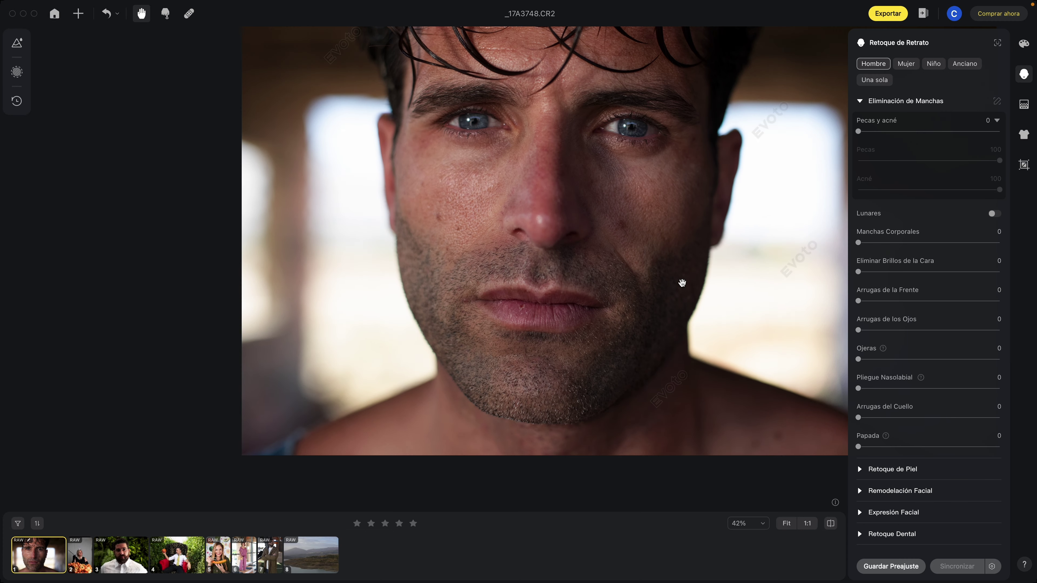
{"action": "scroll", "coordinate": [647, 356], "scroll_direction": "down", "scroll_amount": 1}
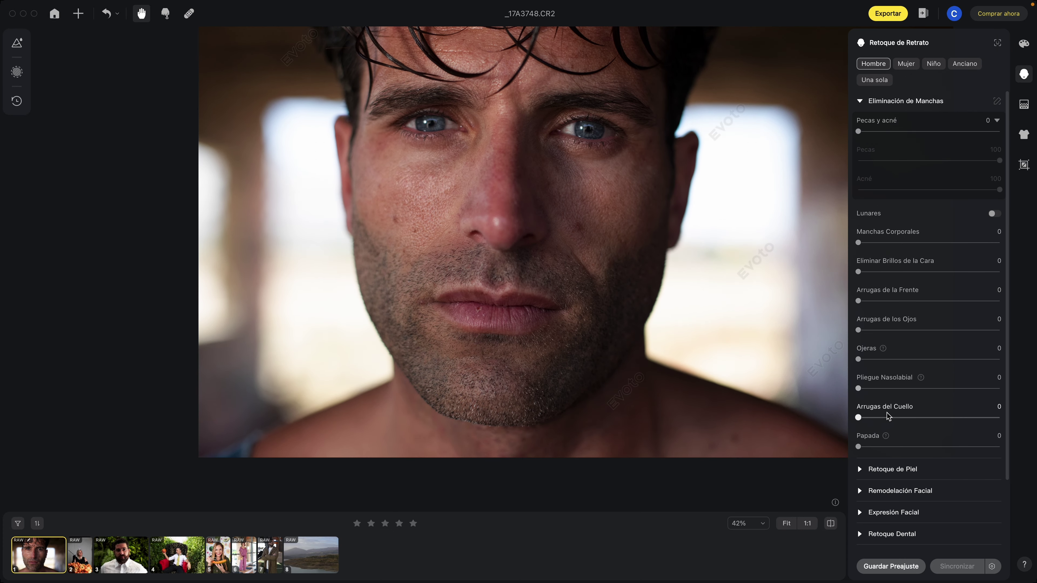
{"action": "left_click_drag", "start_coordinate": [870, 449], "coordinate": [997, 449]}
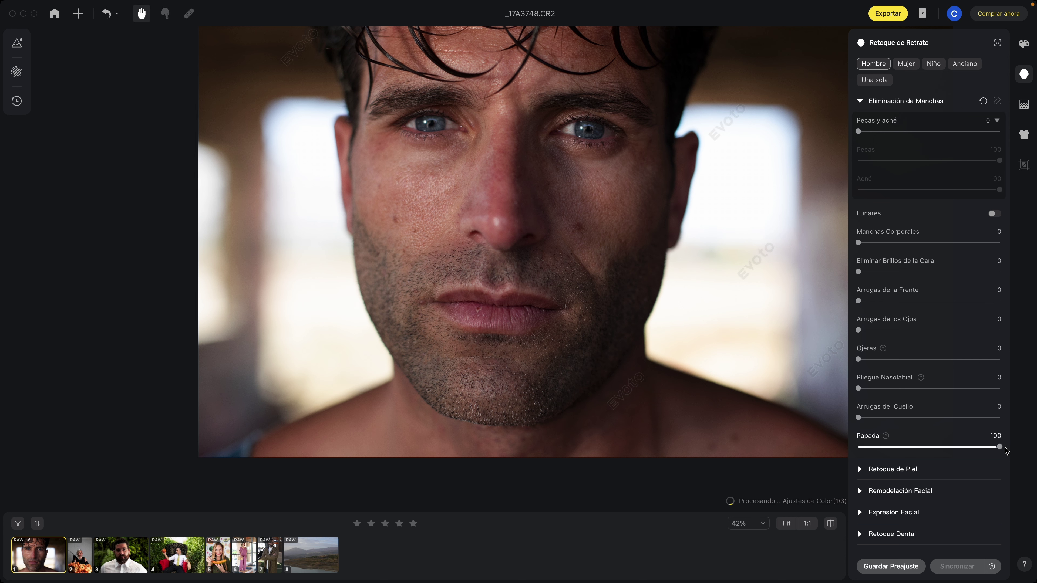
{"action": "double_click", "coordinate": [997, 448]}
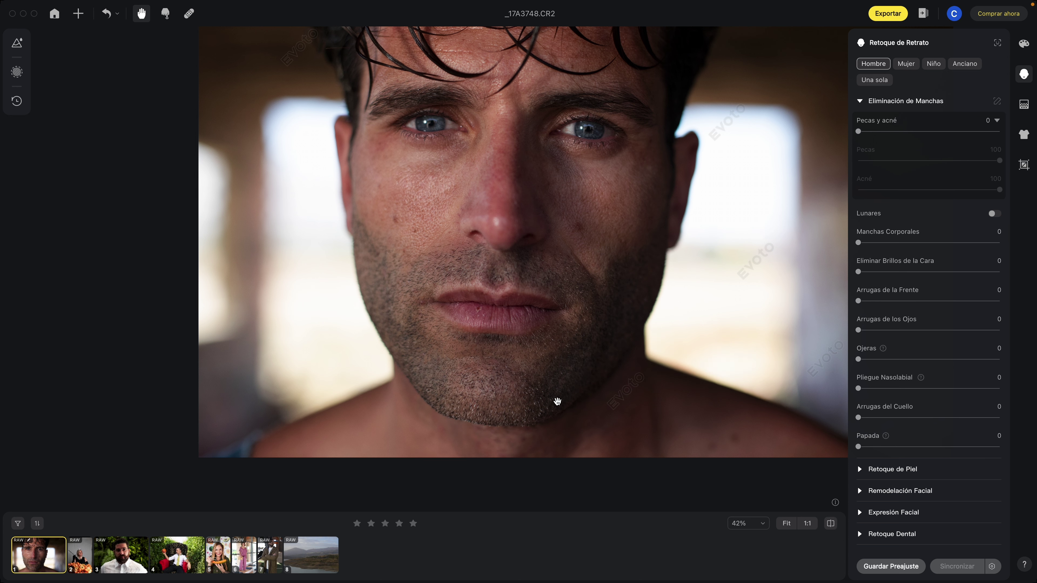
{"action": "left_click_drag", "start_coordinate": [464, 402], "coordinate": [805, 402]}
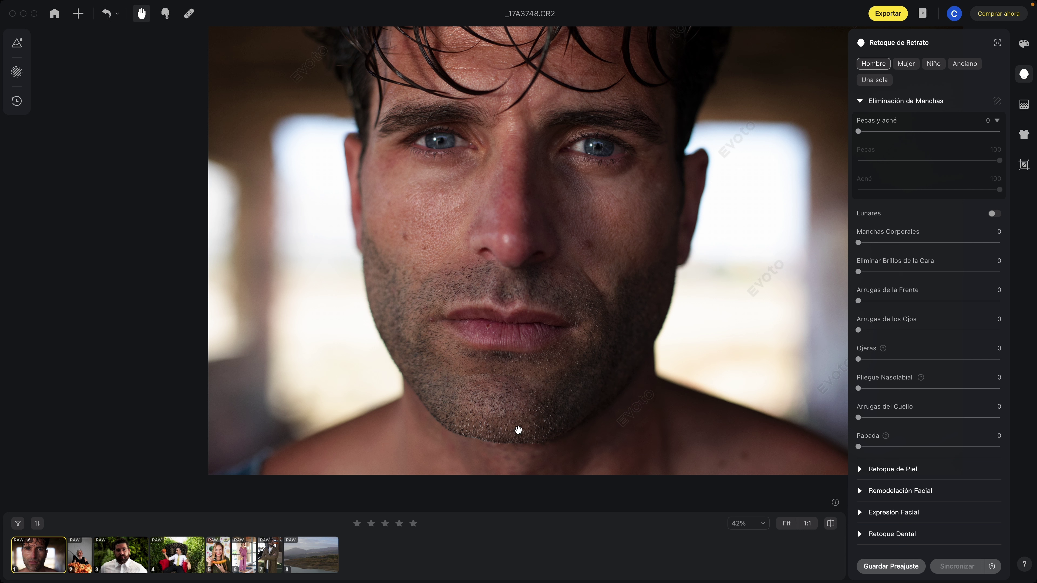
Step: Expand Retoque de Piel and begin applying face skin smoothing
{"action": "scroll", "coordinate": [900, 425], "scroll_direction": "down", "scroll_amount": 2}
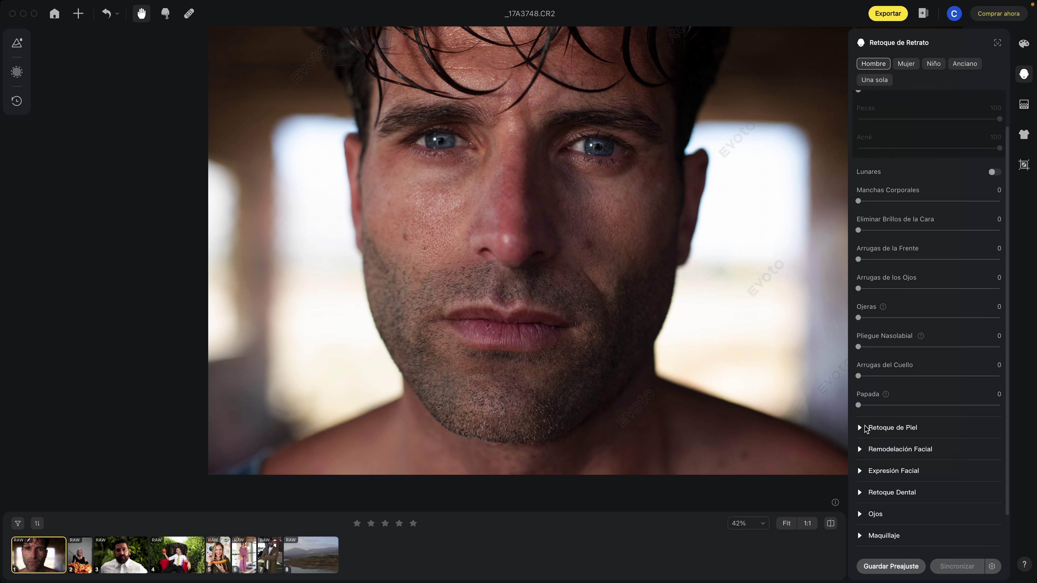
{"action": "left_click", "coordinate": [860, 428]}
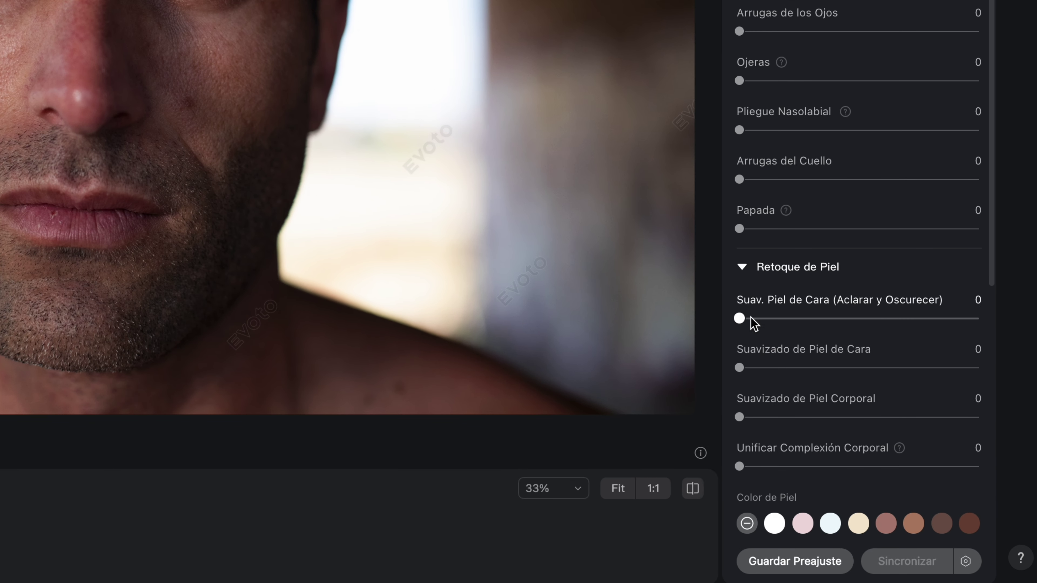
{"action": "mouse_move", "coordinate": [752, 321]}
{"action": "left_mouse_down"}
{"action": "mouse_move", "coordinate": [847, 323]}
{"action": "mouse_move", "coordinate": [734, 323]}
{"action": "mouse_move", "coordinate": [975, 429]}
{"action": "mouse_move", "coordinate": [837, 421]}
{"action": "mouse_move", "coordinate": [979, 426]}
{"action": "left_mouse_up"}
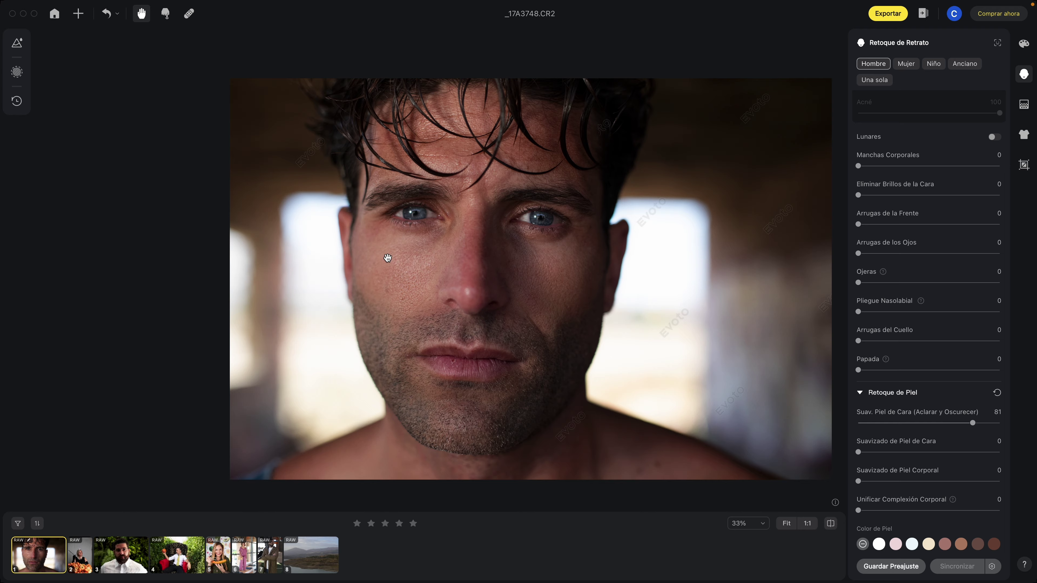
{"action": "scroll", "coordinate": [387, 258], "scroll_direction": "up", "scroll_amount": 2}
{"action": "scroll", "coordinate": [388, 262], "scroll_direction": "up", "scroll_amount": 2}
{"action": "scroll", "coordinate": [437, 316], "scroll_direction": "up", "scroll_amount": 2}
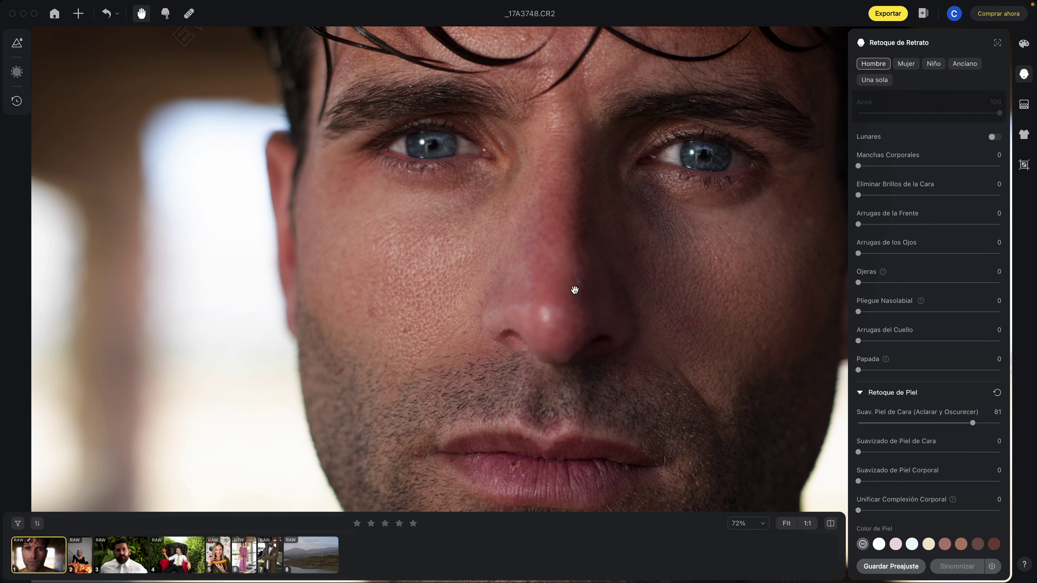
Step: Test Suav. Piel de Cara at 12, 69 and 6, and Suavizado de Piel de Cara at 100
{"action": "mouse_move", "coordinate": [972, 423]}
{"action": "left_mouse_down"}
{"action": "mouse_move", "coordinate": [871, 422]}
{"action": "mouse_move", "coordinate": [989, 423]}
{"action": "mouse_move", "coordinate": [798, 410]}
{"action": "left_mouse_up"}
{"action": "left_click_drag", "start_coordinate": [868, 423], "coordinate": [975, 425]}
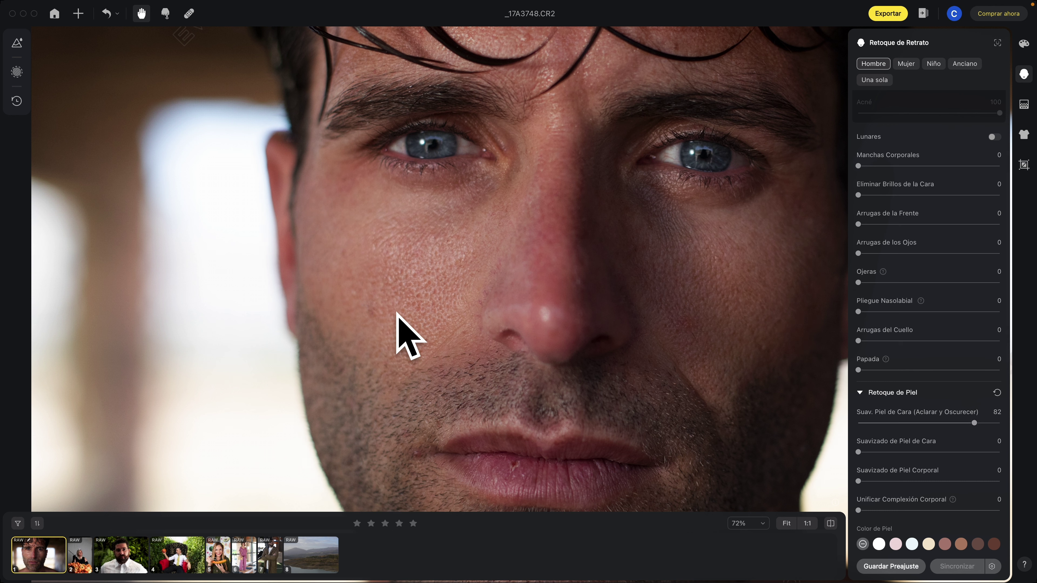
{"action": "left_click_drag", "start_coordinate": [975, 425], "coordinate": [866, 424]}
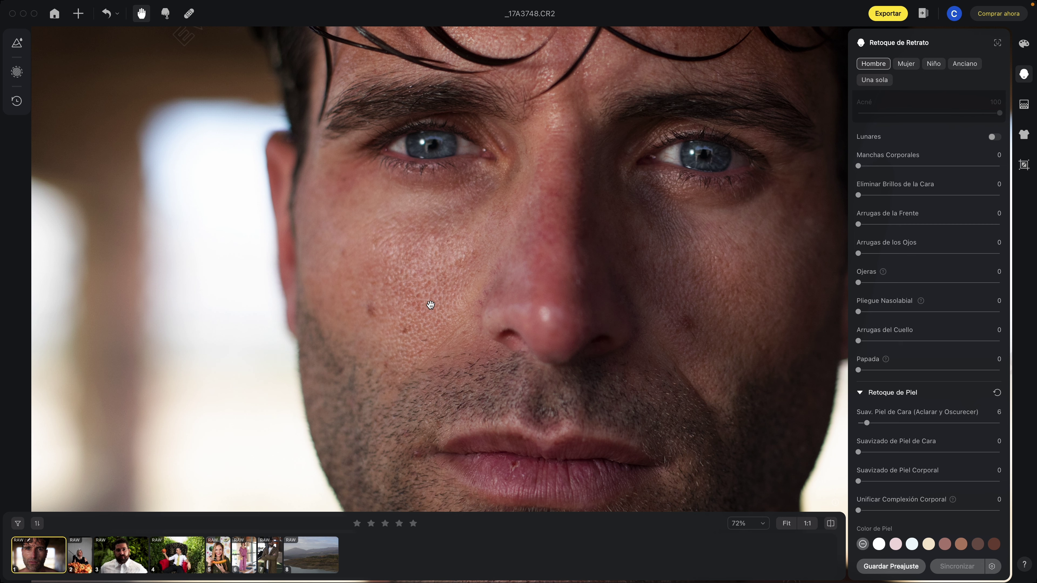
{"action": "scroll", "coordinate": [402, 307], "scroll_direction": "up", "scroll_amount": 5}
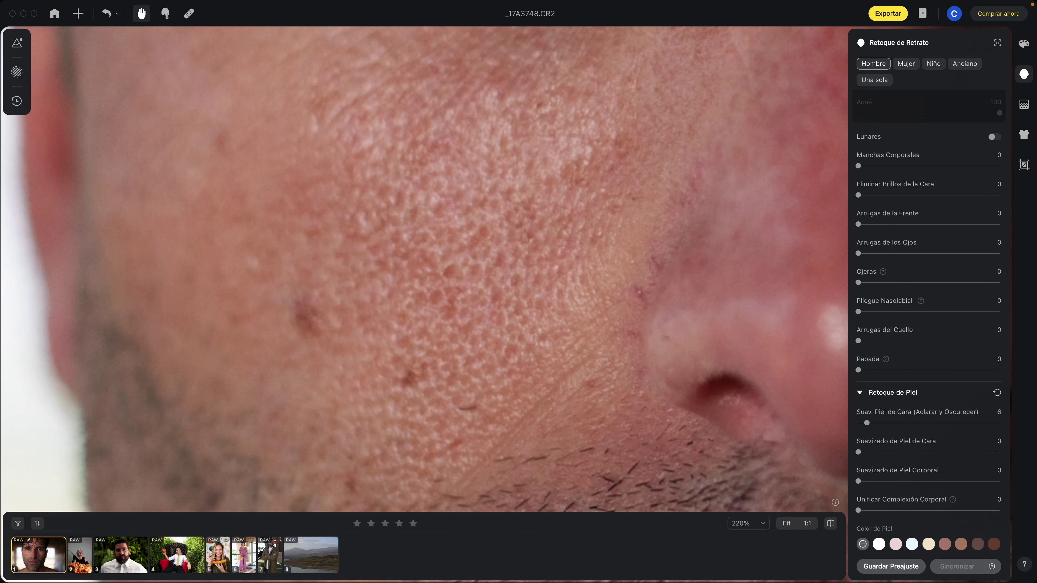
{"action": "mouse_move", "coordinate": [866, 423]}
{"action": "left_mouse_down"}
{"action": "mouse_move", "coordinate": [991, 425]}
{"action": "mouse_move", "coordinate": [863, 424]}
{"action": "mouse_move", "coordinate": [903, 424]}
{"action": "left_mouse_up"}
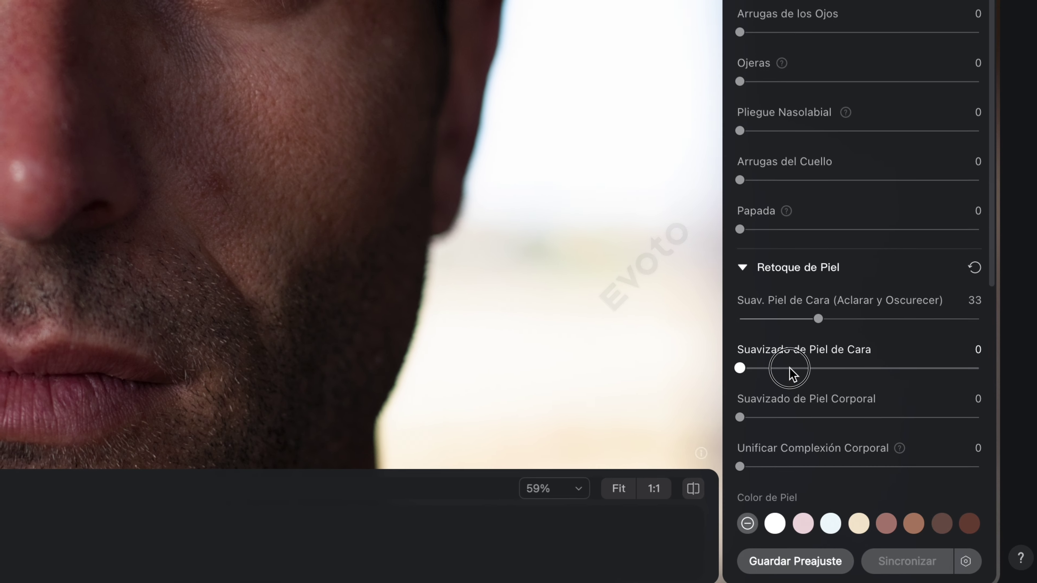
{"action": "left_click_drag", "start_coordinate": [888, 452], "coordinate": [1000, 452]}
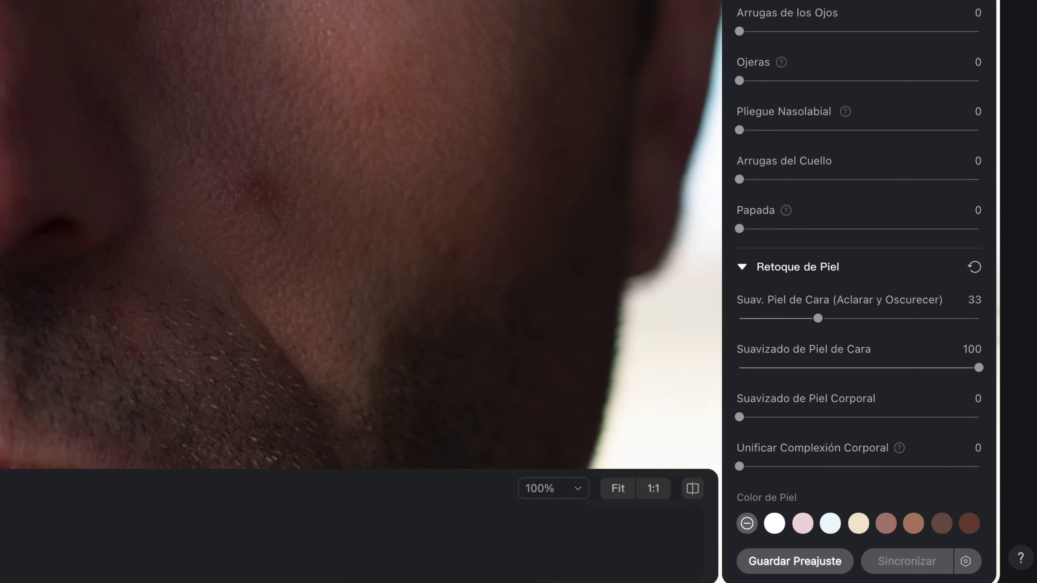
Step: Reset both face smoothing sliders to 0 and pan to check the natural skin texture
{"action": "scroll", "coordinate": [102, 148], "scroll_direction": "down", "scroll_amount": 1}
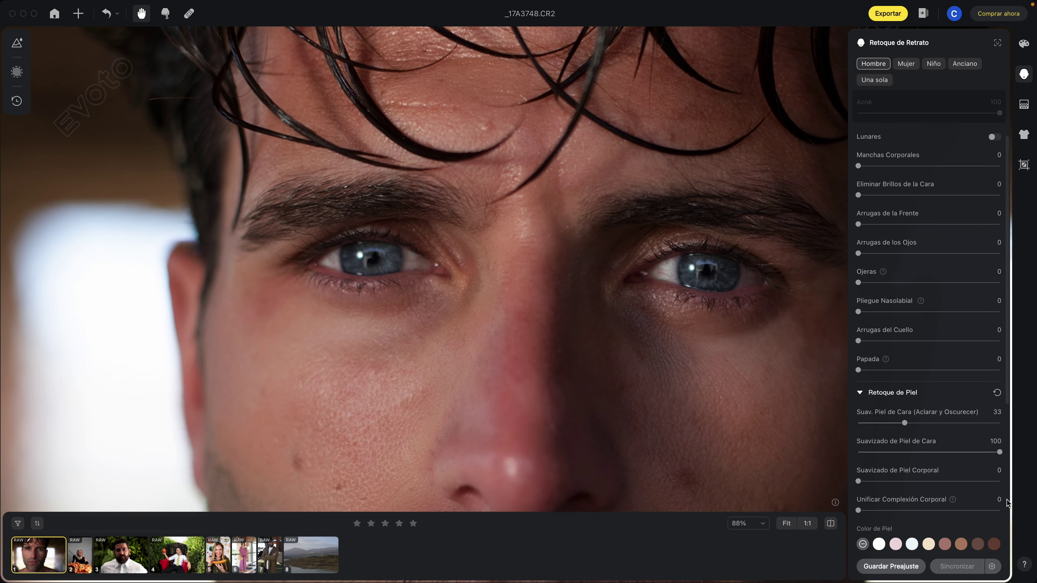
{"action": "left_click", "coordinate": [996, 392]}
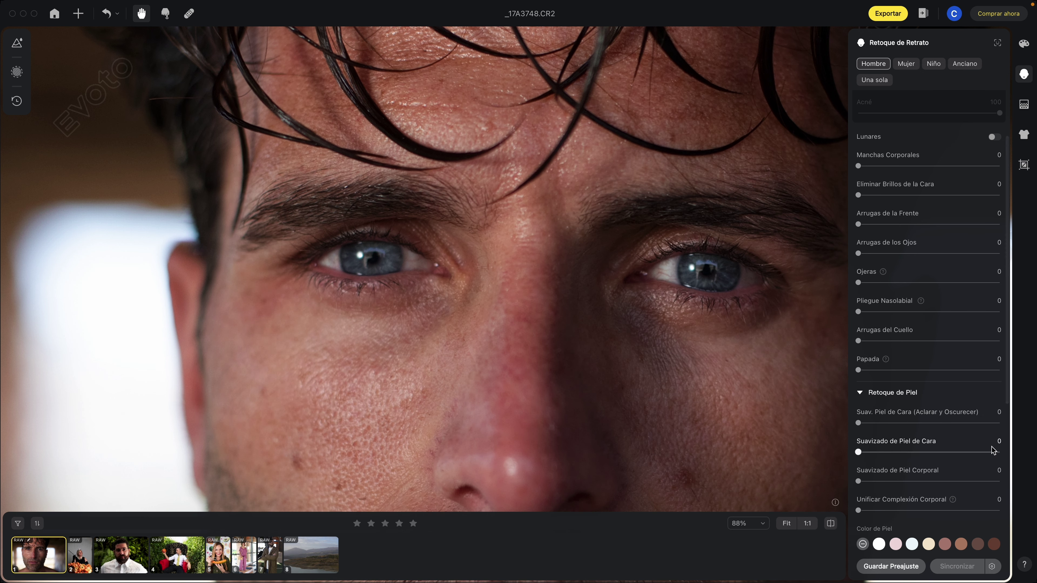
{"action": "scroll", "coordinate": [731, 369], "scroll_direction": "down", "scroll_amount": 3}
{"action": "left_click_drag", "start_coordinate": [717, 359], "coordinate": [680, 343]}
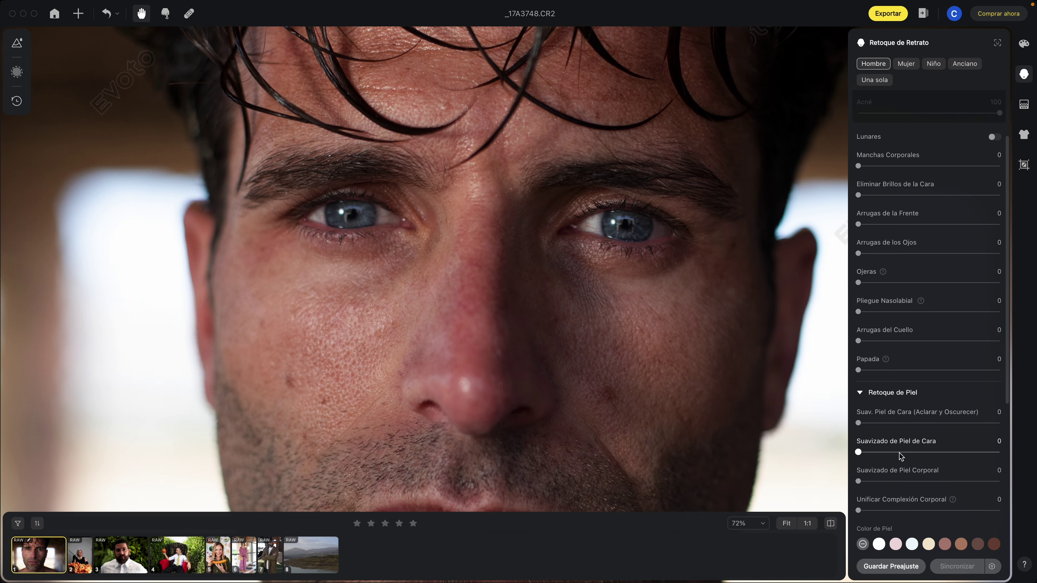
{"action": "scroll", "coordinate": [445, 319], "scroll_direction": "down", "scroll_amount": 1}
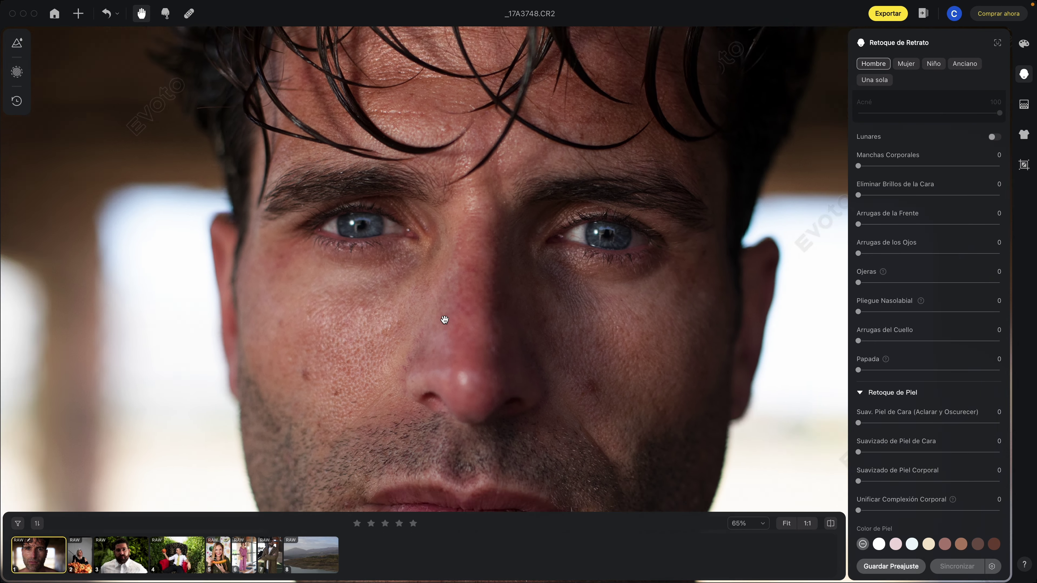
{"action": "scroll", "coordinate": [449, 323], "scroll_direction": "down", "scroll_amount": 3}
{"action": "scroll", "coordinate": [474, 336], "scroll_direction": "up", "scroll_amount": 1}
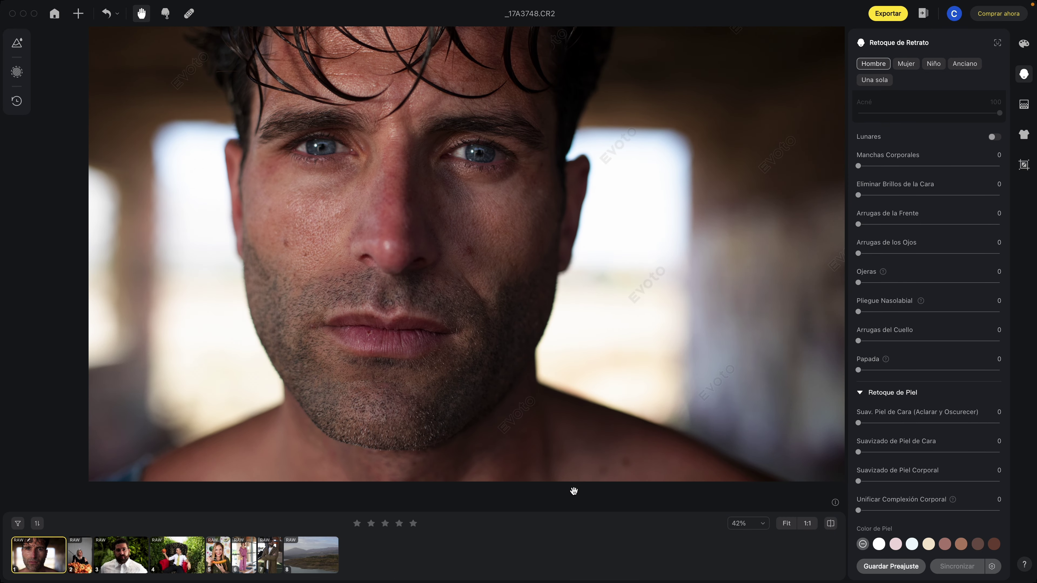
{"action": "scroll", "coordinate": [900, 503], "scroll_direction": "down", "scroll_amount": 2}
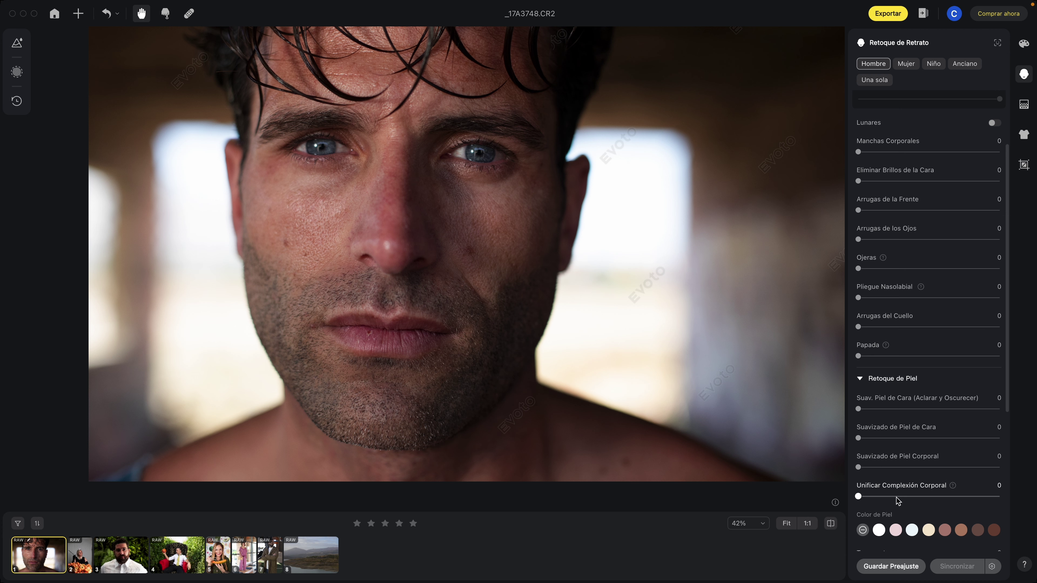
{"action": "scroll", "coordinate": [896, 500], "scroll_direction": "down", "scroll_amount": 2}
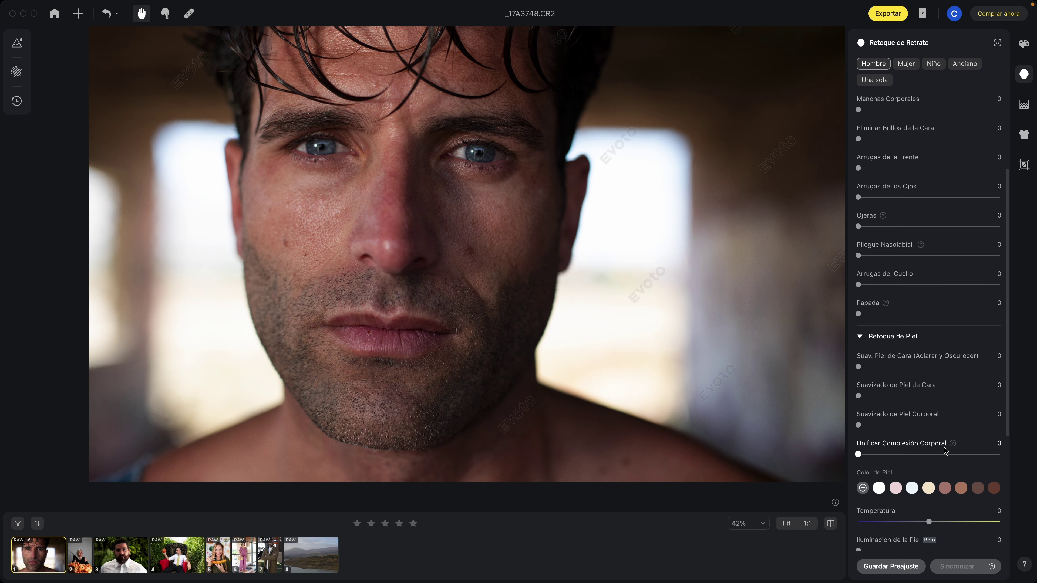
{"action": "scroll", "coordinate": [856, 458], "scroll_direction": "down", "scroll_amount": 2}
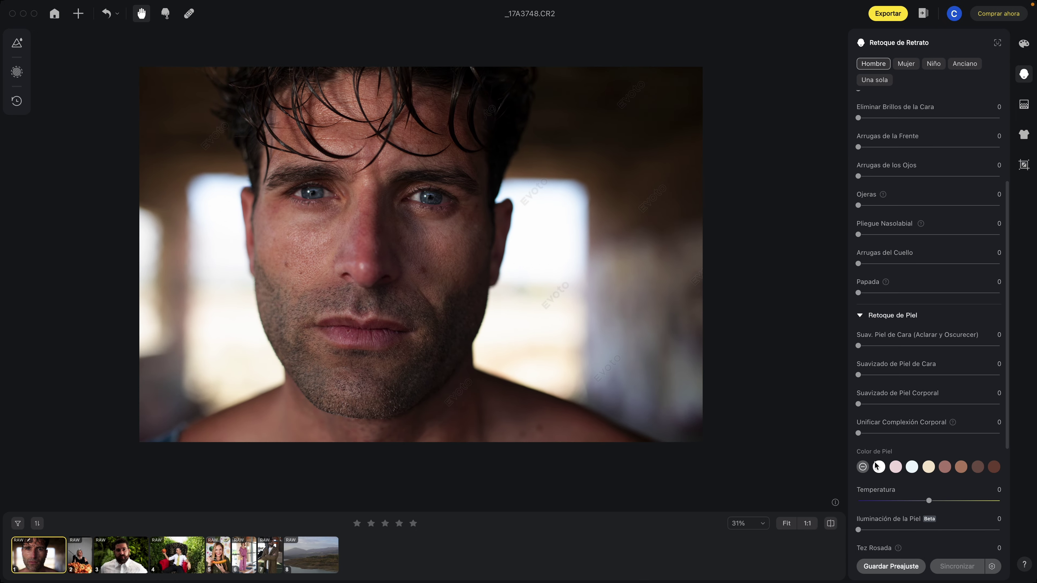
Step: Try pale pink, beige and rose-brown Color de Piel swatches, testing Cantidad at 36 and 28
{"action": "left_click", "coordinate": [878, 467]}
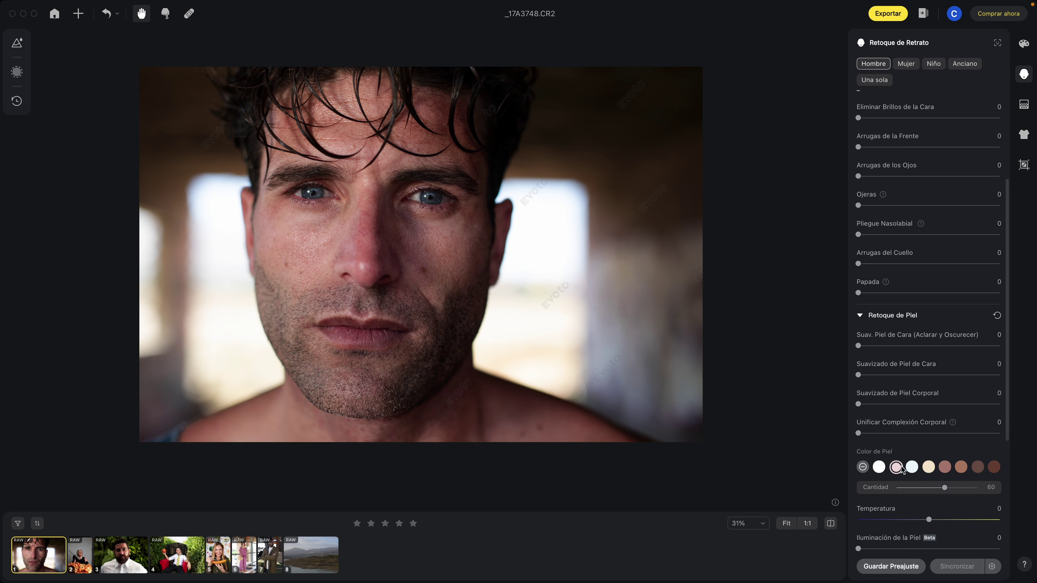
{"action": "left_click", "coordinate": [929, 467]}
{"action": "left_click", "coordinate": [945, 468]}
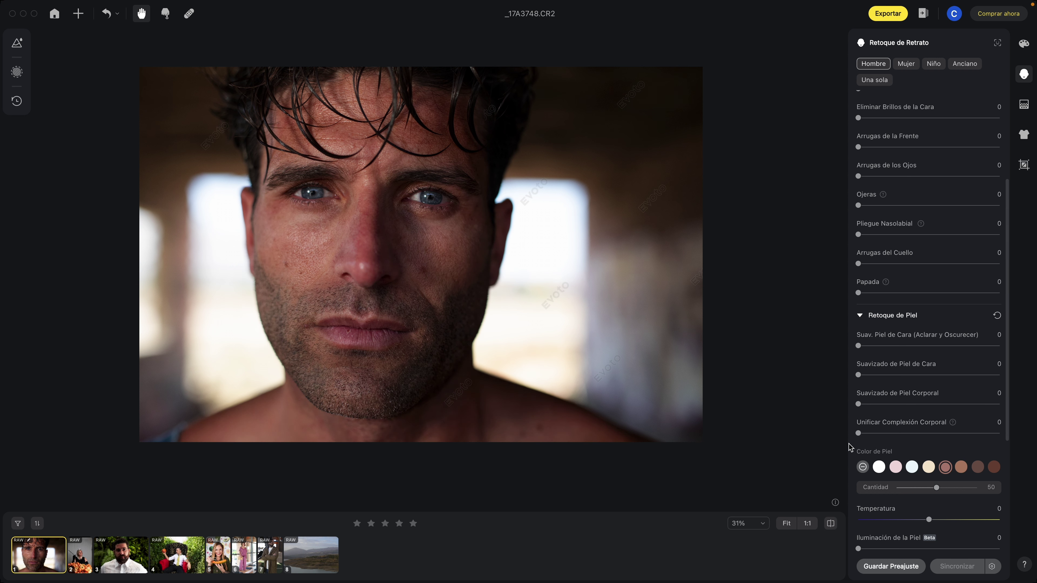
{"action": "scroll", "coordinate": [396, 228], "scroll_direction": "down", "scroll_amount": 1}
{"action": "scroll", "coordinate": [447, 236], "scroll_direction": "down", "scroll_amount": 1}
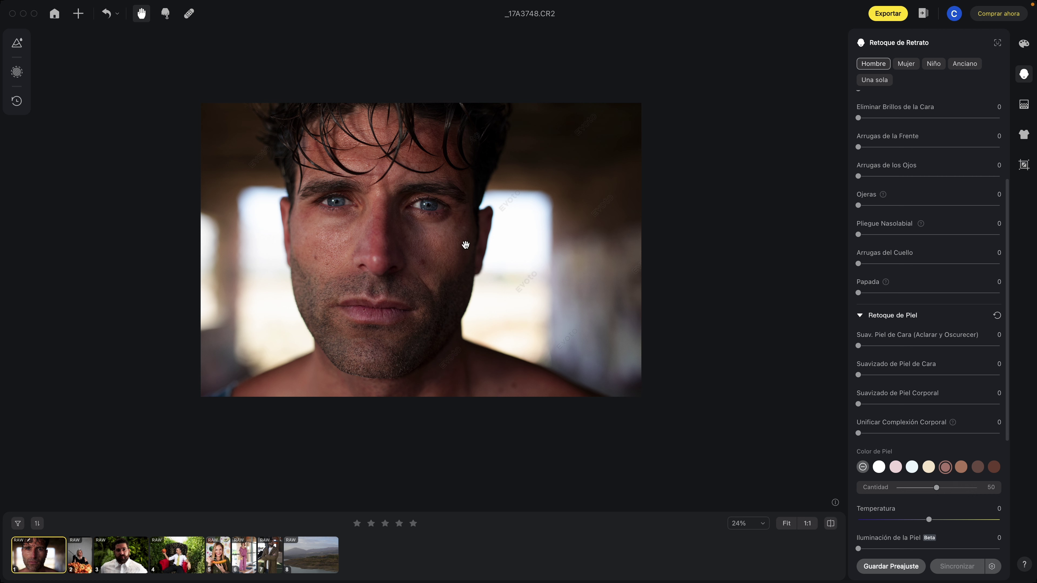
{"action": "scroll", "coordinate": [330, 195], "scroll_direction": "up", "scroll_amount": 2}
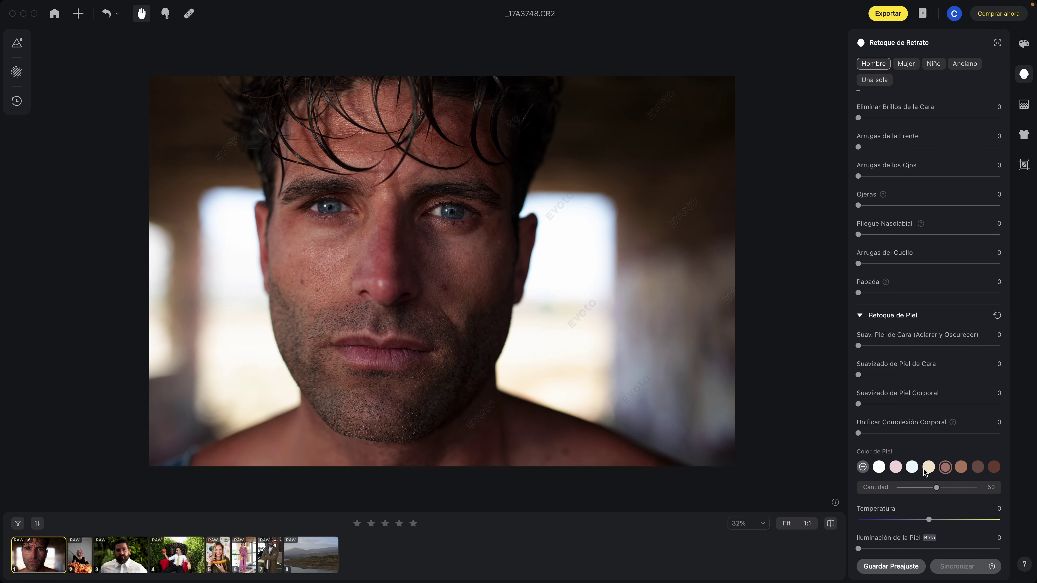
{"action": "mouse_move", "coordinate": [937, 490]}
{"action": "left_mouse_down"}
{"action": "mouse_move", "coordinate": [903, 489]}
{"action": "mouse_move", "coordinate": [992, 488]}
{"action": "left_mouse_up"}
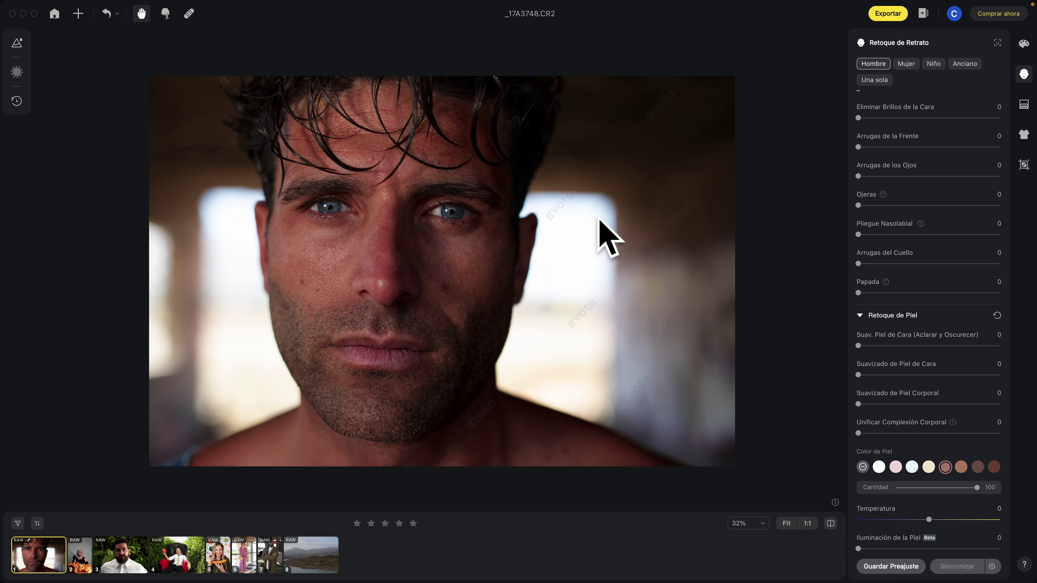
{"action": "left_click_drag", "start_coordinate": [932, 483], "coordinate": [921, 487]}
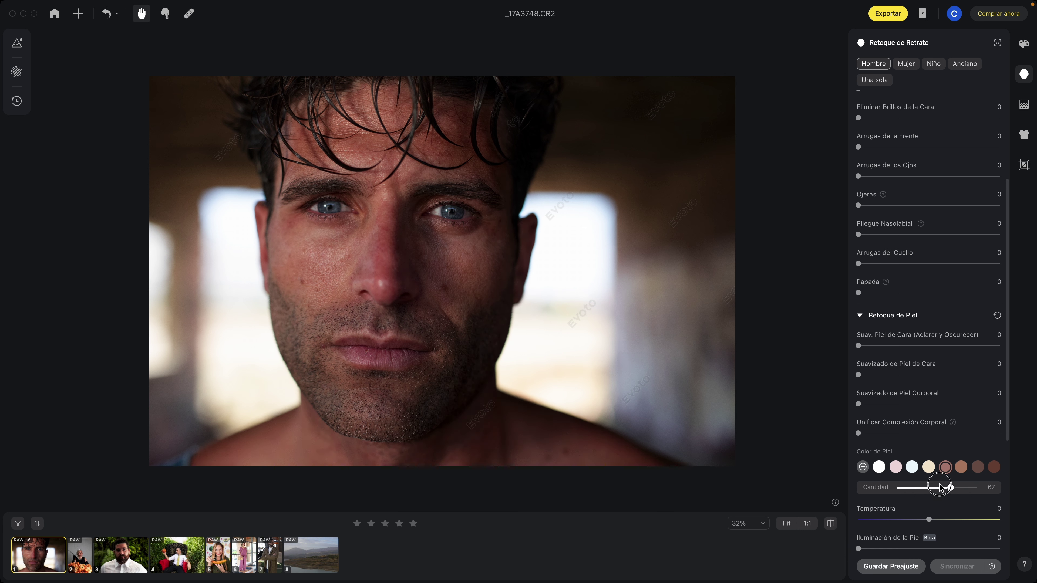
Step: Choose the darkest brown skin-colour swatch with Cantidad 22
{"action": "left_click", "coordinate": [961, 466]}
{"action": "left_click", "coordinate": [994, 467]}
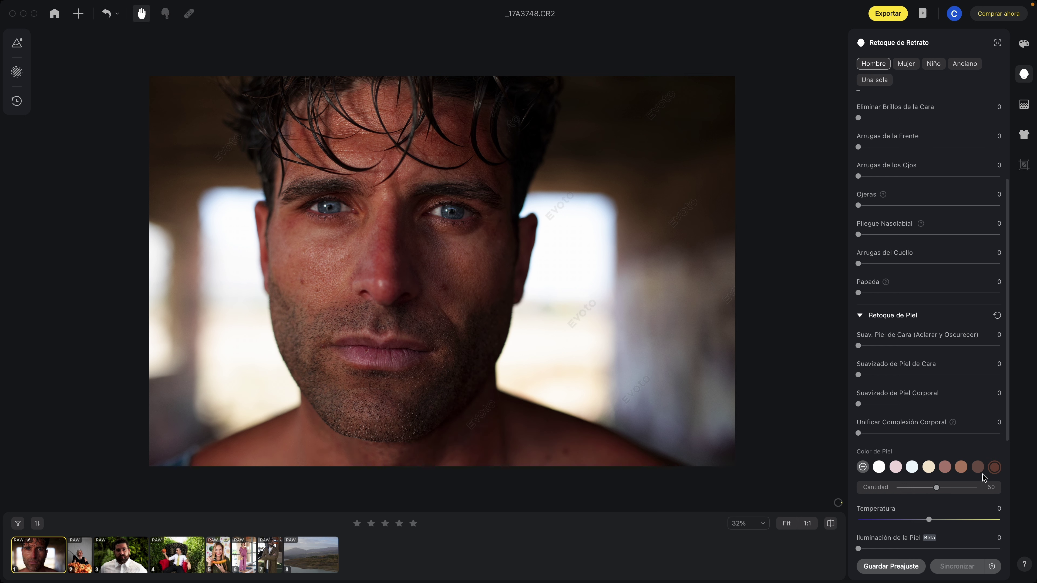
{"action": "left_click_drag", "start_coordinate": [933, 487], "coordinate": [915, 489]}
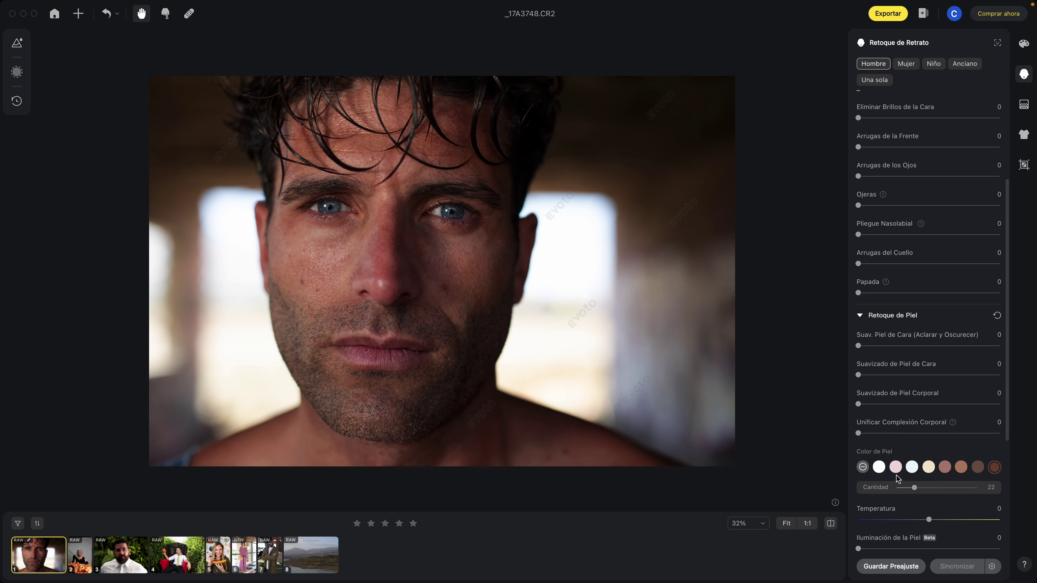
{"action": "scroll", "coordinate": [896, 483], "scroll_direction": "down", "scroll_amount": 1}
Step: Remove the skin-colour tint and test Temperatura at -53 before resetting it to 0
{"action": "scroll", "coordinate": [898, 483], "scroll_direction": "down", "scroll_amount": 1}
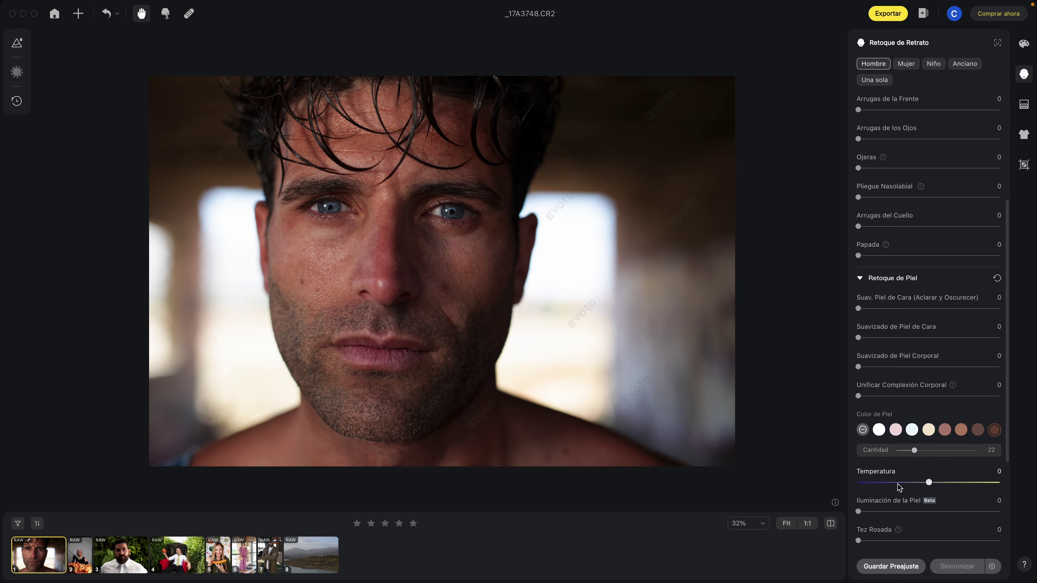
{"action": "scroll", "coordinate": [899, 484], "scroll_direction": "down", "scroll_amount": 1}
{"action": "scroll", "coordinate": [900, 485], "scroll_direction": "down", "scroll_amount": 2}
{"action": "left_click", "coordinate": [862, 401]}
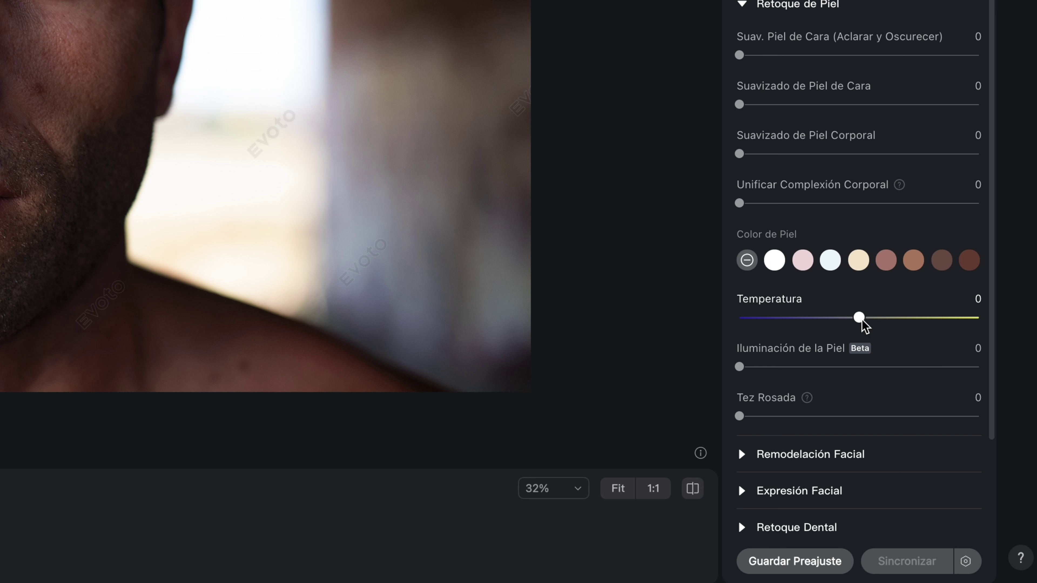
{"action": "mouse_move", "coordinate": [860, 318]}
{"action": "left_mouse_down"}
{"action": "mouse_move", "coordinate": [795, 318]}
{"action": "mouse_move", "coordinate": [924, 318]}
{"action": "mouse_move", "coordinate": [885, 318]}
{"action": "left_mouse_up"}
{"action": "double_click", "coordinate": [891, 325]}
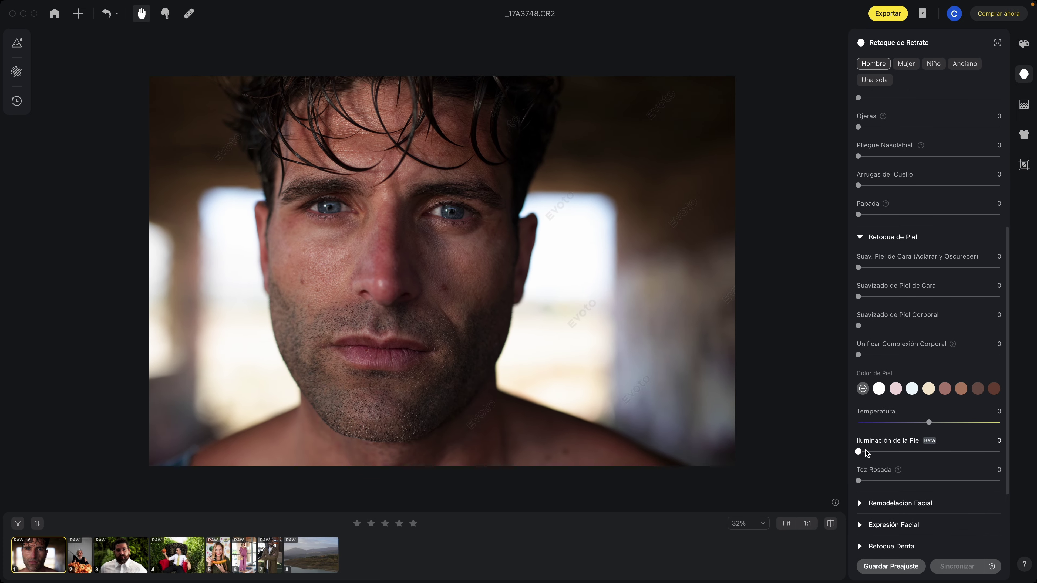
Step: Test and reset Iluminación de la Piel to 0, then add a slight Tez Rosada of 5
{"action": "mouse_move", "coordinate": [867, 452]}
{"action": "left_mouse_down"}
{"action": "mouse_move", "coordinate": [995, 452]}
{"action": "mouse_move", "coordinate": [818, 443]}
{"action": "mouse_move", "coordinate": [941, 468]}
{"action": "mouse_move", "coordinate": [817, 467]}
{"action": "mouse_move", "coordinate": [886, 467]}
{"action": "mouse_move", "coordinate": [838, 466]}
{"action": "left_mouse_up"}
{"action": "double_click", "coordinate": [896, 451]}
{"action": "scroll", "coordinate": [857, 527], "scroll_direction": "down", "scroll_amount": 1}
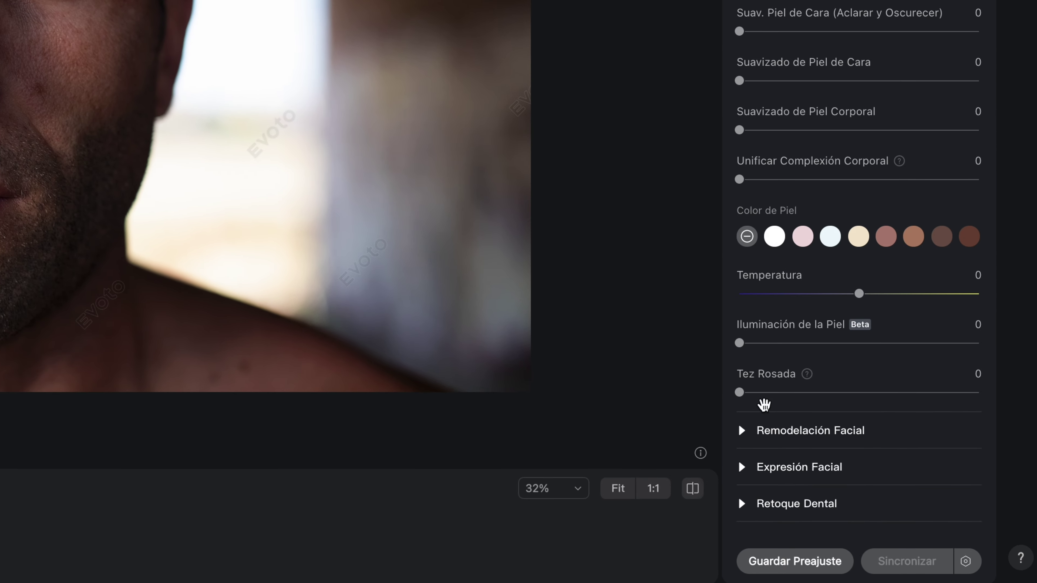
{"action": "left_click", "coordinate": [740, 391]}
{"action": "left_click_drag", "start_coordinate": [742, 392], "coordinate": [747, 392]}
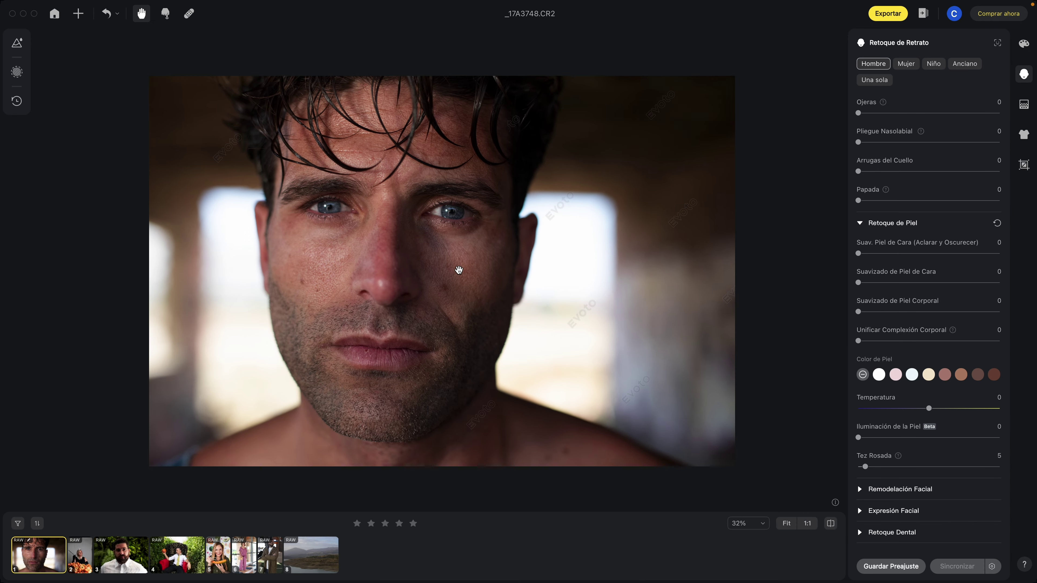
Step: Push Tez Rosada to 100, then return it to 0
{"action": "left_click", "coordinate": [865, 466]}
{"action": "left_click_drag", "start_coordinate": [864, 467], "coordinate": [999, 466]}
{"action": "left_click", "coordinate": [861, 467]}
{"action": "left_click_drag", "start_coordinate": [862, 468], "coordinate": [858, 468]}
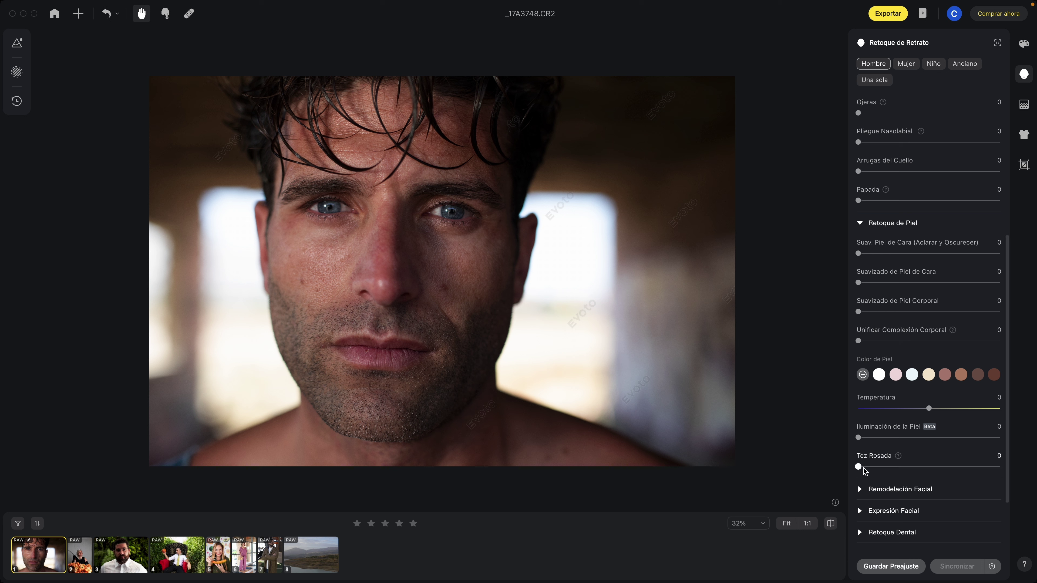
Step: Open Remodelación Facial and drag the Cara face-contour slider
{"action": "left_click", "coordinate": [860, 489]}
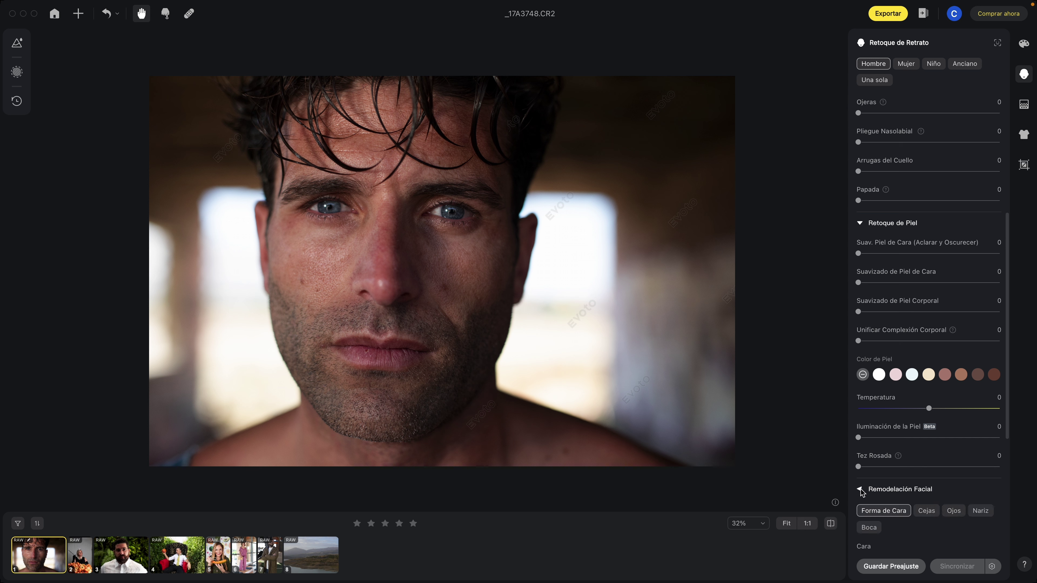
{"action": "scroll", "coordinate": [898, 408], "scroll_direction": "down", "scroll_amount": 5}
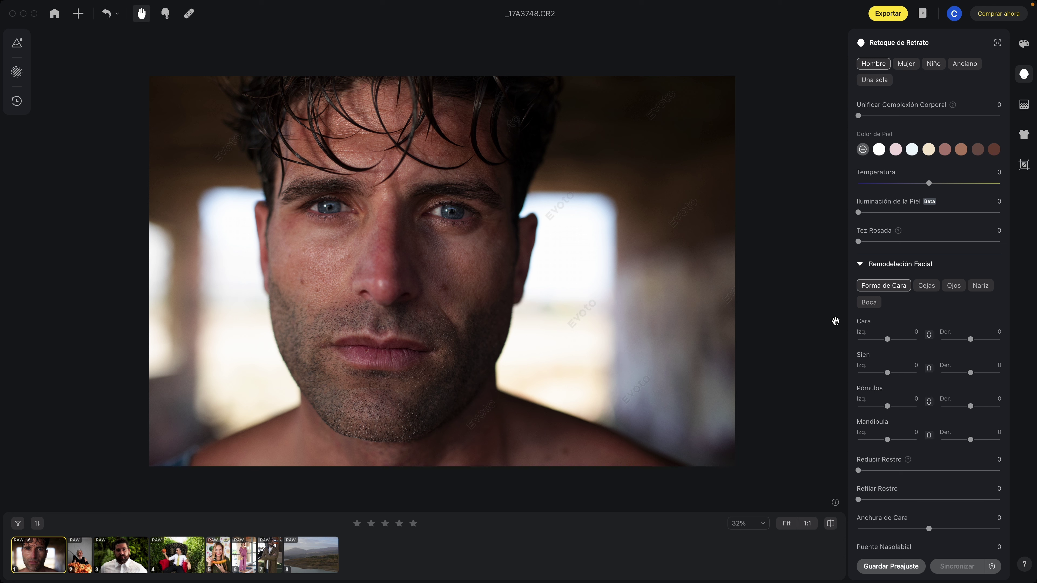
{"action": "scroll", "coordinate": [886, 314], "scroll_direction": "down", "scroll_amount": 1}
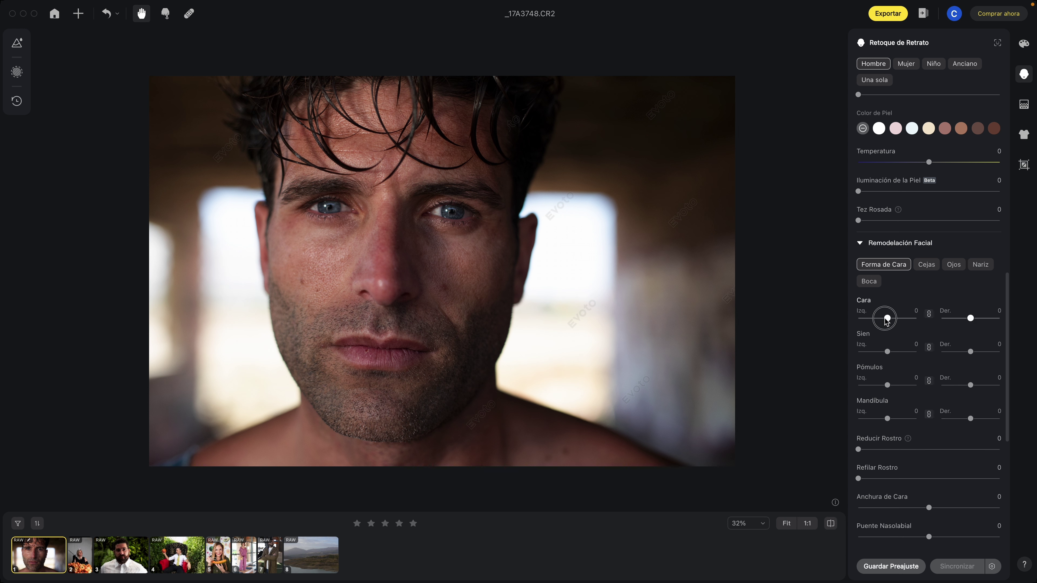
{"action": "mouse_move", "coordinate": [886, 317]}
{"action": "left_mouse_down"}
{"action": "mouse_move", "coordinate": [895, 318]}
{"action": "mouse_move", "coordinate": [856, 319]}
{"action": "mouse_move", "coordinate": [911, 321]}
{"action": "left_mouse_up"}
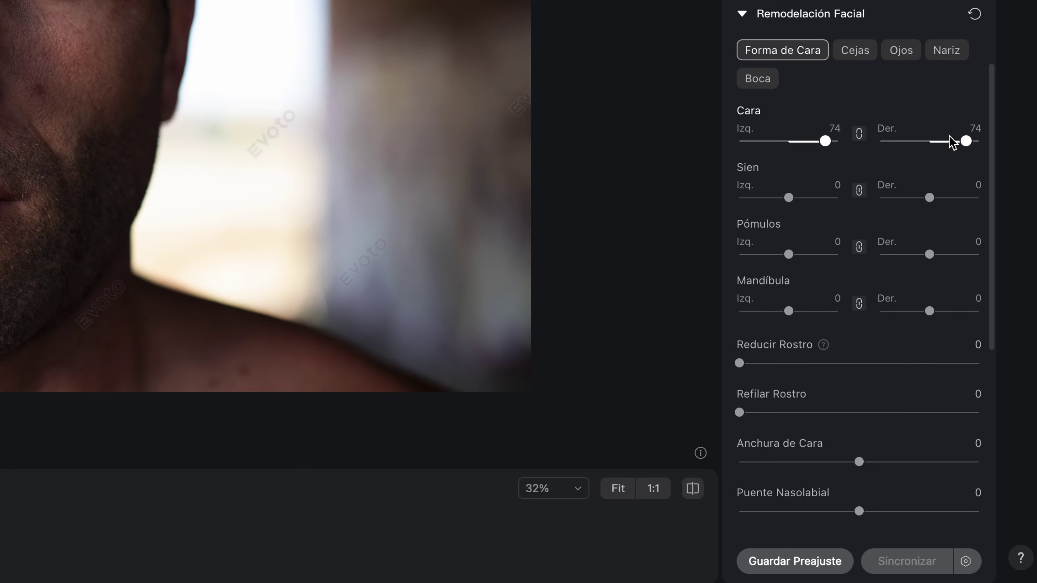
Step: Tweak the right-side Cara contour, link both sides, reset Cara to 0 and adjust Sien
{"action": "left_click_drag", "start_coordinate": [992, 318], "coordinate": [984, 318]}
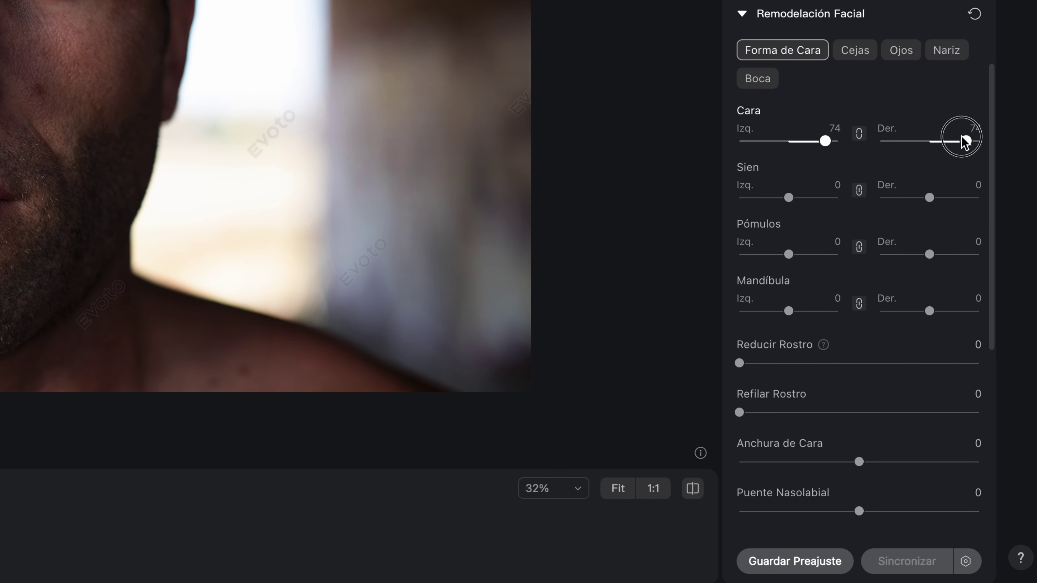
{"action": "left_click_drag", "start_coordinate": [951, 141], "coordinate": [934, 141]}
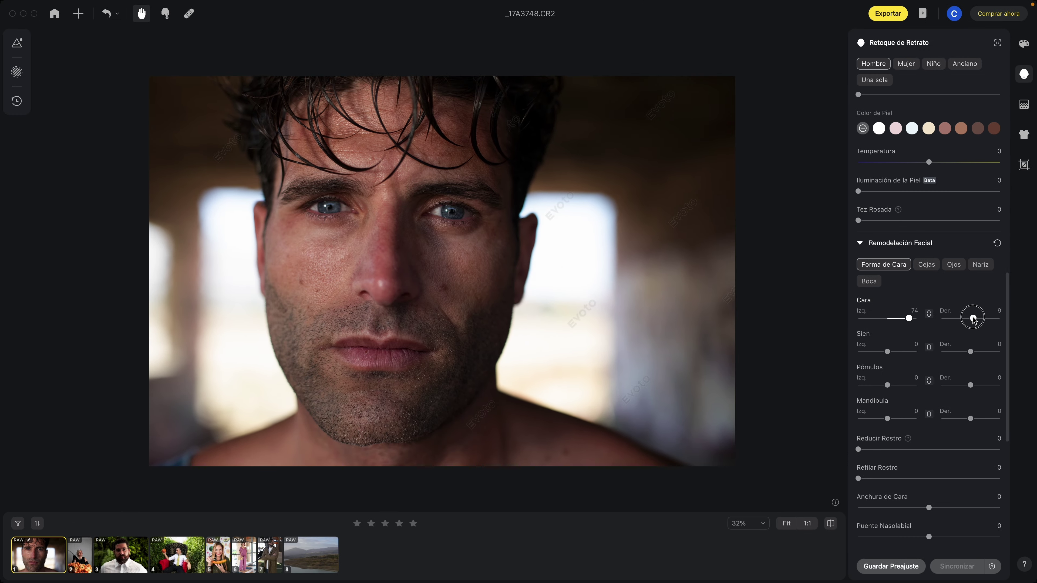
{"action": "mouse_move", "coordinate": [973, 318]}
{"action": "left_mouse_down"}
{"action": "mouse_move", "coordinate": [983, 318]}
{"action": "mouse_move", "coordinate": [974, 321]}
{"action": "left_mouse_up"}
{"action": "left_click", "coordinate": [928, 315]}
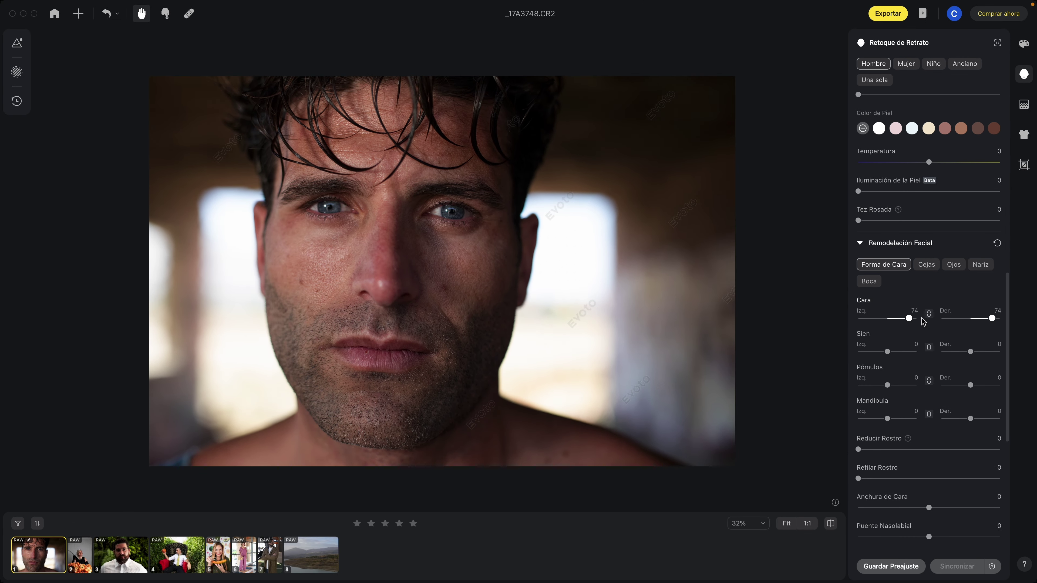
{"action": "mouse_move", "coordinate": [909, 318]}
{"action": "left_mouse_down"}
{"action": "mouse_move", "coordinate": [887, 318]}
{"action": "mouse_move", "coordinate": [896, 352]}
{"action": "mouse_move", "coordinate": [886, 351]}
{"action": "mouse_move", "coordinate": [917, 345]}
{"action": "mouse_move", "coordinate": [897, 351]}
{"action": "mouse_move", "coordinate": [888, 385]}
{"action": "mouse_move", "coordinate": [875, 385]}
{"action": "mouse_move", "coordinate": [881, 419]}
{"action": "left_mouse_up"}
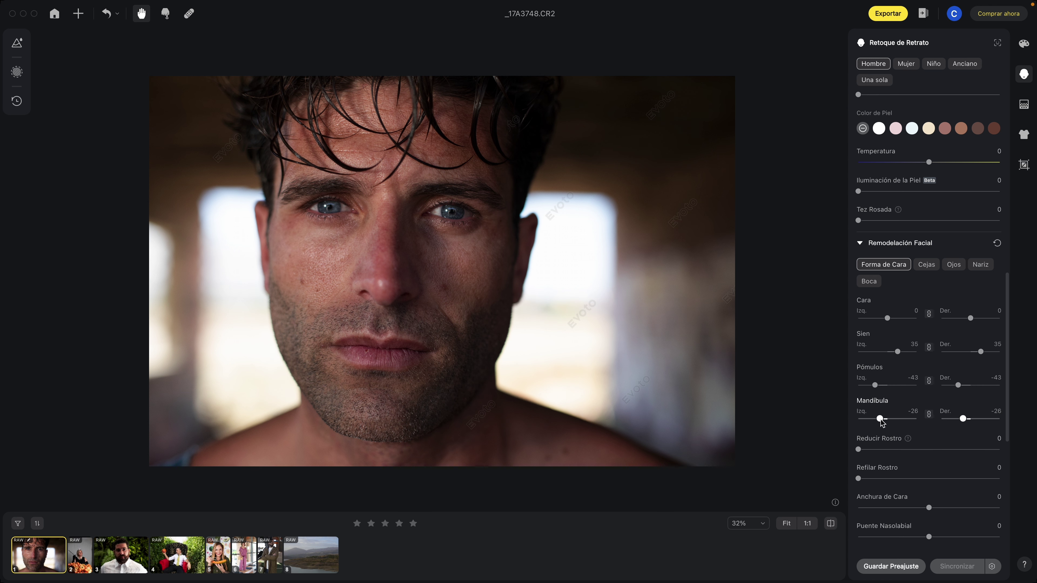
Step: Return both Mandíbula sliders to 0 and test Reducir Rostro, leaving it at 0
{"action": "scroll", "coordinate": [884, 427], "scroll_direction": "down", "scroll_amount": 3}
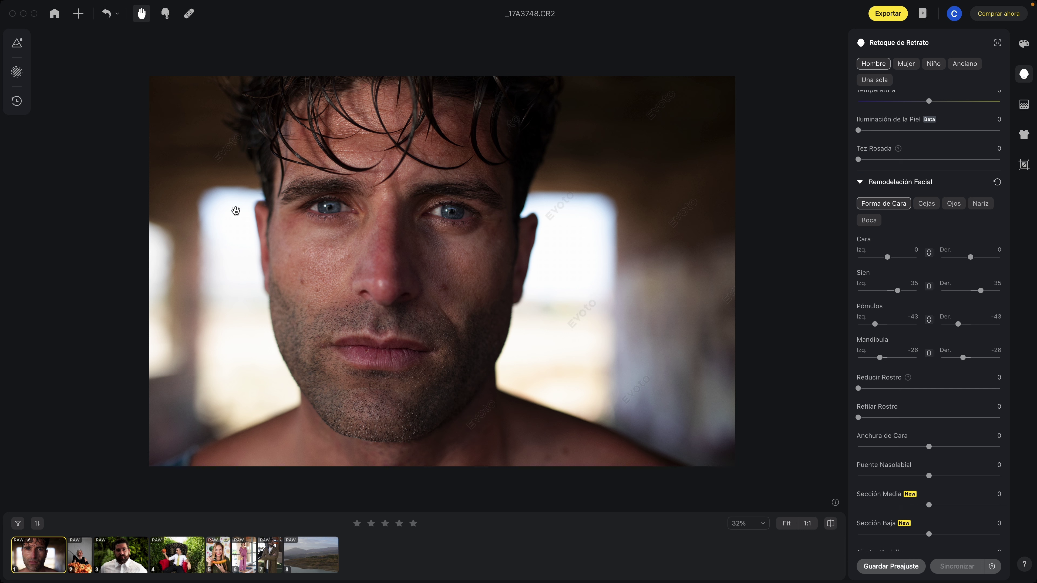
{"action": "scroll", "coordinate": [877, 355], "scroll_direction": "down", "scroll_amount": 1}
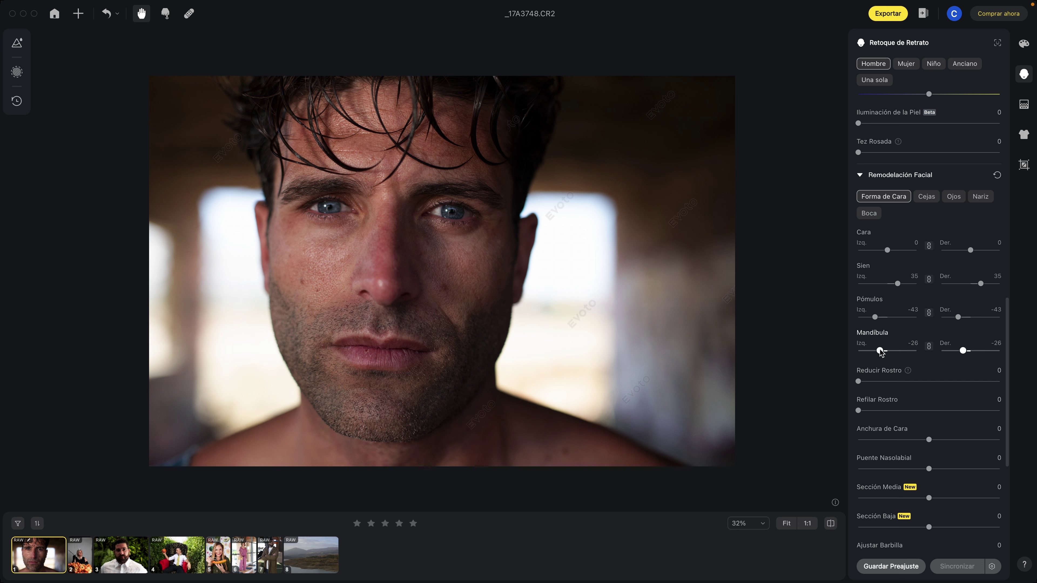
{"action": "left_click_drag", "start_coordinate": [880, 351], "coordinate": [919, 348]}
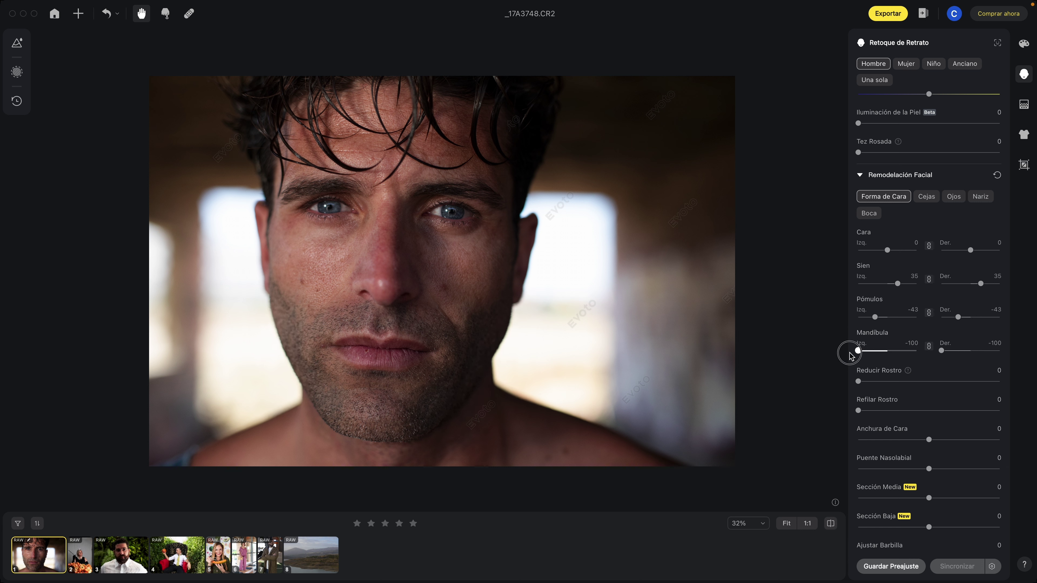
{"action": "left_click_drag", "start_coordinate": [919, 348], "coordinate": [877, 351]}
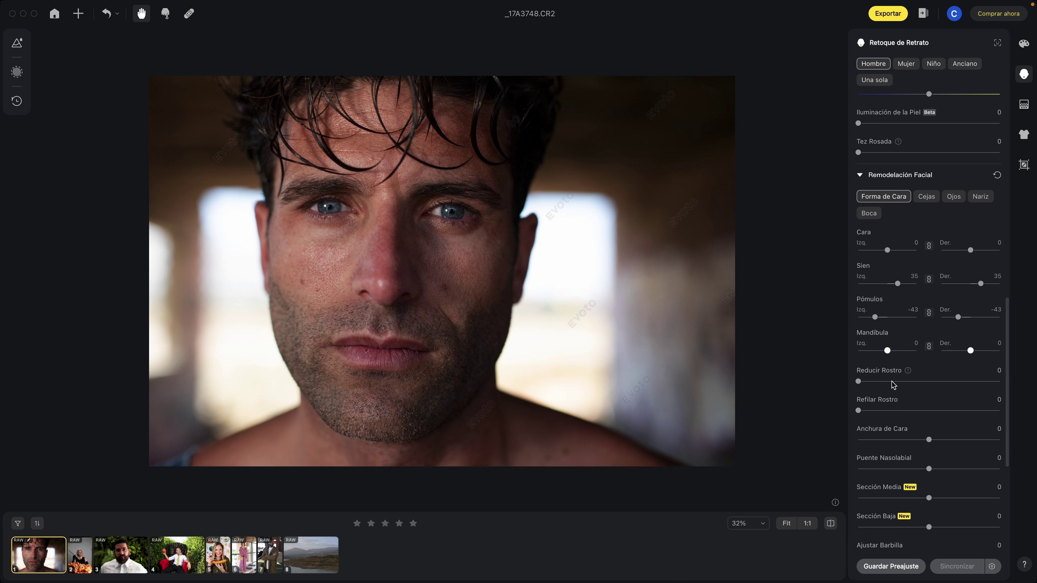
{"action": "mouse_move", "coordinate": [858, 381]}
{"action": "left_mouse_down"}
{"action": "mouse_move", "coordinate": [996, 378]}
{"action": "mouse_move", "coordinate": [882, 380]}
{"action": "mouse_move", "coordinate": [970, 377]}
{"action": "mouse_move", "coordinate": [901, 385]}
{"action": "mouse_move", "coordinate": [936, 380]}
{"action": "left_mouse_up"}
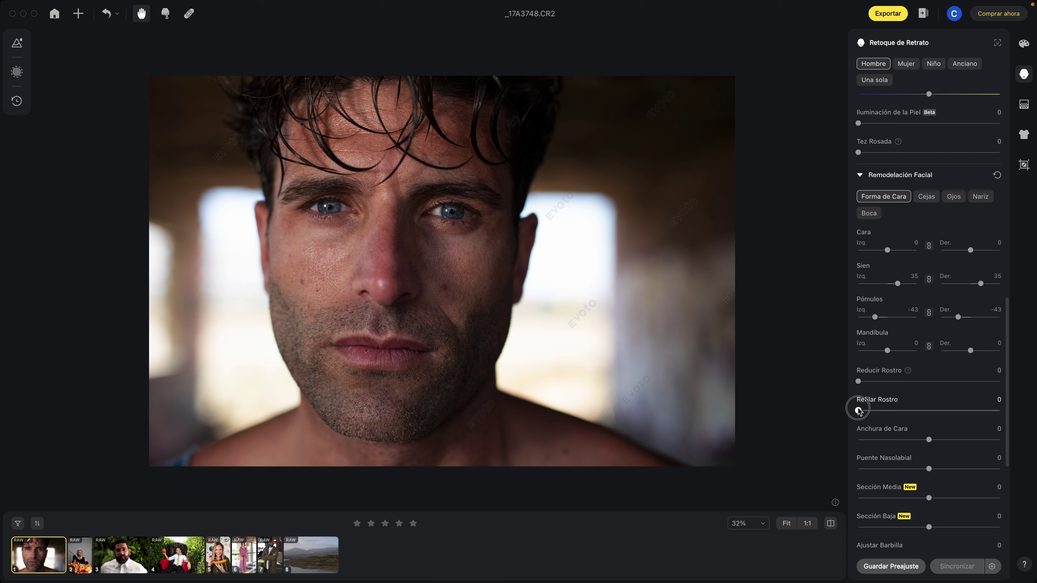
{"action": "mouse_move", "coordinate": [858, 409]}
{"action": "left_mouse_down"}
{"action": "mouse_move", "coordinate": [981, 408]}
{"action": "mouse_move", "coordinate": [866, 407]}
{"action": "mouse_move", "coordinate": [988, 393]}
{"action": "mouse_move", "coordinate": [858, 399]}
{"action": "mouse_move", "coordinate": [1018, 388]}
{"action": "mouse_move", "coordinate": [886, 399]}
{"action": "mouse_move", "coordinate": [976, 393]}
{"action": "mouse_move", "coordinate": [914, 393]}
{"action": "mouse_move", "coordinate": [958, 388]}
{"action": "left_mouse_up"}
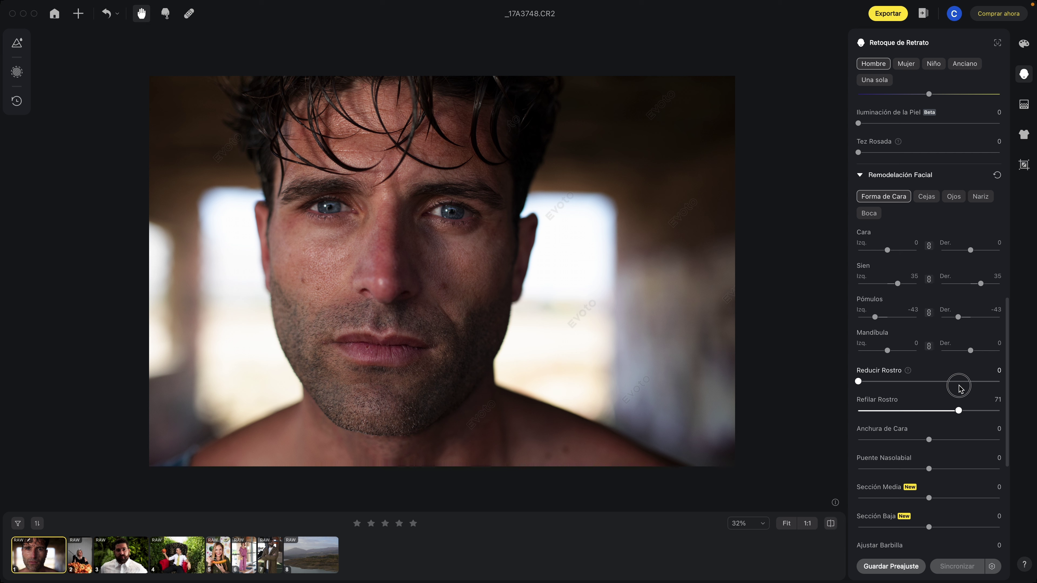
{"action": "double_click", "coordinate": [958, 411]}
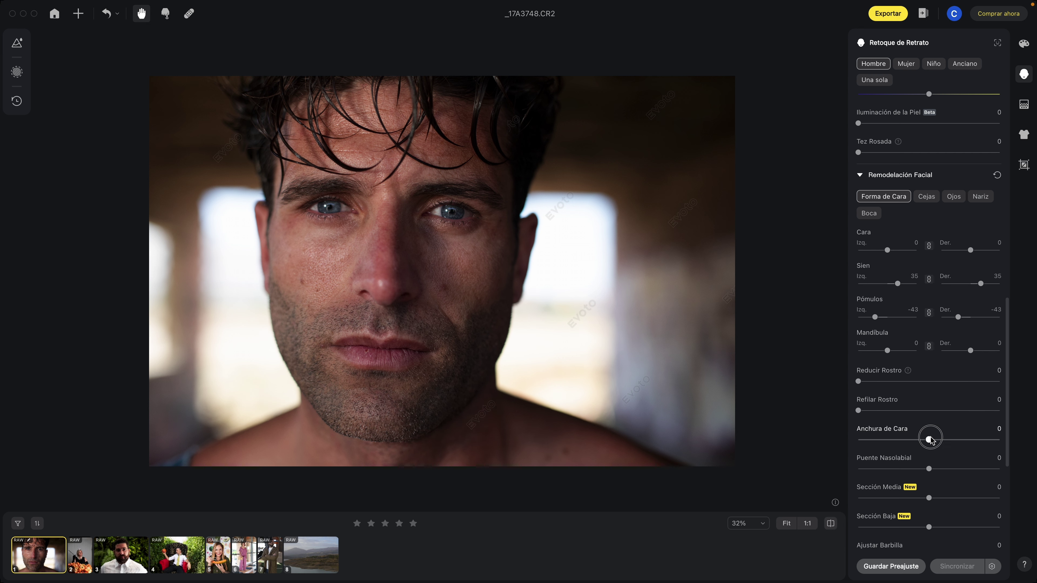
{"action": "mouse_move", "coordinate": [931, 440]}
{"action": "left_mouse_down"}
{"action": "mouse_move", "coordinate": [949, 440]}
{"action": "mouse_move", "coordinate": [909, 440]}
{"action": "mouse_move", "coordinate": [999, 440]}
{"action": "mouse_move", "coordinate": [817, 440]}
{"action": "mouse_move", "coordinate": [946, 439]}
{"action": "mouse_move", "coordinate": [972, 468]}
{"action": "mouse_move", "coordinate": [928, 468]}
{"action": "mouse_move", "coordinate": [984, 468]}
{"action": "mouse_move", "coordinate": [889, 458]}
{"action": "mouse_move", "coordinate": [995, 440]}
{"action": "mouse_move", "coordinate": [861, 452]}
{"action": "mouse_move", "coordinate": [983, 453]}
{"action": "mouse_move", "coordinate": [940, 453]}
{"action": "left_mouse_up"}
{"action": "double_click", "coordinate": [949, 441]}
{"action": "scroll", "coordinate": [926, 453], "scroll_direction": "down", "scroll_amount": 2}
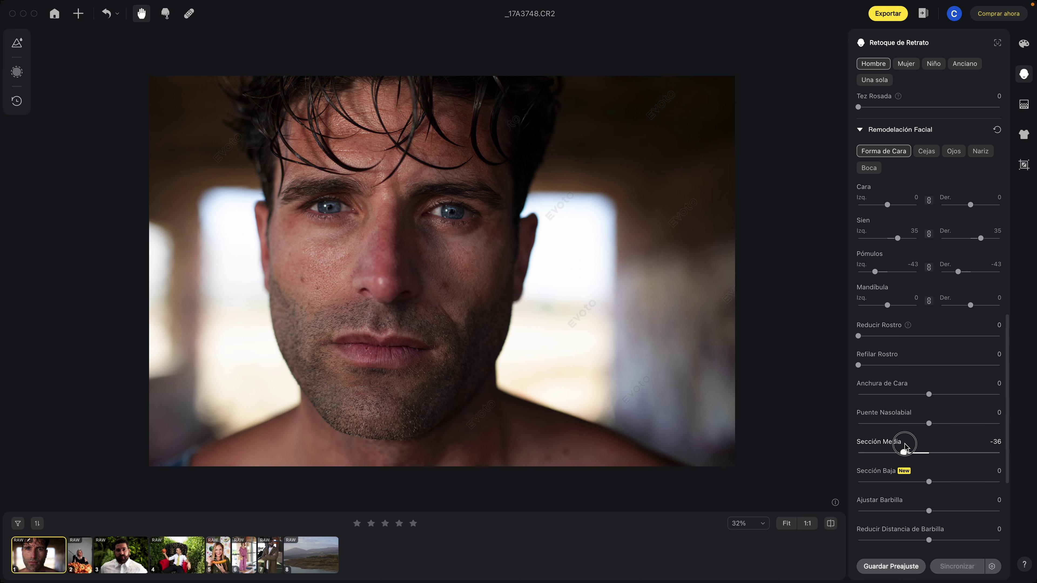
{"action": "double_click", "coordinate": [906, 453]}
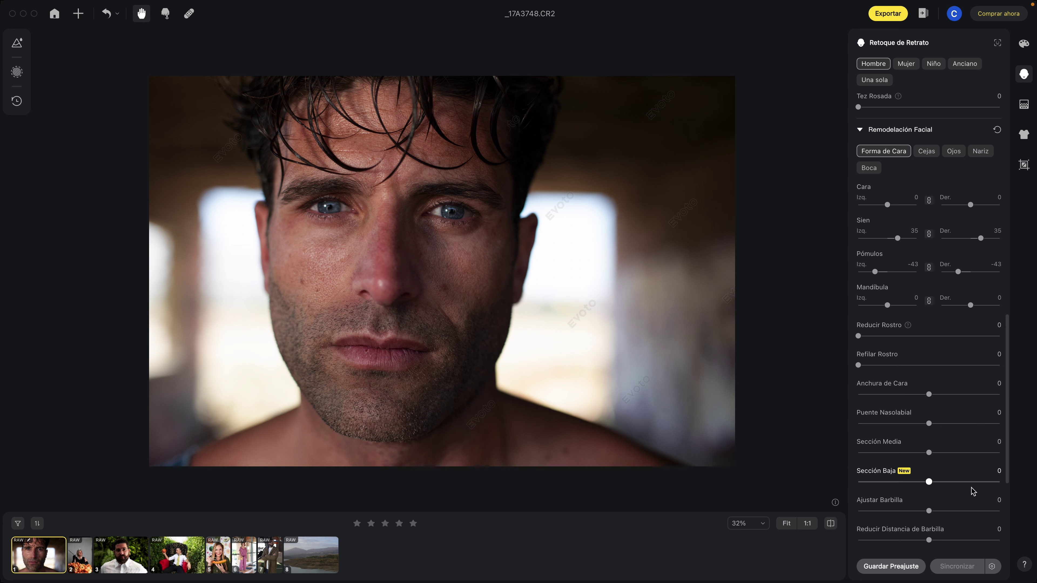
{"action": "scroll", "coordinate": [941, 489], "scroll_direction": "down", "scroll_amount": 1}
{"action": "mouse_move", "coordinate": [949, 502]}
{"action": "left_mouse_down"}
{"action": "mouse_move", "coordinate": [887, 494]}
{"action": "mouse_move", "coordinate": [983, 491]}
{"action": "mouse_move", "coordinate": [837, 491]}
{"action": "mouse_move", "coordinate": [958, 487]}
{"action": "left_mouse_up"}
{"action": "scroll", "coordinate": [932, 495], "scroll_direction": "down", "scroll_amount": 2}
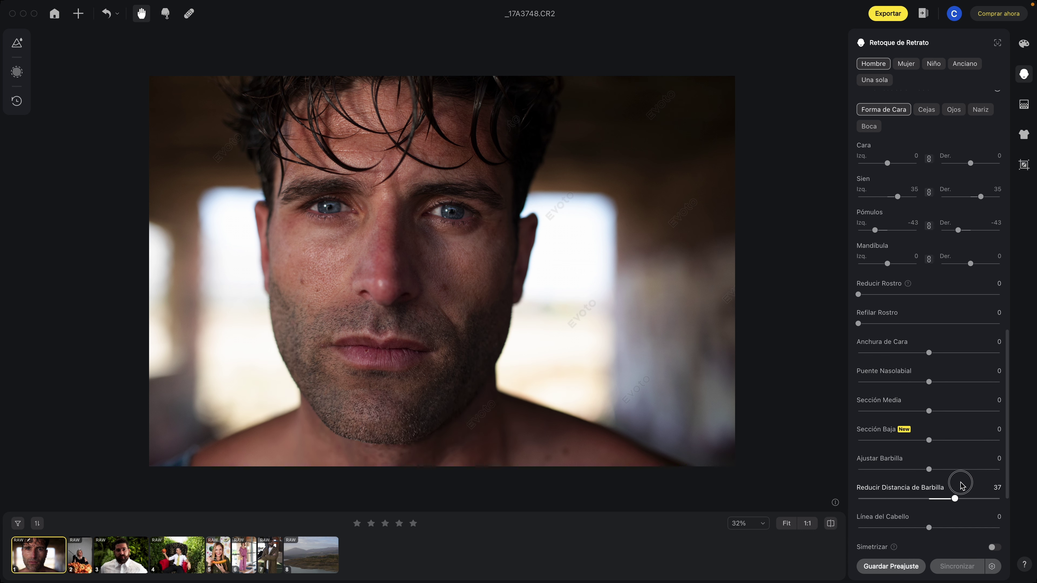
{"action": "double_click", "coordinate": [947, 495]}
{"action": "scroll", "coordinate": [947, 502], "scroll_direction": "down", "scroll_amount": 8}
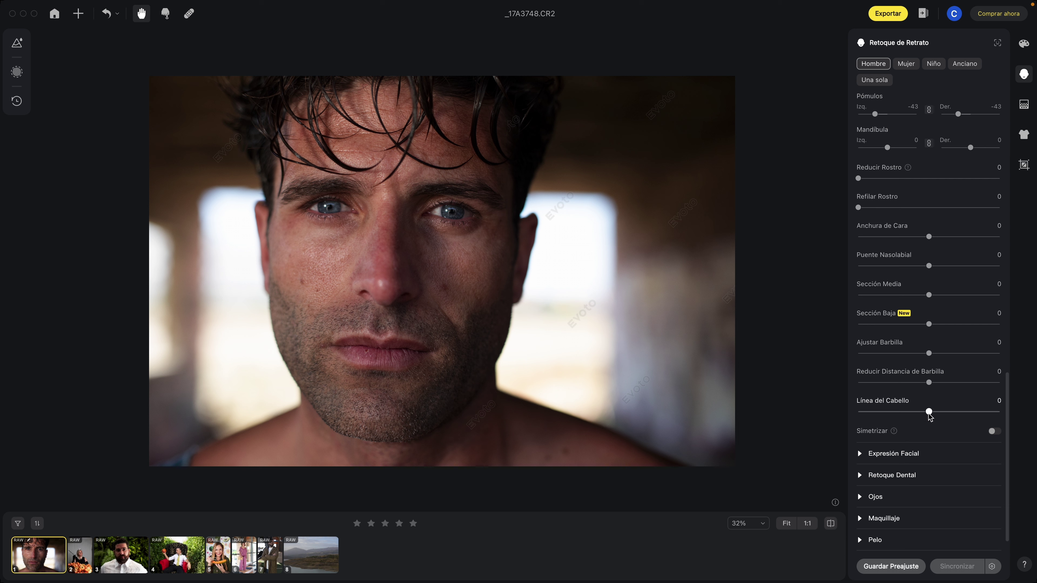
{"action": "mouse_move", "coordinate": [929, 411]}
{"action": "left_mouse_down"}
{"action": "mouse_move", "coordinate": [840, 409]}
{"action": "mouse_move", "coordinate": [920, 413]}
{"action": "left_mouse_up"}
{"action": "double_click", "coordinate": [921, 412]}
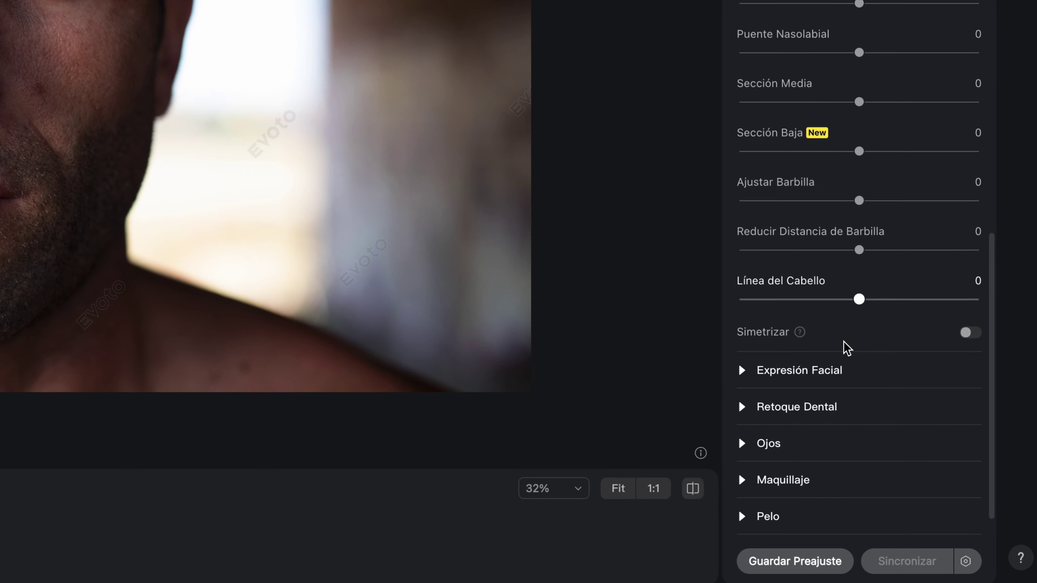
Step: Try Simetrizar face symmetry, lower its strength to 0, and turn it back off
{"action": "left_click", "coordinate": [964, 333]}
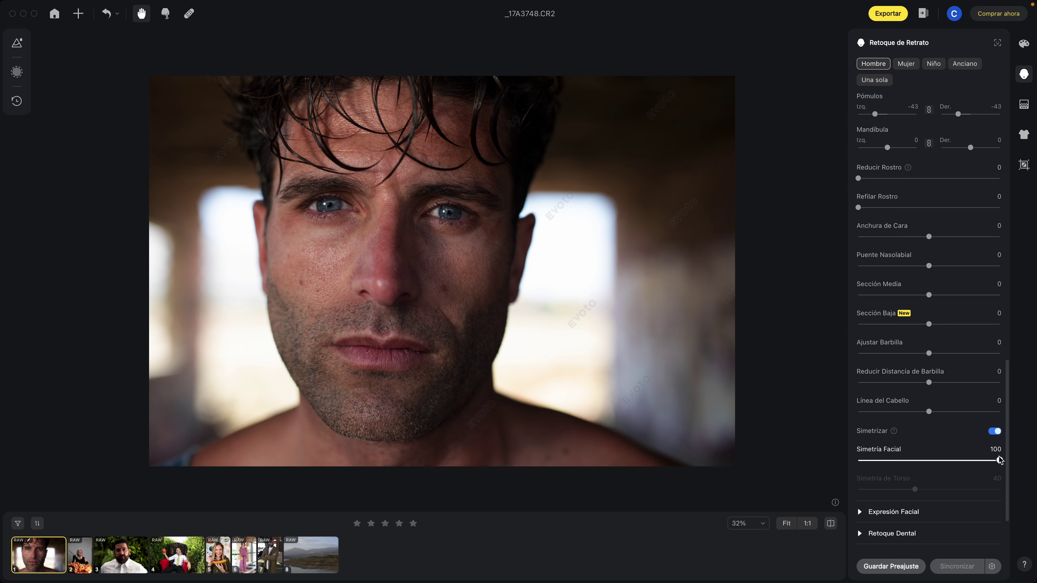
{"action": "mouse_move", "coordinate": [999, 460]}
{"action": "left_mouse_down"}
{"action": "mouse_move", "coordinate": [813, 478]}
{"action": "mouse_move", "coordinate": [889, 470]}
{"action": "mouse_move", "coordinate": [863, 470]}
{"action": "mouse_move", "coordinate": [875, 470]}
{"action": "left_mouse_up"}
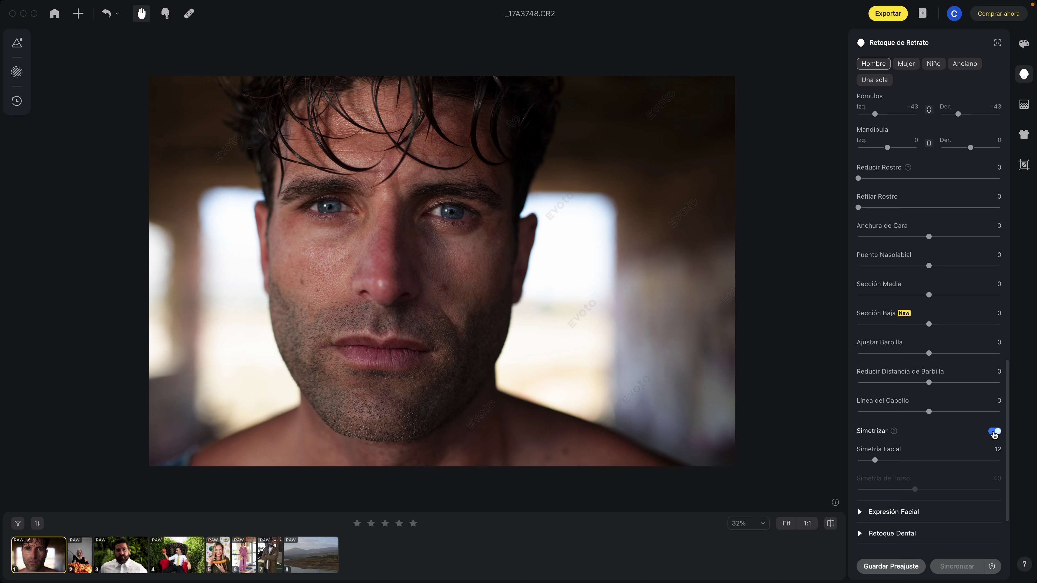
{"action": "left_click", "coordinate": [994, 432]}
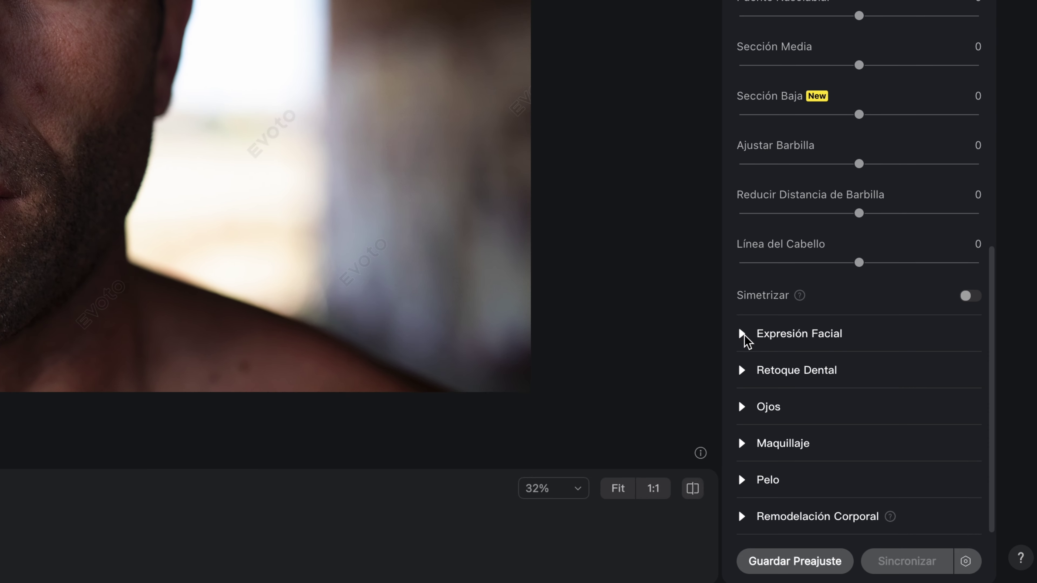
Step: Set Expresión Facial's Sonrisa Amable to 1 after trying stronger smiles
{"action": "left_click", "coordinate": [742, 333]}
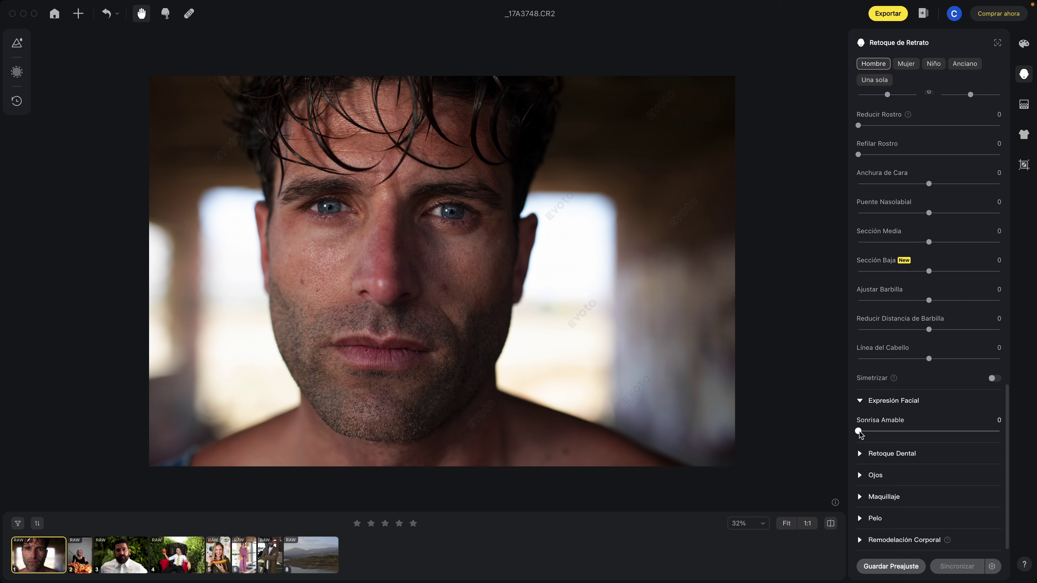
{"action": "mouse_move", "coordinate": [873, 436]}
{"action": "left_mouse_down"}
{"action": "mouse_move", "coordinate": [973, 428]}
{"action": "mouse_move", "coordinate": [858, 431]}
{"action": "mouse_move", "coordinate": [931, 428]}
{"action": "left_mouse_up"}
{"action": "left_click_drag", "start_coordinate": [857, 429], "coordinate": [975, 426]}
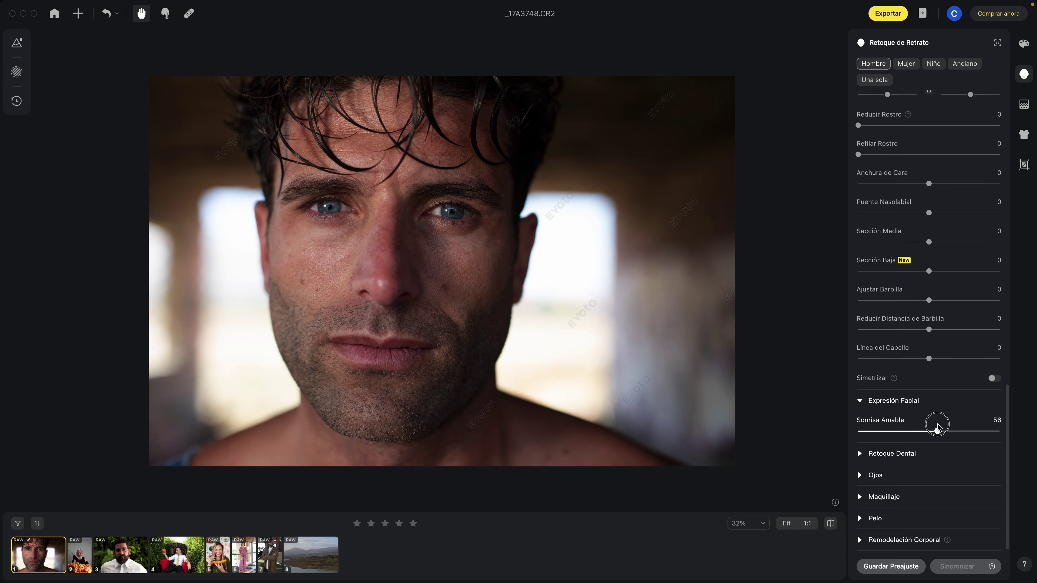
{"action": "left_click_drag", "start_coordinate": [947, 429], "coordinate": [859, 431]}
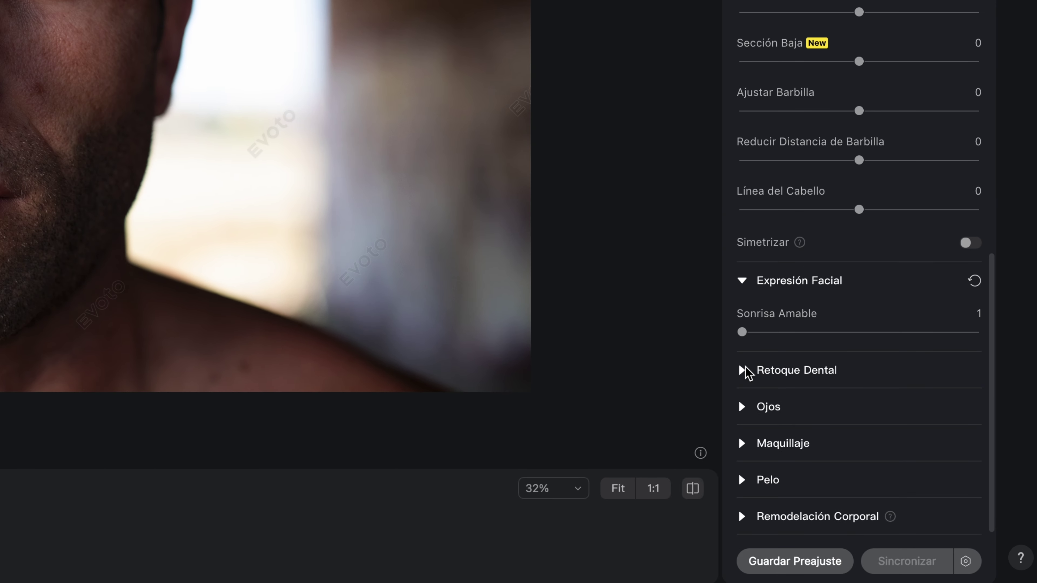
Step: Set Retoque Dental's Blanqueamiento Dental to 8
{"action": "left_click", "coordinate": [745, 368]}
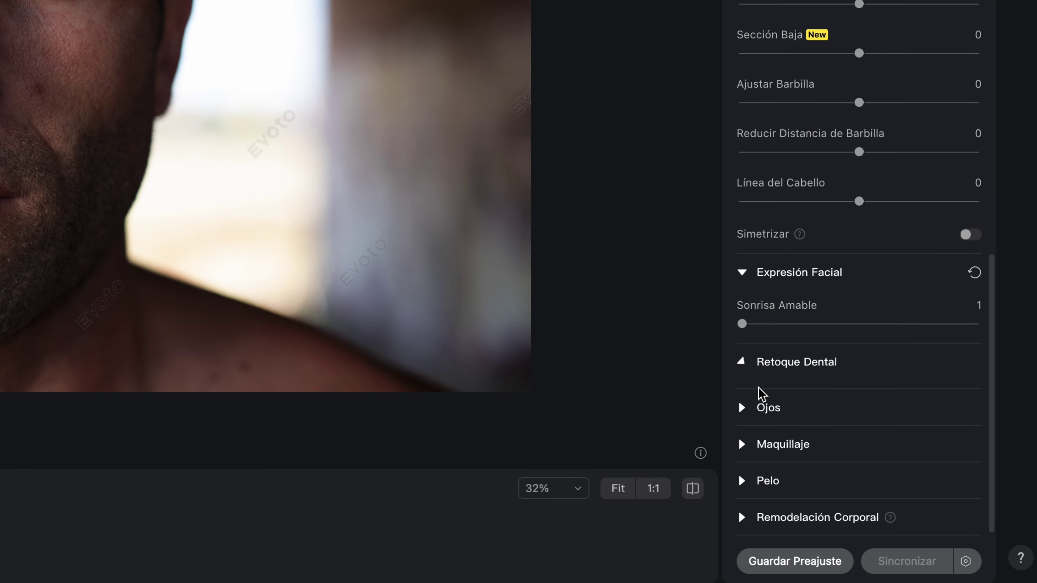
{"action": "scroll", "coordinate": [757, 388], "scroll_direction": "down", "scroll_amount": 3}
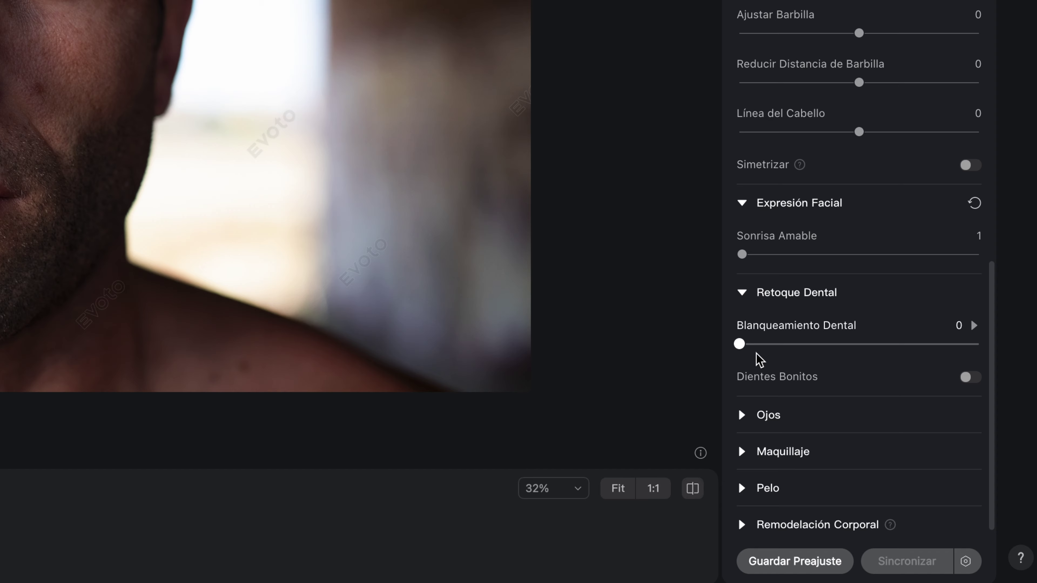
{"action": "left_click", "coordinate": [754, 344]}
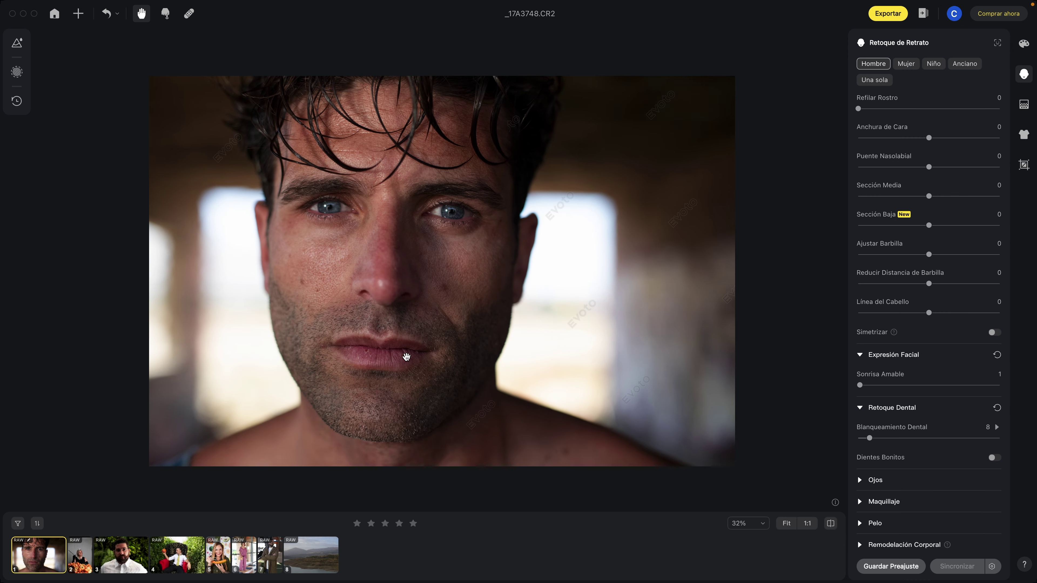
Step: Reset teeth whitening to 0, then try eye Brillo and return it to 0
{"action": "left_click_drag", "start_coordinate": [864, 439], "coordinate": [857, 439]}
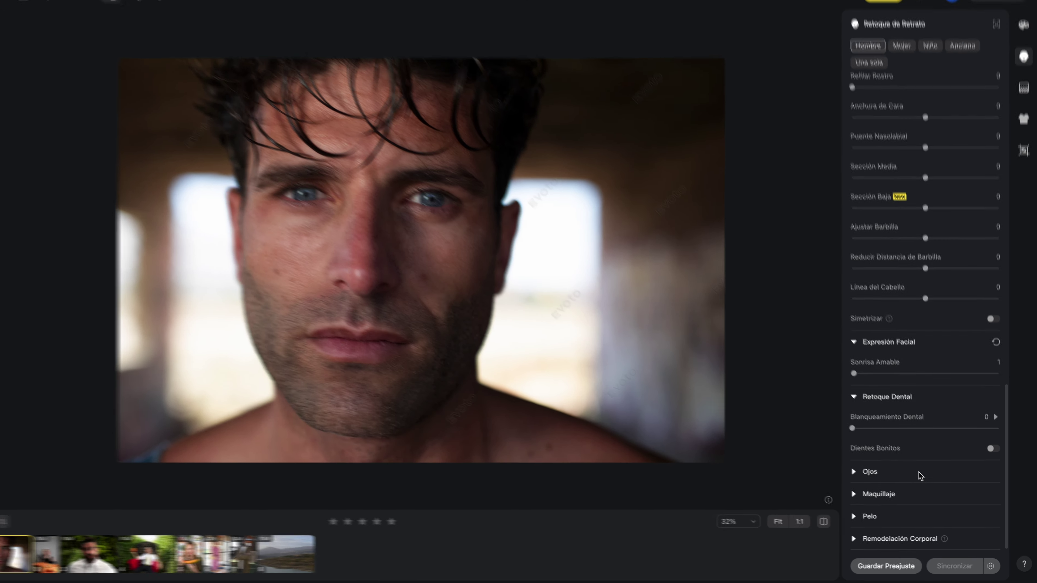
{"action": "left_click", "coordinate": [869, 480]}
{"action": "scroll", "coordinate": [866, 482], "scroll_direction": "down", "scroll_amount": 1}
{"action": "mouse_move", "coordinate": [748, 403]}
{"action": "left_mouse_down"}
{"action": "mouse_move", "coordinate": [757, 416]}
{"action": "mouse_move", "coordinate": [907, 419]}
{"action": "mouse_move", "coordinate": [745, 423]}
{"action": "mouse_move", "coordinate": [978, 407]}
{"action": "mouse_move", "coordinate": [671, 431]}
{"action": "mouse_move", "coordinate": [914, 408]}
{"action": "left_mouse_up"}
{"action": "mouse_move", "coordinate": [961, 476]}
{"action": "left_mouse_down"}
{"action": "mouse_move", "coordinate": [799, 505]}
{"action": "mouse_move", "coordinate": [1002, 502]}
{"action": "mouse_move", "coordinate": [964, 506]}
{"action": "left_mouse_up"}
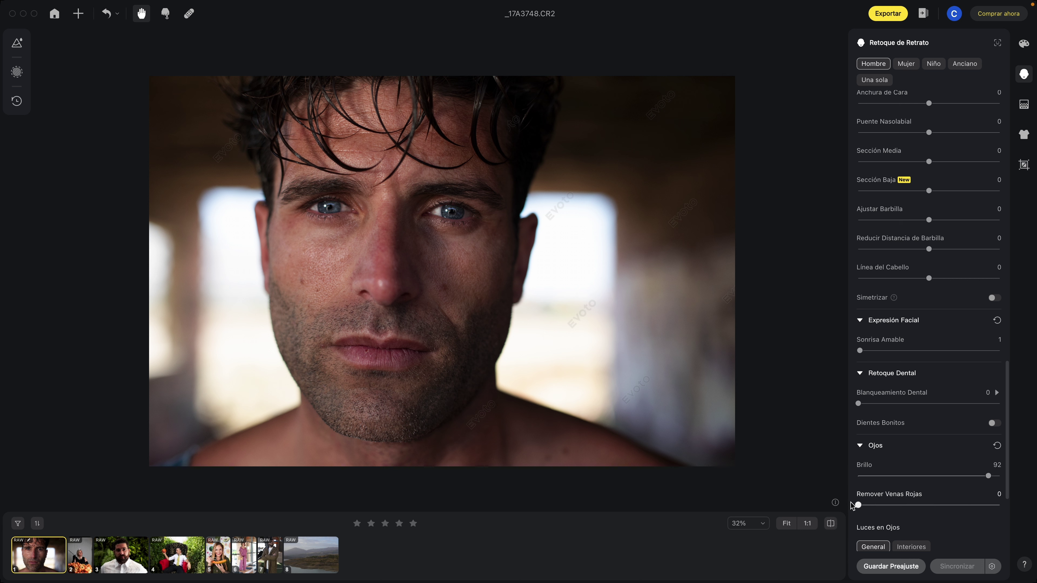
Step: Try Remover Venas Rojas on the eyes and reset it to 0
{"action": "left_click_drag", "start_coordinate": [867, 507], "coordinate": [931, 507]}
{"action": "mouse_move", "coordinate": [858, 505]}
{"action": "left_mouse_down"}
{"action": "mouse_move", "coordinate": [994, 505]}
{"action": "mouse_move", "coordinate": [872, 505]}
{"action": "mouse_move", "coordinate": [969, 506]}
{"action": "left_mouse_up"}
{"action": "double_click", "coordinate": [970, 505]}
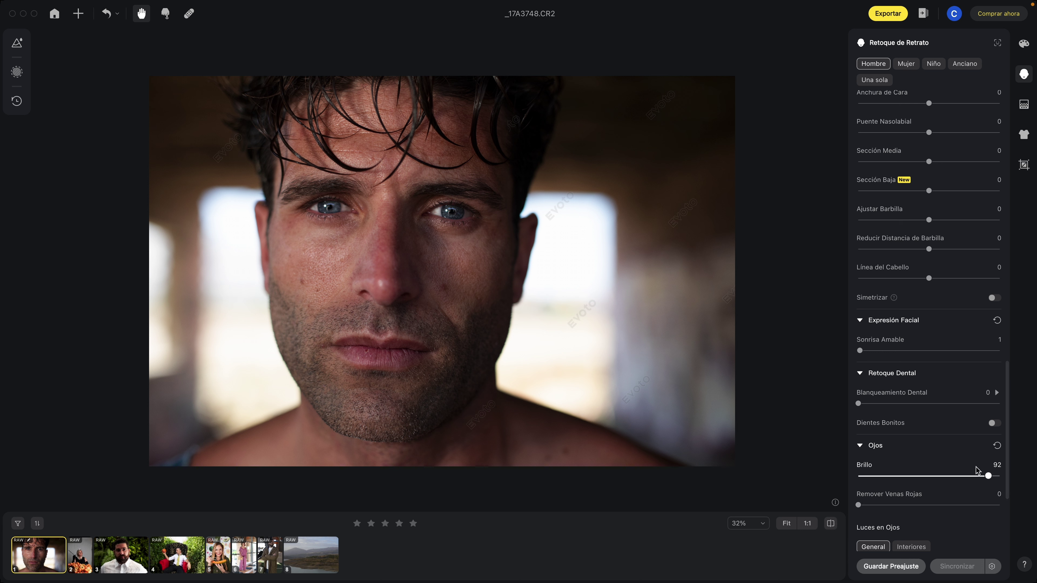
{"action": "left_click_drag", "start_coordinate": [985, 475], "coordinate": [855, 475]}
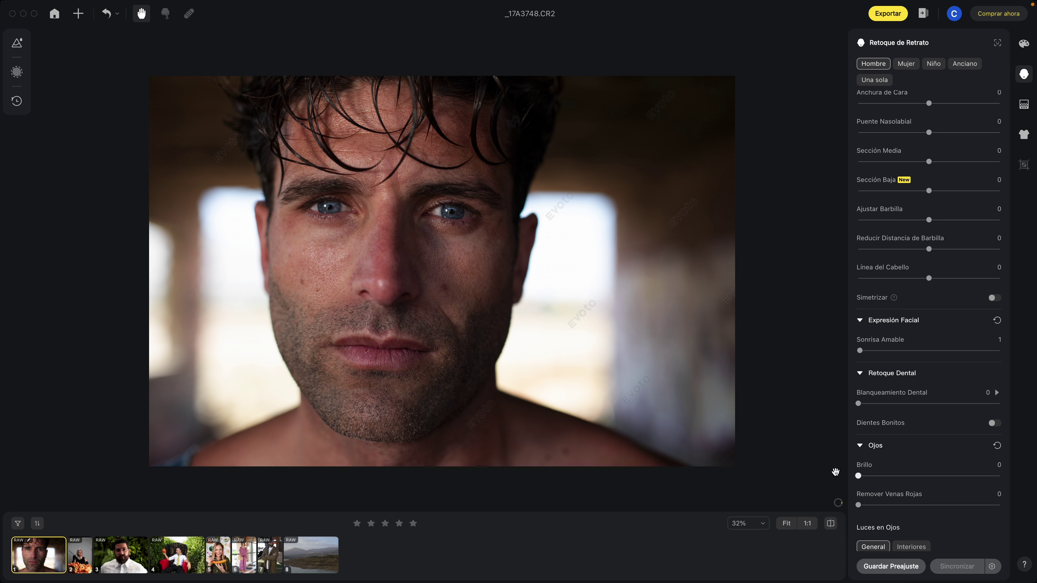
{"action": "scroll", "coordinate": [856, 462], "scroll_direction": "down", "scroll_amount": 2}
{"action": "scroll", "coordinate": [856, 463], "scroll_direction": "down", "scroll_amount": 2}
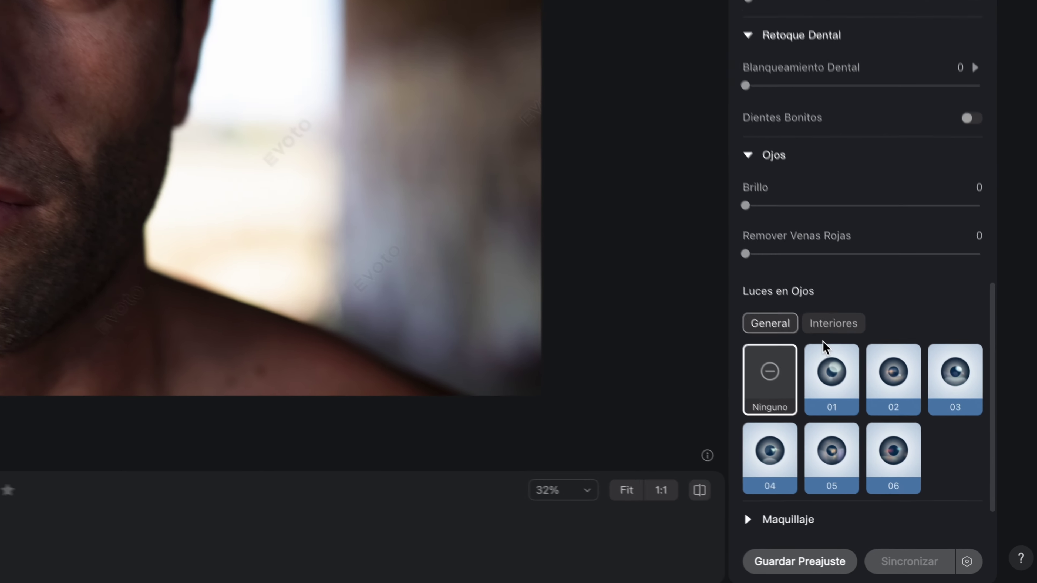
{"action": "scroll", "coordinate": [363, 292], "scroll_direction": "up", "scroll_amount": 2}
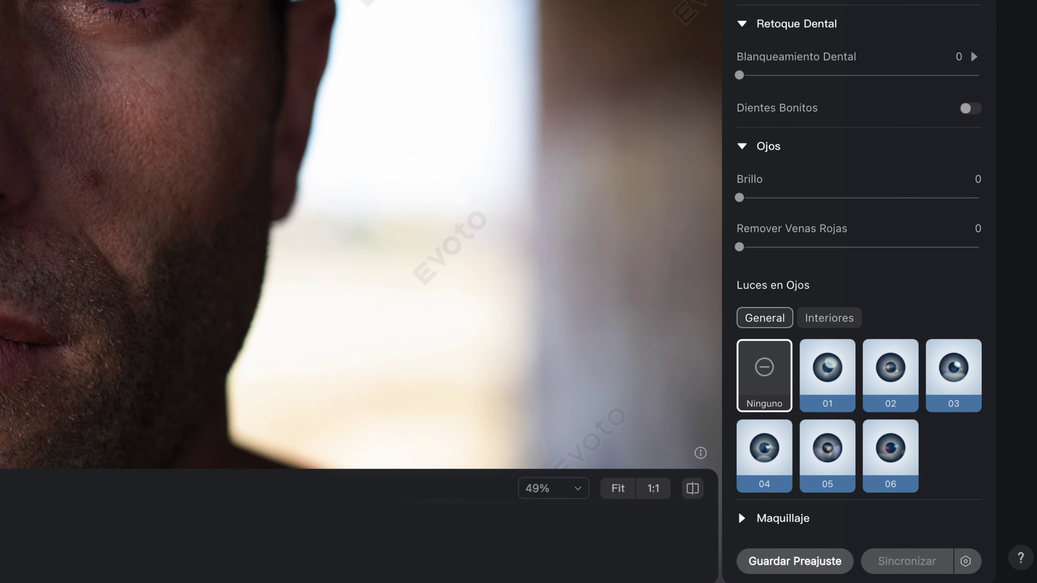
{"action": "scroll", "coordinate": [363, 292], "scroll_direction": "up", "scroll_amount": 3}
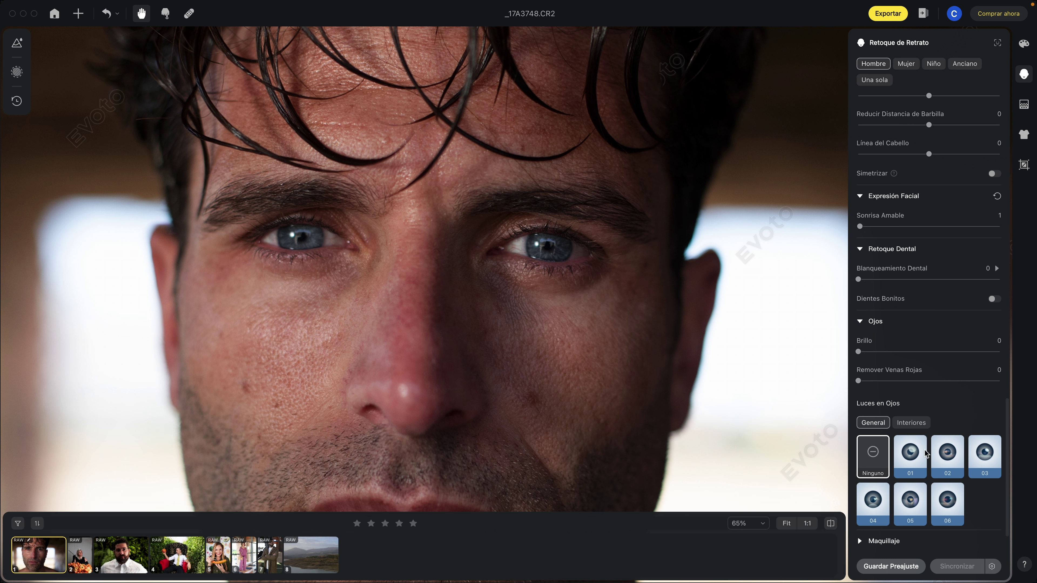
{"action": "left_click", "coordinate": [909, 420]}
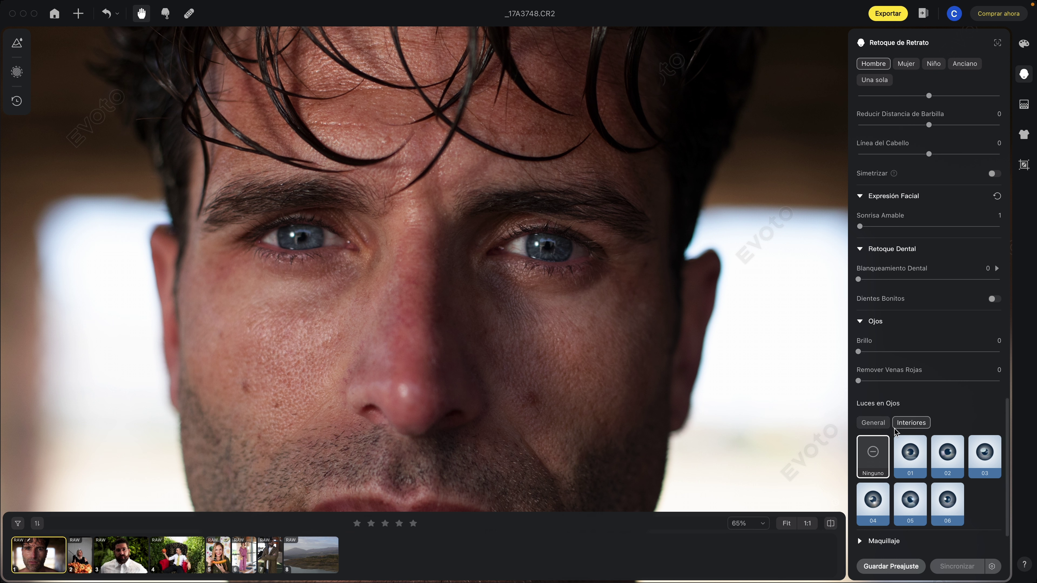
{"action": "left_click", "coordinate": [873, 423]}
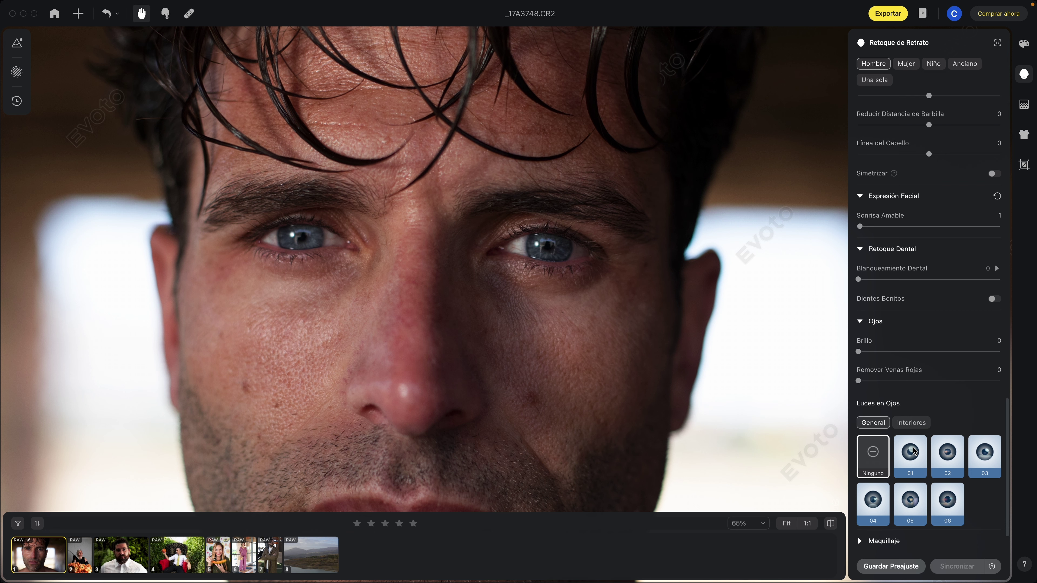
{"action": "left_click", "coordinate": [912, 455]}
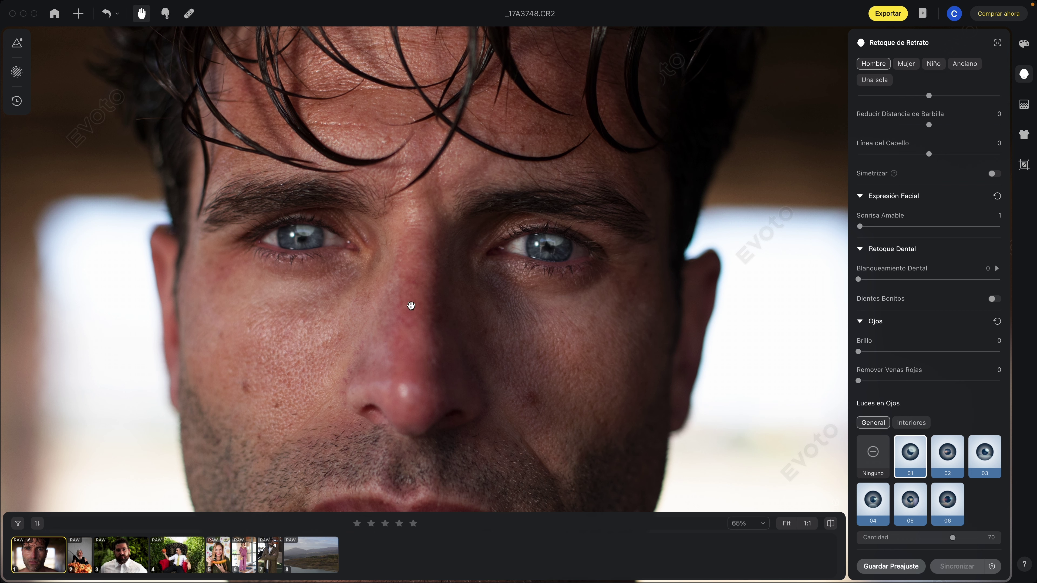
{"action": "scroll", "coordinate": [552, 250], "scroll_direction": "up", "scroll_amount": 5}
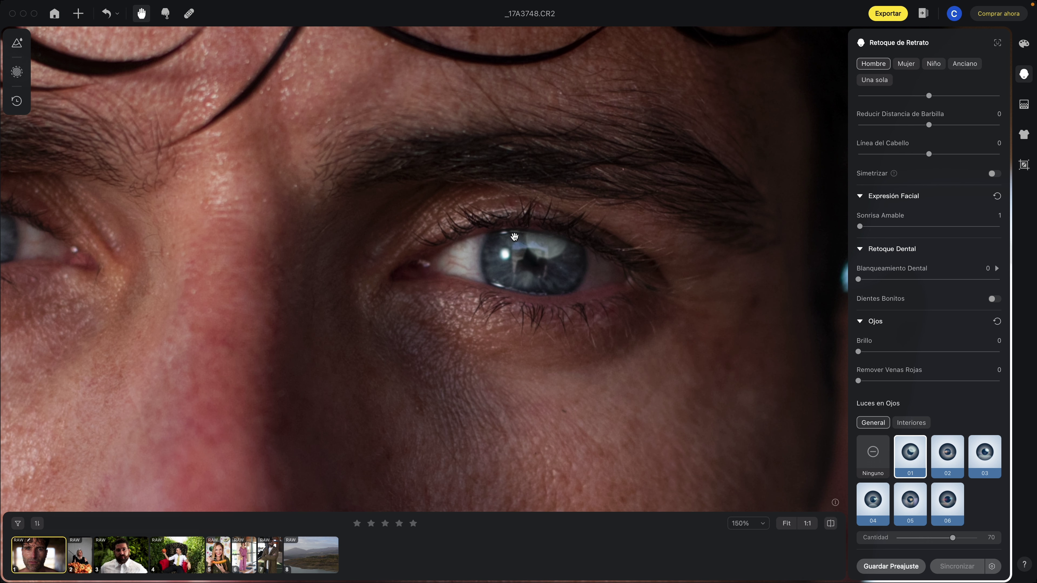
{"action": "scroll", "coordinate": [516, 244], "scroll_direction": "down", "scroll_amount": 5}
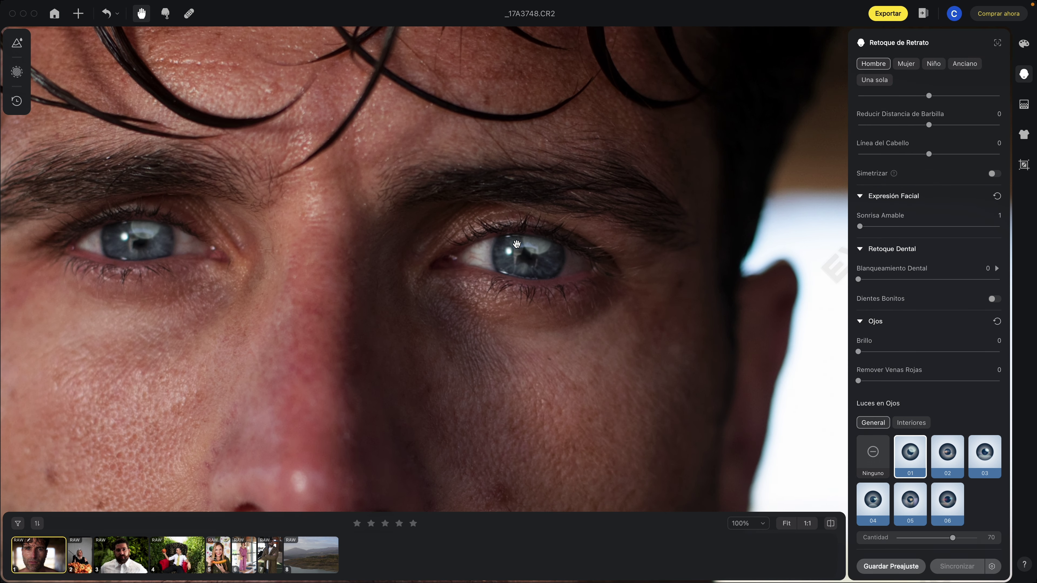
{"action": "left_click", "coordinate": [910, 500]}
{"action": "left_click", "coordinate": [954, 502]}
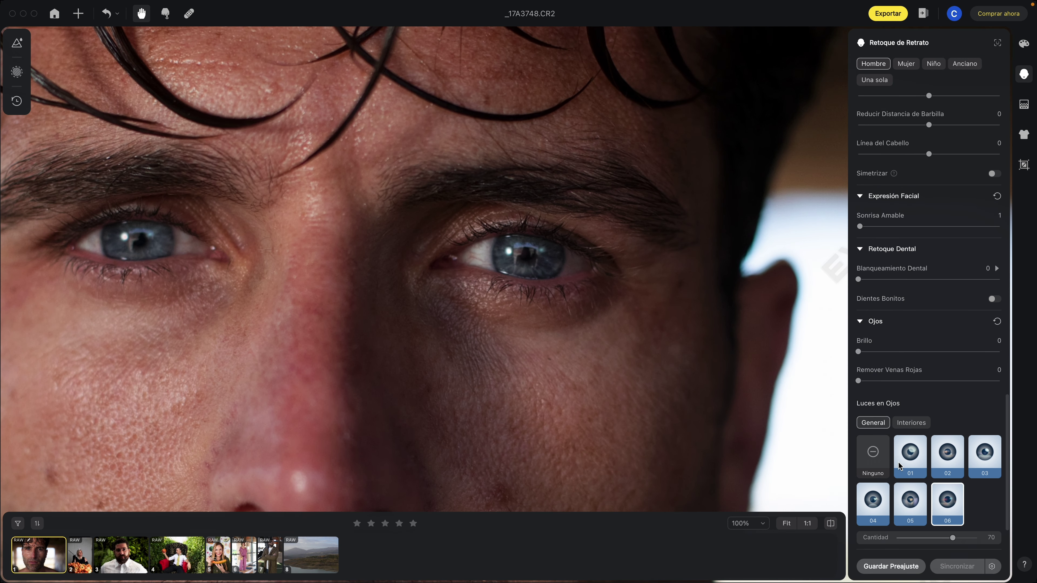
{"action": "left_click", "coordinate": [886, 450]}
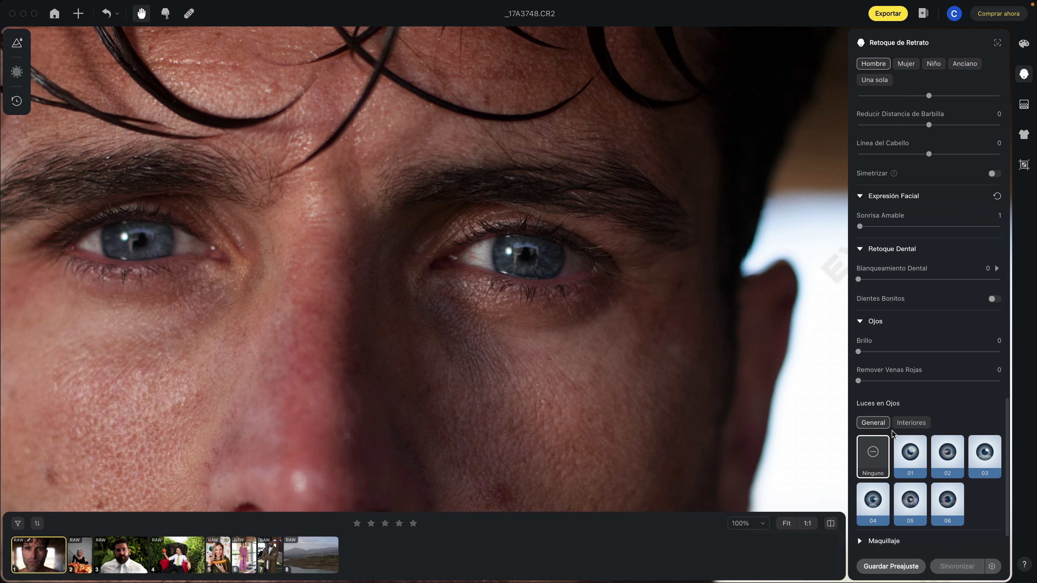
{"action": "left_click", "coordinate": [908, 423]}
{"action": "left_click", "coordinate": [900, 497]}
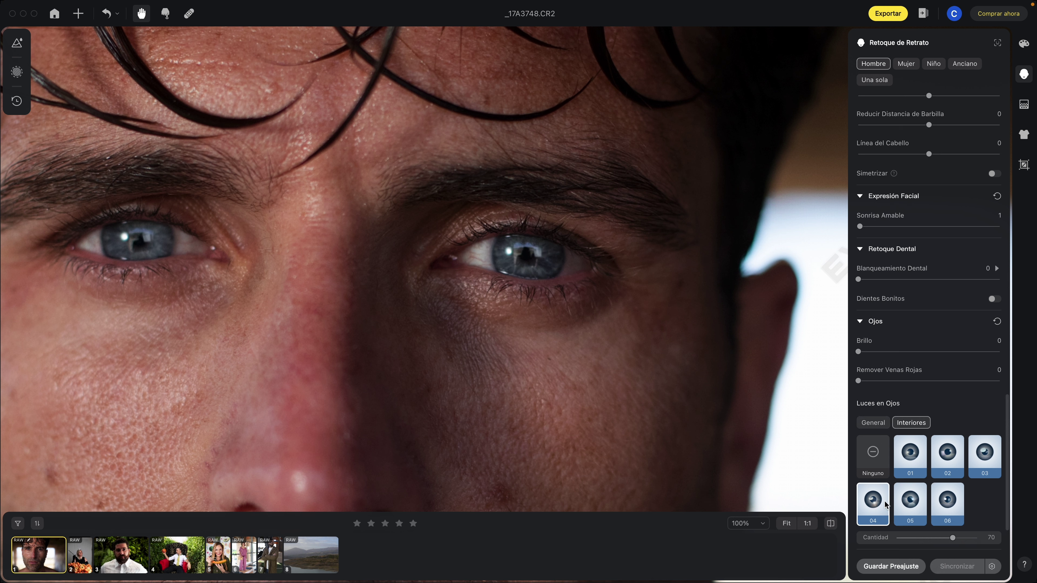
{"action": "left_click", "coordinate": [948, 451]}
{"action": "left_click", "coordinate": [985, 453]}
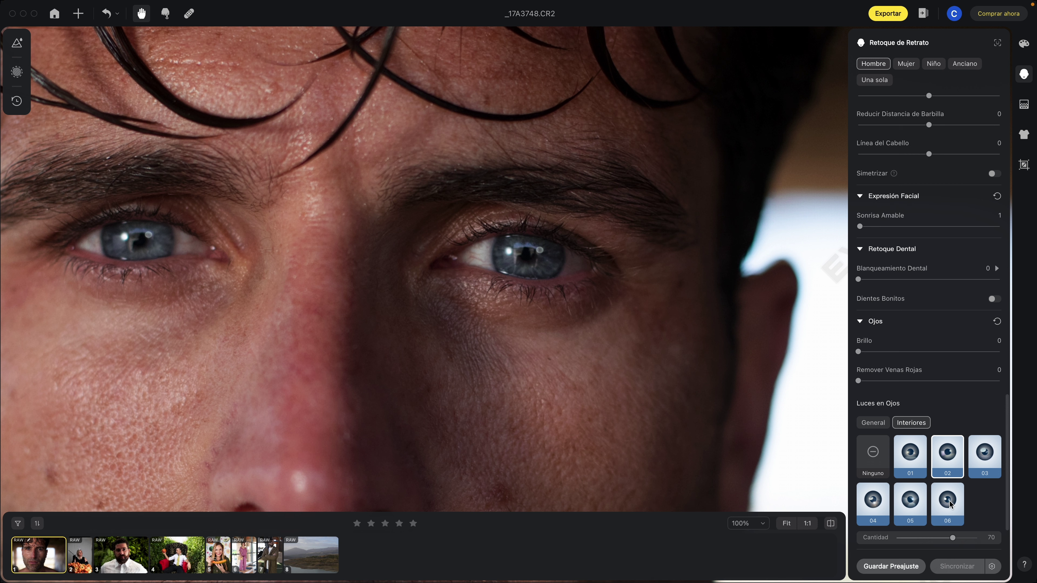
{"action": "left_click", "coordinate": [874, 453]}
{"action": "scroll", "coordinate": [676, 366], "scroll_direction": "down", "scroll_amount": 2}
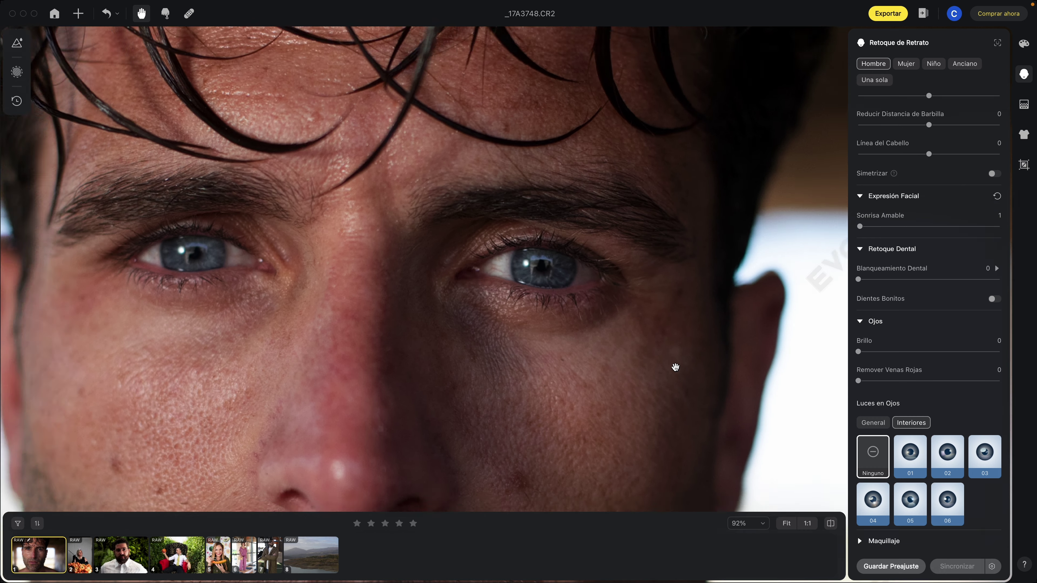
{"action": "scroll", "coordinate": [671, 366], "scroll_direction": "down", "scroll_amount": 1}
{"action": "left_click_drag", "start_coordinate": [671, 365], "coordinate": [650, 273]}
{"action": "scroll", "coordinate": [662, 312], "scroll_direction": "down", "scroll_amount": 2}
{"action": "scroll", "coordinate": [650, 274], "scroll_direction": "down", "scroll_amount": 3}
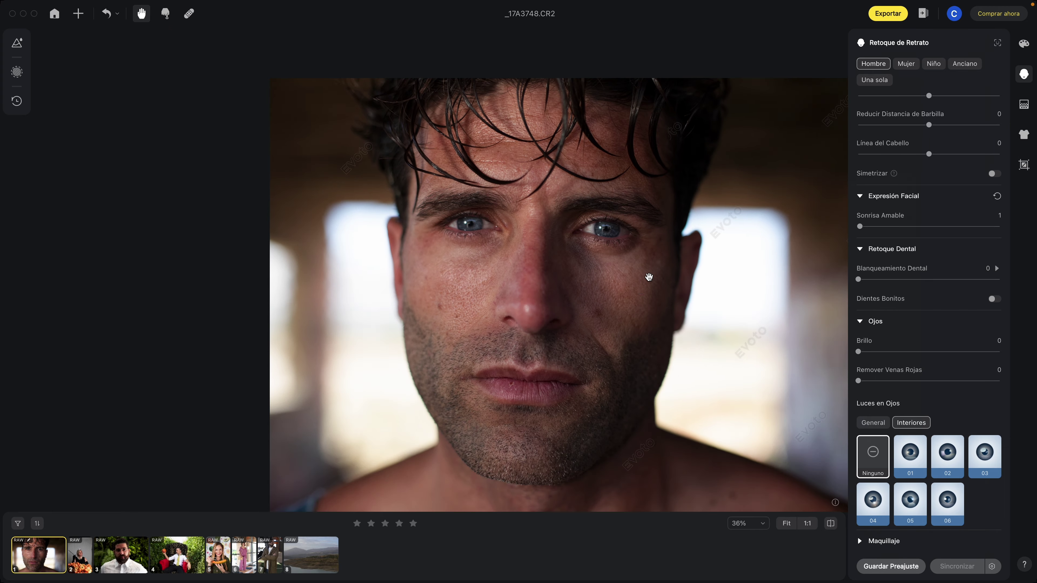
{"action": "scroll", "coordinate": [879, 509], "scroll_direction": "down", "scroll_amount": 1}
Step: In Maquillaje, add slight Iluminación, eye makeup brightness -100 and lip colour adjustment 21
{"action": "left_click", "coordinate": [879, 525]}
{"action": "scroll", "coordinate": [882, 470], "scroll_direction": "down", "scroll_amount": 5}
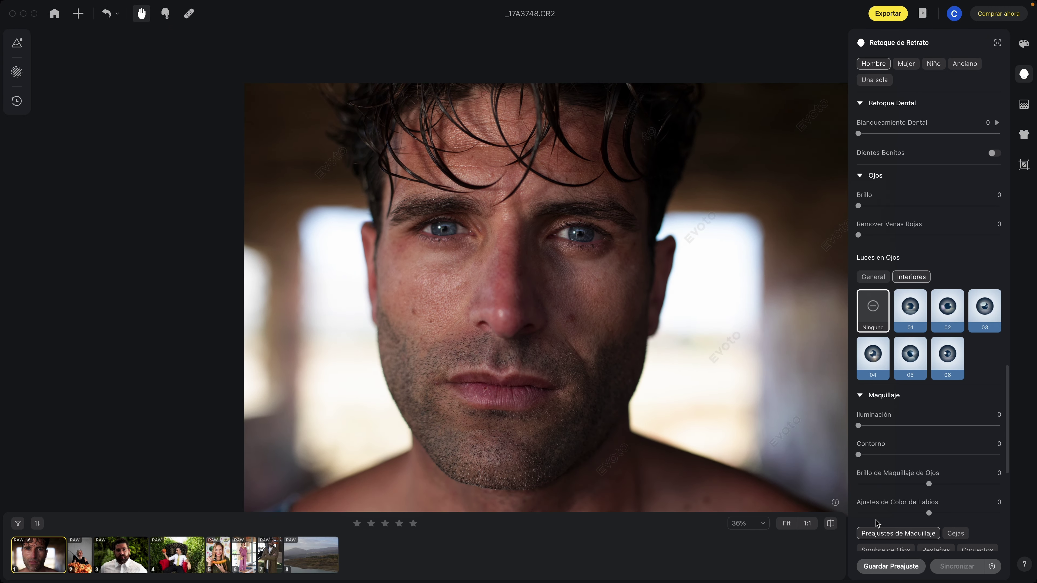
{"action": "scroll", "coordinate": [884, 446], "scroll_direction": "down", "scroll_amount": 3}
{"action": "scroll", "coordinate": [883, 446], "scroll_direction": "down", "scroll_amount": 2}
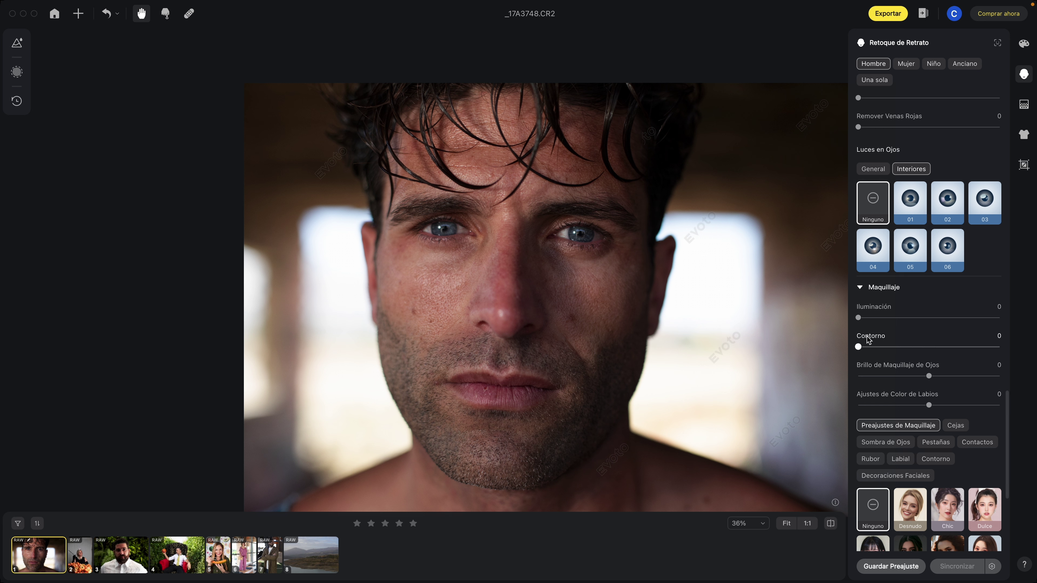
{"action": "mouse_move", "coordinate": [859, 319]}
{"action": "left_mouse_down"}
{"action": "mouse_move", "coordinate": [925, 322]}
{"action": "mouse_move", "coordinate": [860, 318]}
{"action": "mouse_move", "coordinate": [926, 347]}
{"action": "mouse_move", "coordinate": [870, 346]}
{"action": "mouse_move", "coordinate": [956, 346]}
{"action": "mouse_move", "coordinate": [849, 351]}
{"action": "left_mouse_up"}
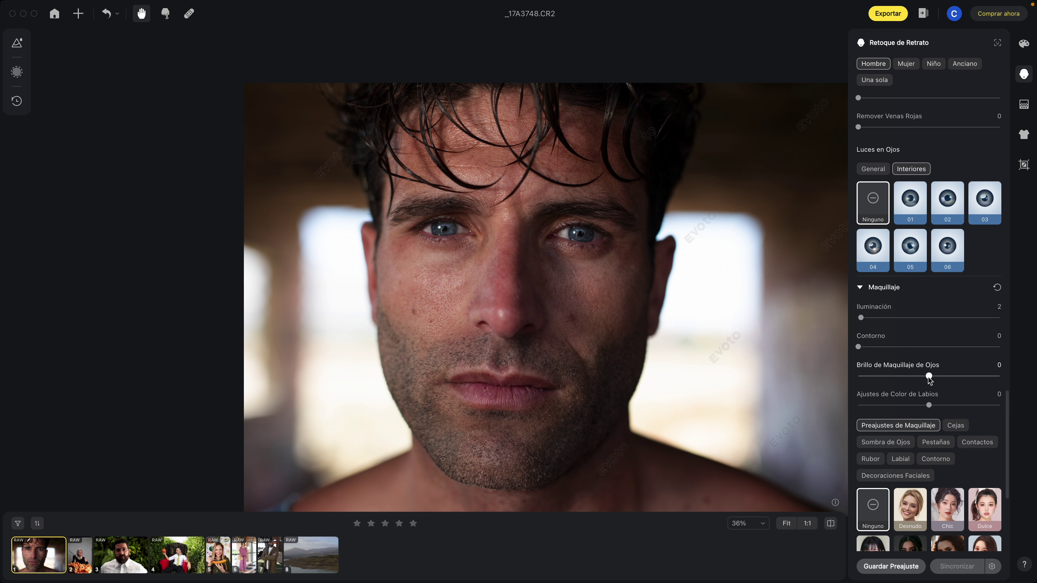
{"action": "mouse_move", "coordinate": [928, 375]}
{"action": "left_mouse_down"}
{"action": "mouse_move", "coordinate": [907, 376]}
{"action": "mouse_move", "coordinate": [979, 376]}
{"action": "mouse_move", "coordinate": [837, 376]}
{"action": "mouse_move", "coordinate": [937, 375]}
{"action": "mouse_move", "coordinate": [856, 375]}
{"action": "left_mouse_up"}
{"action": "mouse_move", "coordinate": [930, 407]}
{"action": "left_mouse_down"}
{"action": "mouse_move", "coordinate": [914, 403]}
{"action": "mouse_move", "coordinate": [961, 402]}
{"action": "mouse_move", "coordinate": [847, 402]}
{"action": "mouse_move", "coordinate": [989, 398]}
{"action": "mouse_move", "coordinate": [843, 400]}
{"action": "mouse_move", "coordinate": [943, 404]}
{"action": "left_mouse_up"}
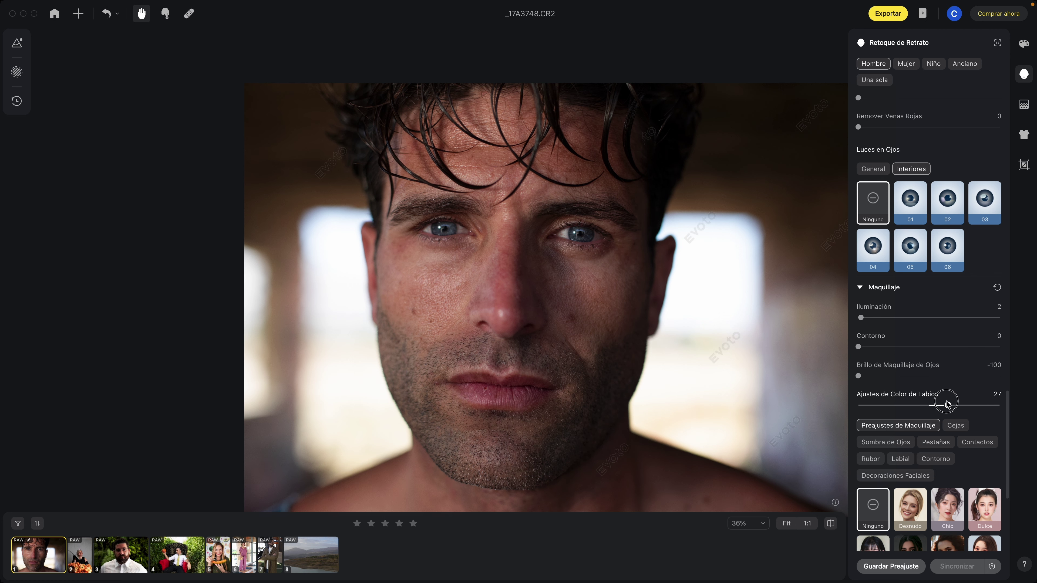
{"action": "scroll", "coordinate": [826, 508], "scroll_direction": "down", "scroll_amount": 5}
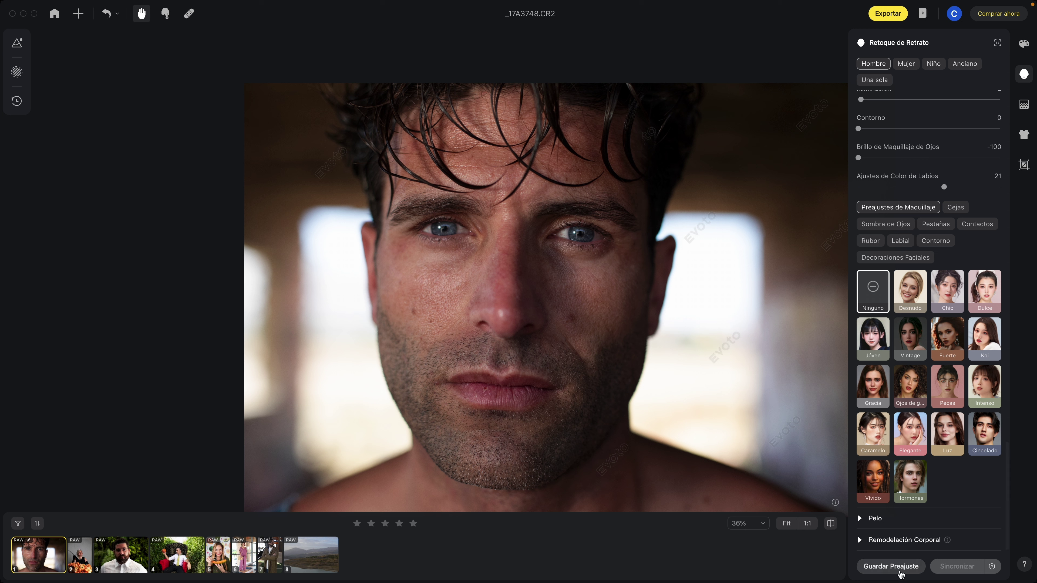
Step: Test Zonas sin Cabello back to 0 and set Línea del Cabello to -100
{"action": "left_click", "coordinate": [875, 518]}
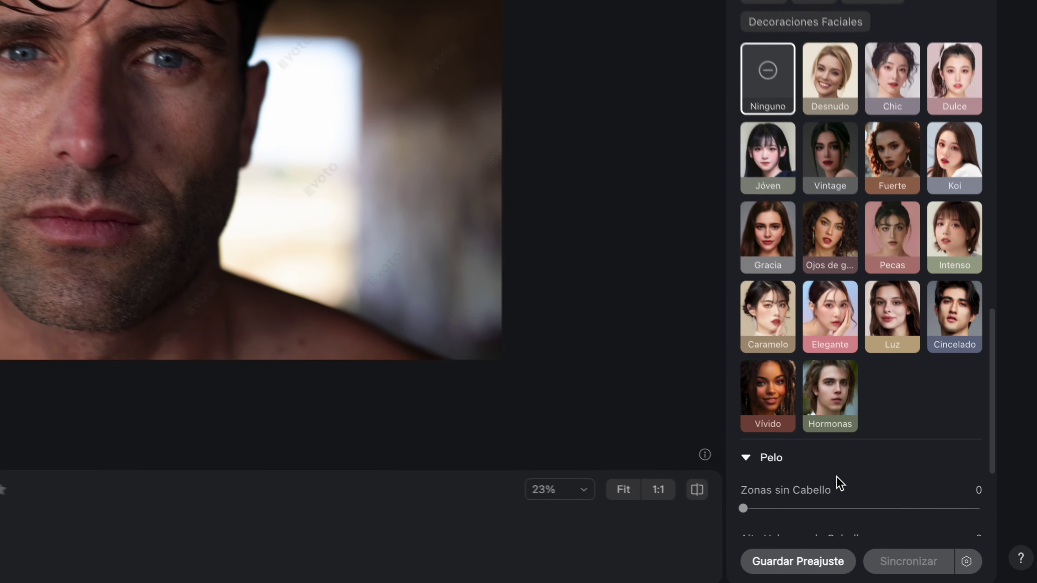
{"action": "scroll", "coordinate": [914, 519], "scroll_direction": "down", "scroll_amount": 3}
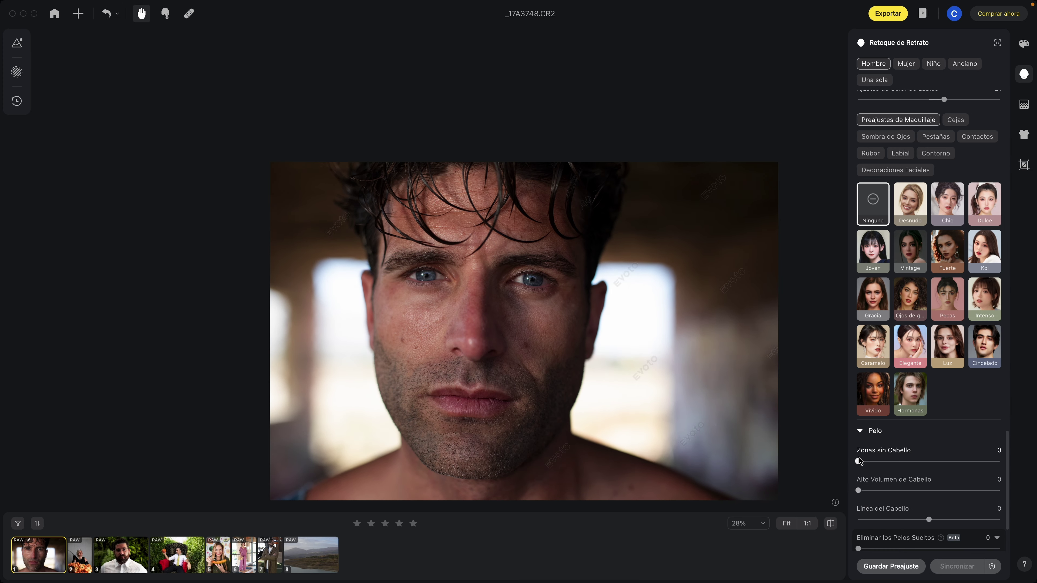
{"action": "mouse_move", "coordinate": [858, 461]}
{"action": "left_mouse_down"}
{"action": "mouse_move", "coordinate": [900, 461]}
{"action": "mouse_move", "coordinate": [853, 461]}
{"action": "mouse_move", "coordinate": [942, 490]}
{"action": "mouse_move", "coordinate": [837, 490]}
{"action": "mouse_move", "coordinate": [956, 490]}
{"action": "left_mouse_up"}
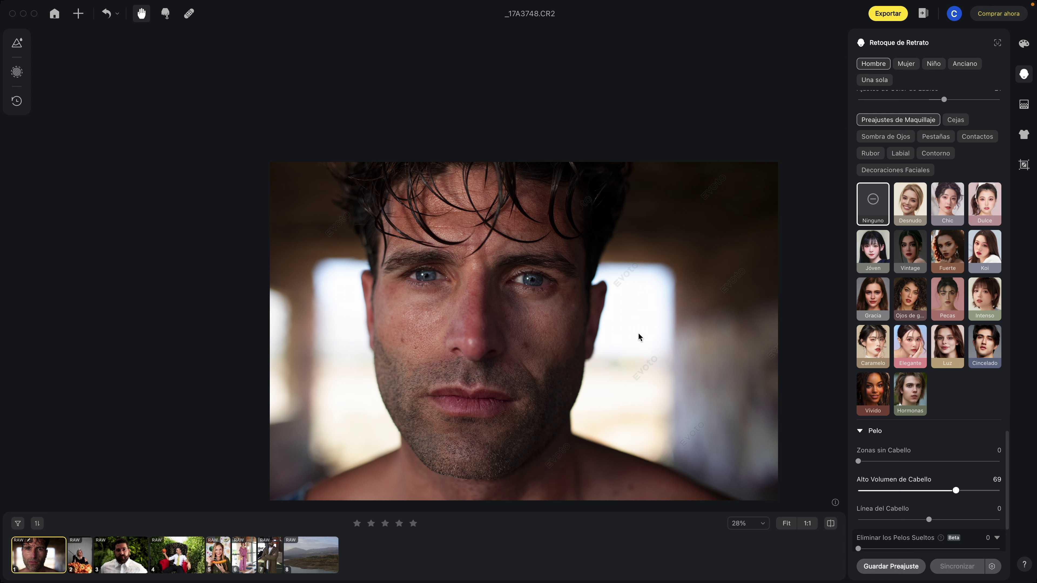
{"action": "scroll", "coordinate": [496, 237], "scroll_direction": "up", "scroll_amount": 2}
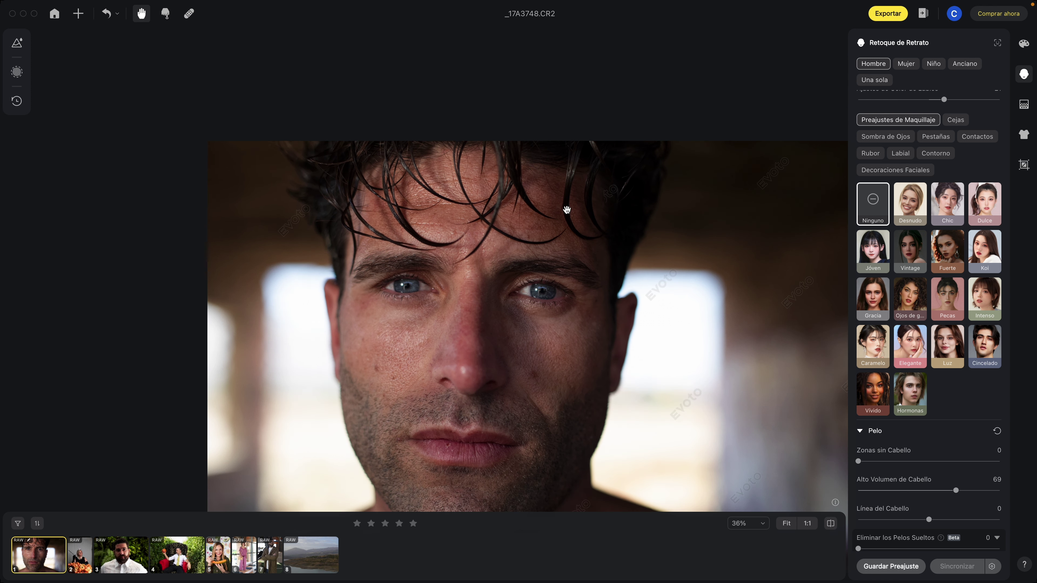
{"action": "mouse_move", "coordinate": [956, 490]}
{"action": "left_mouse_down"}
{"action": "mouse_move", "coordinate": [894, 490]}
{"action": "mouse_move", "coordinate": [832, 509]}
{"action": "left_mouse_up"}
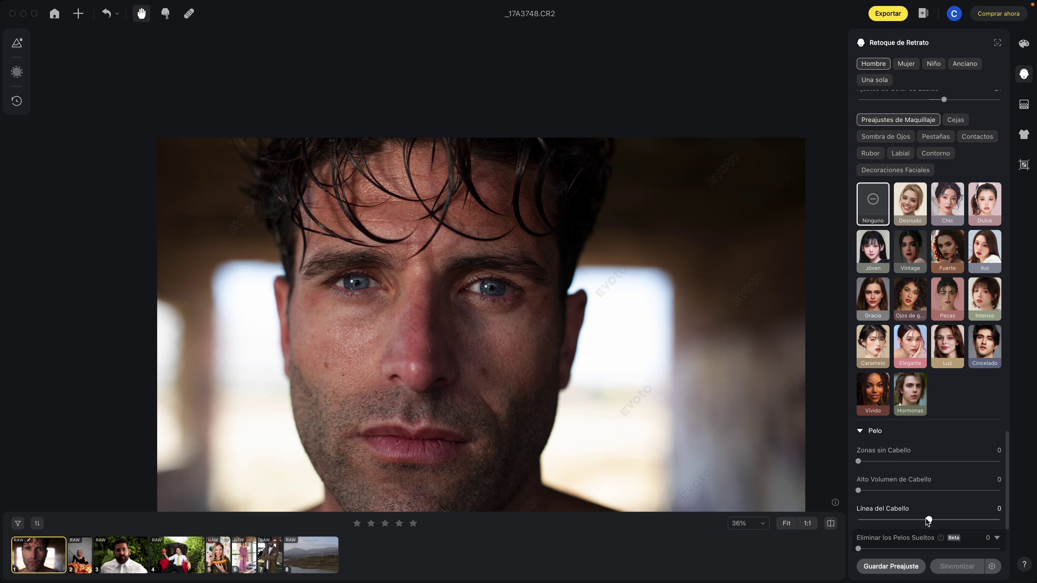
{"action": "mouse_move", "coordinate": [929, 519]}
{"action": "left_mouse_down"}
{"action": "mouse_move", "coordinate": [822, 507]}
{"action": "mouse_move", "coordinate": [996, 510]}
{"action": "mouse_move", "coordinate": [807, 504]}
{"action": "left_mouse_up"}
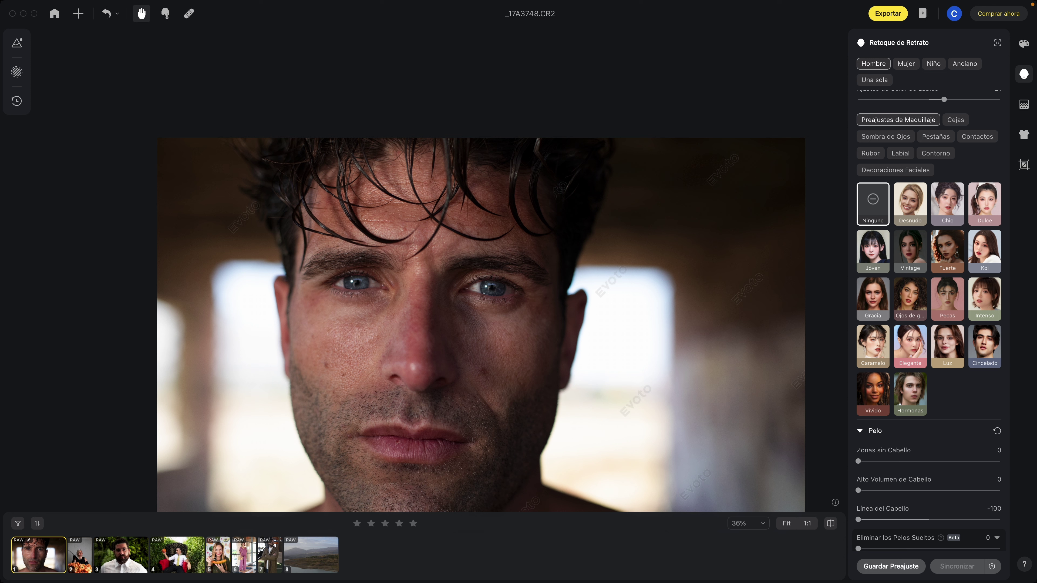
Step: Fine-tune the hairline, leave Eliminar los Pelos Sueltos at 0, and expand Remodelación Corporal
{"action": "scroll", "coordinate": [947, 510], "scroll_direction": "down", "scroll_amount": 2}
{"action": "scroll", "coordinate": [939, 514], "scroll_direction": "down", "scroll_amount": 3}
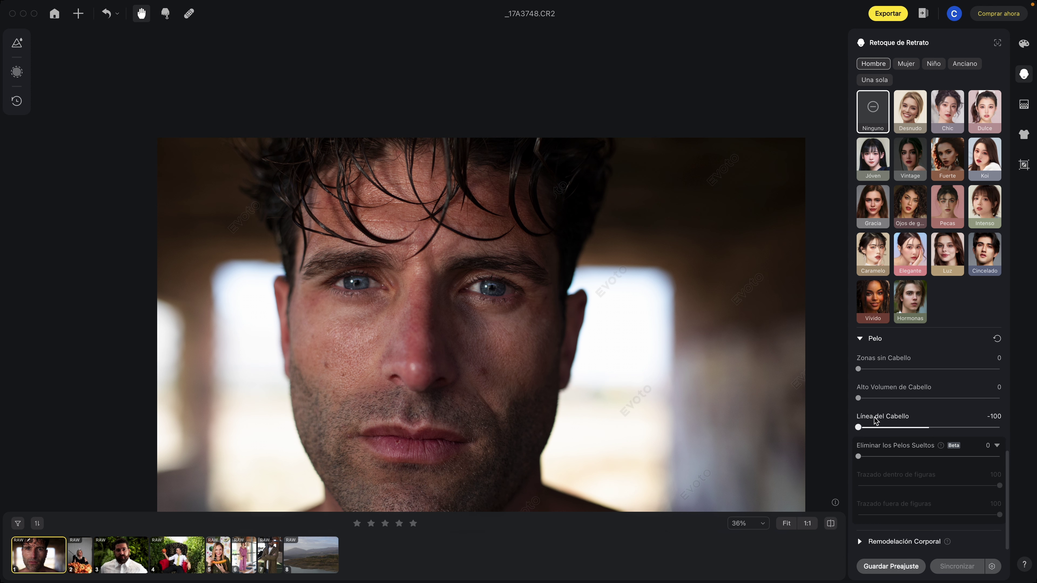
{"action": "mouse_move", "coordinate": [875, 425]}
{"action": "left_mouse_down"}
{"action": "mouse_move", "coordinate": [914, 428]}
{"action": "mouse_move", "coordinate": [858, 427]}
{"action": "left_mouse_up"}
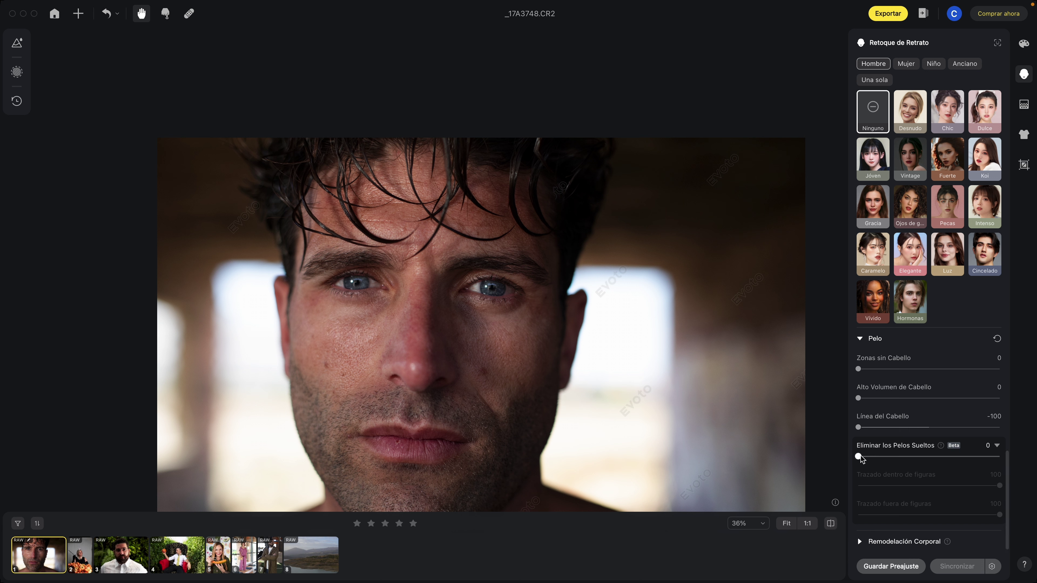
{"action": "mouse_move", "coordinate": [860, 456]}
{"action": "left_mouse_down"}
{"action": "mouse_move", "coordinate": [996, 457]}
{"action": "mouse_move", "coordinate": [857, 456]}
{"action": "left_mouse_up"}
{"action": "scroll", "coordinate": [888, 469], "scroll_direction": "down", "scroll_amount": 1}
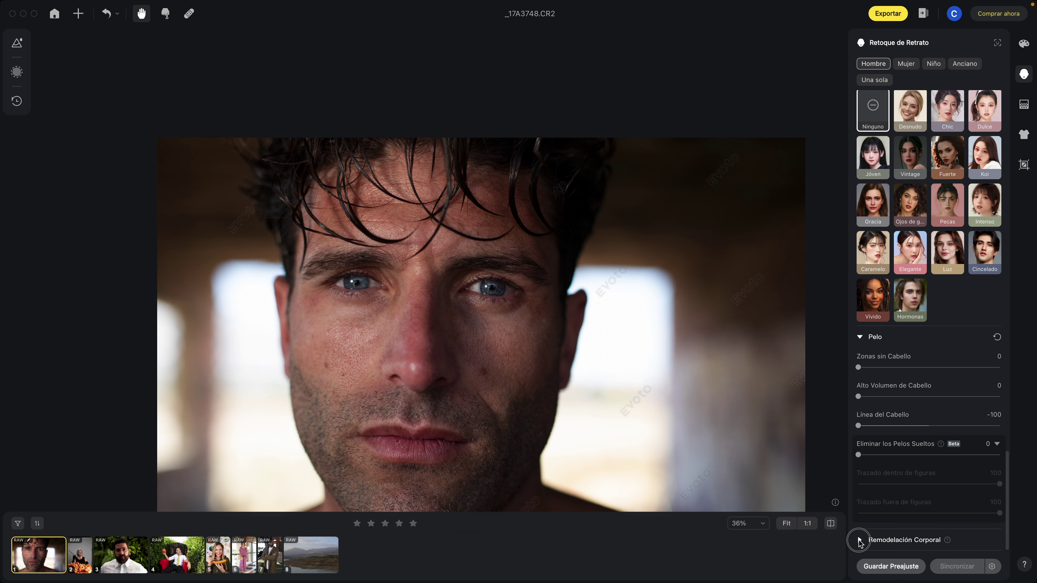
{"action": "left_click", "coordinate": [858, 541]}
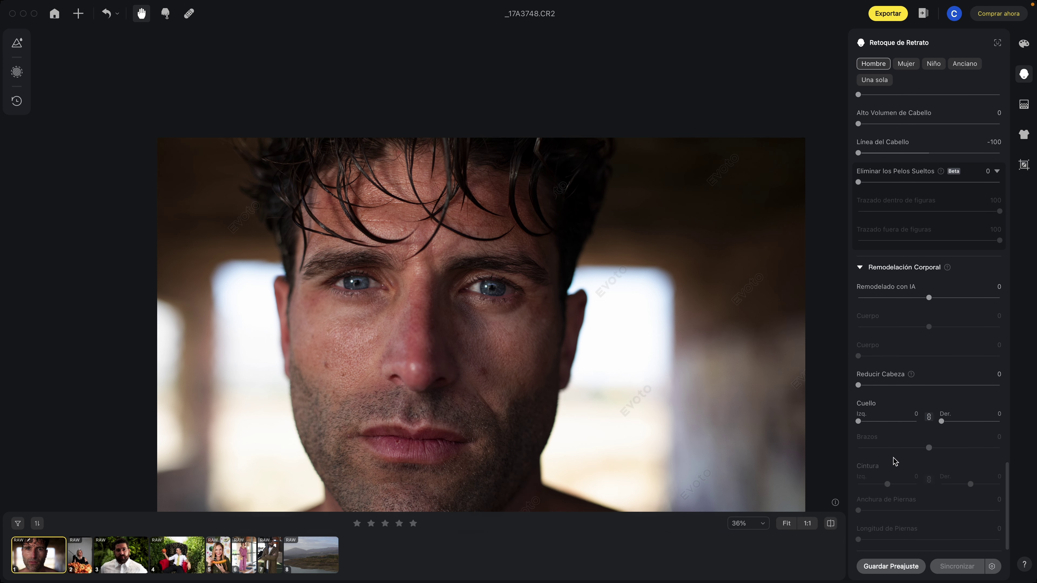
{"action": "scroll", "coordinate": [695, 313], "scroll_direction": "down", "scroll_amount": 1}
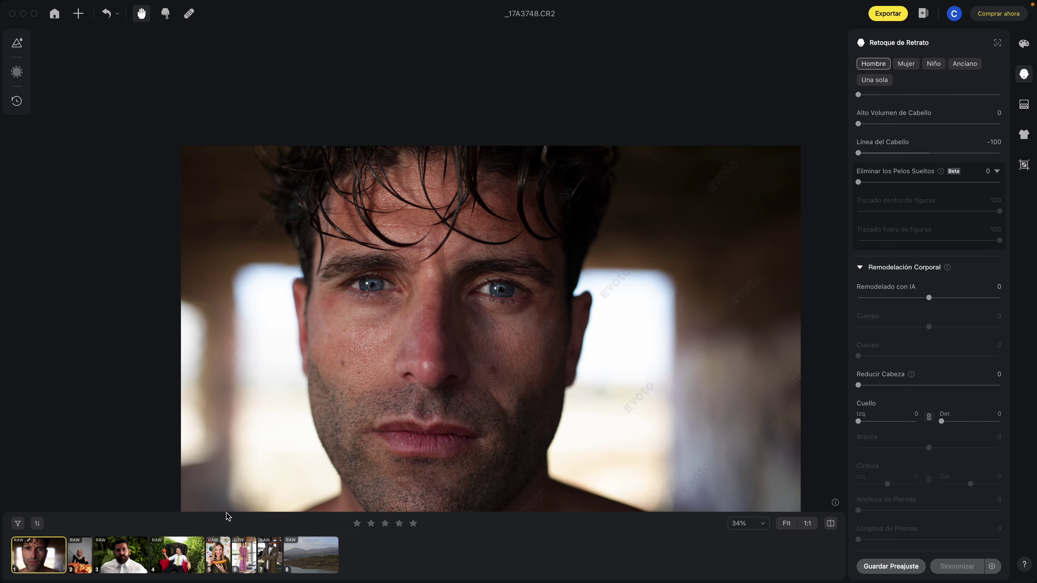
Step: Open the woman's portrait _17A7620.CR2 and try Zonas sin Cabello, resetting it to 0
{"action": "left_click", "coordinate": [227, 563]}
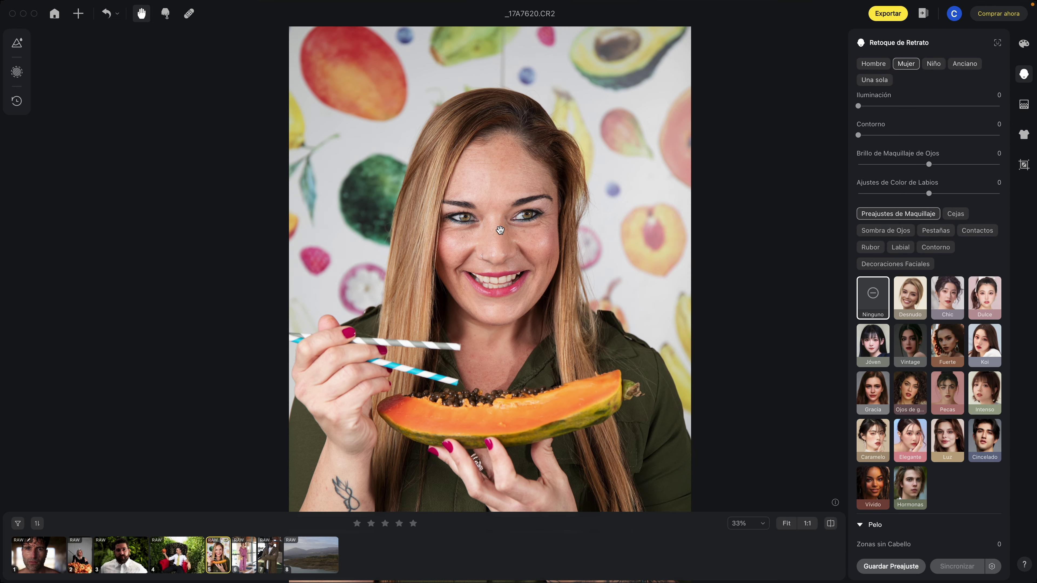
{"action": "scroll", "coordinate": [500, 230], "scroll_direction": "up", "scroll_amount": 1}
{"action": "scroll", "coordinate": [509, 215], "scroll_direction": "up", "scroll_amount": 1}
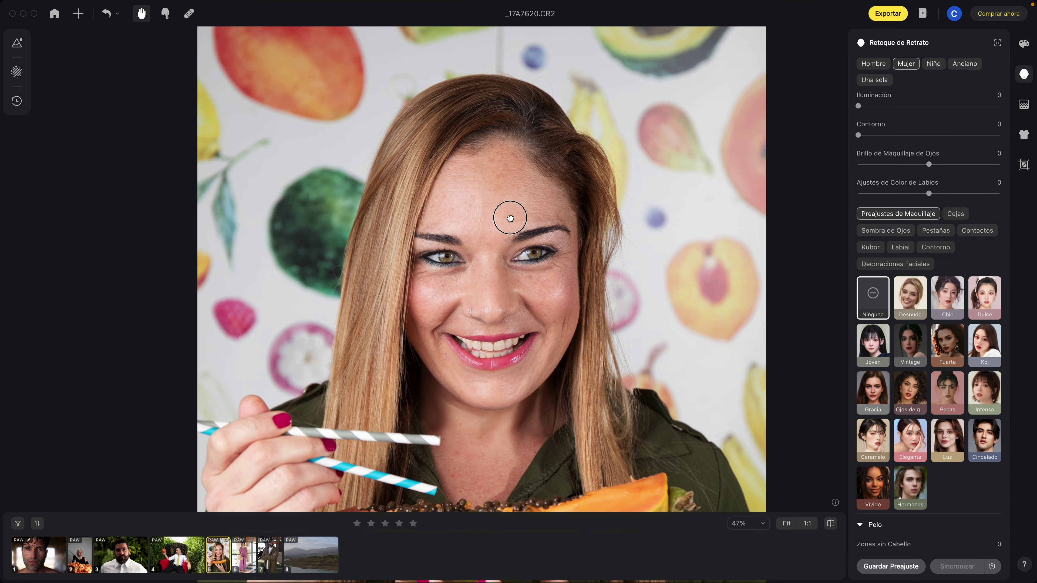
{"action": "scroll", "coordinate": [509, 220], "scroll_direction": "up", "scroll_amount": 1}
{"action": "scroll", "coordinate": [561, 262], "scroll_direction": "up", "scroll_amount": 1}
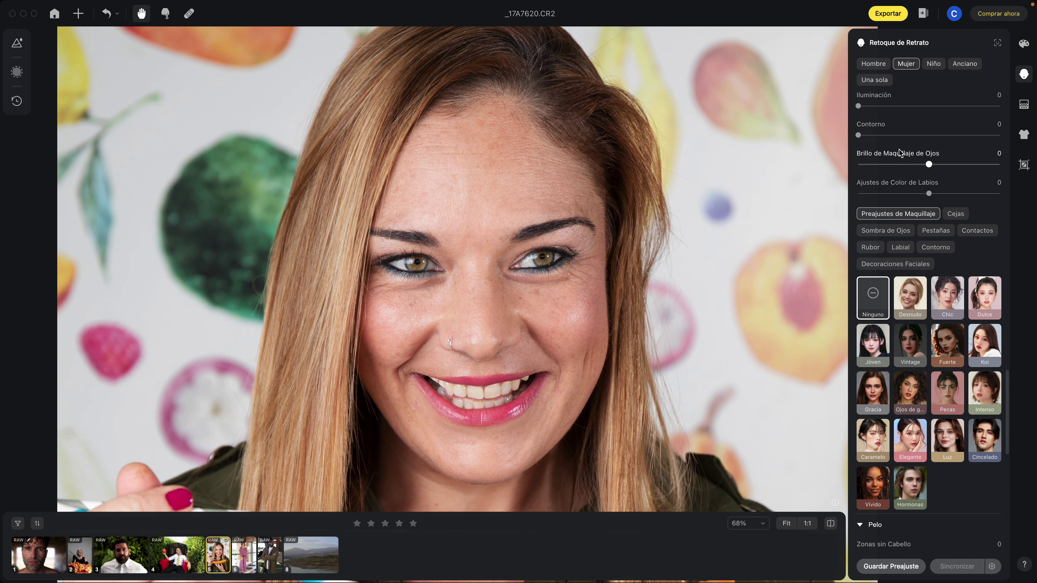
{"action": "scroll", "coordinate": [918, 171], "scroll_direction": "up", "scroll_amount": 1}
{"action": "scroll", "coordinate": [896, 186], "scroll_direction": "up", "scroll_amount": 3}
{"action": "scroll", "coordinate": [894, 204], "scroll_direction": "down", "scroll_amount": 6}
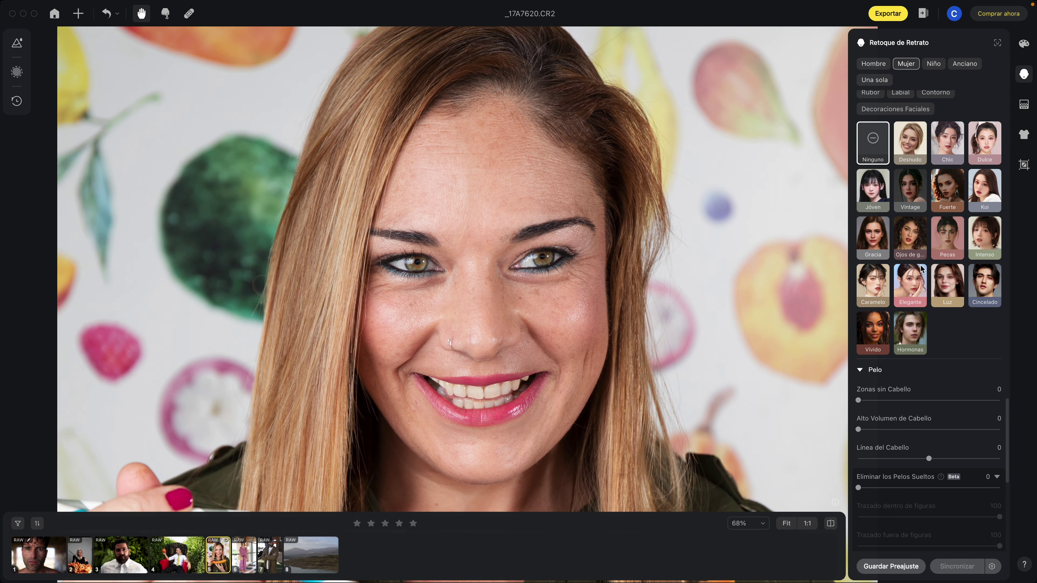
{"action": "scroll", "coordinate": [877, 286], "scroll_direction": "down", "scroll_amount": 2}
{"action": "scroll", "coordinate": [869, 359], "scroll_direction": "down", "scroll_amount": 1}
{"action": "left_click_drag", "start_coordinate": [858, 379], "coordinate": [960, 380]}
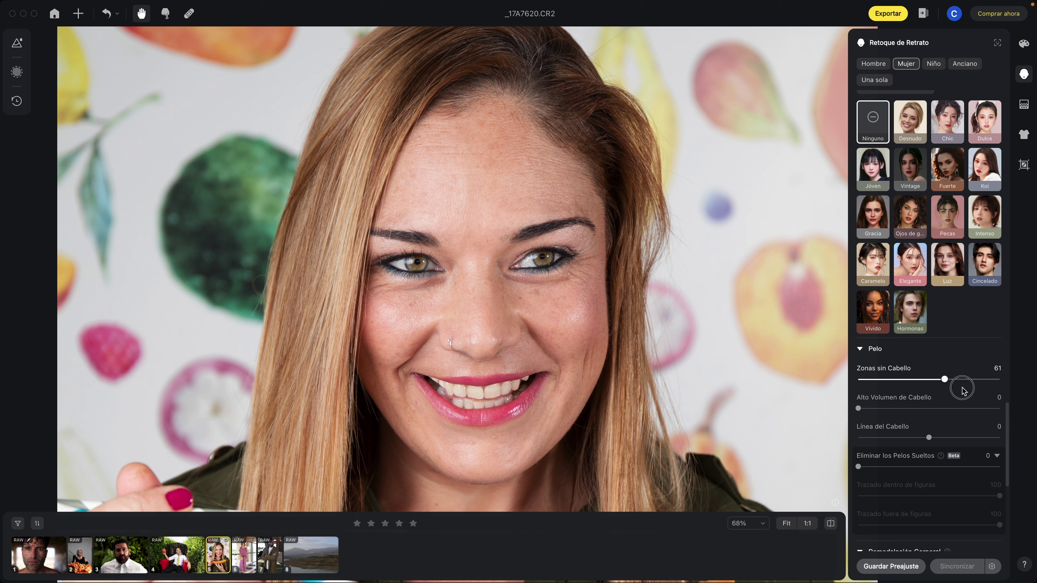
{"action": "double_click", "coordinate": [873, 380]}
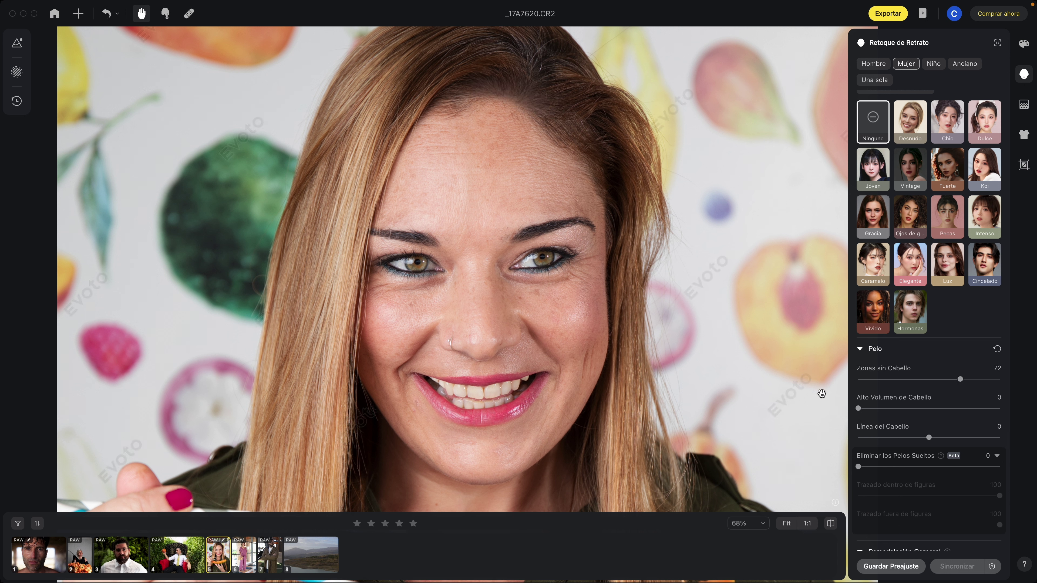
Step: Trial strong stray-hair removal up to 91, reset it to 0, and inspect the hair edge
{"action": "scroll", "coordinate": [926, 437], "scroll_direction": "down", "scroll_amount": 1}
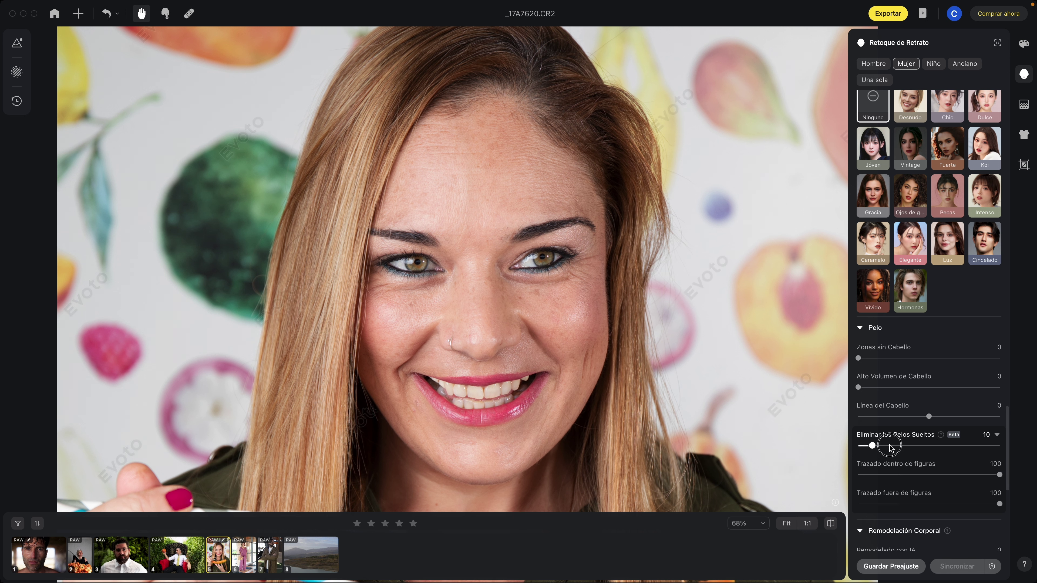
{"action": "left_click_drag", "start_coordinate": [860, 446], "coordinate": [953, 446]}
{"action": "double_click", "coordinate": [954, 446]}
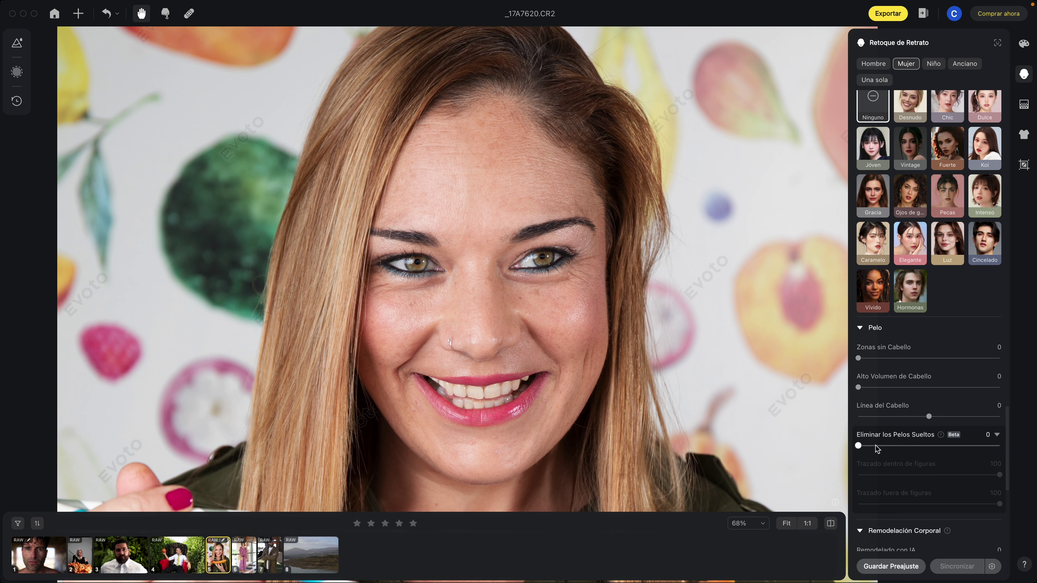
{"action": "left_click_drag", "start_coordinate": [877, 445], "coordinate": [985, 446]}
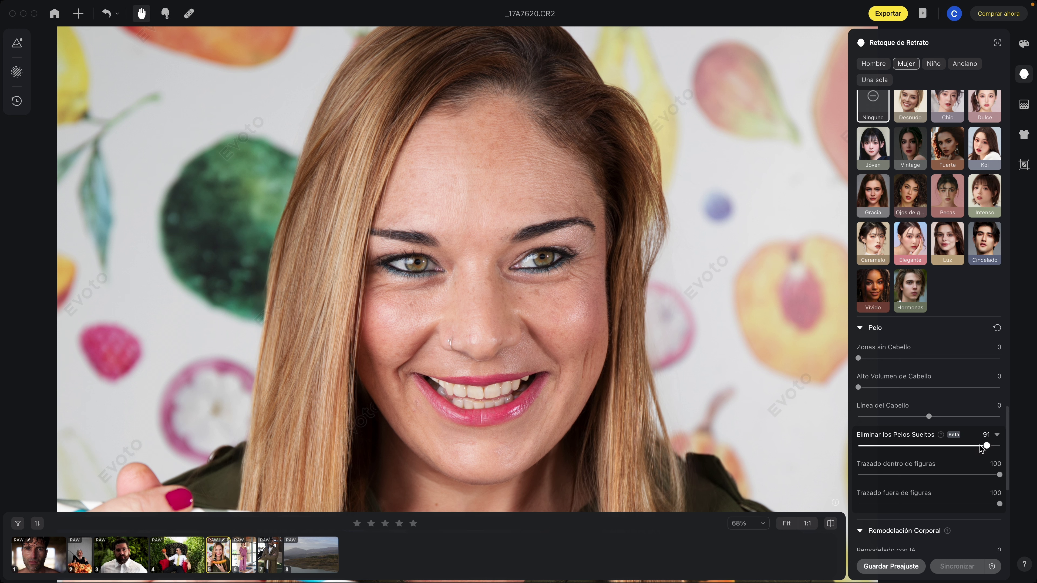
{"action": "double_click", "coordinate": [986, 446]}
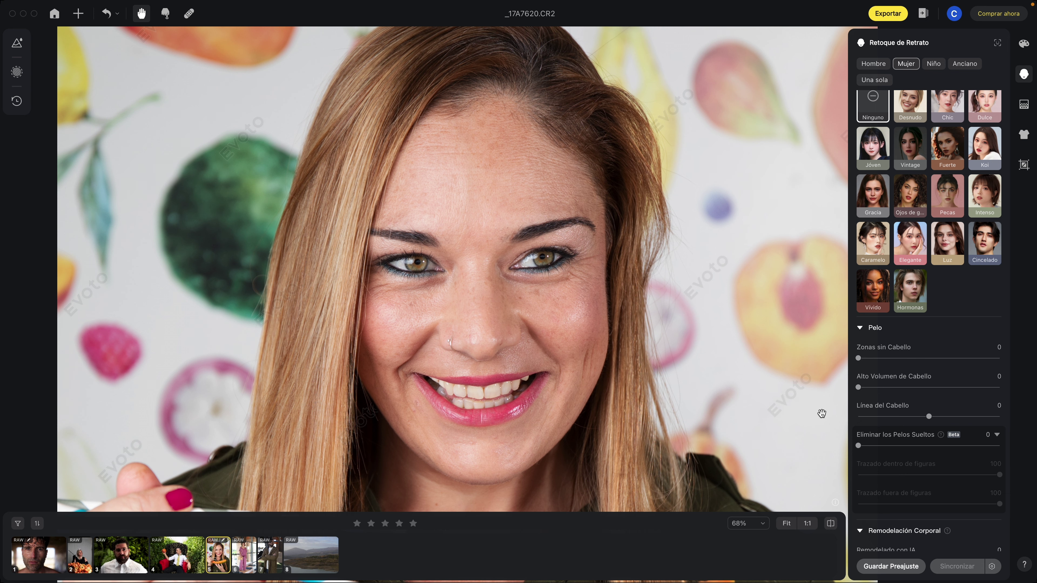
{"action": "scroll", "coordinate": [294, 290], "scroll_direction": "up", "scroll_amount": 5}
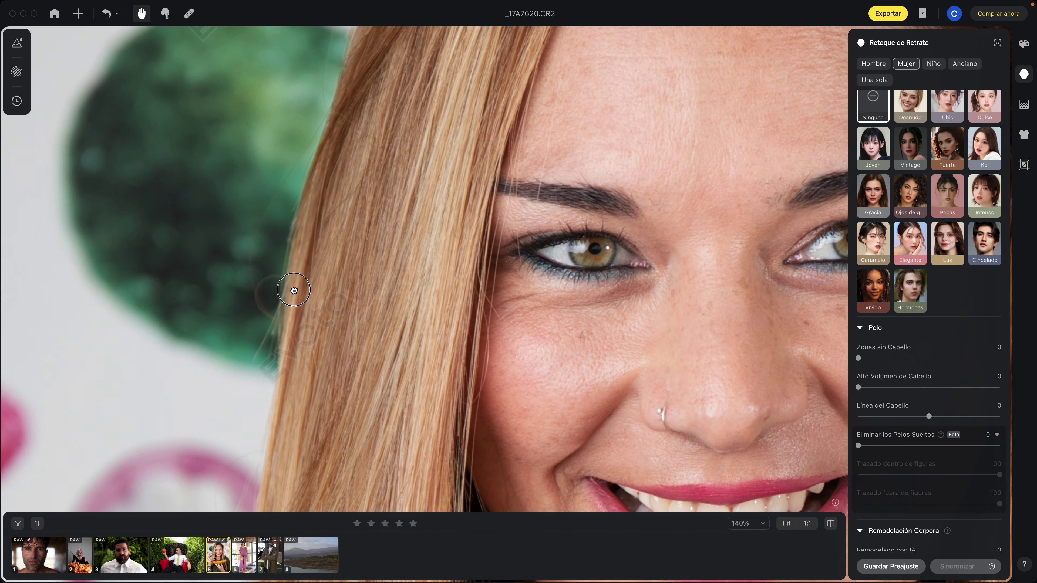
{"action": "scroll", "coordinate": [294, 290], "scroll_direction": "left", "scroll_amount": 2}
{"action": "left_click_drag", "start_coordinate": [302, 285], "coordinate": [312, 300]}
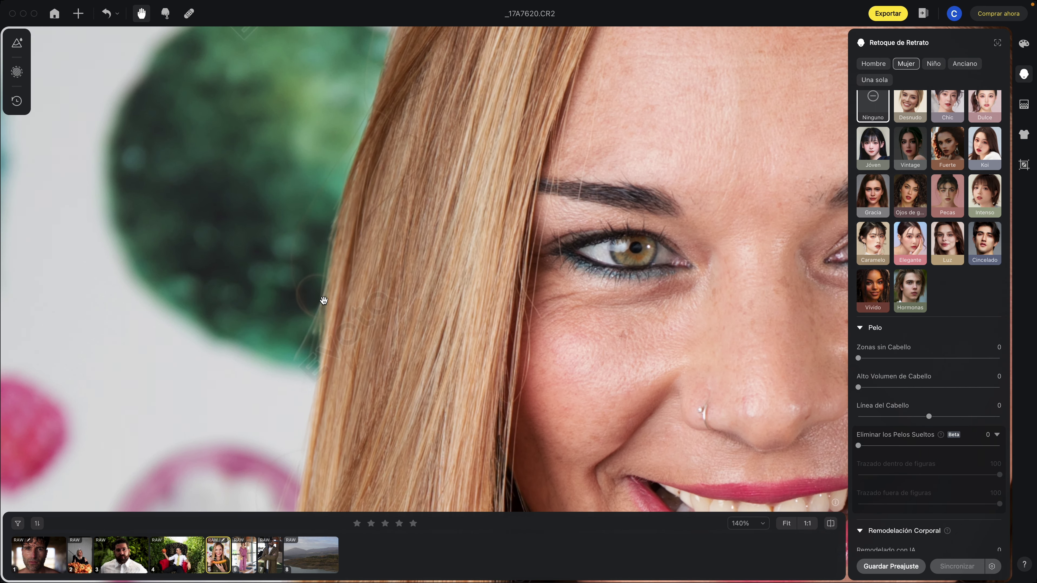
{"action": "scroll", "coordinate": [747, 266], "scroll_direction": "right", "scroll_amount": 6}
{"action": "scroll", "coordinate": [747, 266], "scroll_direction": "down", "scroll_amount": 2}
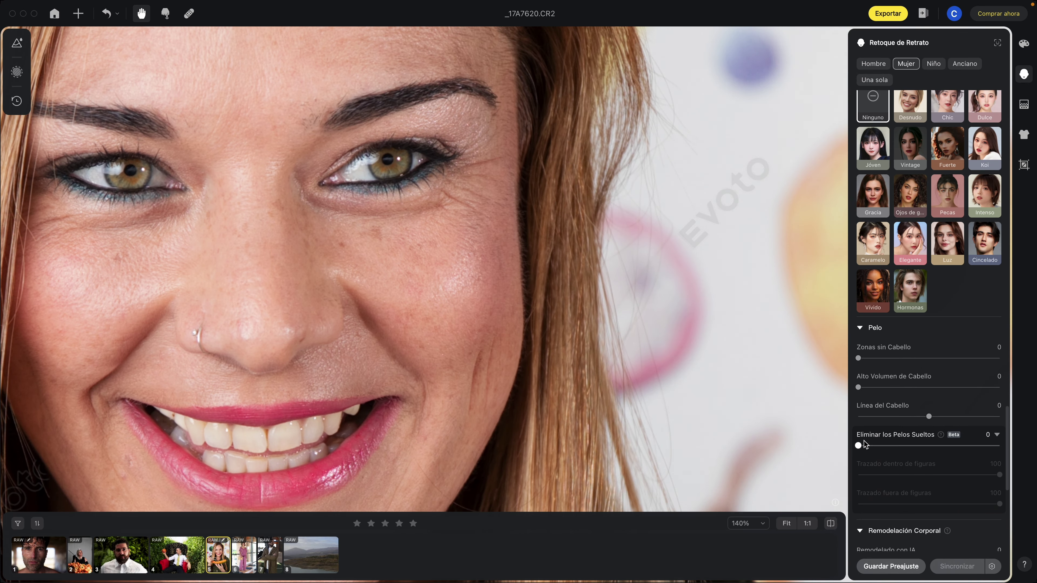
Step: Set Eliminar los Pelos Sueltos to 89 while checking the hair edges
{"action": "left_click_drag", "start_coordinate": [859, 446], "coordinate": [946, 448]}
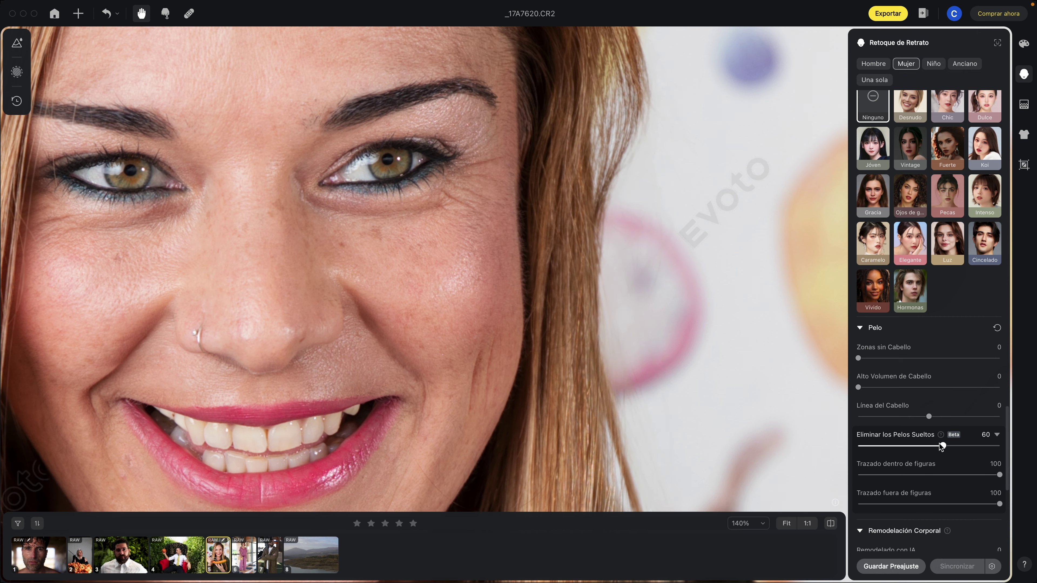
{"action": "scroll", "coordinate": [669, 254], "scroll_direction": "up", "scroll_amount": 5}
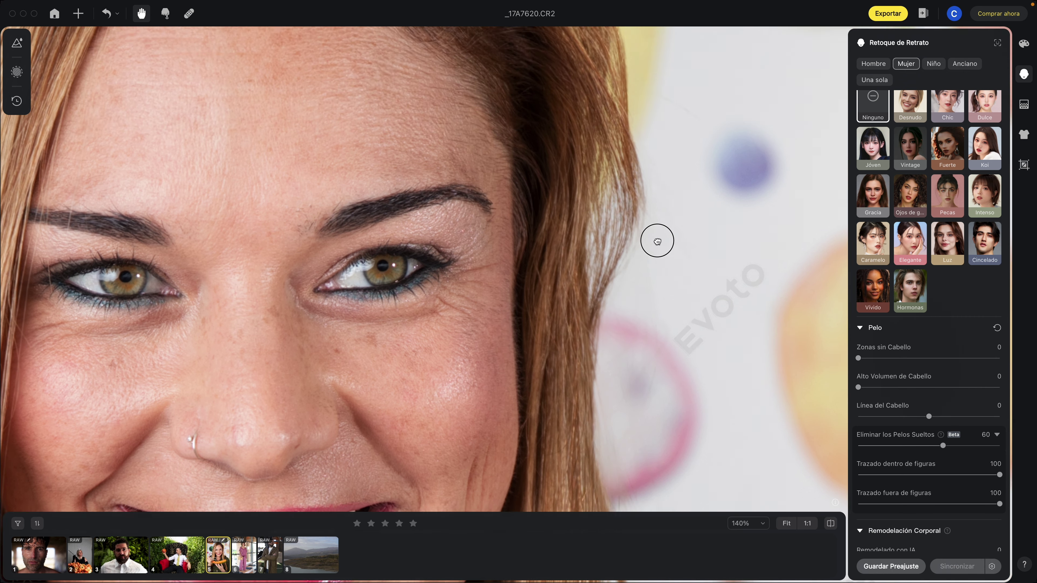
{"action": "scroll", "coordinate": [655, 241], "scroll_direction": "up", "scroll_amount": 5}
{"action": "scroll", "coordinate": [761, 352], "scroll_direction": "up", "scroll_amount": 5}
{"action": "scroll", "coordinate": [729, 277], "scroll_direction": "up", "scroll_amount": 5}
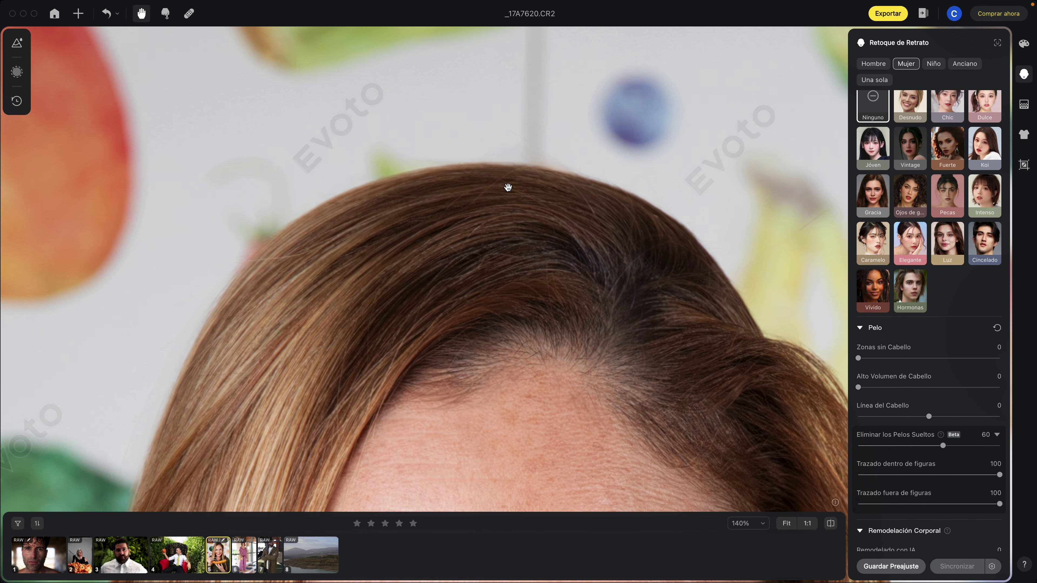
{"action": "scroll", "coordinate": [508, 187], "scroll_direction": "down", "scroll_amount": 3}
{"action": "scroll", "coordinate": [447, 162], "scroll_direction": "down", "scroll_amount": 2}
{"action": "scroll", "coordinate": [412, 192], "scroll_direction": "down", "scroll_amount": 2}
{"action": "scroll", "coordinate": [412, 191], "scroll_direction": "down", "scroll_amount": 3}
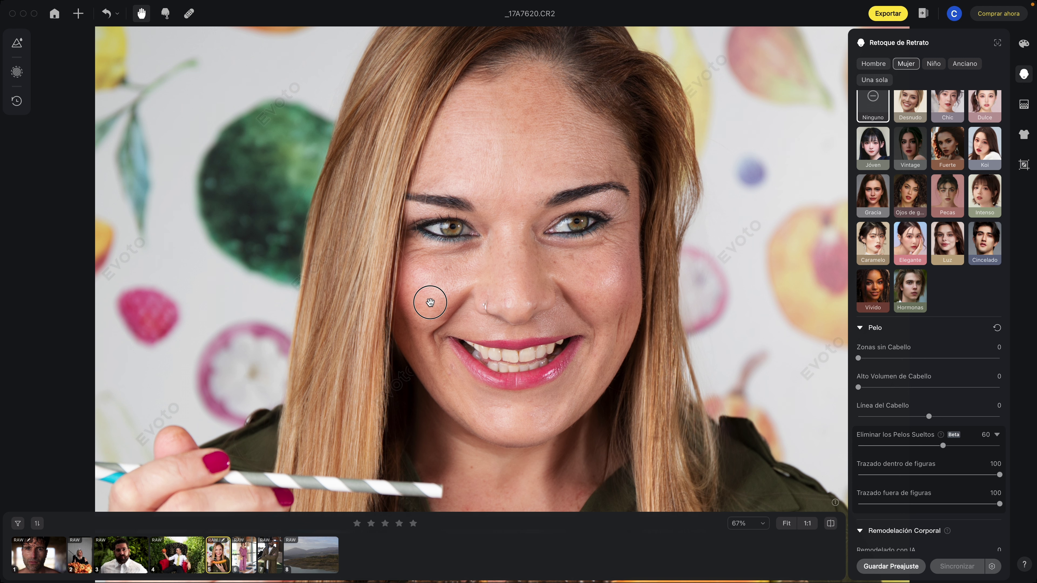
{"action": "scroll", "coordinate": [428, 301], "scroll_direction": "up", "scroll_amount": 3}
{"action": "scroll", "coordinate": [463, 347], "scroll_direction": "up", "scroll_amount": 2}
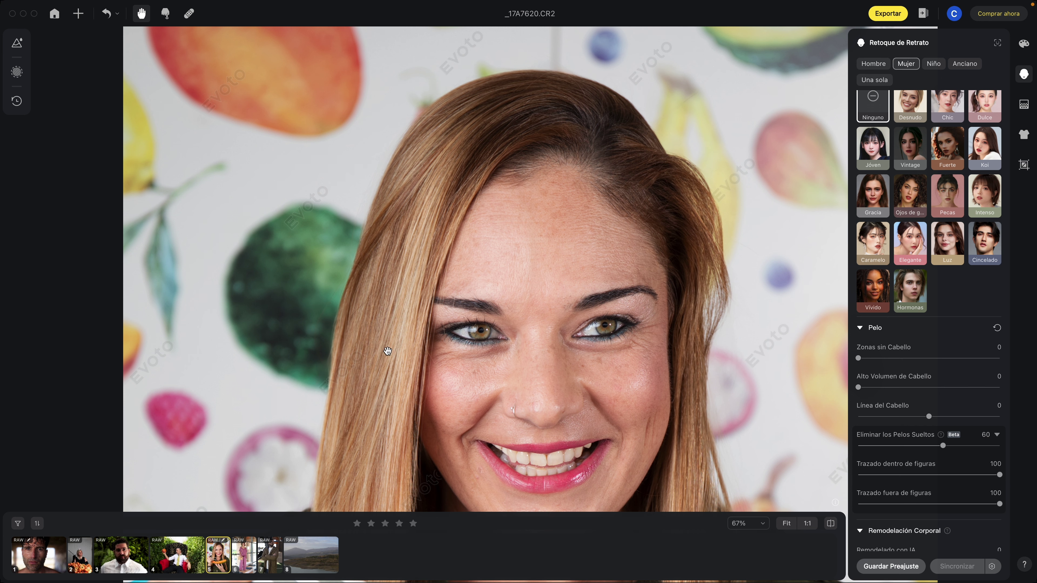
{"action": "scroll", "coordinate": [374, 335], "scroll_direction": "down", "scroll_amount": 1}
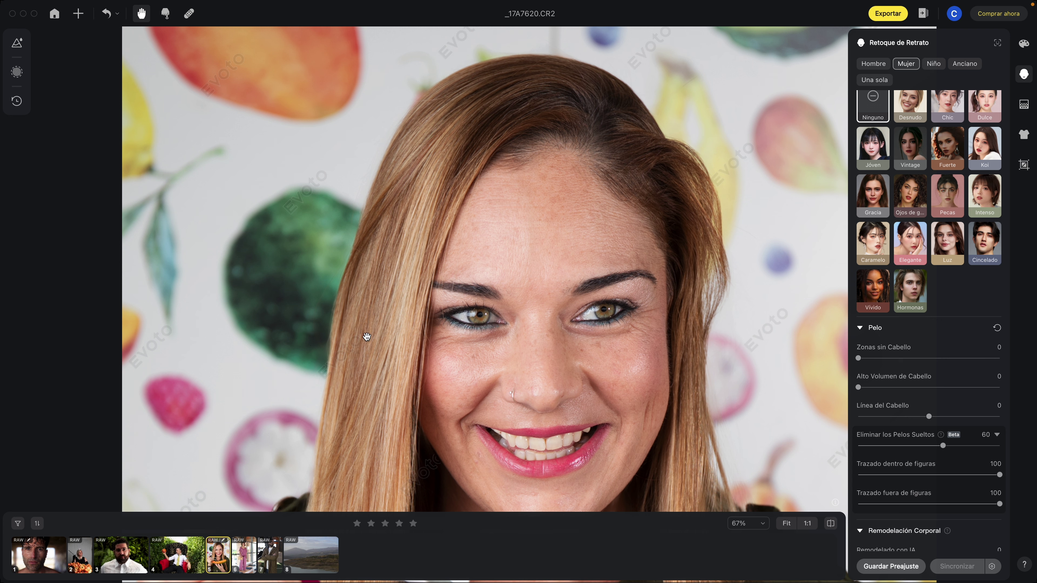
{"action": "scroll", "coordinate": [637, 392], "scroll_direction": "down", "scroll_amount": 3}
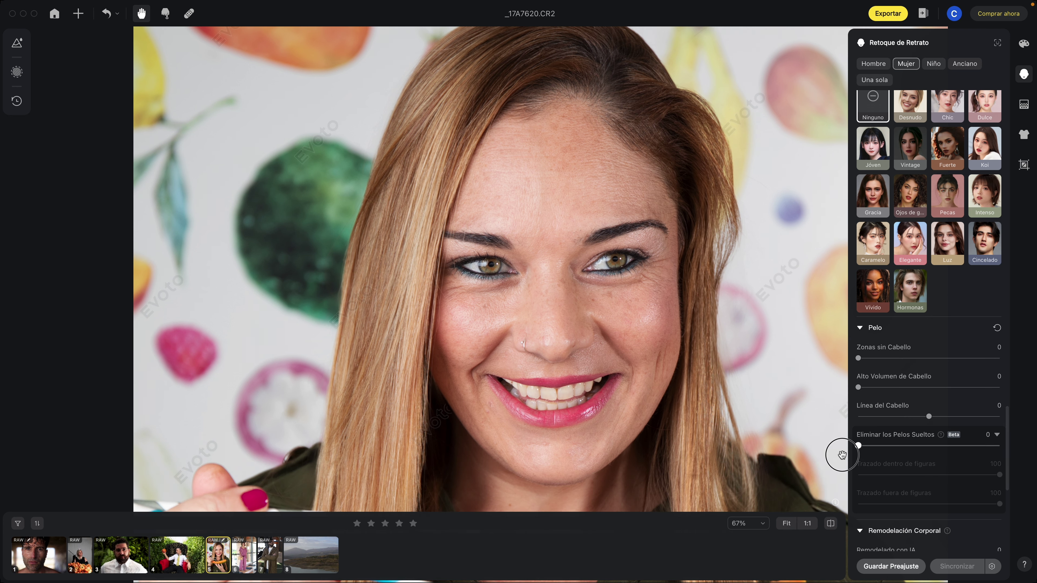
{"action": "left_click_drag", "start_coordinate": [943, 445], "coordinate": [984, 446]}
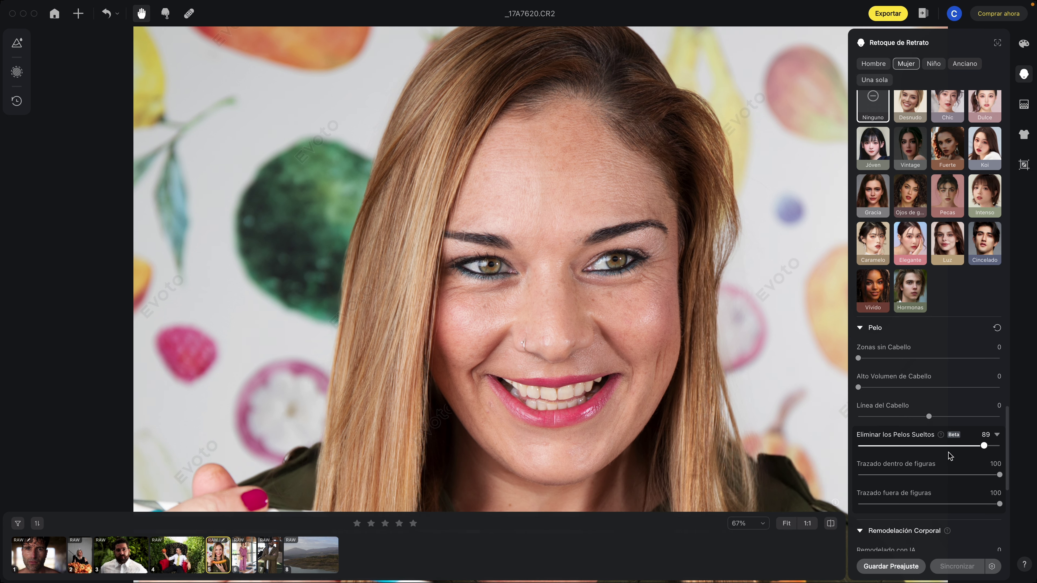
{"action": "scroll", "coordinate": [263, 282], "scroll_direction": "down", "scroll_amount": 3}
{"action": "scroll", "coordinate": [264, 281], "scroll_direction": "down", "scroll_amount": 3}
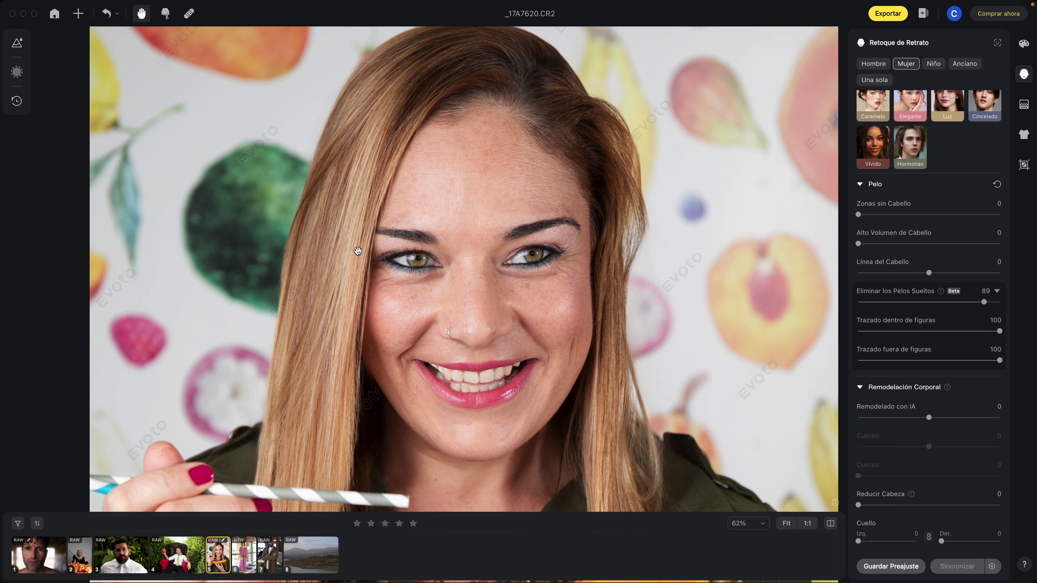
Step: Move on to the standing woman's photo _17A9464.CR2
{"action": "key", "text": "Right"}
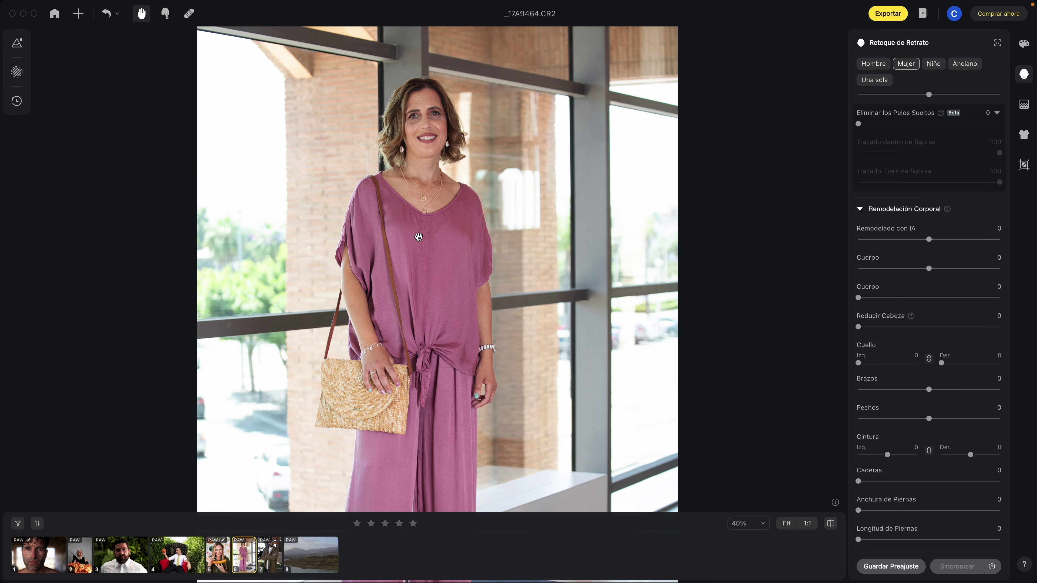
{"action": "scroll", "coordinate": [416, 250], "scroll_direction": "down", "scroll_amount": 3}
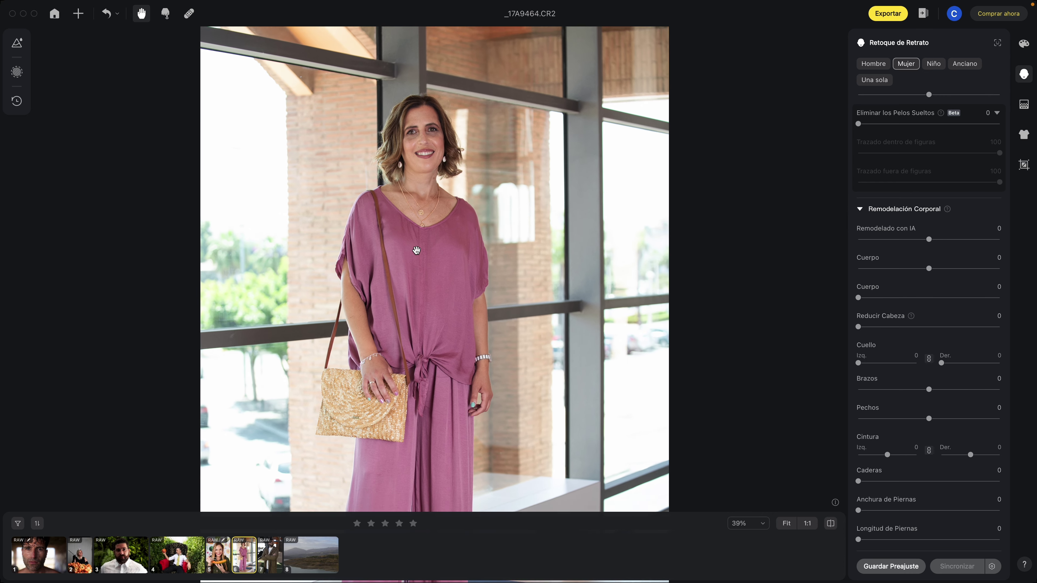
{"action": "scroll", "coordinate": [434, 279], "scroll_direction": "up", "scroll_amount": 2}
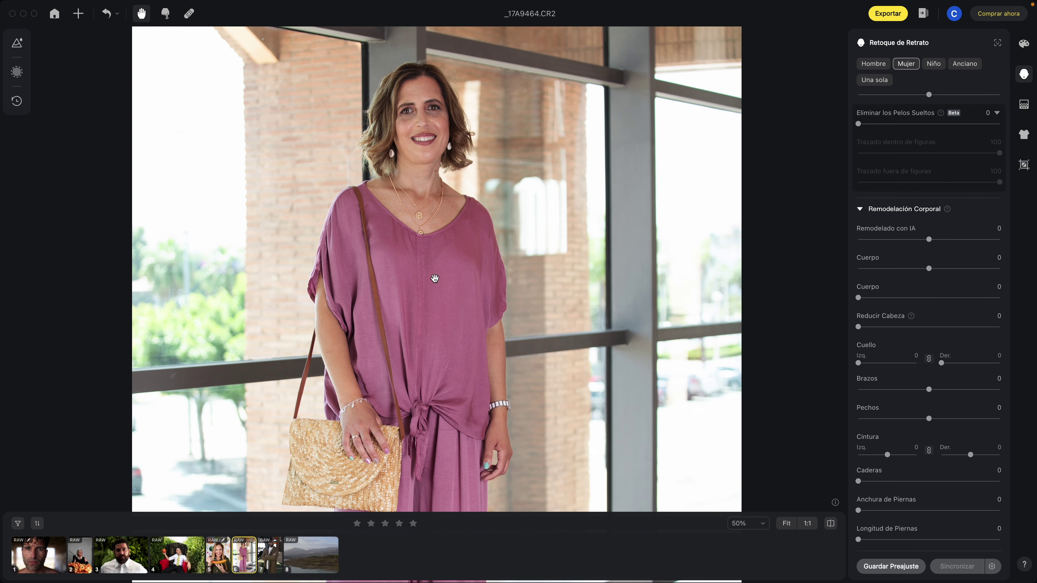
{"action": "scroll", "coordinate": [434, 286], "scroll_direction": "up", "scroll_amount": 2}
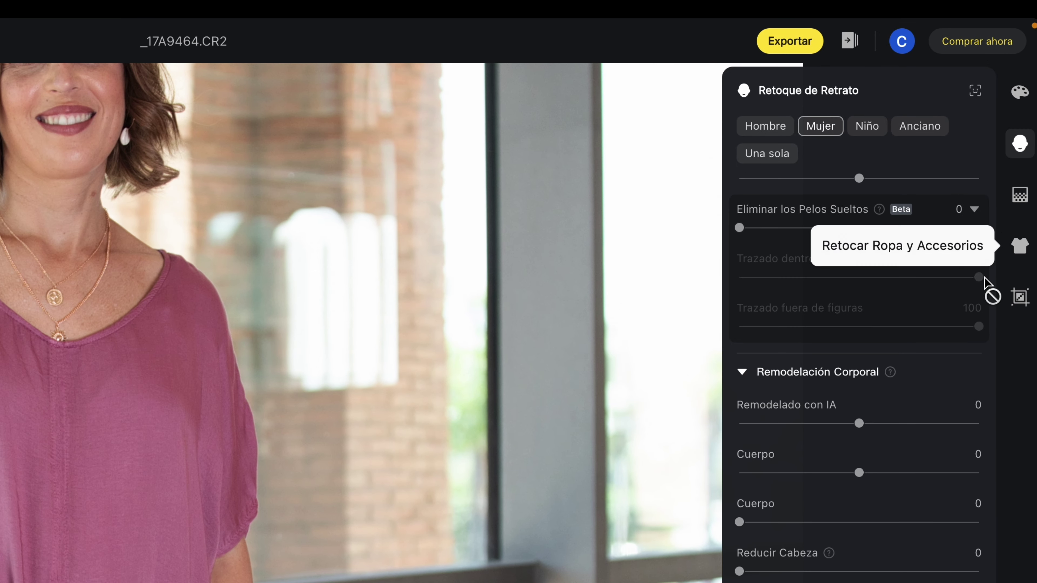
Step: Set Ajuste de Ropa's Desarrugar Ropa to 100 on the pink outfit
{"action": "left_click", "coordinate": [1020, 250]}
{"action": "left_click", "coordinate": [815, 165]}
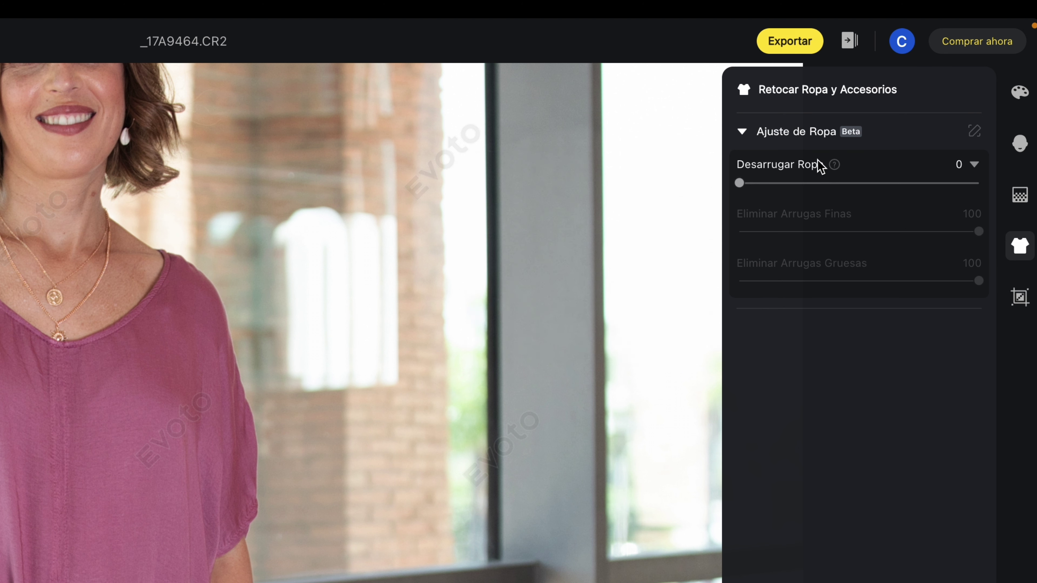
{"action": "scroll", "coordinate": [352, 369], "scroll_direction": "down", "scroll_amount": 2}
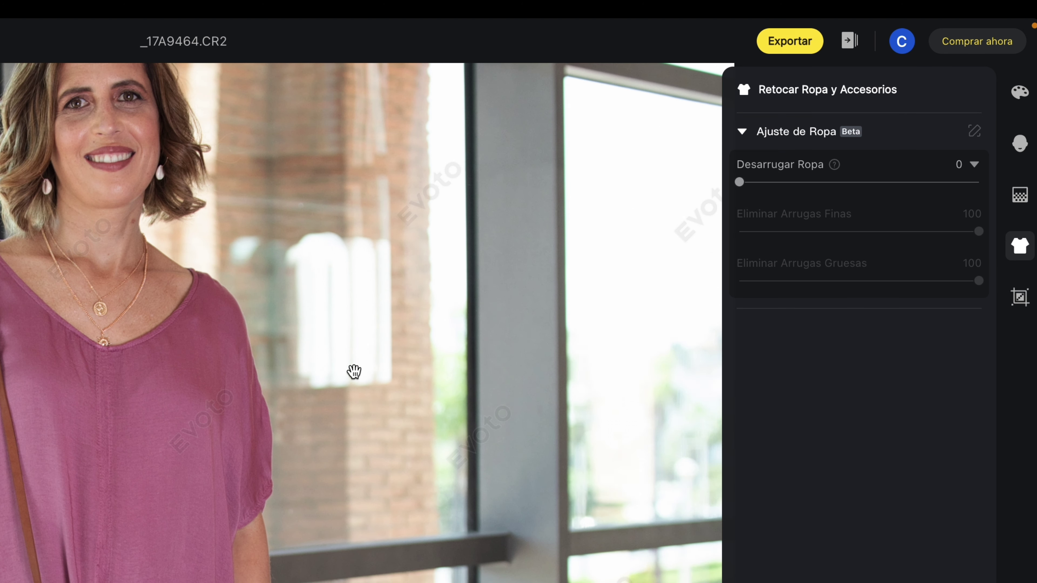
{"action": "scroll", "coordinate": [331, 359], "scroll_direction": "down", "scroll_amount": 2}
{"action": "scroll", "coordinate": [256, 351], "scroll_direction": "down", "scroll_amount": 1}
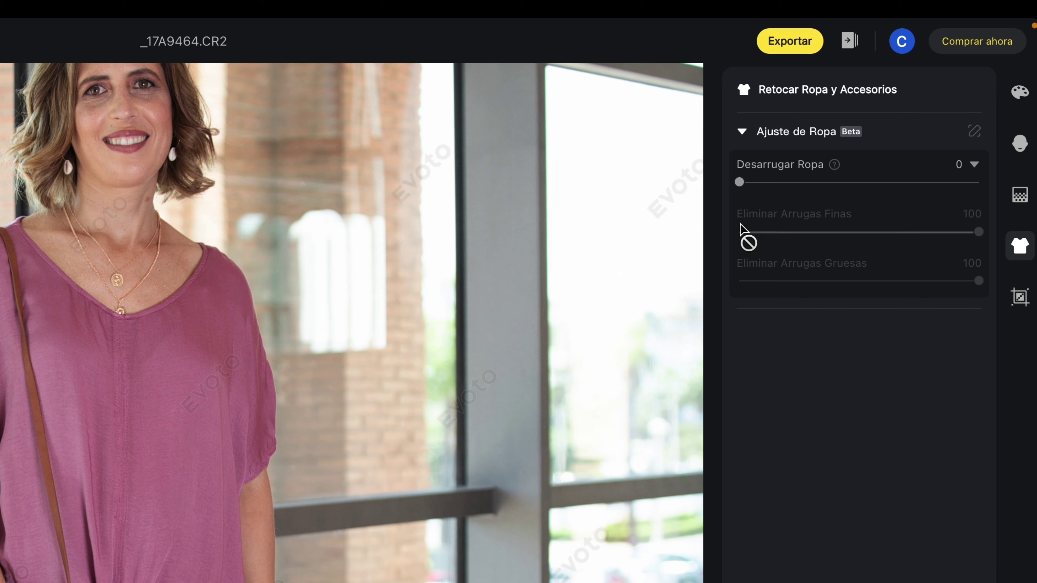
{"action": "left_click_drag", "start_coordinate": [741, 184], "coordinate": [979, 184]}
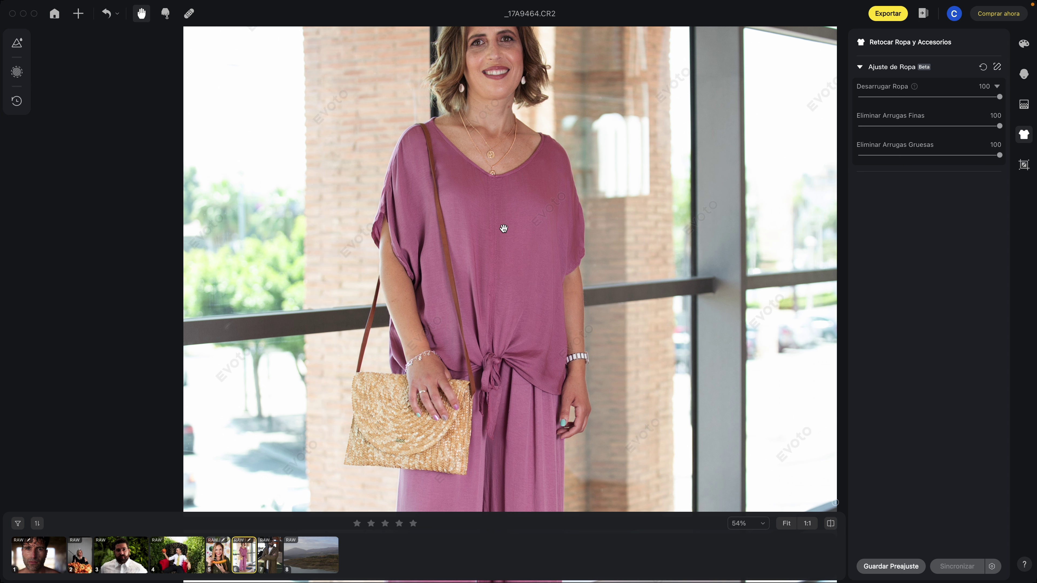
Step: Zoom the canvas to 120% on the blouse and neckline
{"action": "mouse_move", "coordinate": [504, 229]}
{"action": "left_mouse_down"}
{"action": "mouse_move", "coordinate": [528, 121]}
{"action": "mouse_move", "coordinate": [496, 227]}
{"action": "left_mouse_up"}
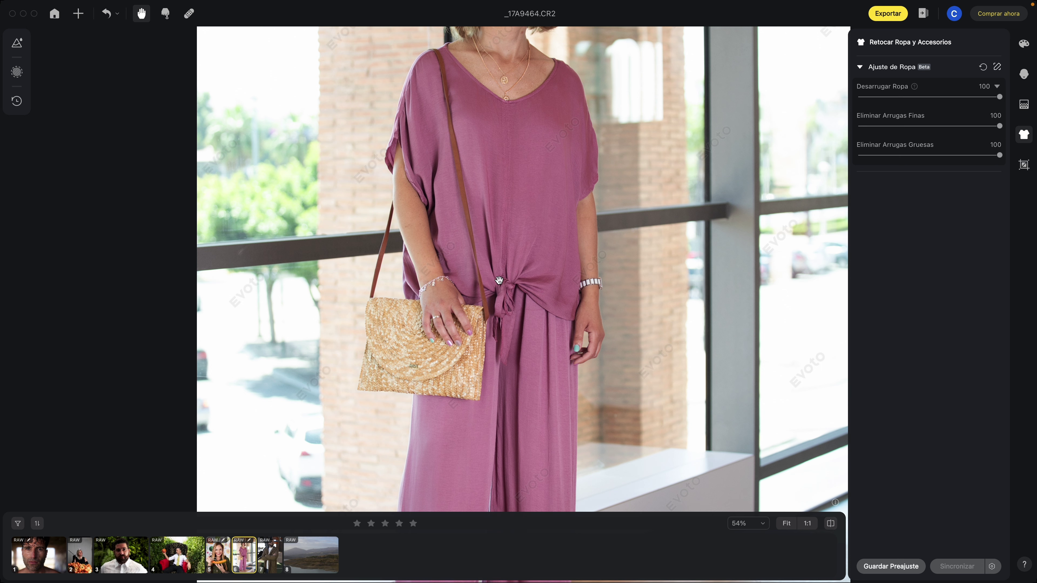
{"action": "scroll", "coordinate": [510, 355], "scroll_direction": "down", "scroll_amount": 5}
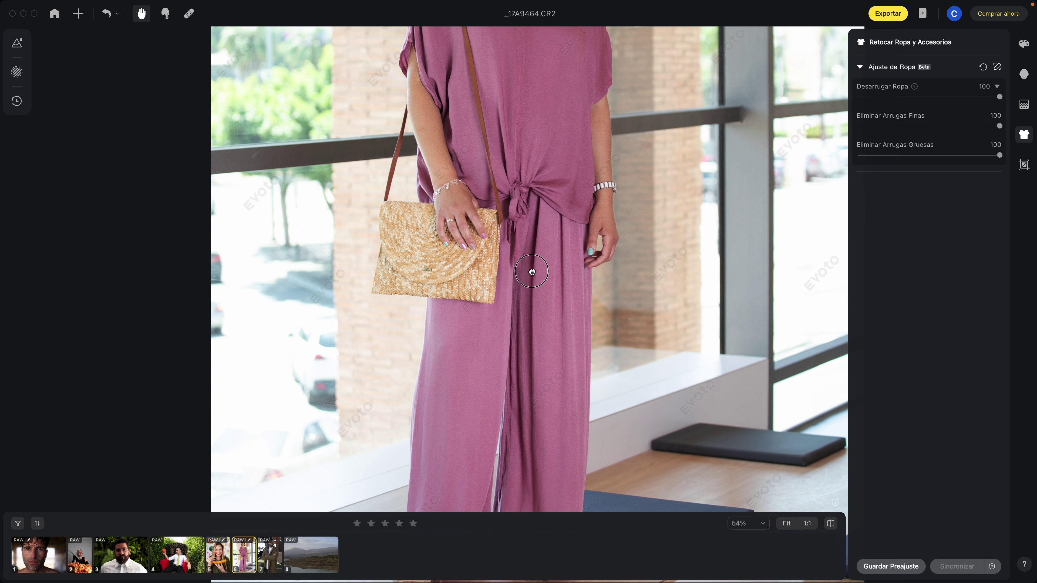
{"action": "scroll", "coordinate": [558, 352], "scroll_direction": "down", "scroll_amount": 2}
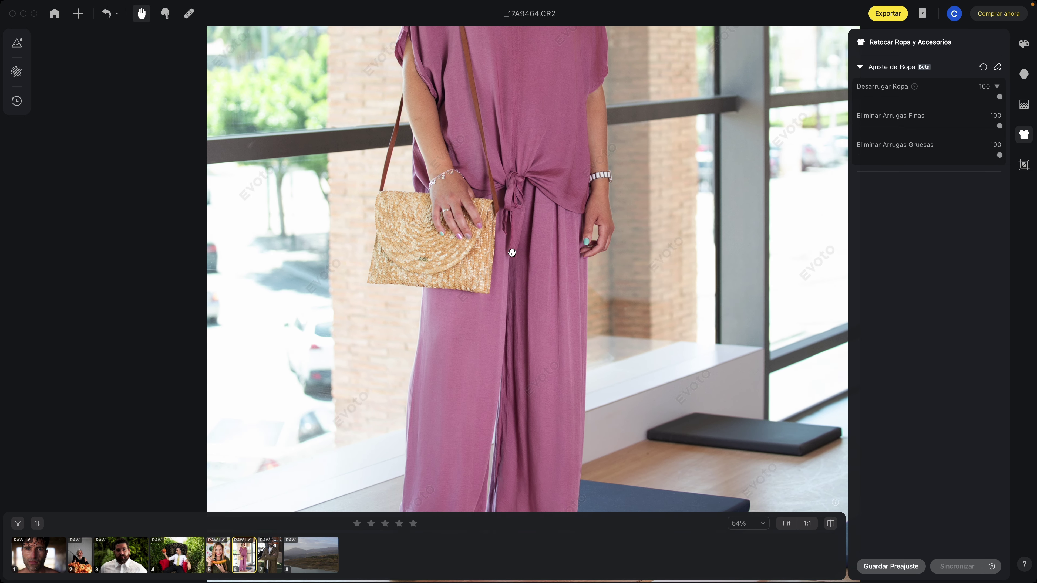
{"action": "scroll", "coordinate": [533, 246], "scroll_direction": "up", "scroll_amount": 6}
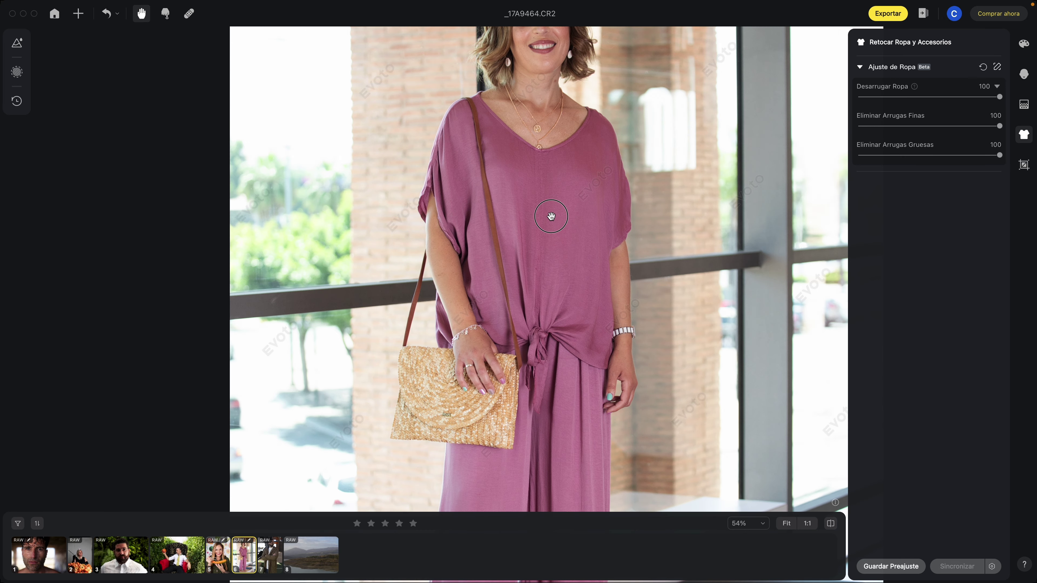
{"action": "scroll", "coordinate": [547, 286], "scroll_direction": "up", "scroll_amount": 5}
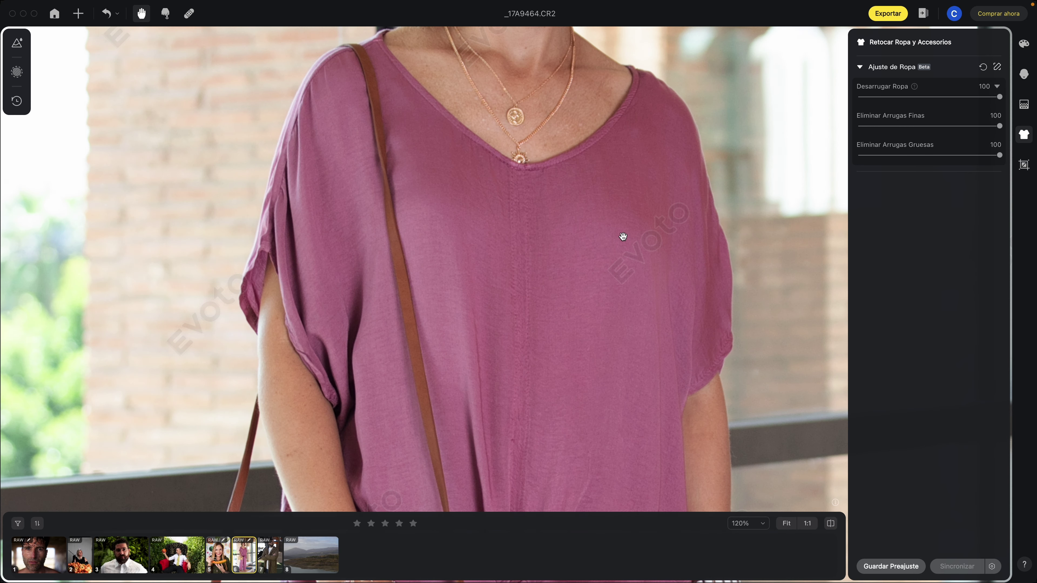
Step: Reset Ajuste de Ropa to compare the original, then restore Desarrugar Ropa to 100
{"action": "left_click", "coordinate": [985, 67]}
{"action": "scroll", "coordinate": [478, 193], "scroll_direction": "up", "scroll_amount": 5}
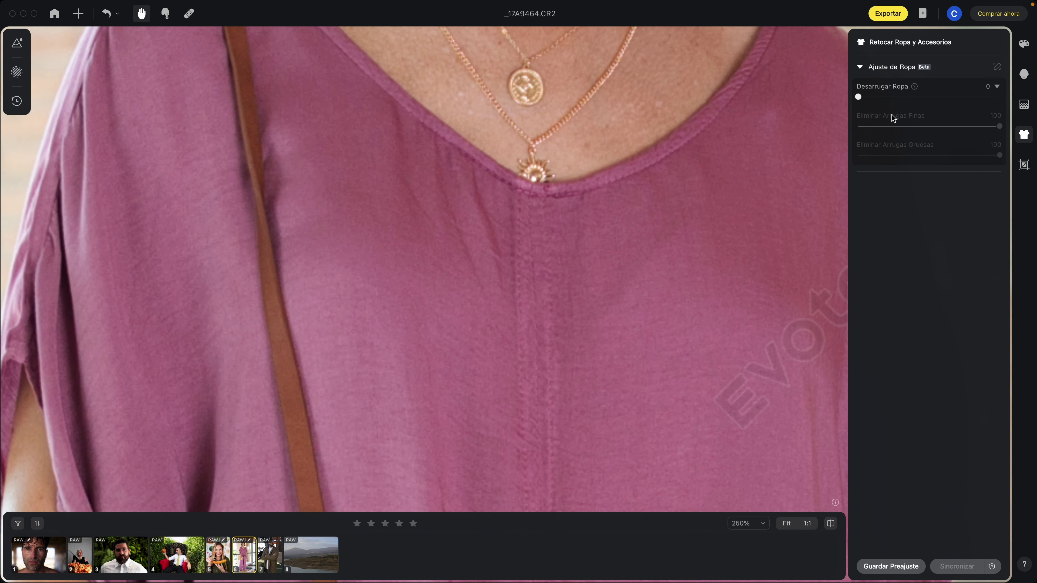
{"action": "left_click_drag", "start_coordinate": [862, 98], "coordinate": [999, 98]}
Step: Inspect the neckline, necklace and face up close, then fit the whole photo in view
{"action": "left_click_drag", "start_coordinate": [546, 185], "coordinate": [354, 132]}
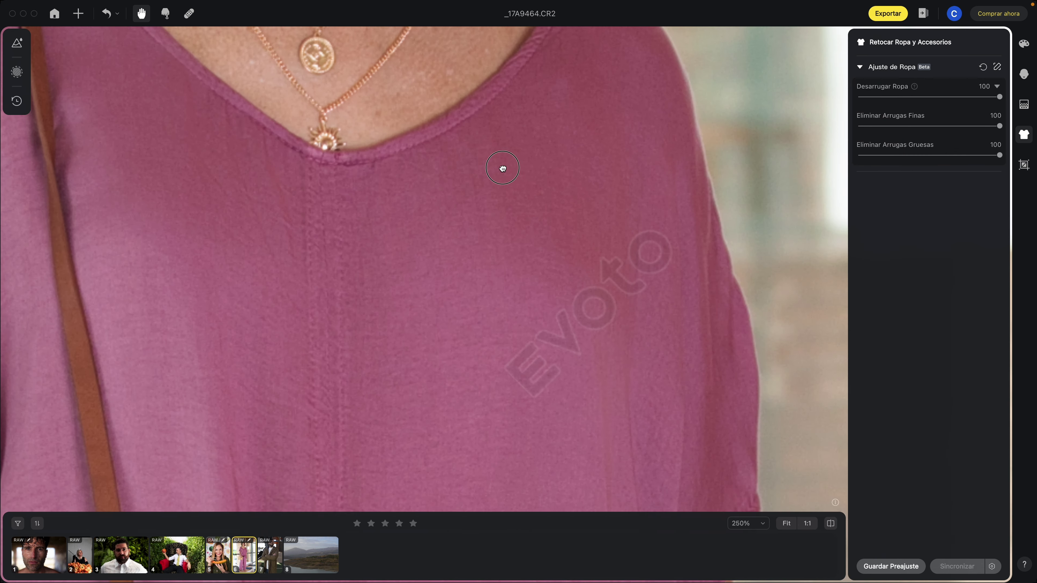
{"action": "scroll", "coordinate": [521, 163], "scroll_direction": "up", "scroll_amount": 5}
{"action": "mouse_move", "coordinate": [543, 201]}
{"action": "left_mouse_down"}
{"action": "mouse_move", "coordinate": [590, 208]}
{"action": "mouse_move", "coordinate": [558, 203]}
{"action": "mouse_move", "coordinate": [505, 220]}
{"action": "left_mouse_up"}
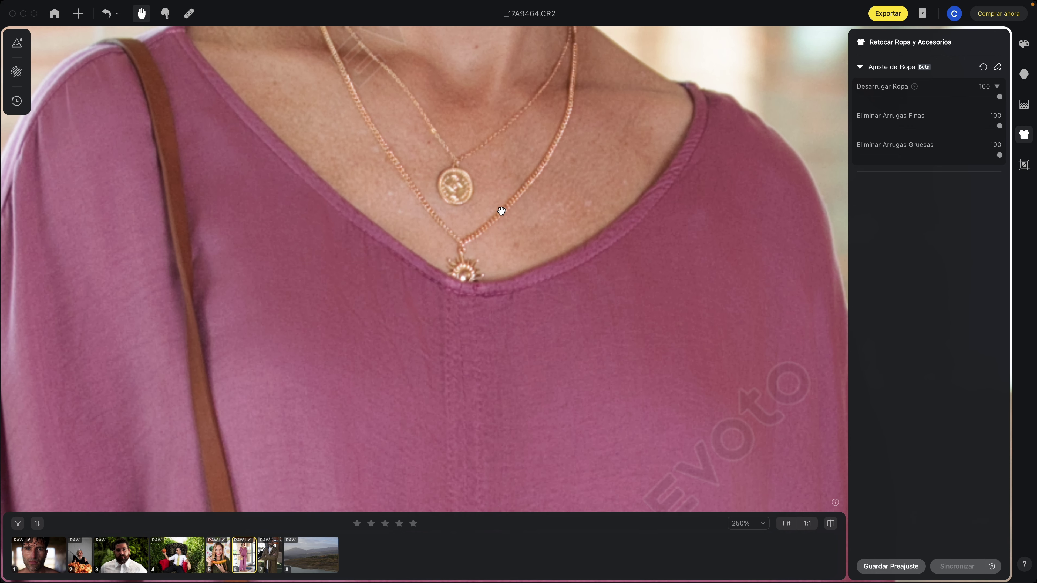
{"action": "scroll", "coordinate": [501, 211], "scroll_direction": "down", "scroll_amount": 1}
{"action": "scroll", "coordinate": [502, 211], "scroll_direction": "down", "scroll_amount": 1}
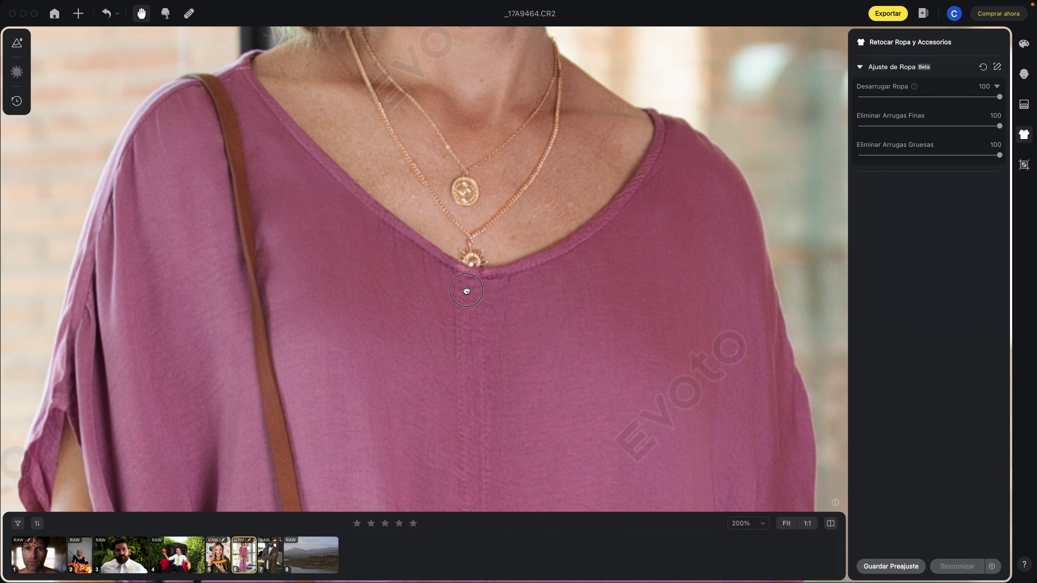
{"action": "scroll", "coordinate": [466, 290], "scroll_direction": "down", "scroll_amount": 3}
{"action": "scroll", "coordinate": [474, 331], "scroll_direction": "down", "scroll_amount": 2}
{"action": "scroll", "coordinate": [463, 215], "scroll_direction": "down", "scroll_amount": 2}
{"action": "scroll", "coordinate": [507, 215], "scroll_direction": "down", "scroll_amount": 3}
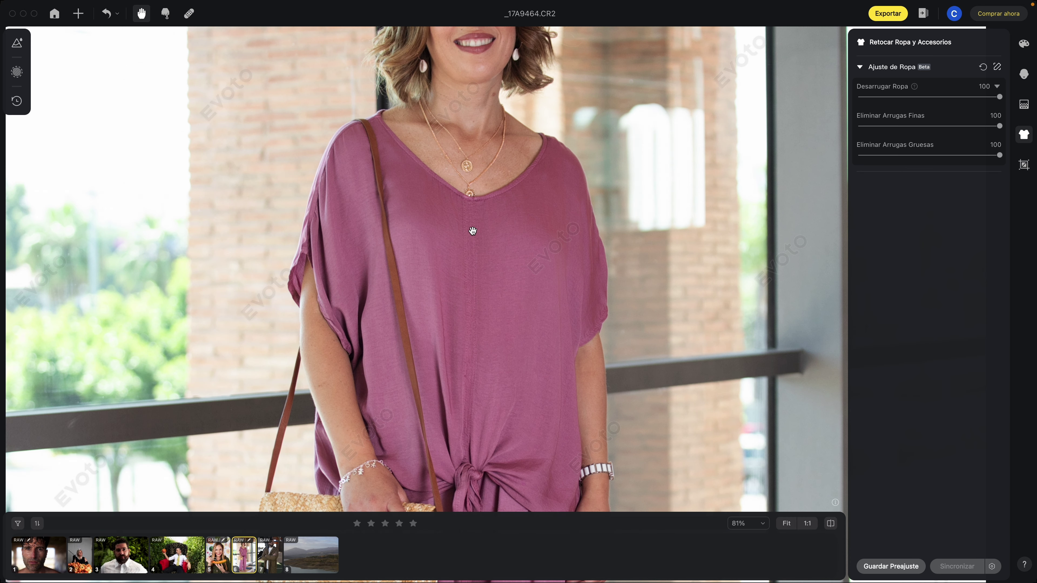
{"action": "left_click_drag", "start_coordinate": [472, 231], "coordinate": [453, 295]}
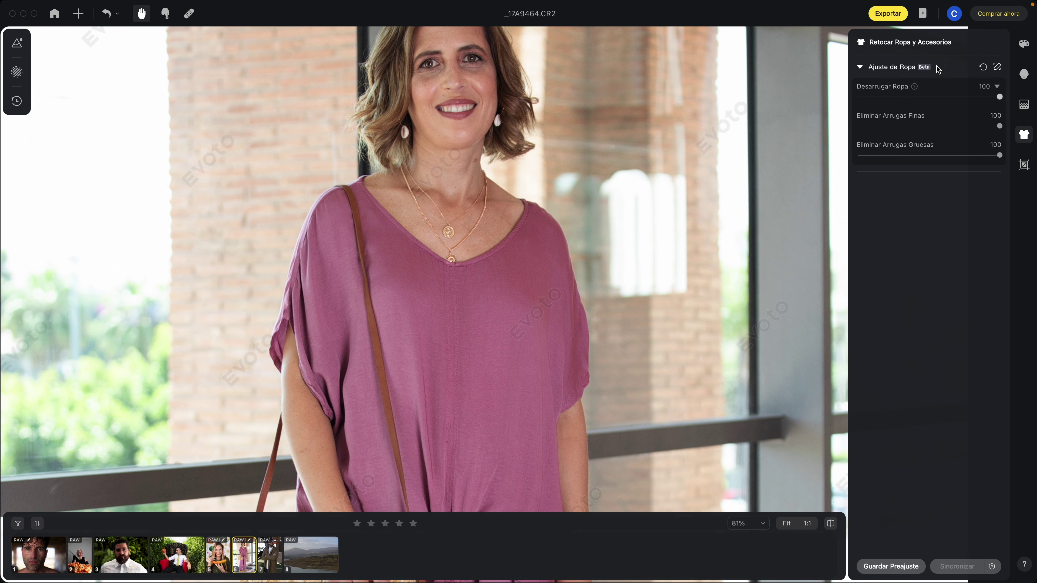
{"action": "key", "text": "super+0"}
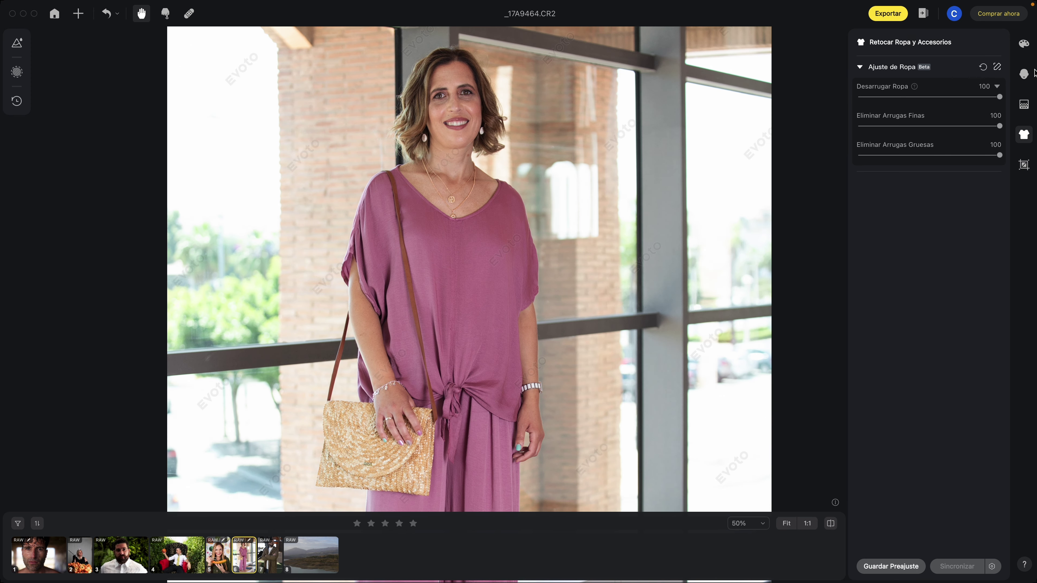
Step: Open Retoque de Retrato and scroll to the Maquillaje preset section
{"action": "left_click", "coordinate": [1023, 74]}
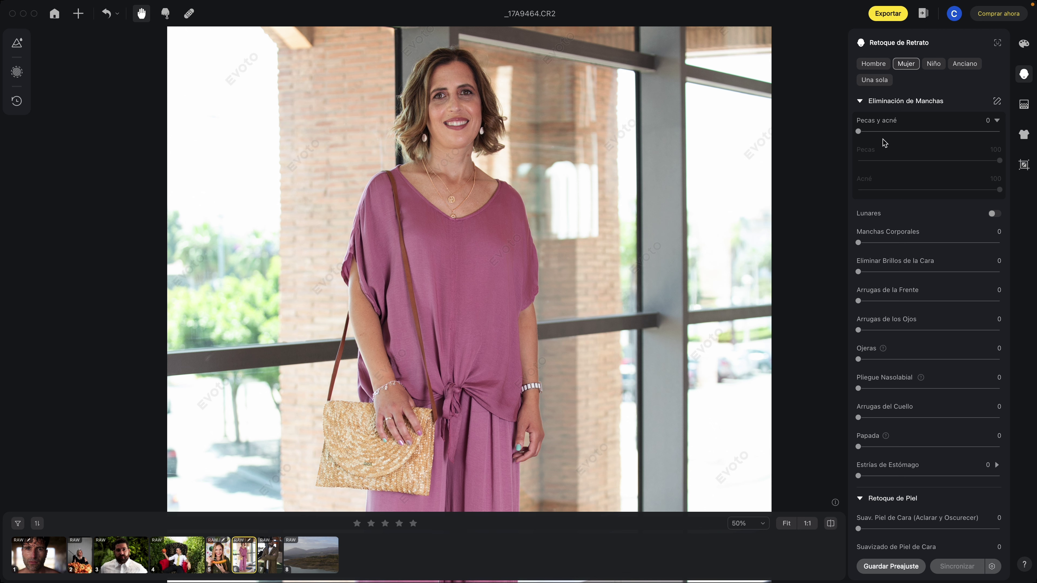
{"action": "scroll", "coordinate": [917, 307], "scroll_direction": "down", "scroll_amount": 2}
{"action": "scroll", "coordinate": [916, 306], "scroll_direction": "down", "scroll_amount": 5}
{"action": "scroll", "coordinate": [917, 309], "scroll_direction": "down", "scroll_amount": 5}
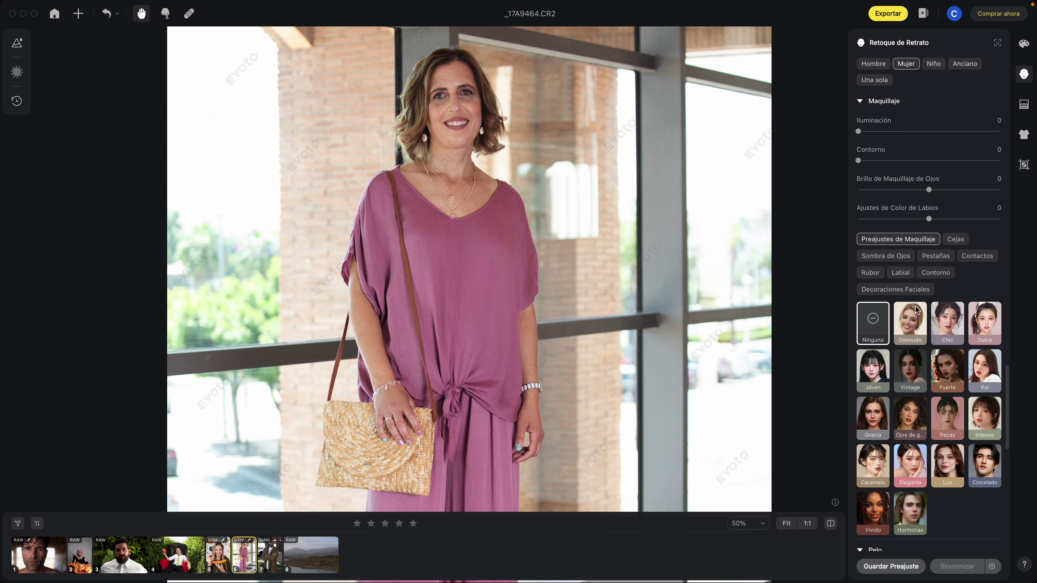
{"action": "scroll", "coordinate": [916, 309], "scroll_direction": "down", "scroll_amount": 5}
{"action": "scroll", "coordinate": [916, 310], "scroll_direction": "up", "scroll_amount": 3}
{"action": "scroll", "coordinate": [458, 125], "scroll_direction": "up", "scroll_amount": 3}
{"action": "scroll", "coordinate": [458, 125], "scroll_direction": "up", "scroll_amount": 2}
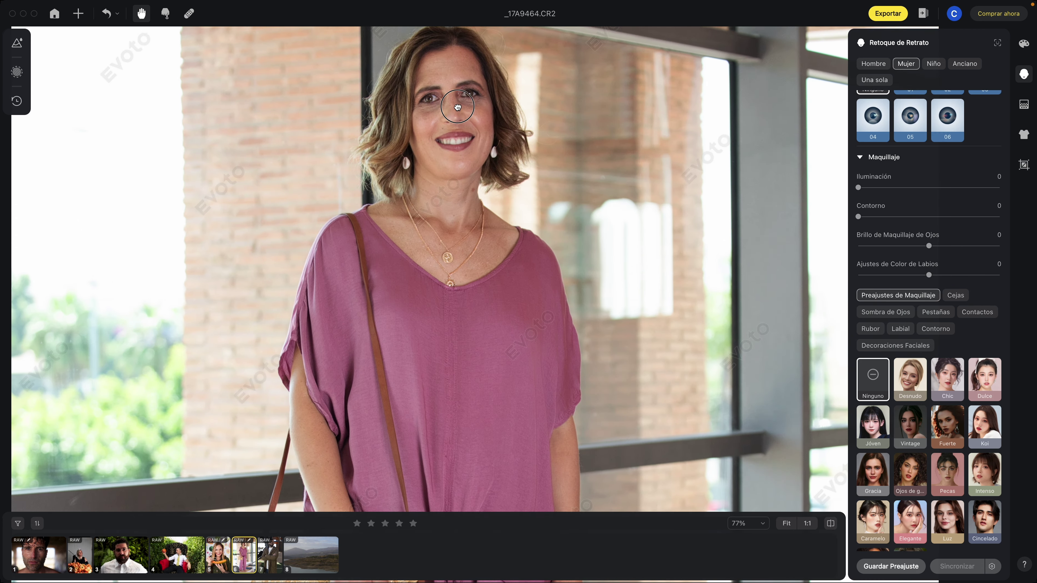
{"action": "scroll", "coordinate": [458, 125], "scroll_direction": "up", "scroll_amount": 2}
{"action": "scroll", "coordinate": [460, 153], "scroll_direction": "up", "scroll_amount": 1}
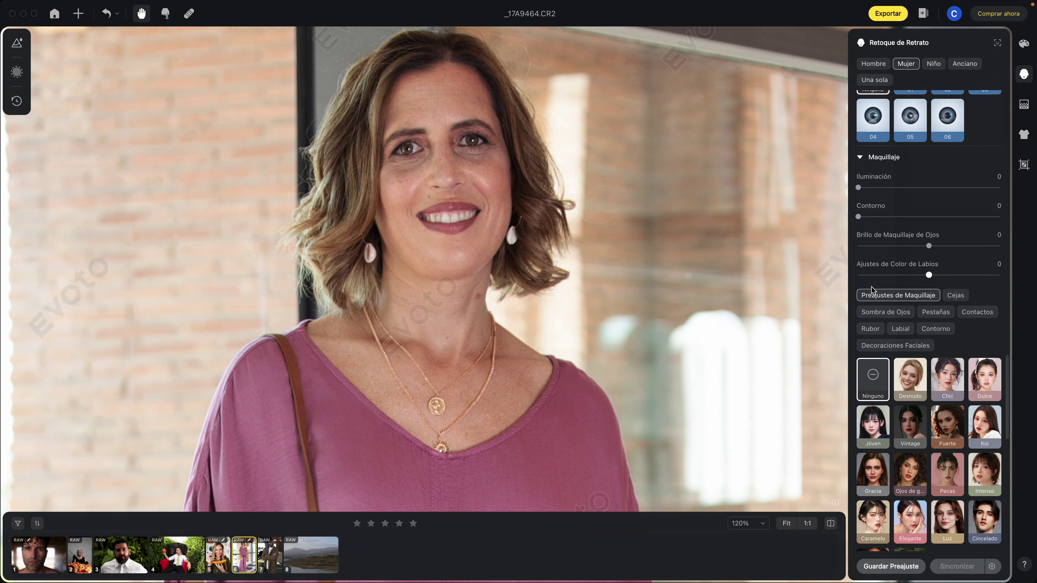
Step: Preview the makeup presets one by one, from Desnudo through Cincelado
{"action": "left_click", "coordinate": [909, 376]}
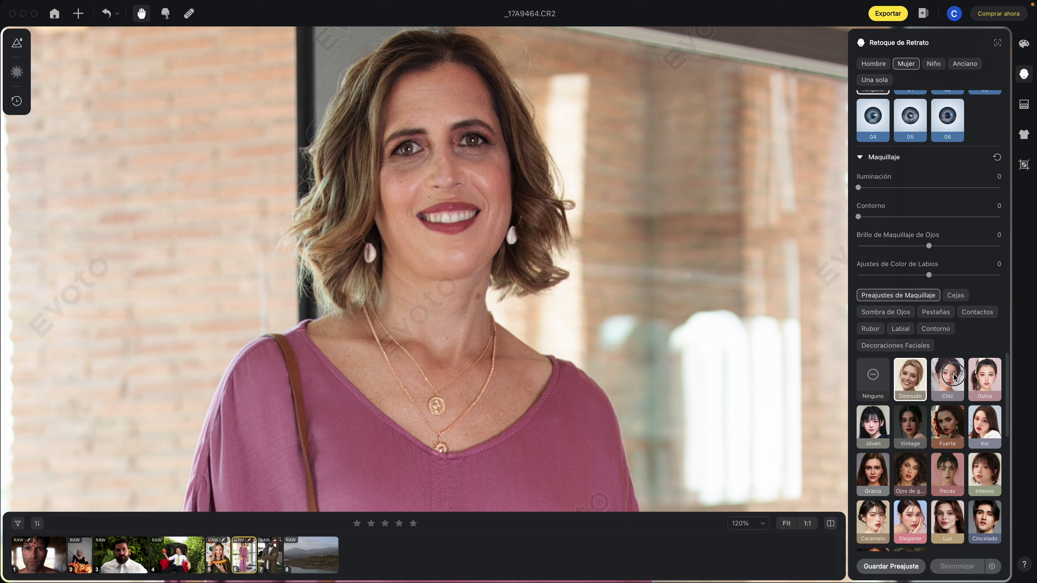
{"action": "left_click", "coordinate": [953, 376]}
{"action": "left_click", "coordinate": [991, 380]}
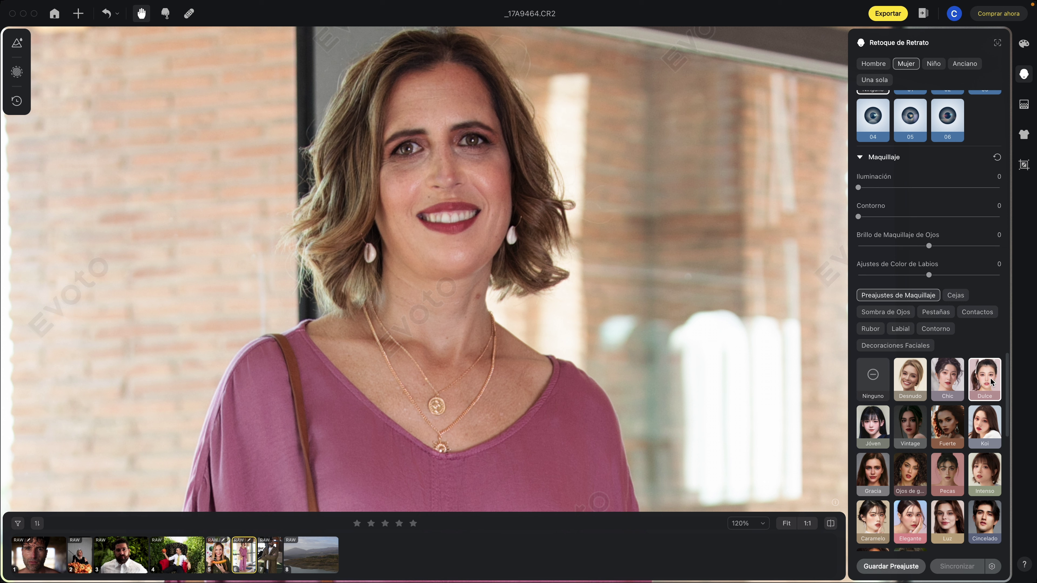
{"action": "left_click", "coordinate": [902, 427]}
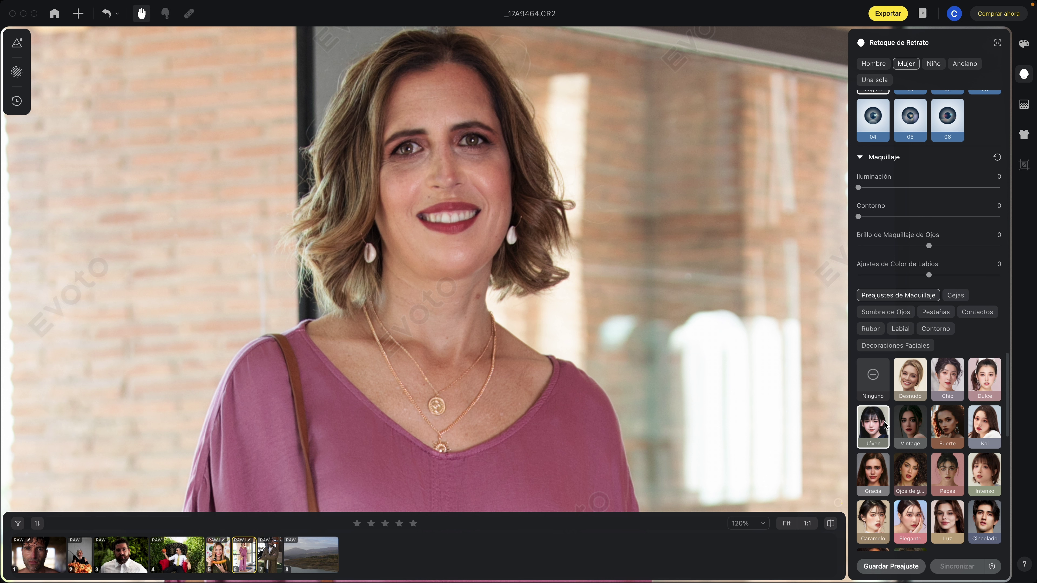
{"action": "left_click", "coordinate": [945, 423]}
{"action": "left_click", "coordinate": [980, 425]}
{"action": "left_click", "coordinate": [979, 470]}
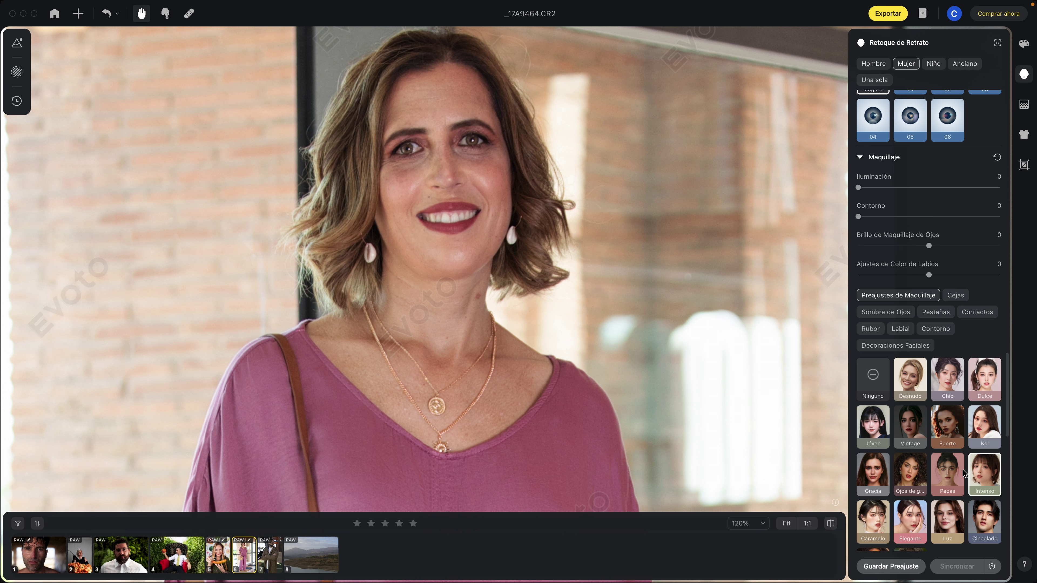
{"action": "left_click", "coordinate": [943, 474]}
{"action": "left_click", "coordinate": [914, 475]}
{"action": "left_click", "coordinate": [874, 476]}
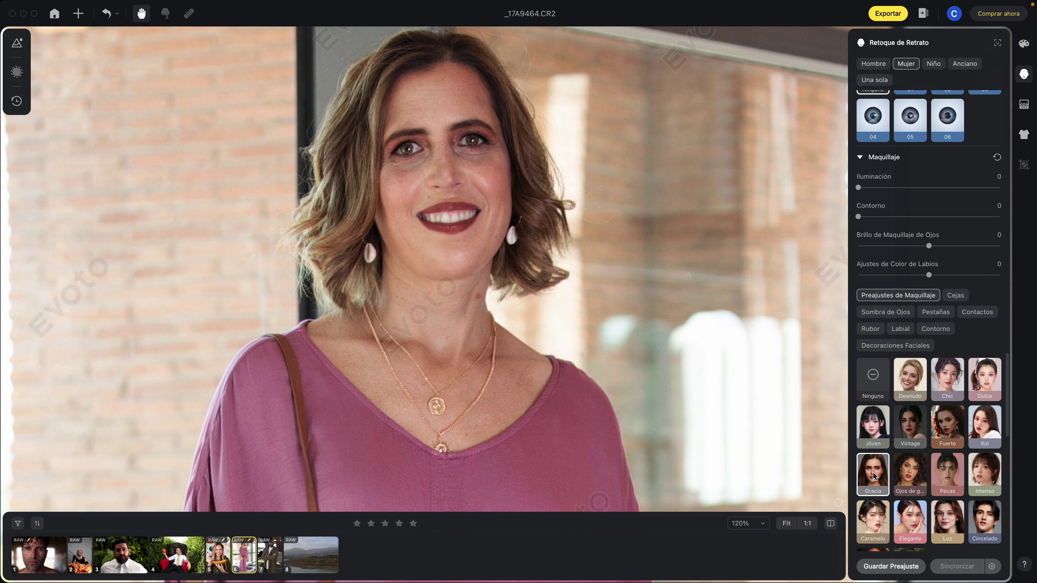
{"action": "left_click", "coordinate": [873, 519]}
{"action": "left_click", "coordinate": [910, 519]}
{"action": "left_click", "coordinate": [947, 519]}
{"action": "left_click", "coordinate": [982, 515]}
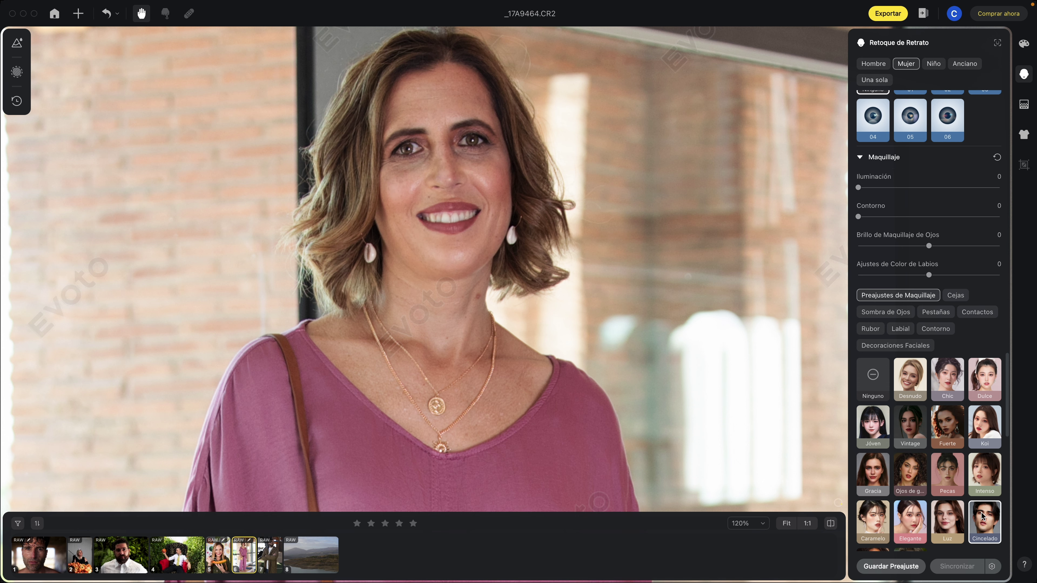
Step: Try the Hormonas preset at full amount, then the Jóven preset
{"action": "scroll", "coordinate": [621, 266], "scroll_direction": "down", "scroll_amount": 3}
{"action": "scroll", "coordinate": [935, 409], "scroll_direction": "down", "scroll_amount": 5}
{"action": "left_click", "coordinate": [910, 383]}
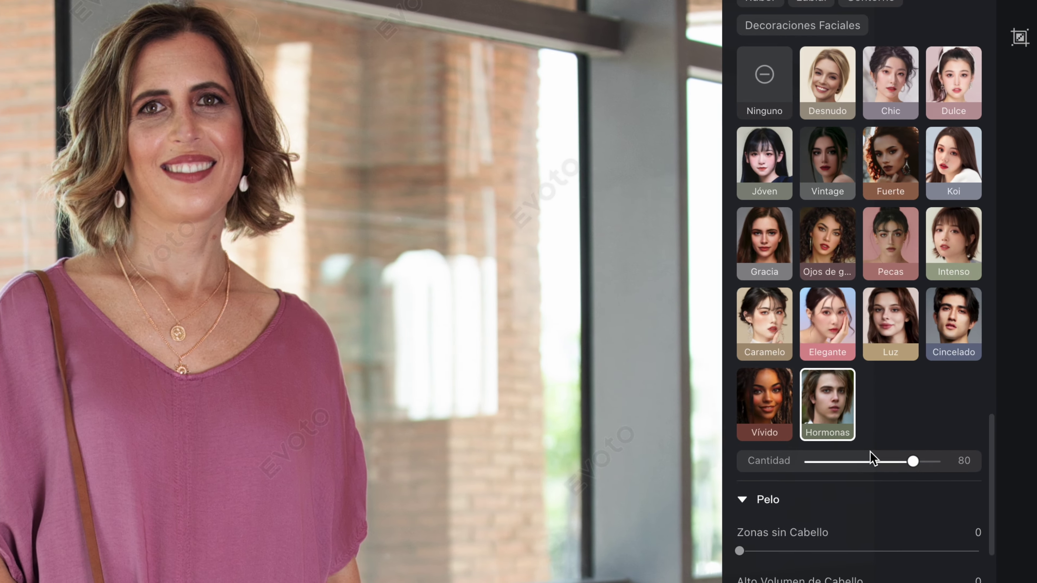
{"action": "left_click_drag", "start_coordinate": [914, 461], "coordinate": [776, 463]}
{"action": "left_click", "coordinate": [941, 461]}
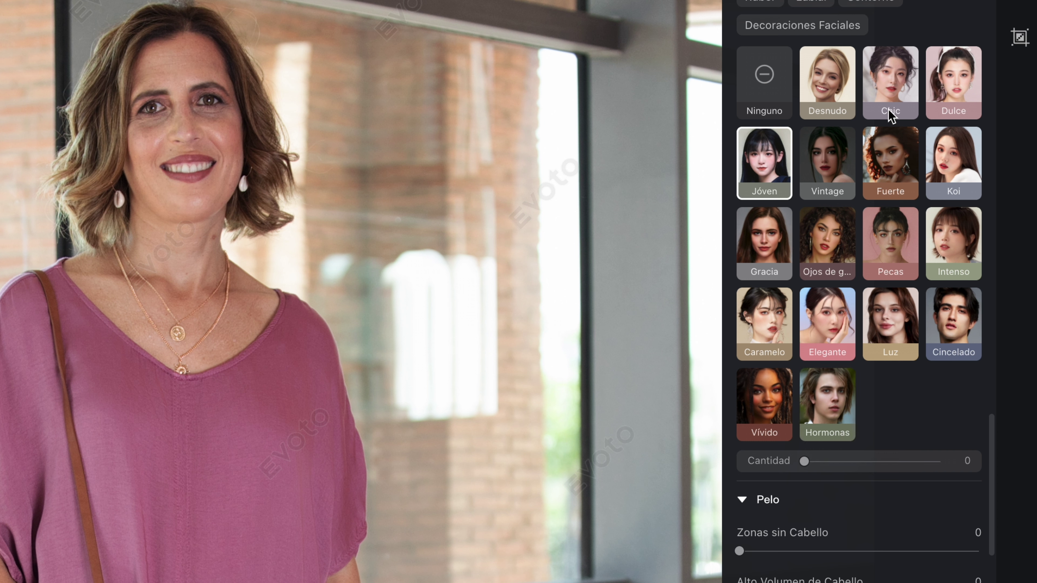
Step: Apply the Dulce makeup preset and lower its Cantidad to 29
{"action": "left_click", "coordinate": [952, 88]}
{"action": "left_click", "coordinate": [831, 469]}
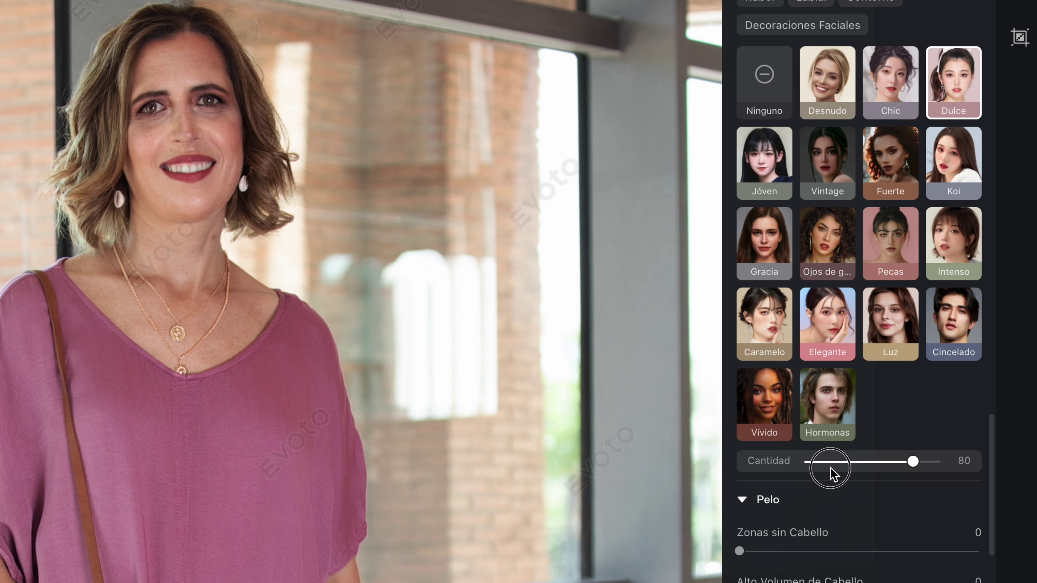
{"action": "left_click", "coordinate": [843, 465]}
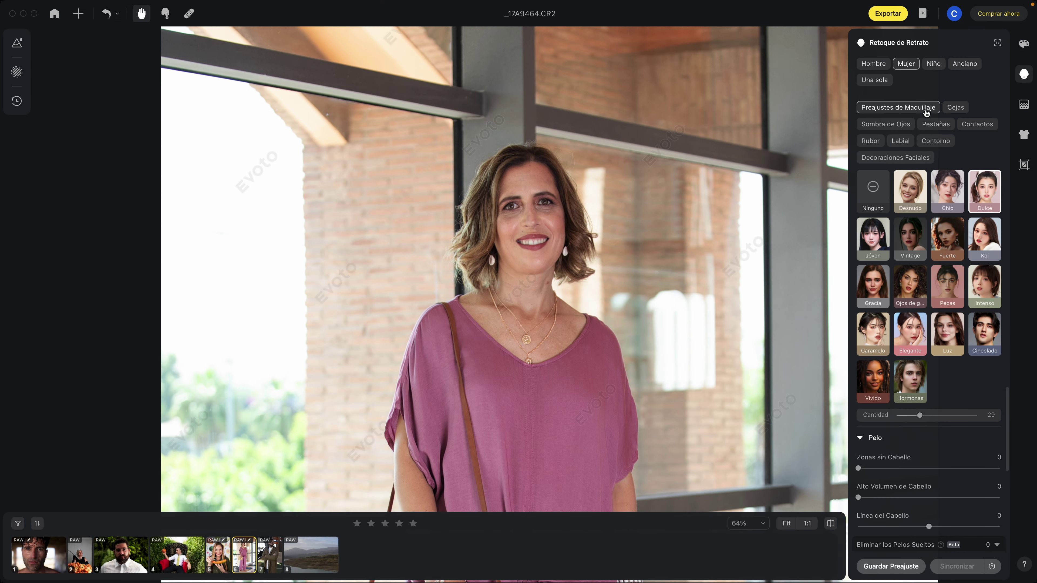
Step: Browse the eyebrow, eyeshadow and eyelash options, then apply Labial shade 04 after trying 02 and 01
{"action": "left_click", "coordinate": [955, 109]}
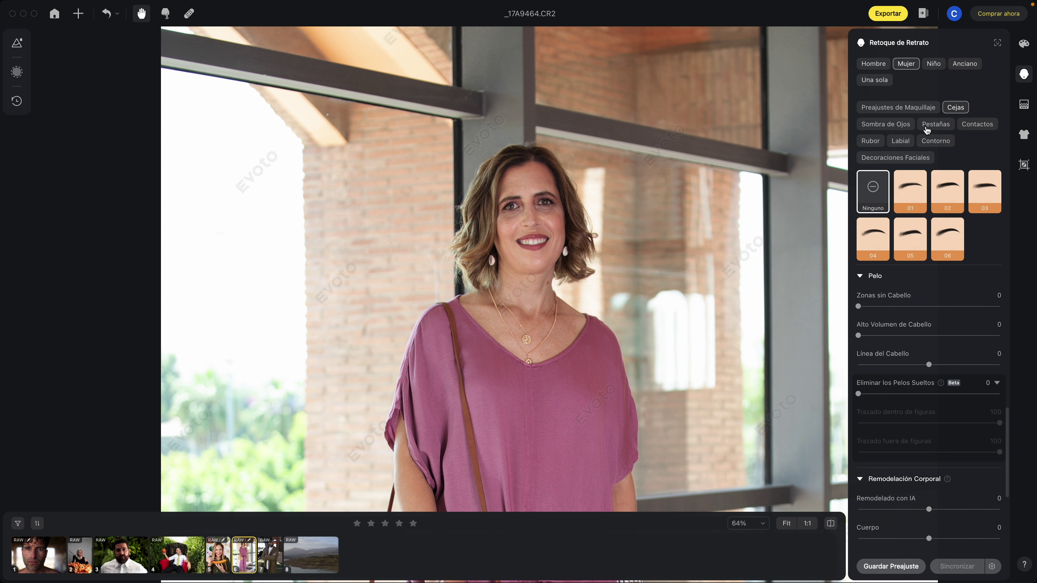
{"action": "left_click", "coordinate": [911, 126]}
{"action": "left_click", "coordinate": [948, 131]}
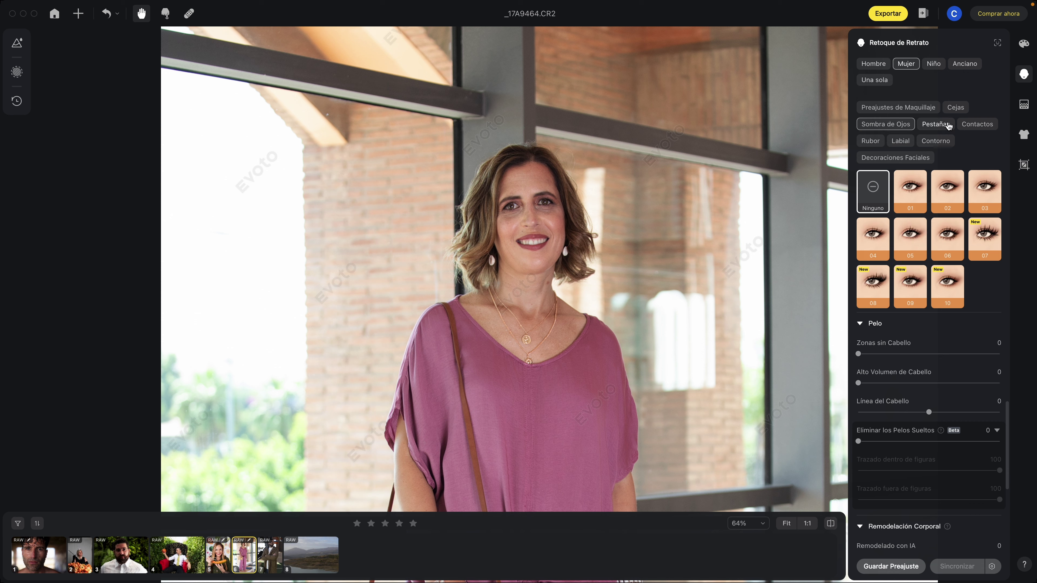
{"action": "left_click", "coordinate": [900, 140]}
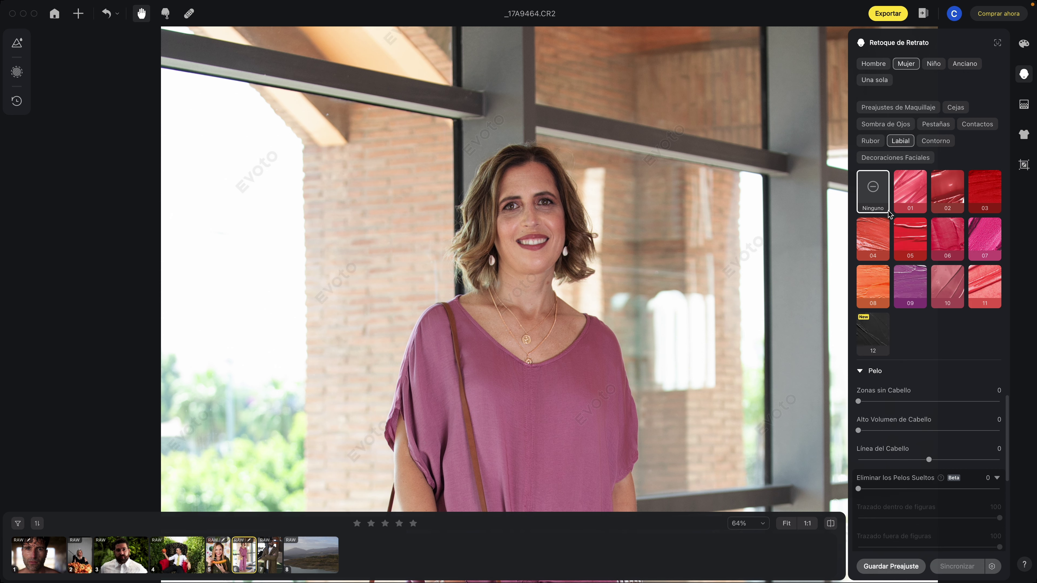
{"action": "left_click", "coordinate": [947, 189]}
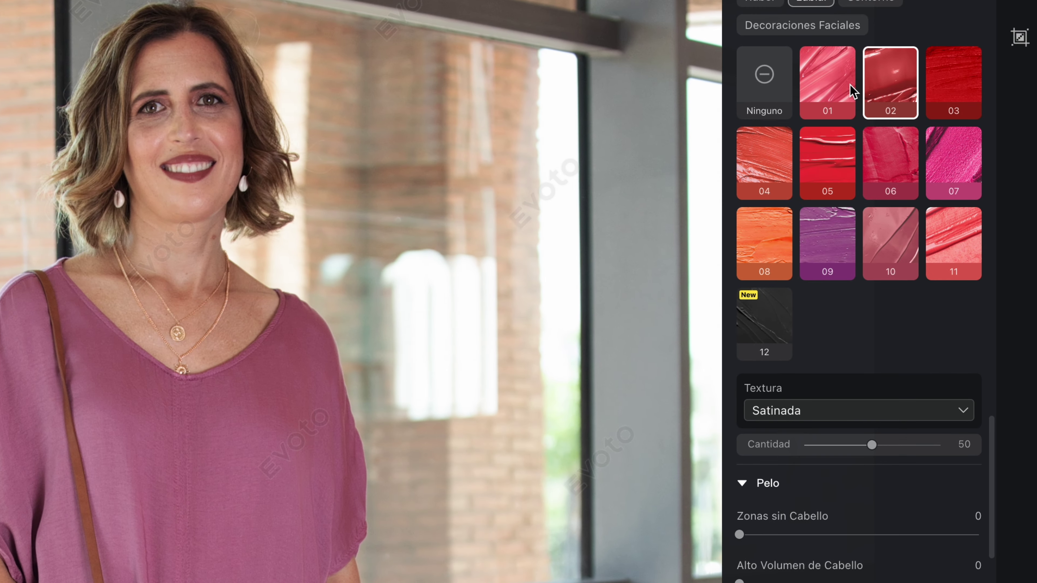
{"action": "left_click", "coordinate": [835, 76]}
{"action": "left_click", "coordinate": [782, 175]}
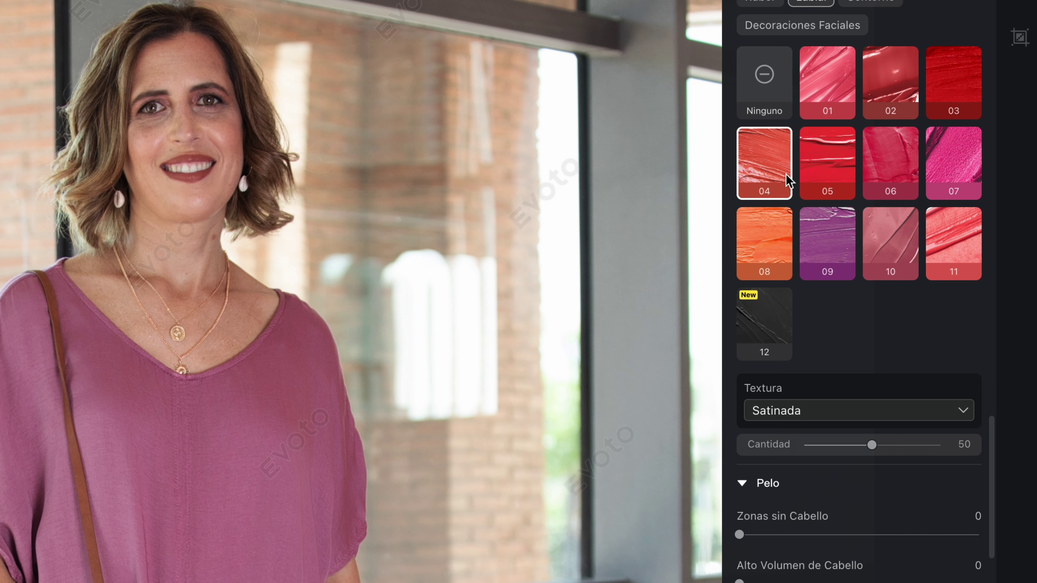
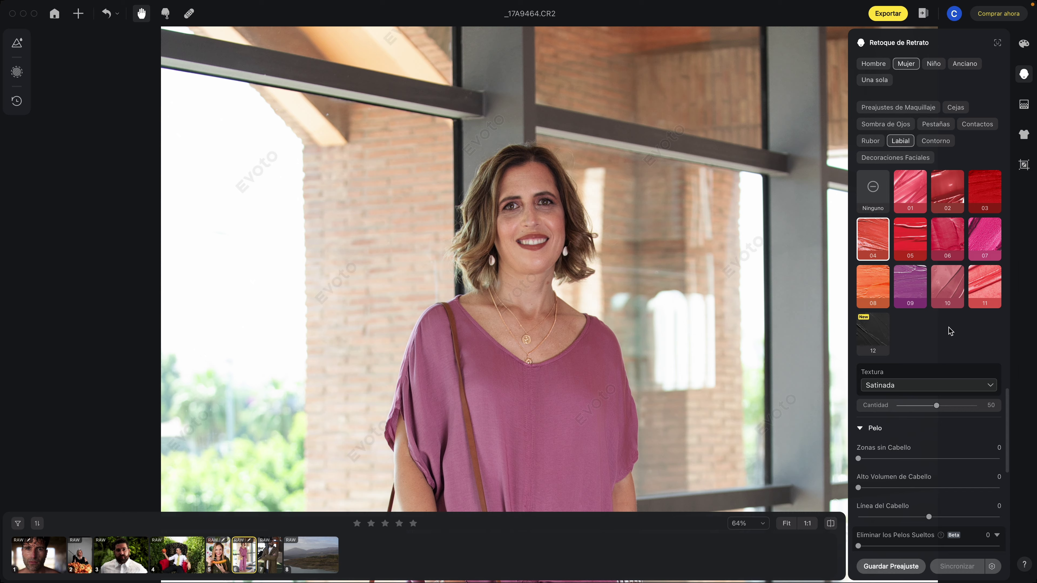
Step: Try AI body reshaping on the pink-outfit portrait, reset it to 0, and set Cuerpo to 24
{"action": "scroll", "coordinate": [954, 440], "scroll_direction": "down", "scroll_amount": 10}
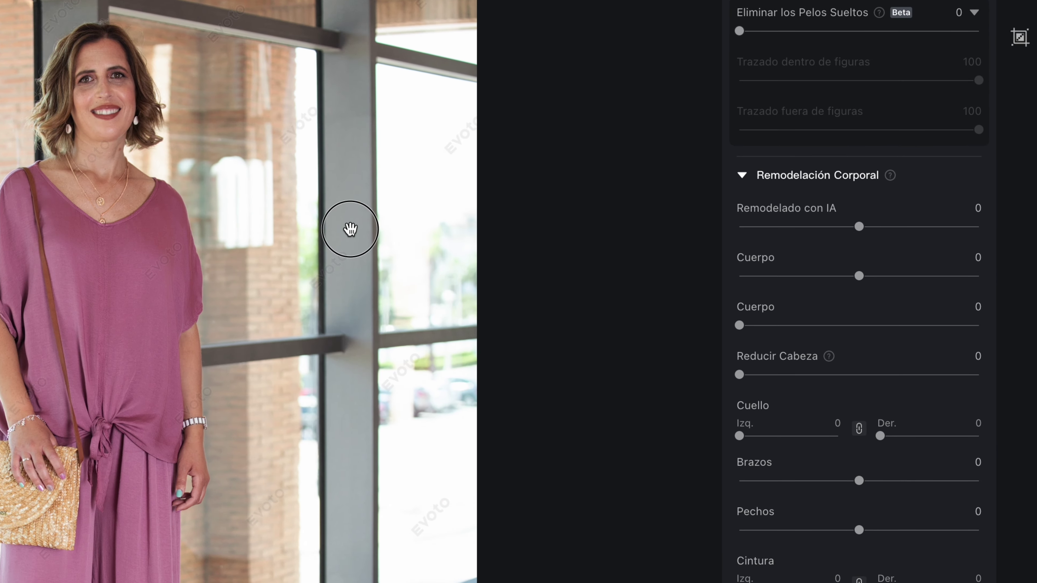
{"action": "left_click_drag", "start_coordinate": [347, 232], "coordinate": [361, 220]}
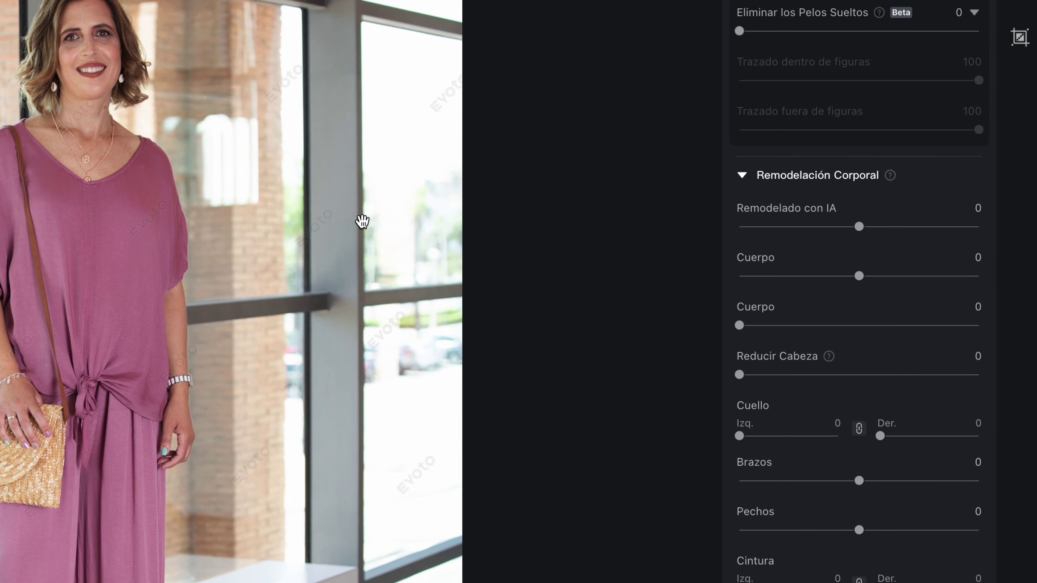
{"action": "left_click_drag", "start_coordinate": [859, 226], "coordinate": [872, 227]}
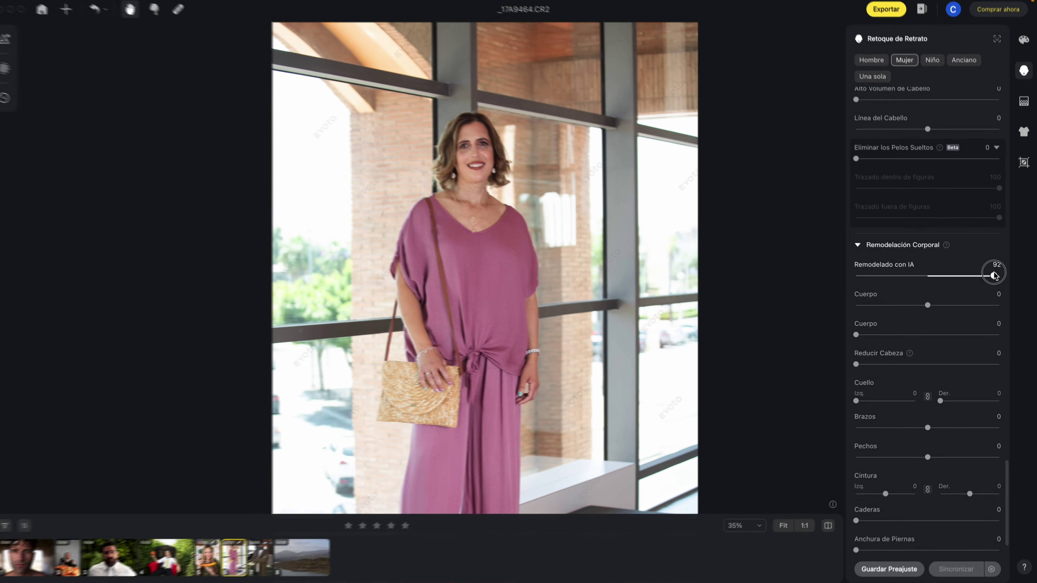
{"action": "mouse_move", "coordinate": [927, 281]}
{"action": "left_mouse_down"}
{"action": "mouse_move", "coordinate": [834, 278]}
{"action": "mouse_move", "coordinate": [1000, 271]}
{"action": "mouse_move", "coordinate": [873, 278]}
{"action": "left_mouse_up"}
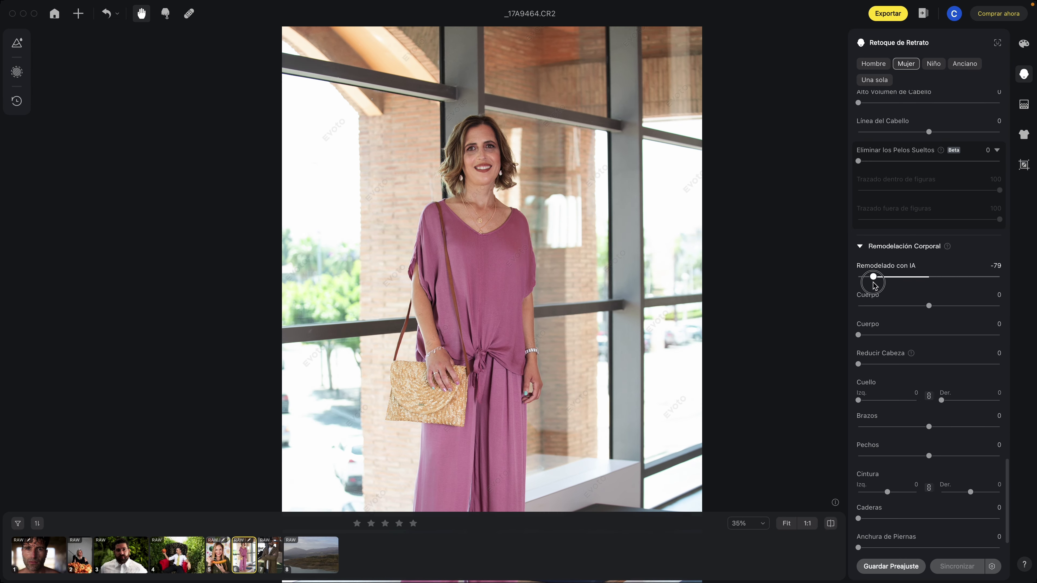
{"action": "double_click", "coordinate": [873, 277]}
{"action": "mouse_move", "coordinate": [929, 306]}
{"action": "left_mouse_down"}
{"action": "mouse_move", "coordinate": [942, 306]}
{"action": "mouse_move", "coordinate": [914, 306]}
{"action": "mouse_move", "coordinate": [943, 307]}
{"action": "mouse_move", "coordinate": [927, 306]}
{"action": "left_mouse_up"}
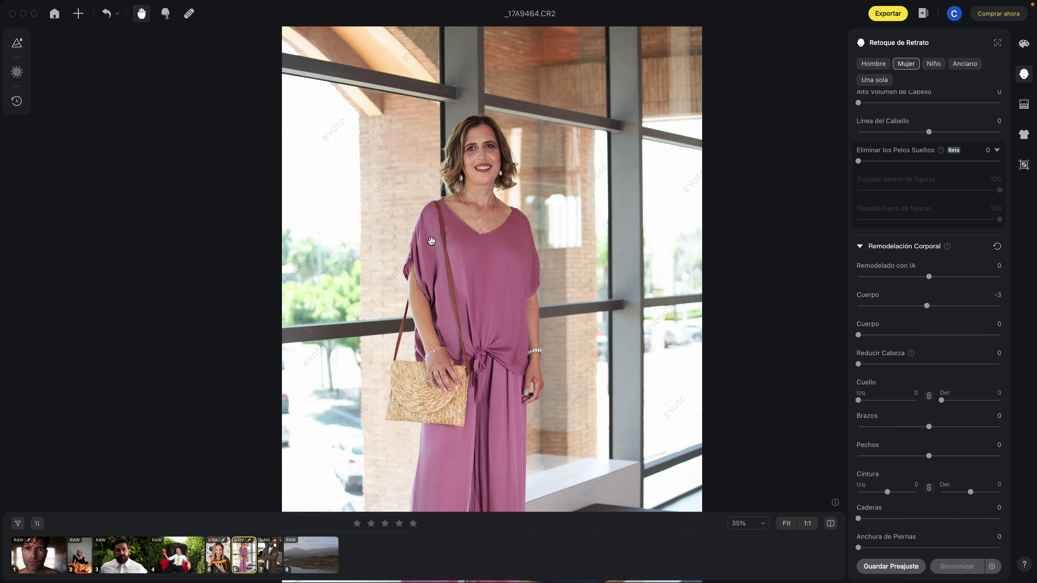
{"action": "mouse_move", "coordinate": [926, 305]}
{"action": "left_mouse_down"}
{"action": "mouse_move", "coordinate": [903, 306]}
{"action": "mouse_move", "coordinate": [942, 305]}
{"action": "mouse_move", "coordinate": [891, 303]}
{"action": "mouse_move", "coordinate": [933, 297]}
{"action": "left_mouse_up"}
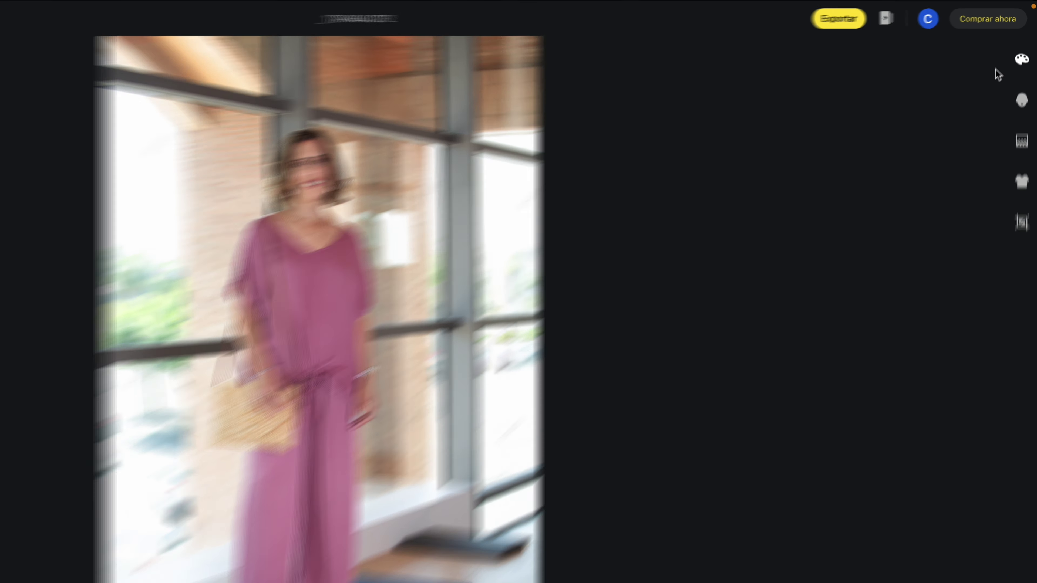
Step: Give the portrait exposure 0.5, Iluminación -100 and Sombras -8, then bring up _DSC8954.ARW
{"action": "left_click", "coordinate": [1019, 74]}
{"action": "scroll", "coordinate": [861, 449], "scroll_direction": "down", "scroll_amount": 1}
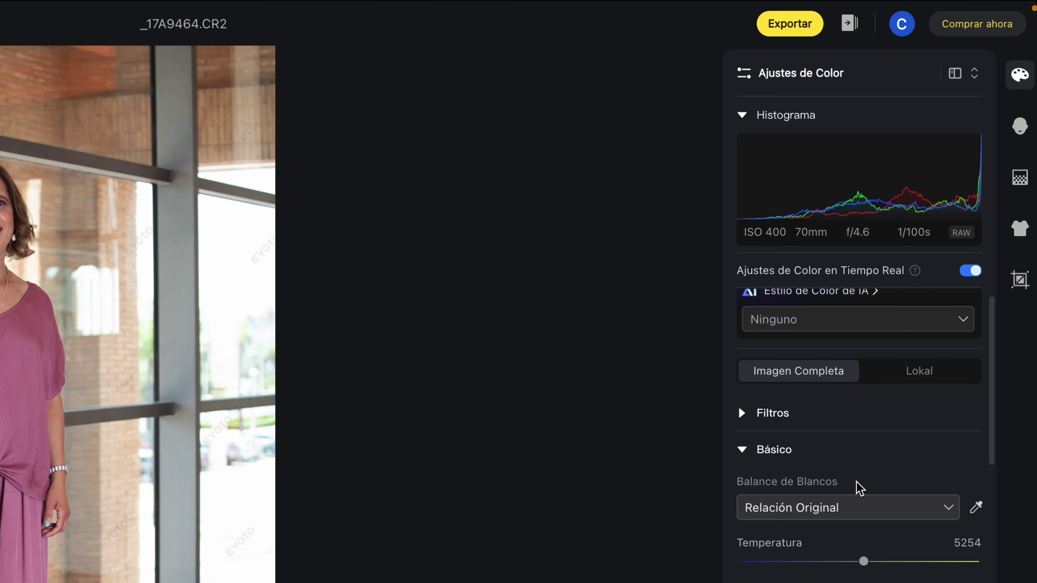
{"action": "scroll", "coordinate": [859, 488], "scroll_direction": "down", "scroll_amount": 1}
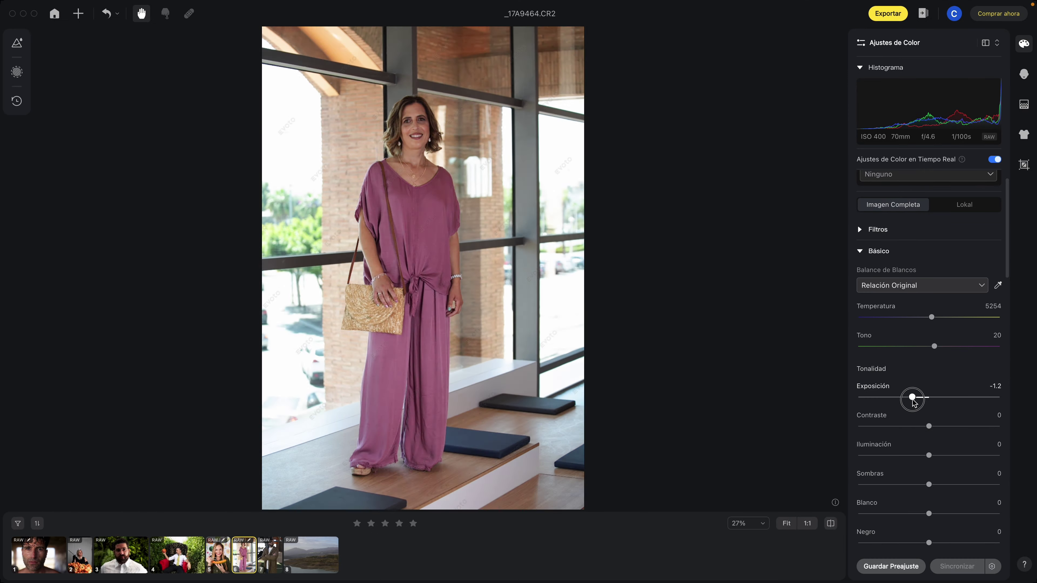
{"action": "left_click_drag", "start_coordinate": [910, 399], "coordinate": [936, 400]}
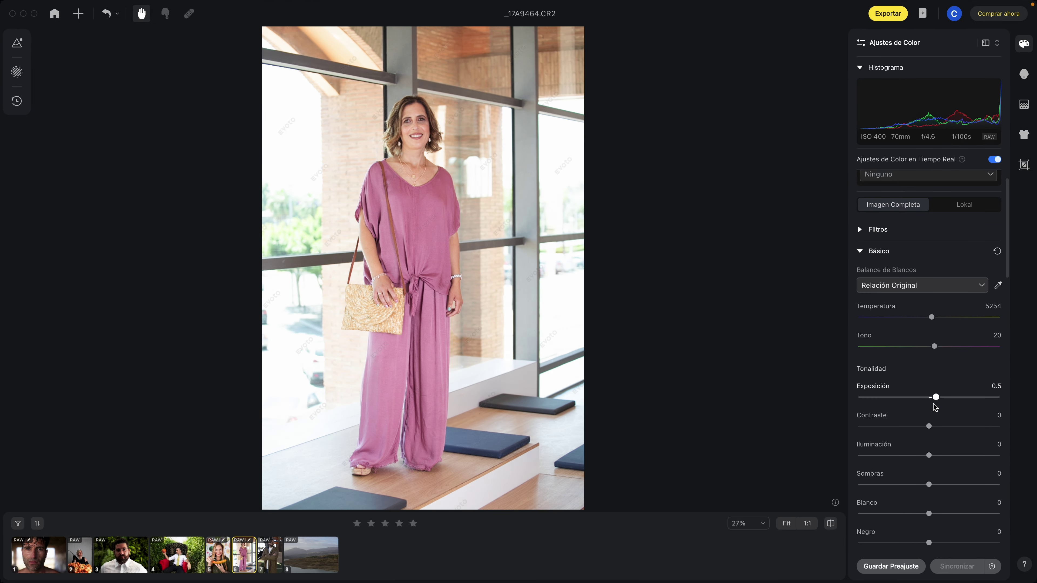
{"action": "left_click_drag", "start_coordinate": [929, 455], "coordinate": [839, 454]}
{"action": "left_click", "coordinate": [923, 484]}
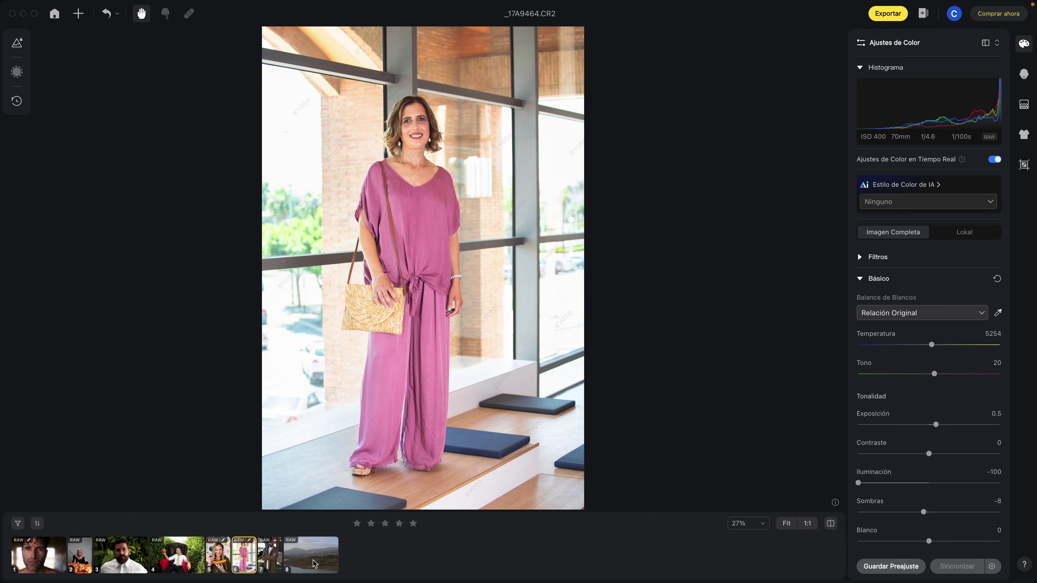
{"action": "left_click", "coordinate": [315, 564]}
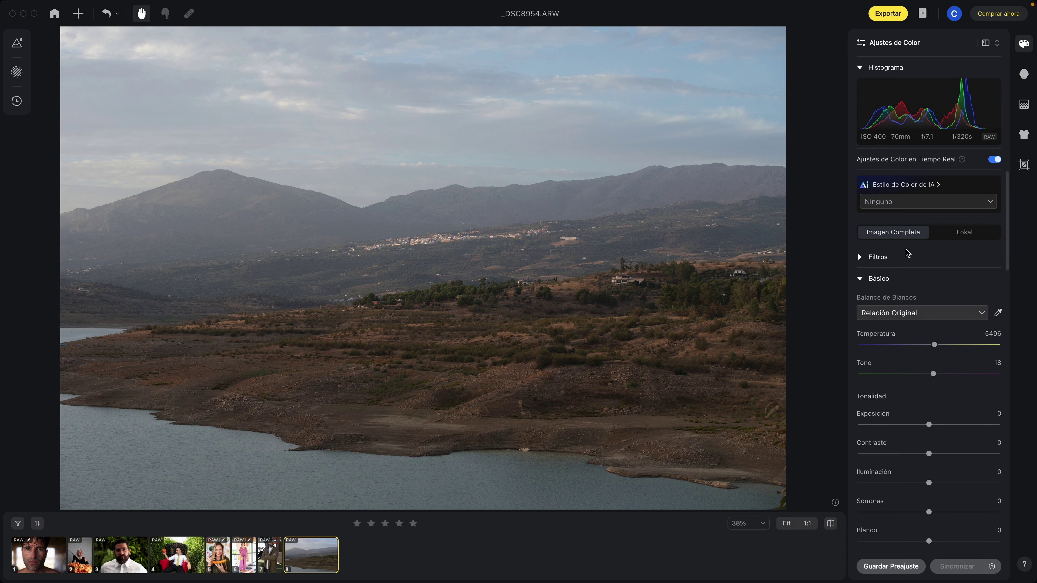
Step: Lower the landscape's Iluminación and fine-tune its exposure in Ajustes de Color
{"action": "scroll", "coordinate": [927, 392], "scroll_direction": "down", "scroll_amount": 2}
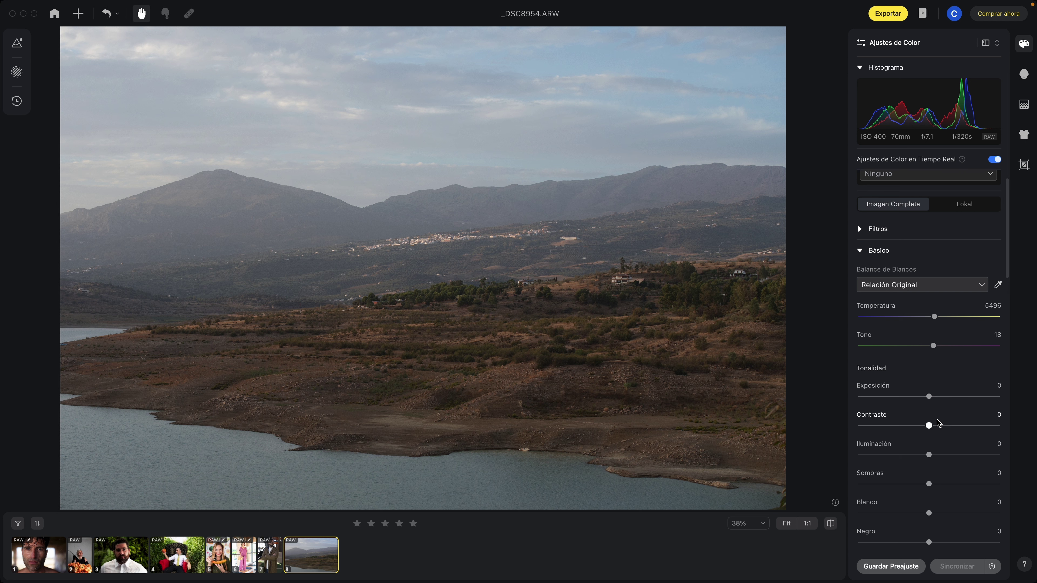
{"action": "left_click", "coordinate": [892, 439]}
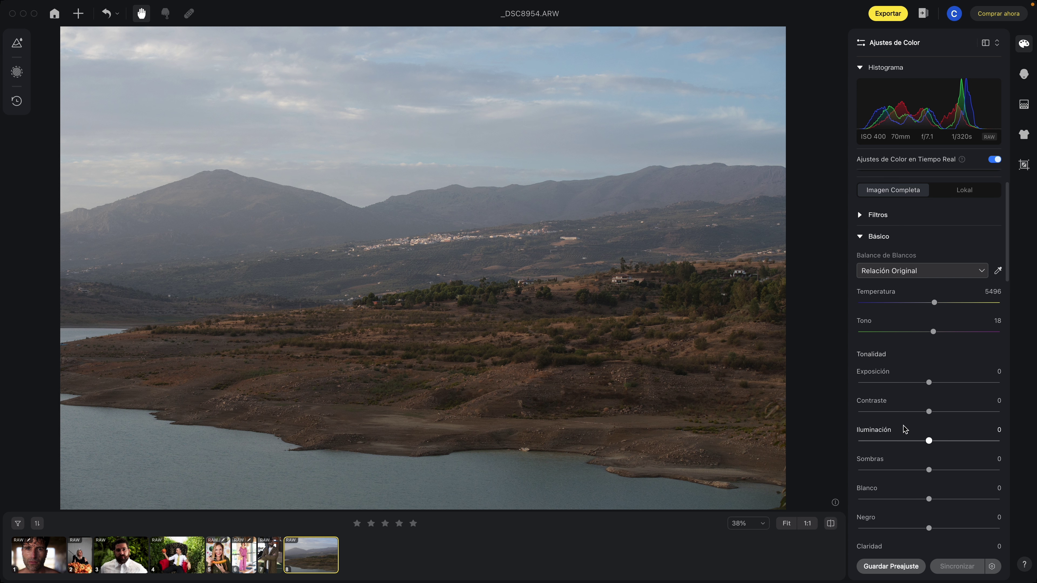
{"action": "left_click_drag", "start_coordinate": [929, 441], "coordinate": [907, 440]}
{"action": "left_click", "coordinate": [933, 382]}
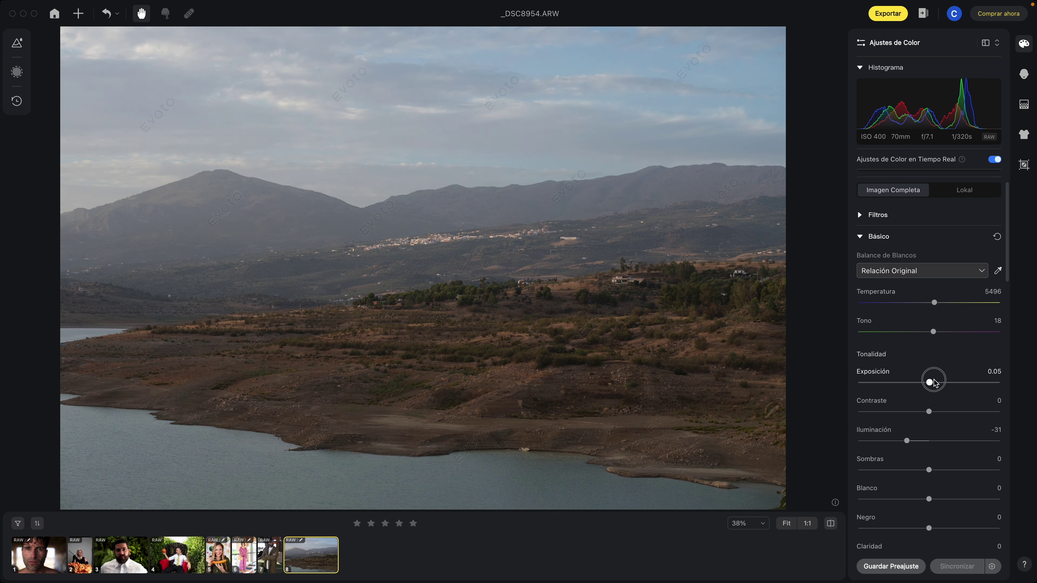
{"action": "left_click_drag", "start_coordinate": [935, 382], "coordinate": [940, 437]}
{"action": "scroll", "coordinate": [929, 384], "scroll_direction": "down", "scroll_amount": 5}
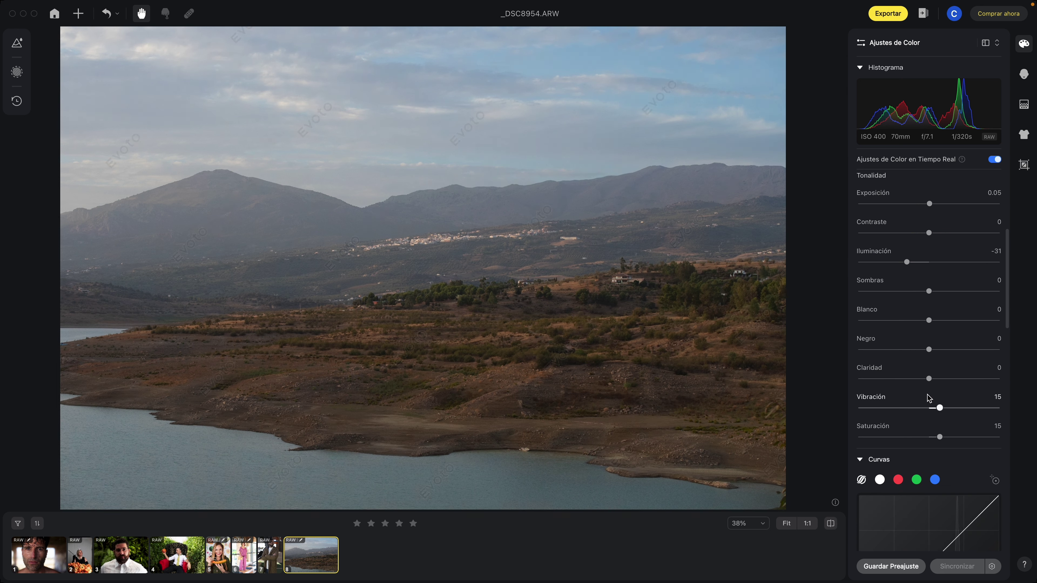
Step: Set saturation 15, clarity 24, shadows 31, exposure 0.4 and contrast 17, then show Ajustes de Fondo
{"action": "mouse_move", "coordinate": [929, 379]}
{"action": "left_mouse_down"}
{"action": "mouse_move", "coordinate": [947, 378]}
{"action": "mouse_move", "coordinate": [919, 378]}
{"action": "mouse_move", "coordinate": [953, 379]}
{"action": "mouse_move", "coordinate": [925, 349]}
{"action": "mouse_move", "coordinate": [951, 291]}
{"action": "left_mouse_up"}
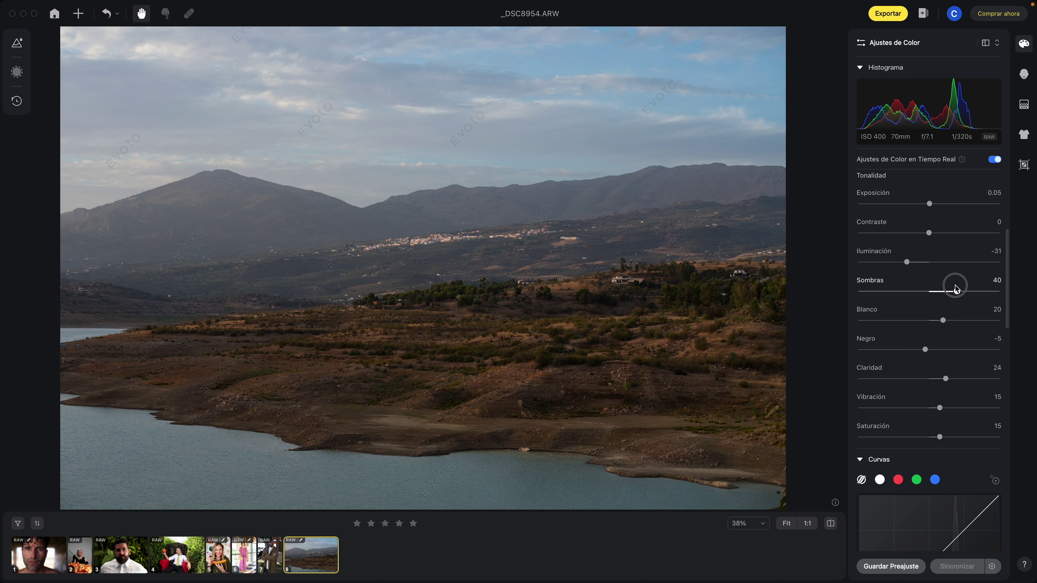
{"action": "left_click_drag", "start_coordinate": [907, 262], "coordinate": [906, 262]}
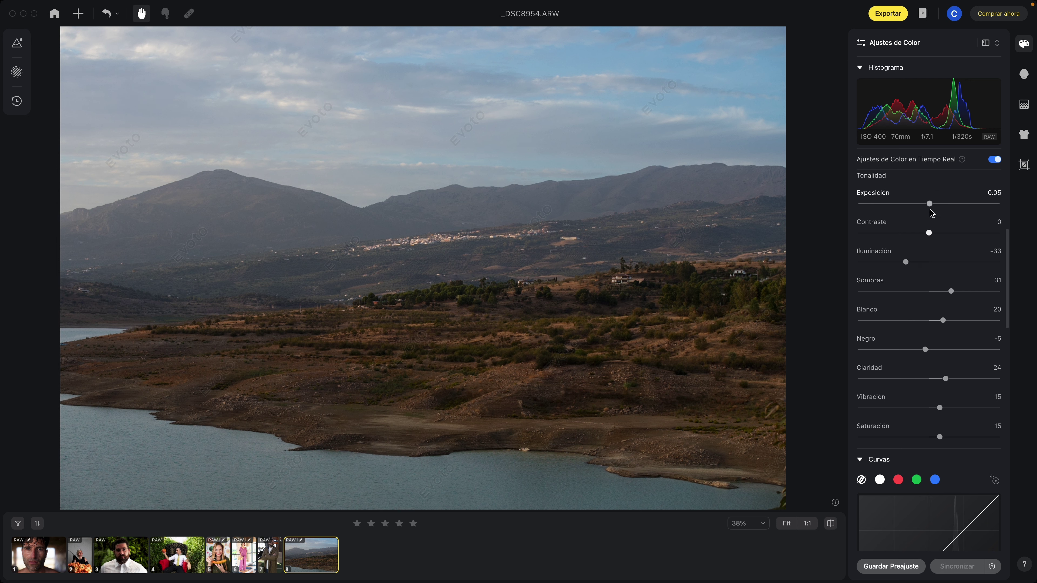
{"action": "left_click_drag", "start_coordinate": [929, 204], "coordinate": [941, 233]}
{"action": "mouse_move", "coordinate": [426, 282]}
{"action": "left_mouse_down"}
{"action": "mouse_move", "coordinate": [425, 247]}
{"action": "mouse_move", "coordinate": [440, 326]}
{"action": "left_mouse_up"}
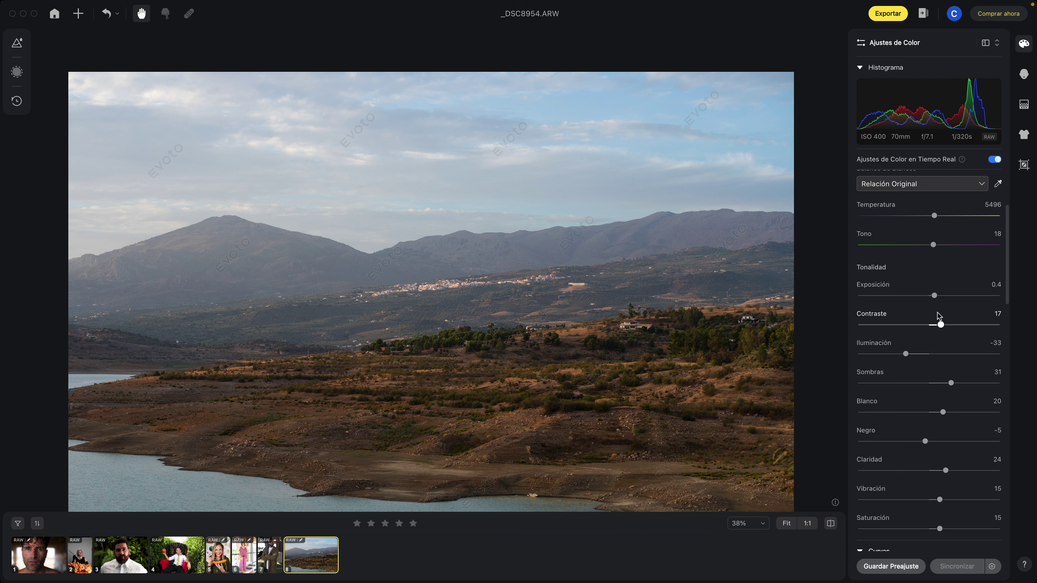
{"action": "left_click", "coordinate": [931, 295]}
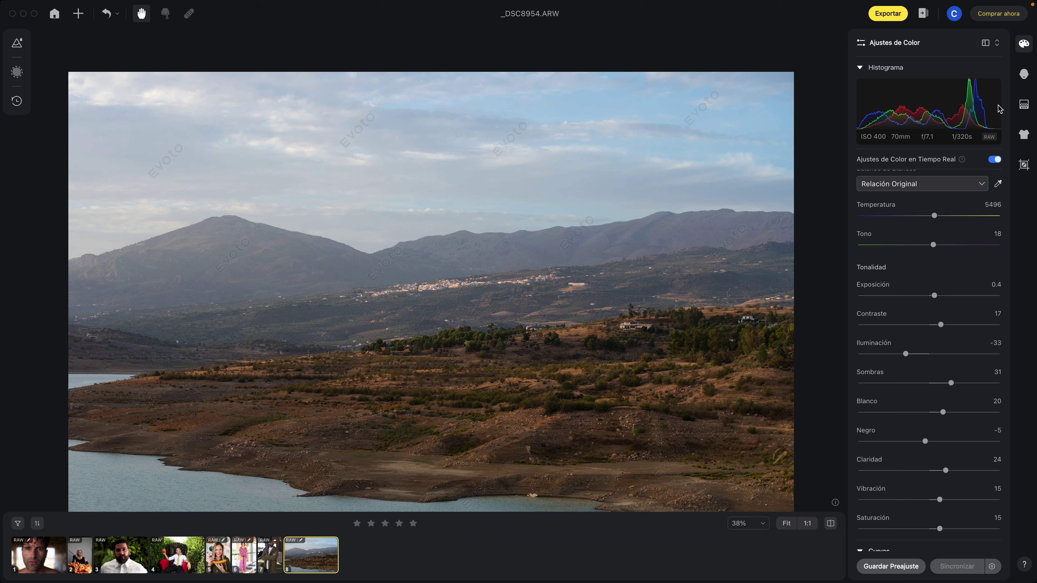
{"action": "left_click", "coordinate": [1024, 104]}
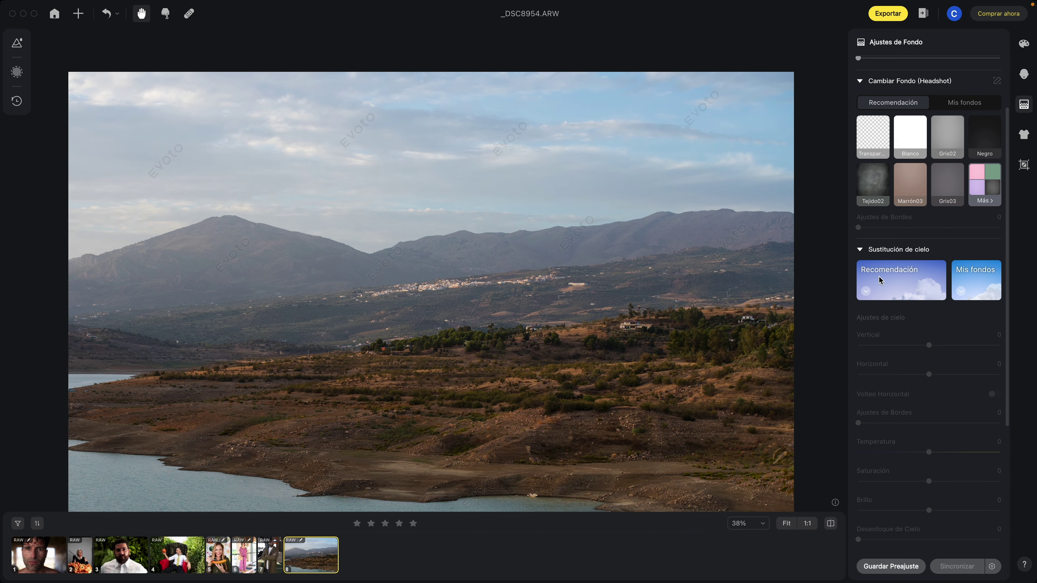
Step: Replace the sky with recommended Cielo Azul sky 06 and set its opacity to 72
{"action": "left_click", "coordinate": [886, 282]}
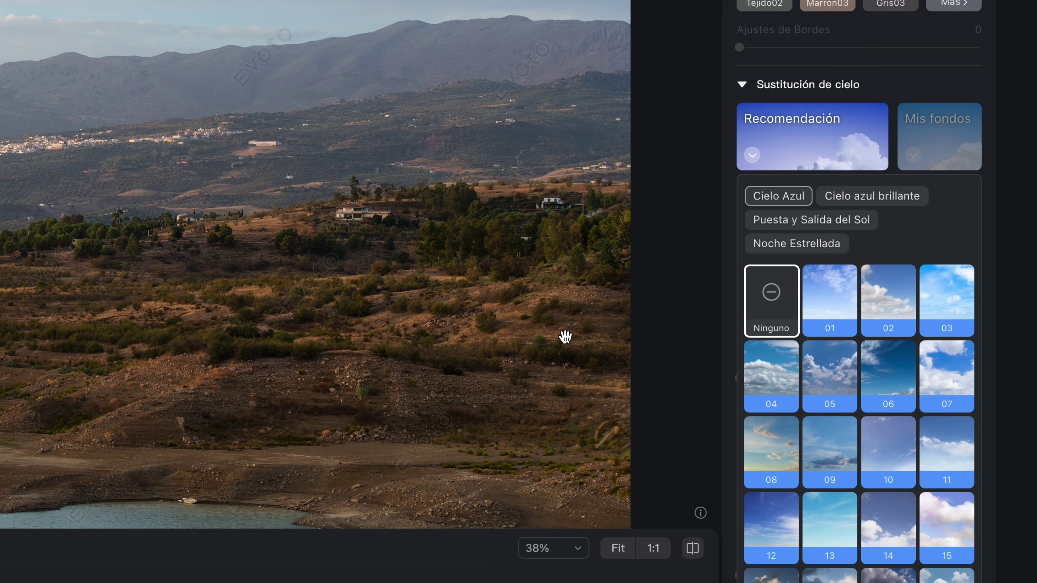
{"action": "scroll", "coordinate": [873, 325], "scroll_direction": "down", "scroll_amount": 2}
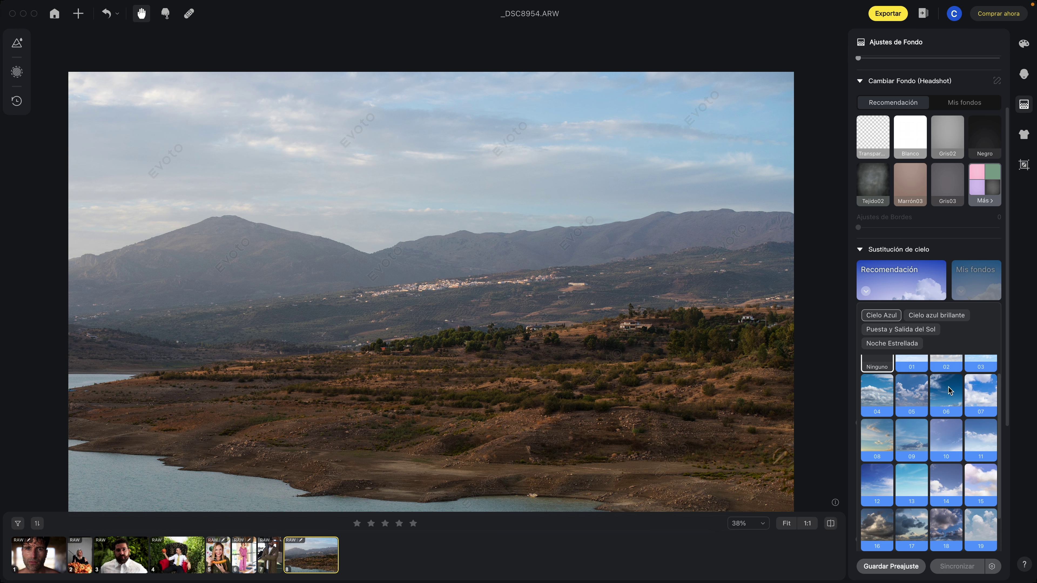
{"action": "left_click", "coordinate": [948, 390]}
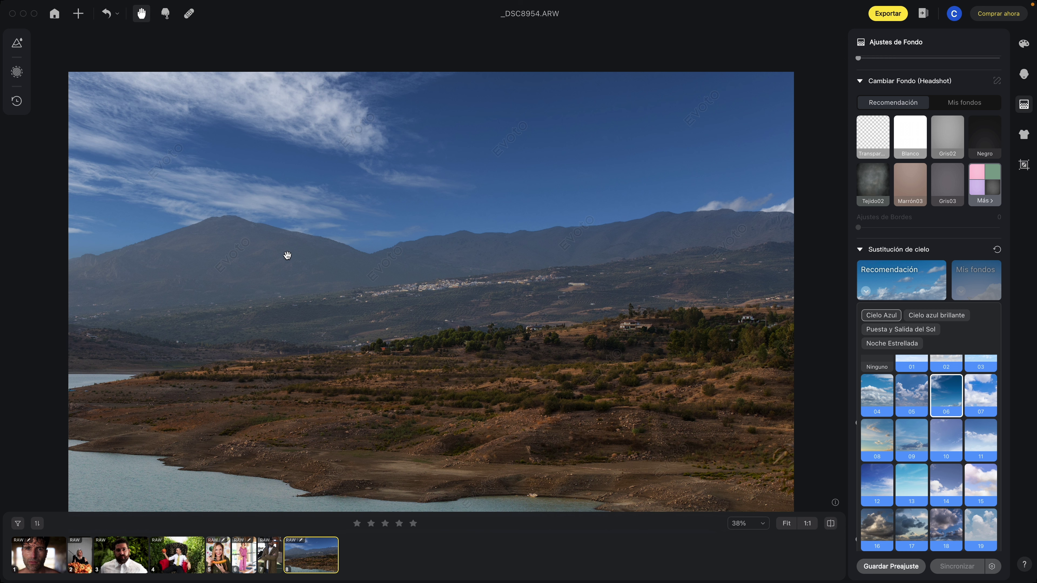
{"action": "scroll", "coordinate": [981, 385], "scroll_direction": "down", "scroll_amount": 5}
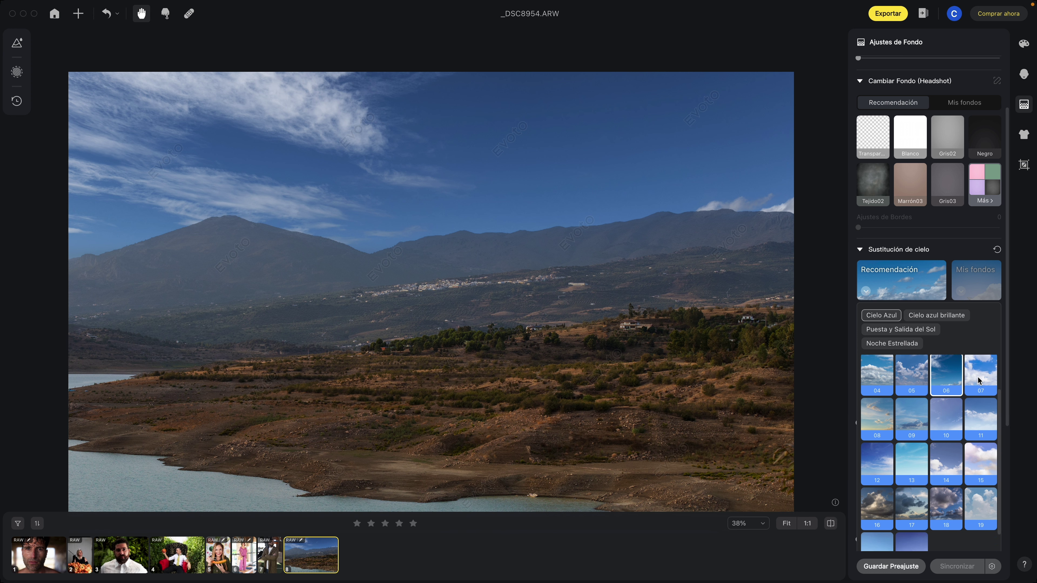
{"action": "left_click_drag", "start_coordinate": [992, 385], "coordinate": [964, 384]}
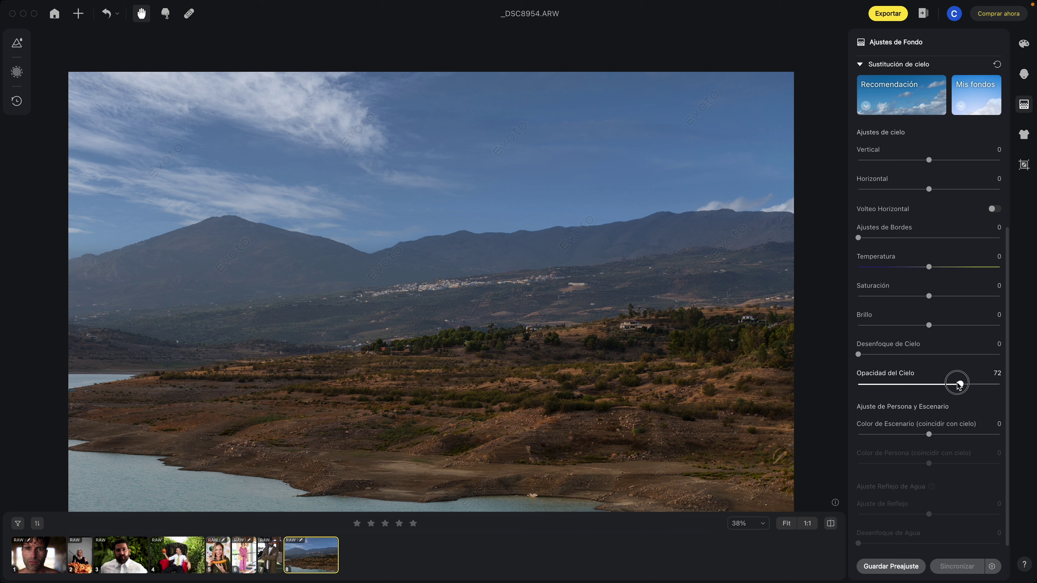
Step: Restore full sky opacity and strengthen the scenery colour match to the new sky
{"action": "mouse_move", "coordinate": [962, 385]}
{"action": "left_mouse_down"}
{"action": "mouse_move", "coordinate": [904, 384]}
{"action": "mouse_move", "coordinate": [999, 384]}
{"action": "left_mouse_up"}
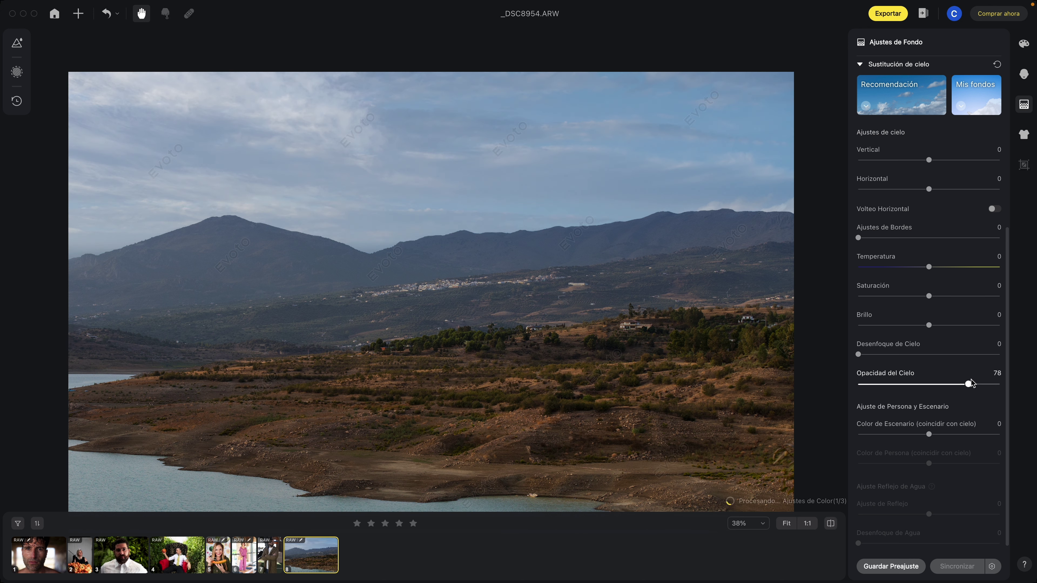
{"action": "mouse_move", "coordinate": [928, 434]}
{"action": "left_mouse_down"}
{"action": "mouse_move", "coordinate": [897, 435]}
{"action": "mouse_move", "coordinate": [960, 435]}
{"action": "left_mouse_up"}
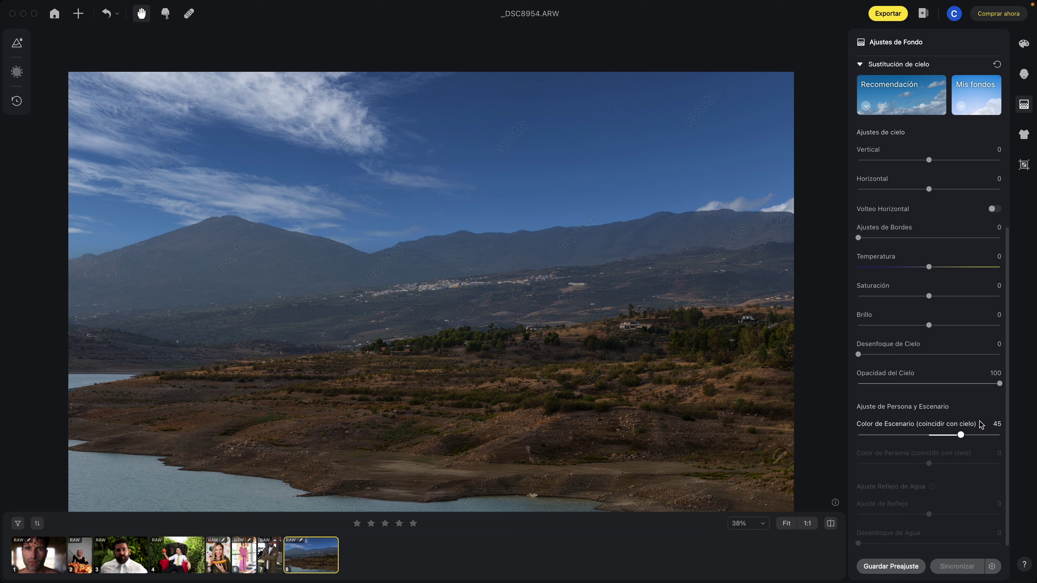
{"action": "left_click_drag", "start_coordinate": [960, 434], "coordinate": [999, 435]}
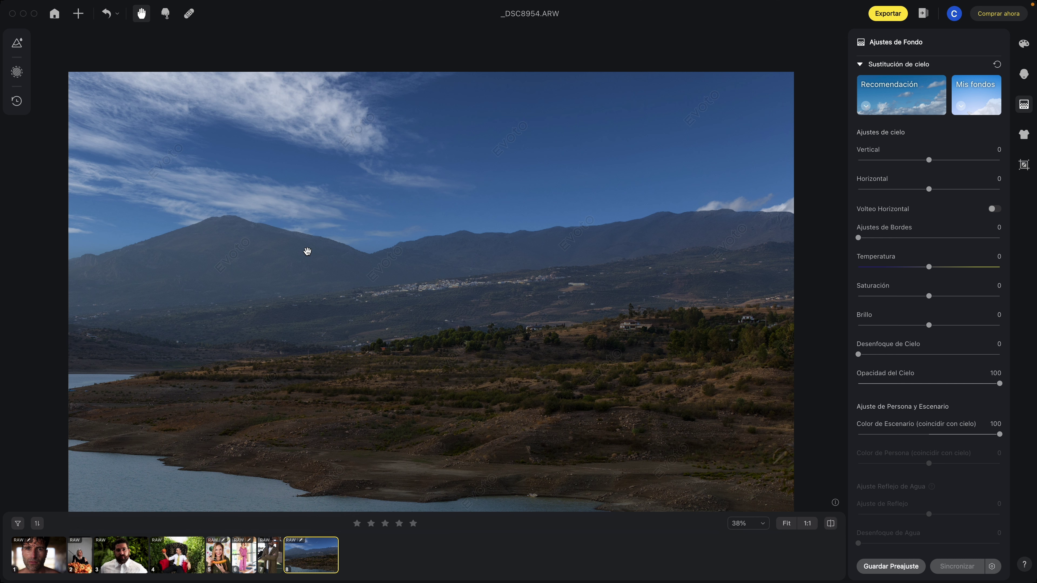
{"action": "scroll", "coordinate": [901, 449], "scroll_direction": "down", "scroll_amount": 1}
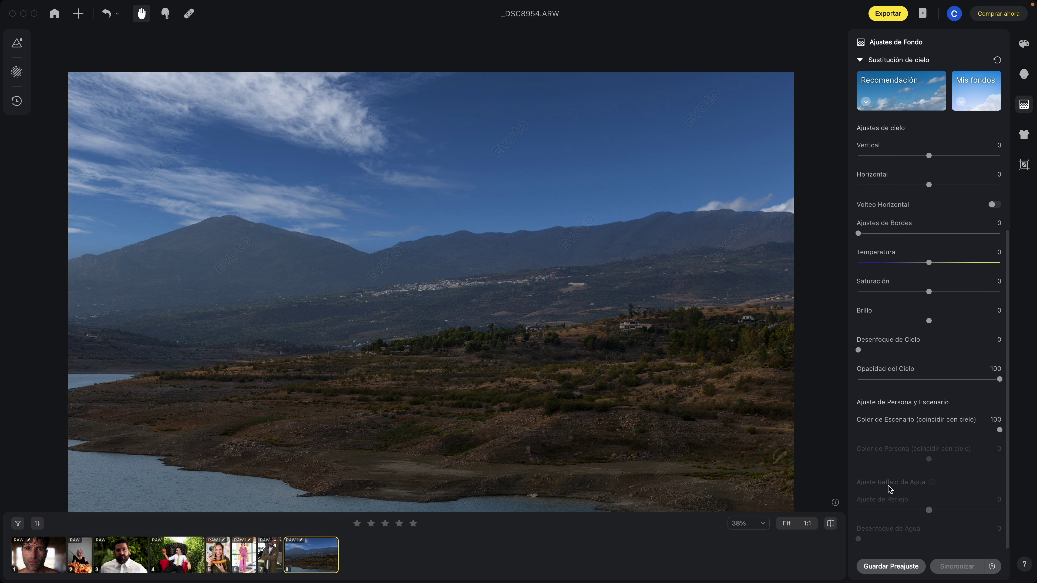
{"action": "scroll", "coordinate": [859, 371], "scroll_direction": "up", "scroll_amount": 1}
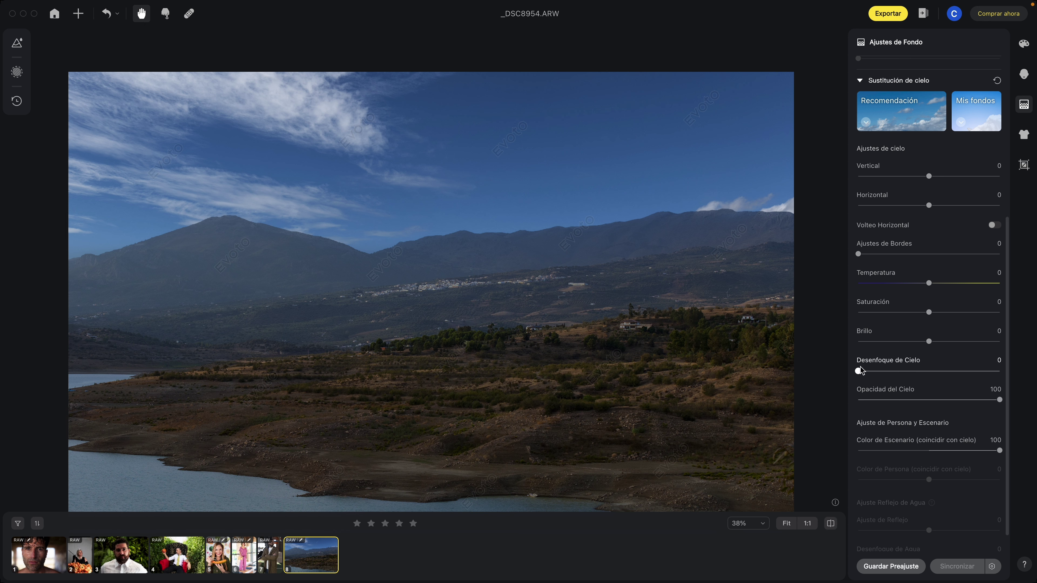
Step: Try sky blur and reset it, then adjust sky brightness, saturation 13, temperature 28 and edges 19
{"action": "left_click_drag", "start_coordinate": [858, 371], "coordinate": [901, 371]}
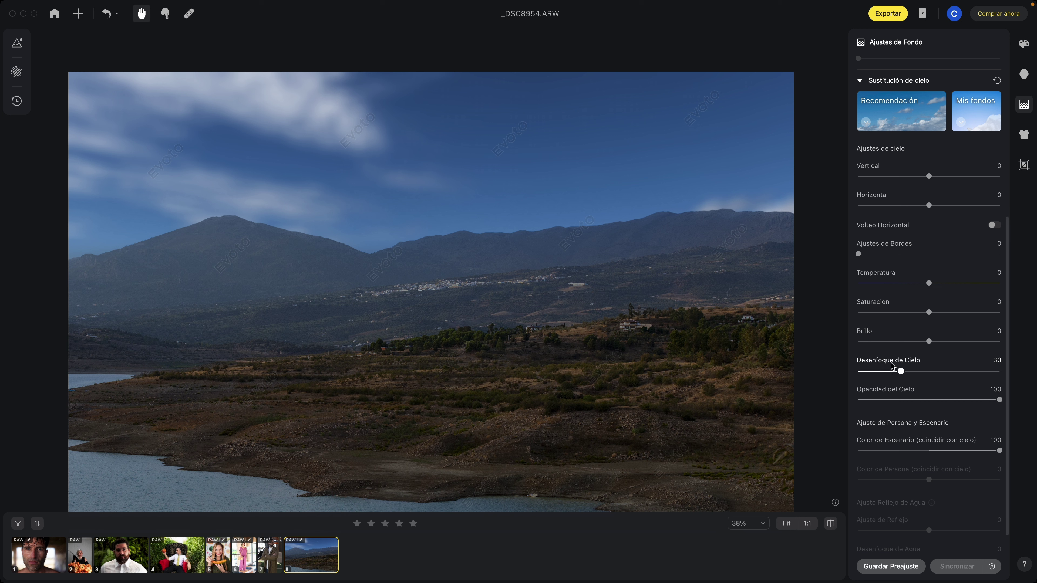
{"action": "left_click_drag", "start_coordinate": [900, 370], "coordinate": [829, 365]}
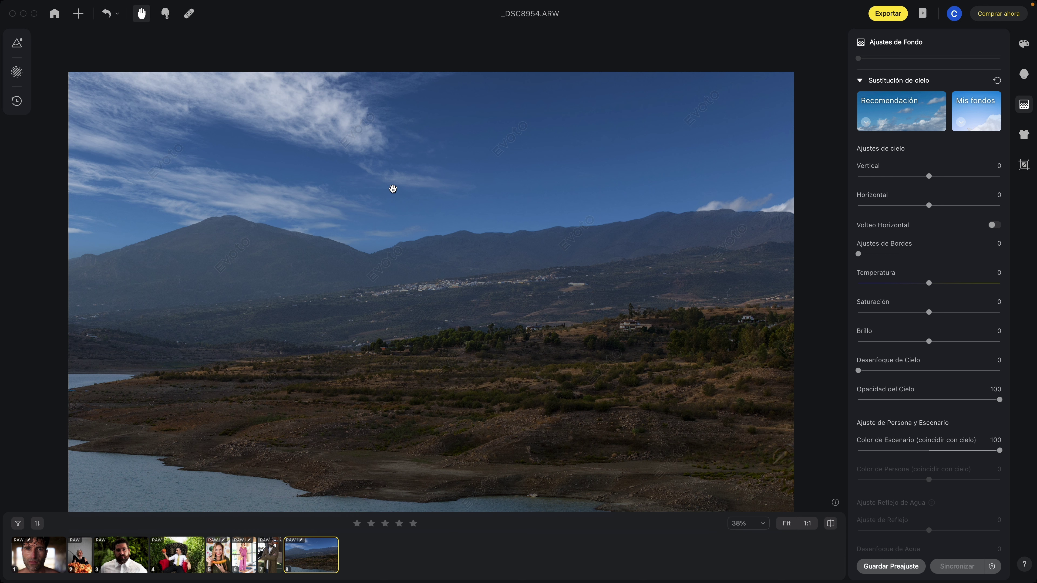
{"action": "mouse_move", "coordinate": [928, 342]}
{"action": "left_mouse_down"}
{"action": "mouse_move", "coordinate": [985, 342]}
{"action": "mouse_move", "coordinate": [899, 342]}
{"action": "mouse_move", "coordinate": [972, 342]}
{"action": "left_mouse_up"}
{"action": "mouse_move", "coordinate": [929, 312]}
{"action": "left_mouse_down"}
{"action": "mouse_move", "coordinate": [903, 313]}
{"action": "mouse_move", "coordinate": [951, 313]}
{"action": "mouse_move", "coordinate": [938, 313]}
{"action": "left_mouse_up"}
{"action": "left_click_drag", "start_coordinate": [928, 282], "coordinate": [948, 283]}
{"action": "mouse_move", "coordinate": [858, 254]}
{"action": "left_mouse_down"}
{"action": "mouse_move", "coordinate": [898, 255]}
{"action": "mouse_move", "coordinate": [859, 255]}
{"action": "mouse_move", "coordinate": [885, 255]}
{"action": "left_mouse_up"}
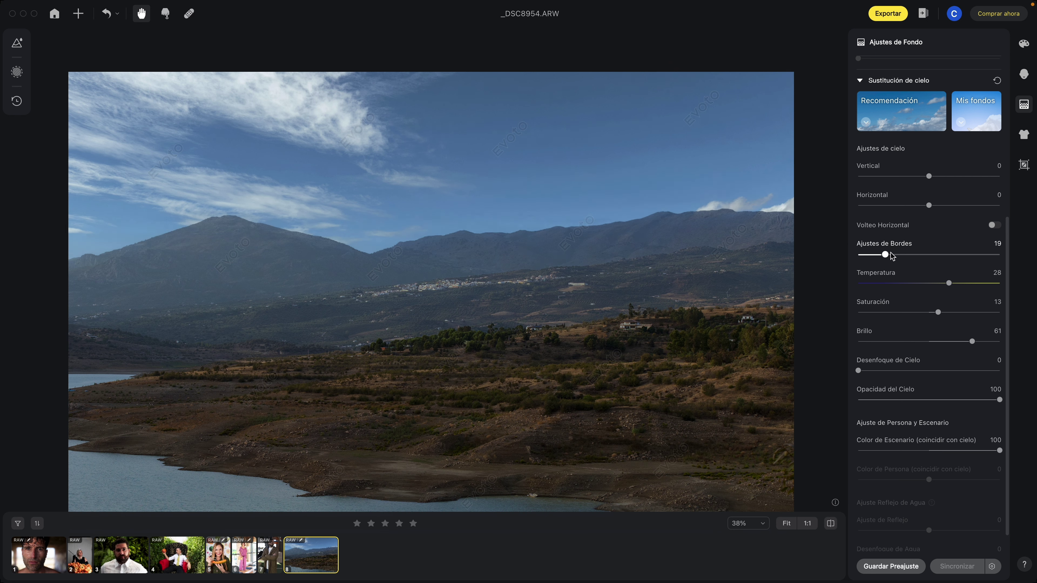
Step: Raise the sky brightness to 84 and the scenery colour match to 94
{"action": "left_click_drag", "start_coordinate": [972, 341], "coordinate": [989, 341]}
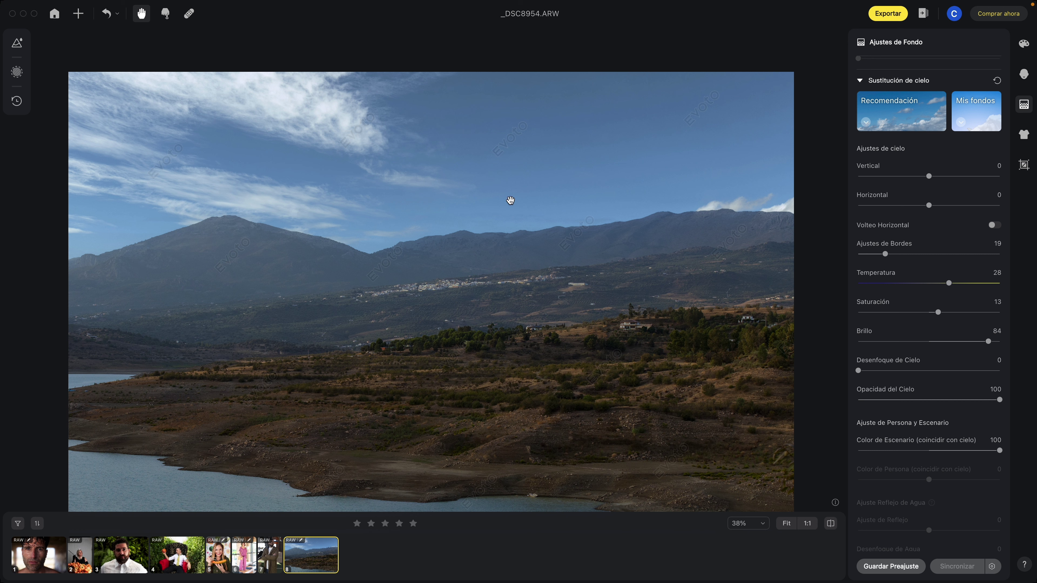
{"action": "left_click", "coordinate": [934, 451]}
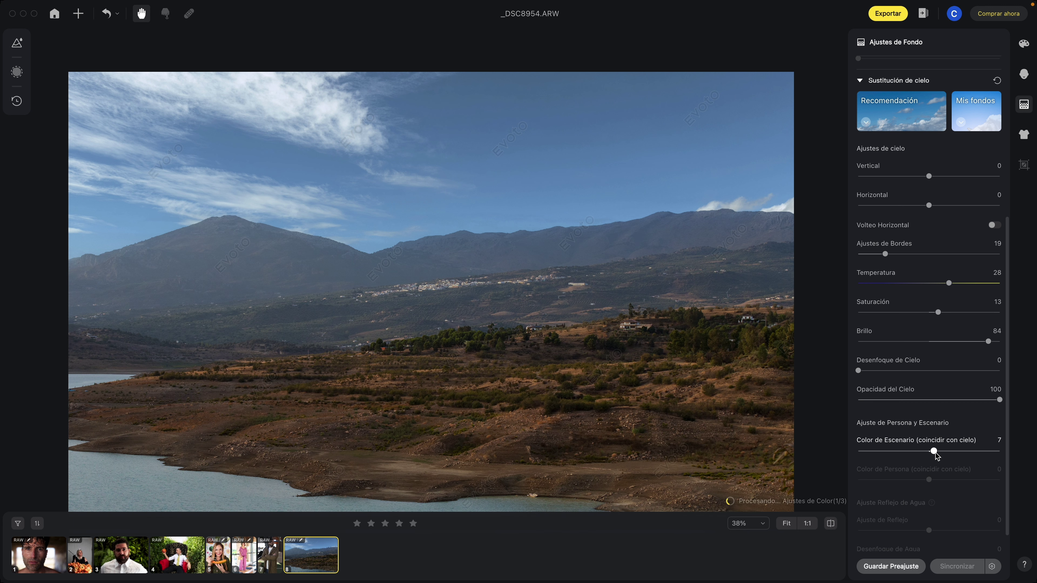
{"action": "left_click_drag", "start_coordinate": [934, 451], "coordinate": [995, 451]}
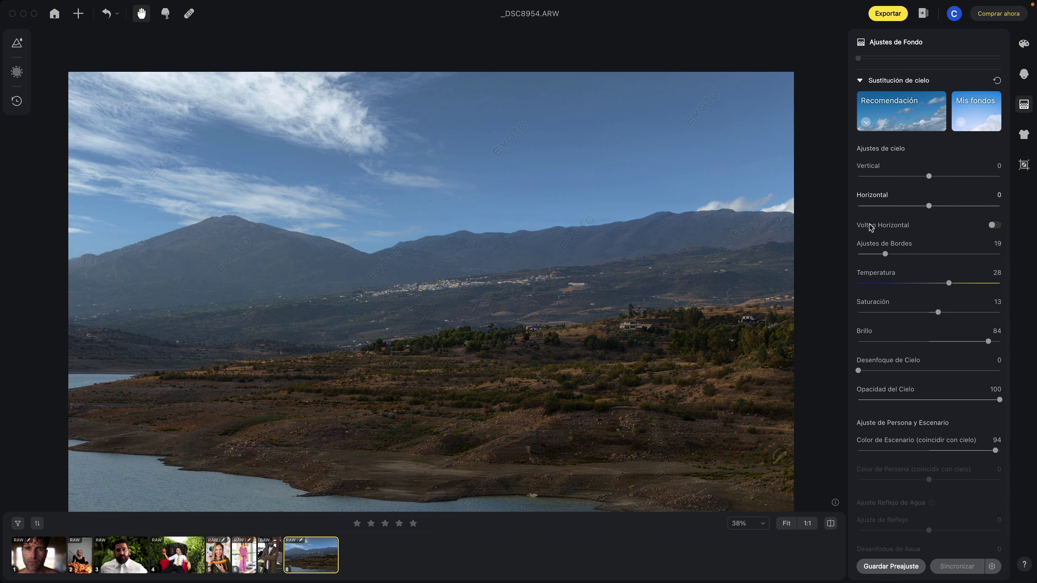
{"action": "scroll", "coordinate": [865, 223], "scroll_direction": "up", "scroll_amount": 1}
{"action": "scroll", "coordinate": [869, 222], "scroll_direction": "up", "scroll_amount": 5}
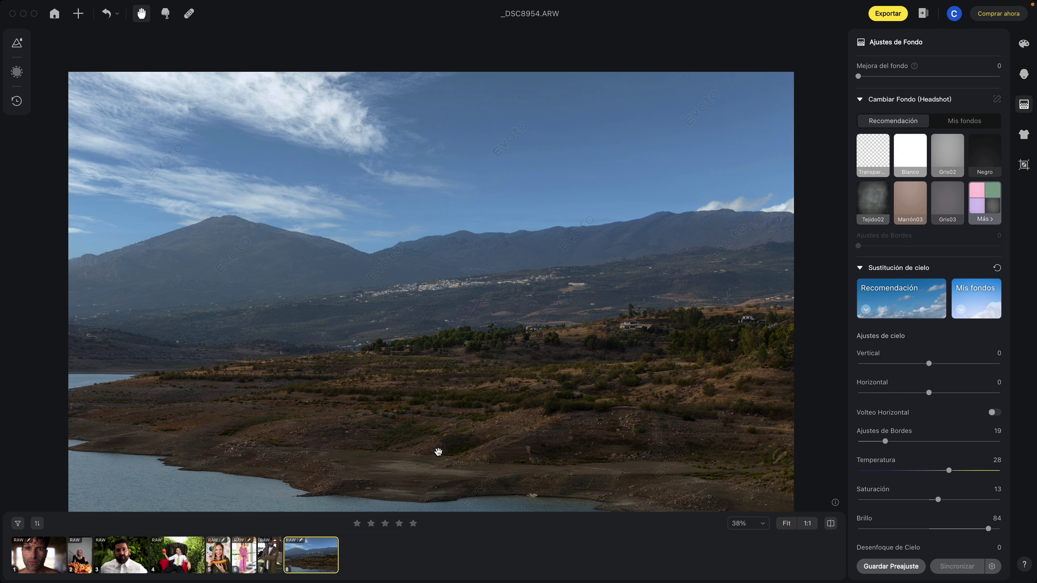
Step: Open headshot _17A2642.CR2, apply the Transparente background and set Ajustes de Bordes to 17
{"action": "left_click", "coordinate": [122, 565]}
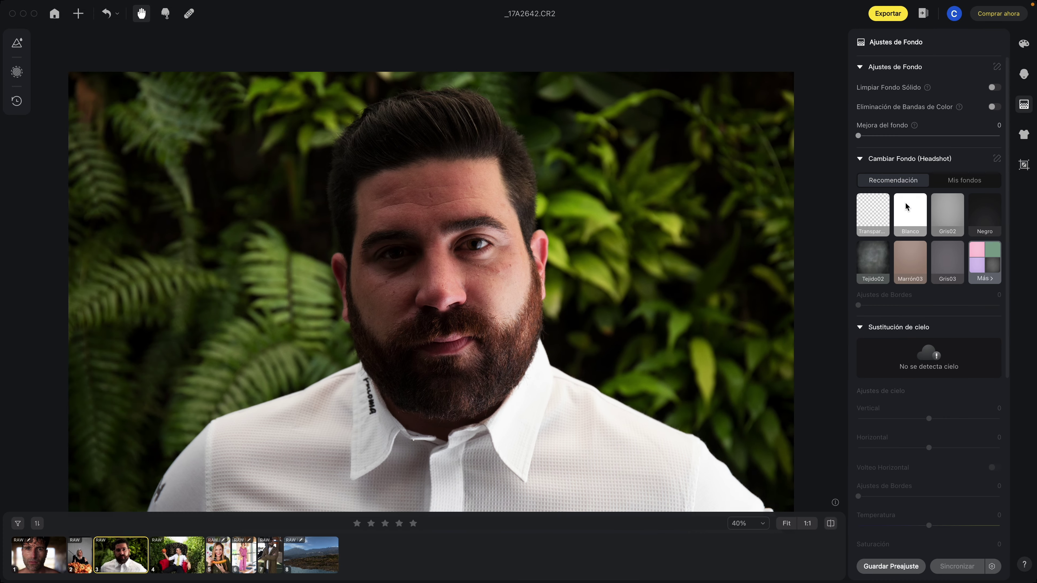
{"action": "left_click", "coordinate": [879, 211]}
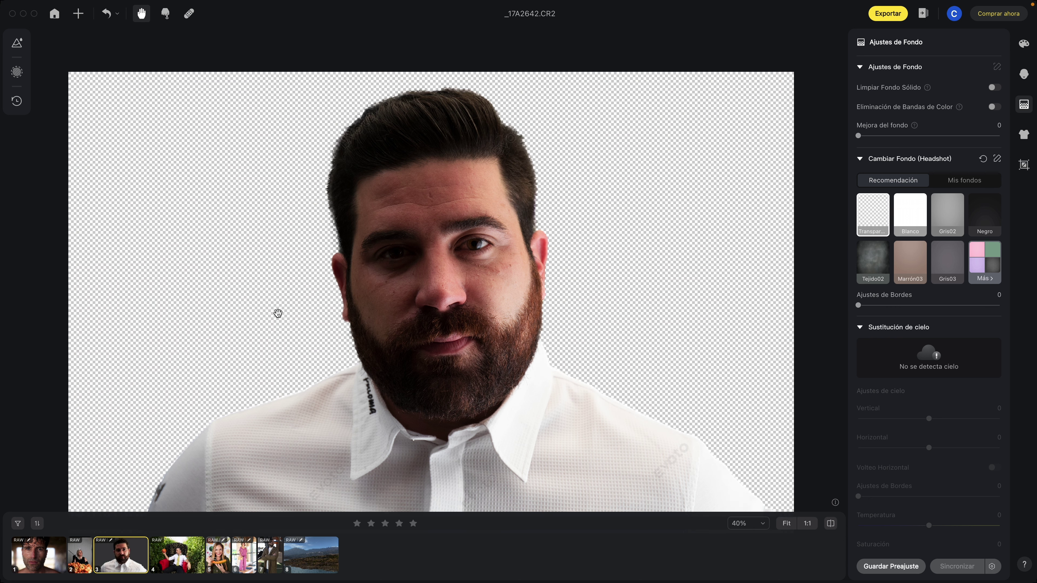
{"action": "scroll", "coordinate": [350, 134], "scroll_direction": "up", "scroll_amount": 2}
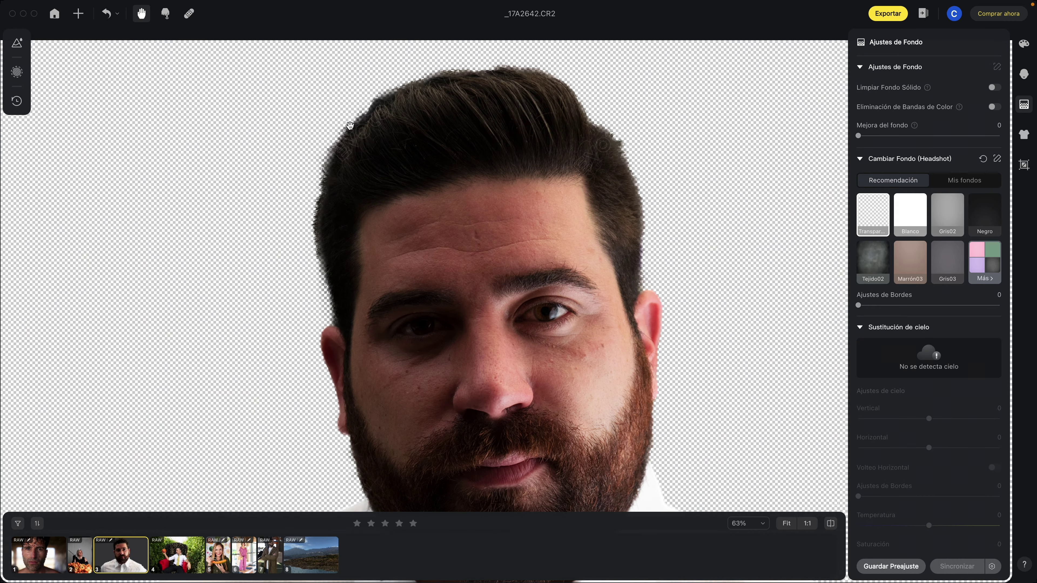
{"action": "scroll", "coordinate": [493, 151], "scroll_direction": "up", "scroll_amount": 2}
{"action": "scroll", "coordinate": [503, 168], "scroll_direction": "up", "scroll_amount": 2}
{"action": "scroll", "coordinate": [329, 258], "scroll_direction": "up", "scroll_amount": 2}
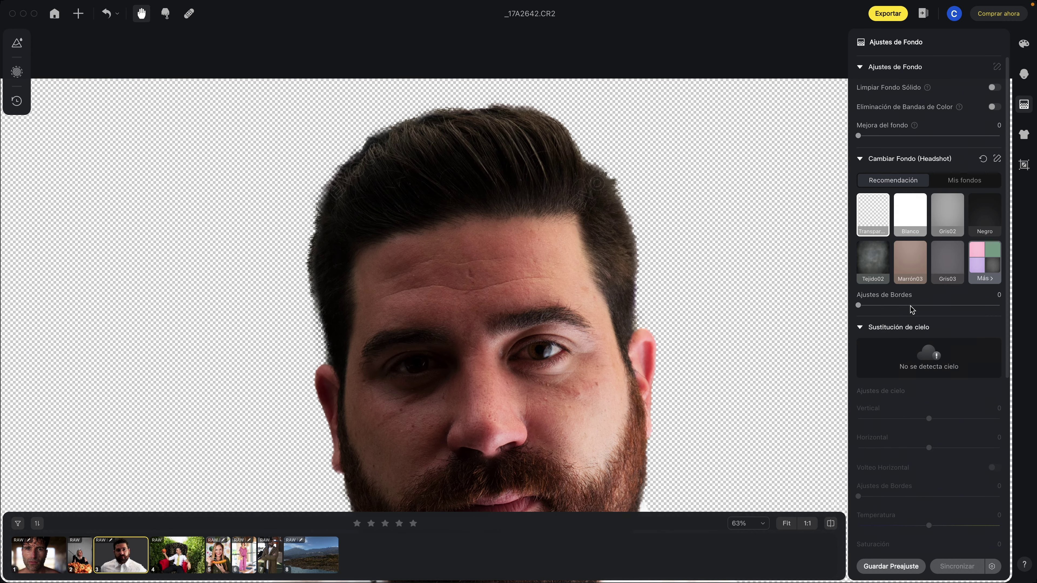
{"action": "mouse_move", "coordinate": [858, 306]}
{"action": "left_mouse_down"}
{"action": "mouse_move", "coordinate": [961, 306]}
{"action": "mouse_move", "coordinate": [882, 305]}
{"action": "left_mouse_up"}
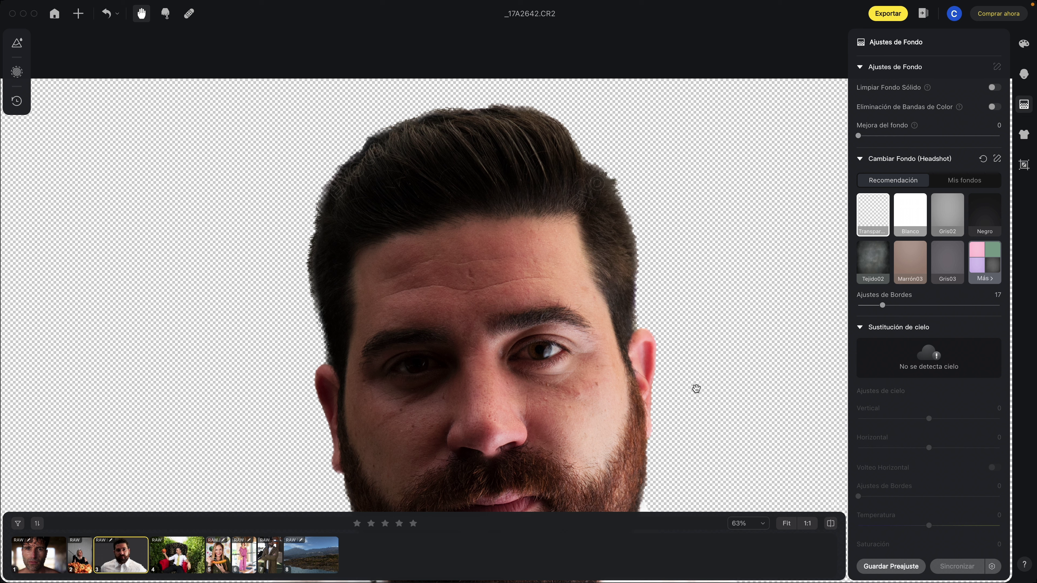
Step: Try the Blanco, Gris02 and Negro backdrops, then settle on the textured Tejido02
{"action": "scroll", "coordinate": [636, 274], "scroll_direction": "down", "scroll_amount": 3}
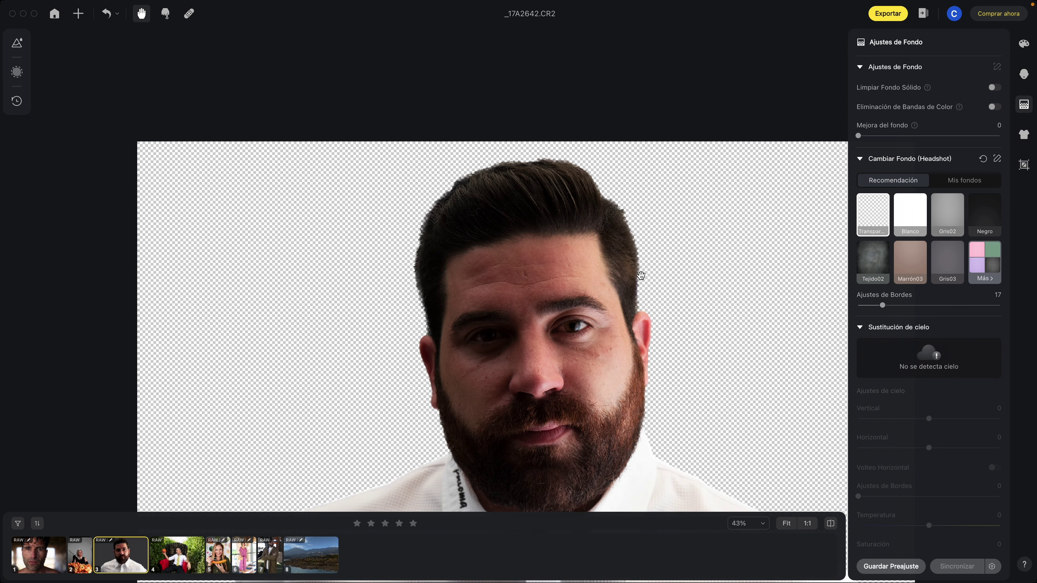
{"action": "scroll", "coordinate": [583, 224], "scroll_direction": "down", "scroll_amount": 2}
{"action": "scroll", "coordinate": [592, 249], "scroll_direction": "down", "scroll_amount": 2}
{"action": "scroll", "coordinate": [592, 249], "scroll_direction": "down", "scroll_amount": 1}
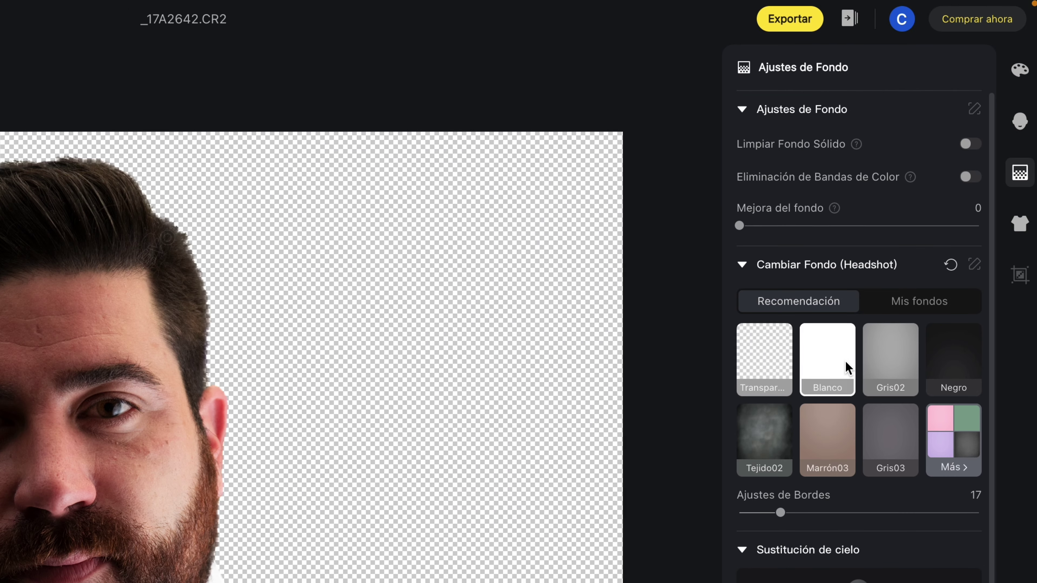
{"action": "left_click", "coordinate": [850, 374]}
{"action": "left_click", "coordinate": [954, 212]}
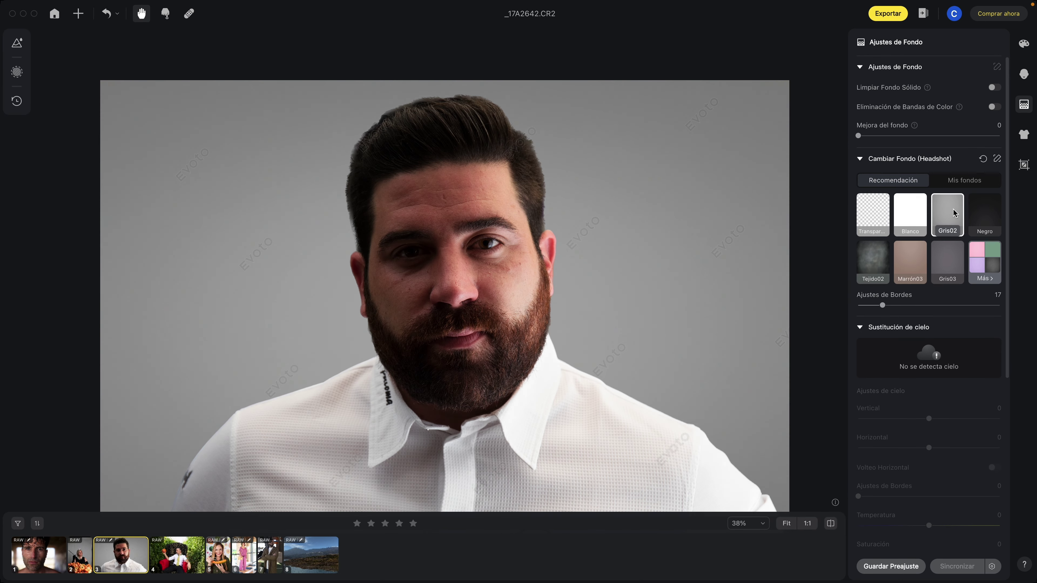
{"action": "left_click", "coordinate": [976, 220]}
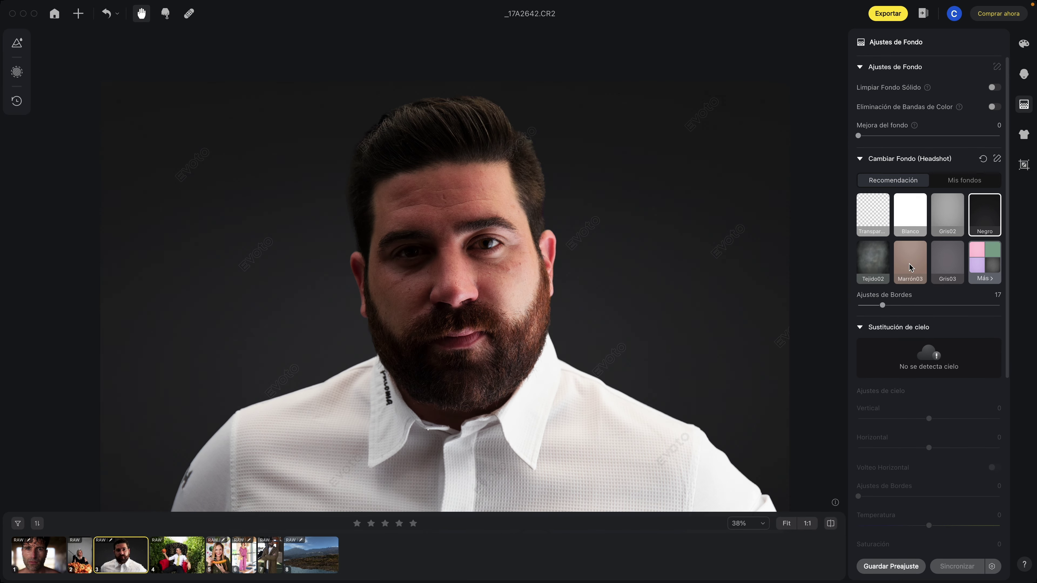
{"action": "left_click", "coordinate": [879, 258]}
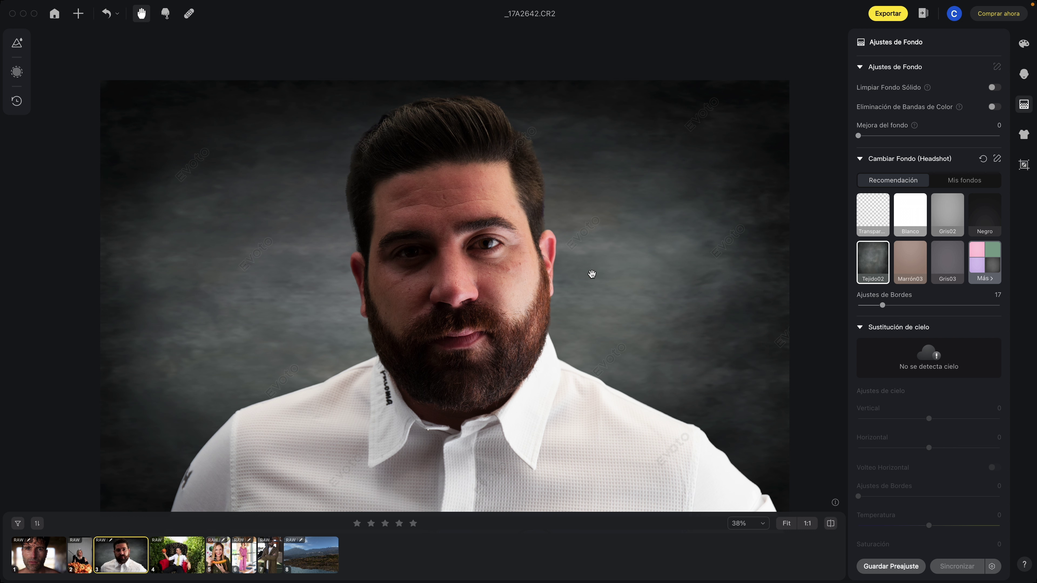
{"action": "scroll", "coordinate": [922, 258], "scroll_direction": "down", "scroll_amount": 1}
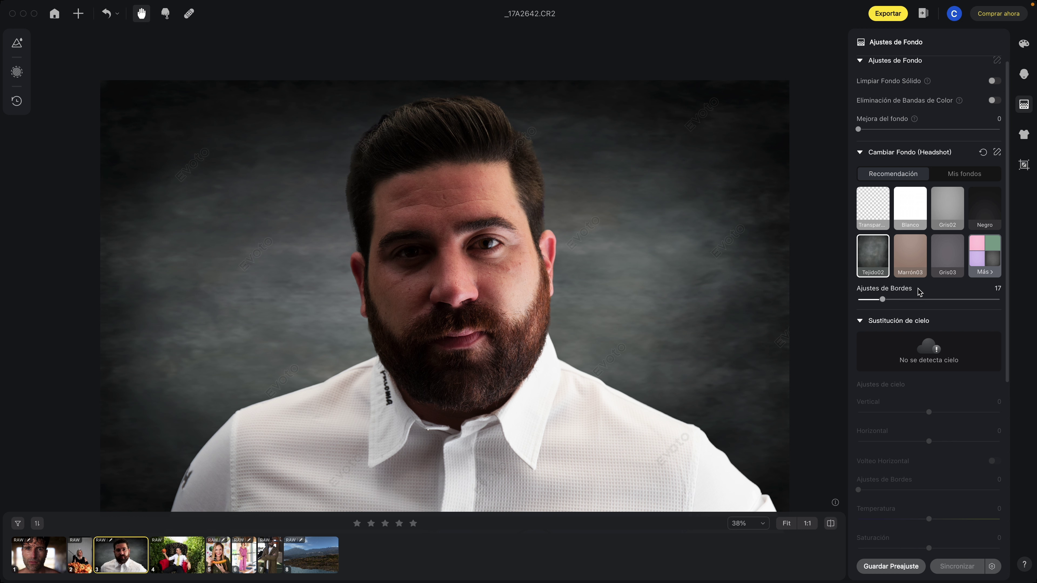
Step: Browse the full backdrop catalogue, trying Tejido05 and then Tejido04
{"action": "left_click", "coordinate": [977, 272]}
{"action": "scroll", "coordinate": [956, 234], "scroll_direction": "down", "scroll_amount": 10}
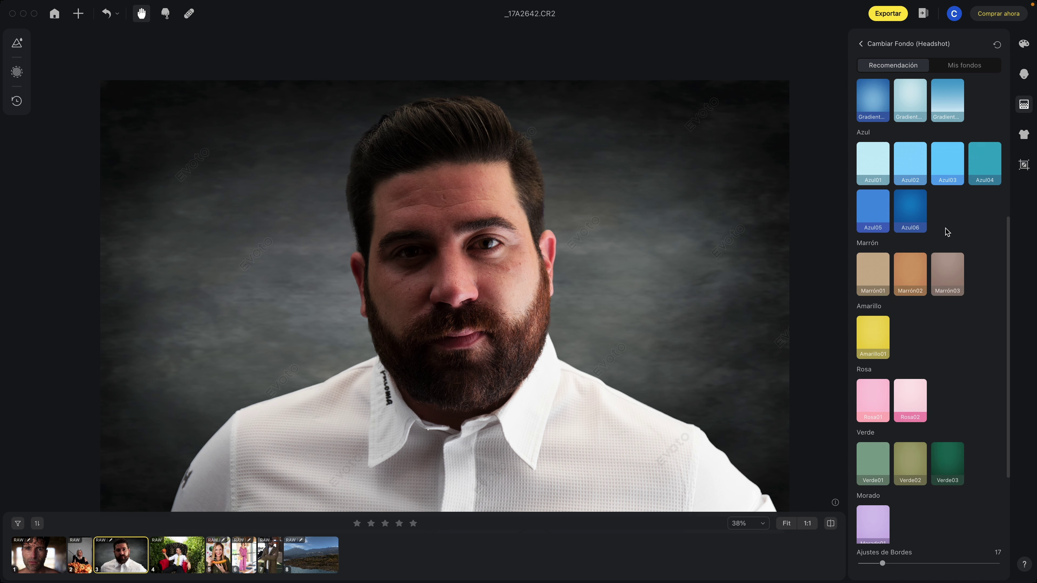
{"action": "scroll", "coordinate": [925, 221], "scroll_direction": "up", "scroll_amount": 10}
{"action": "left_click", "coordinate": [881, 223]}
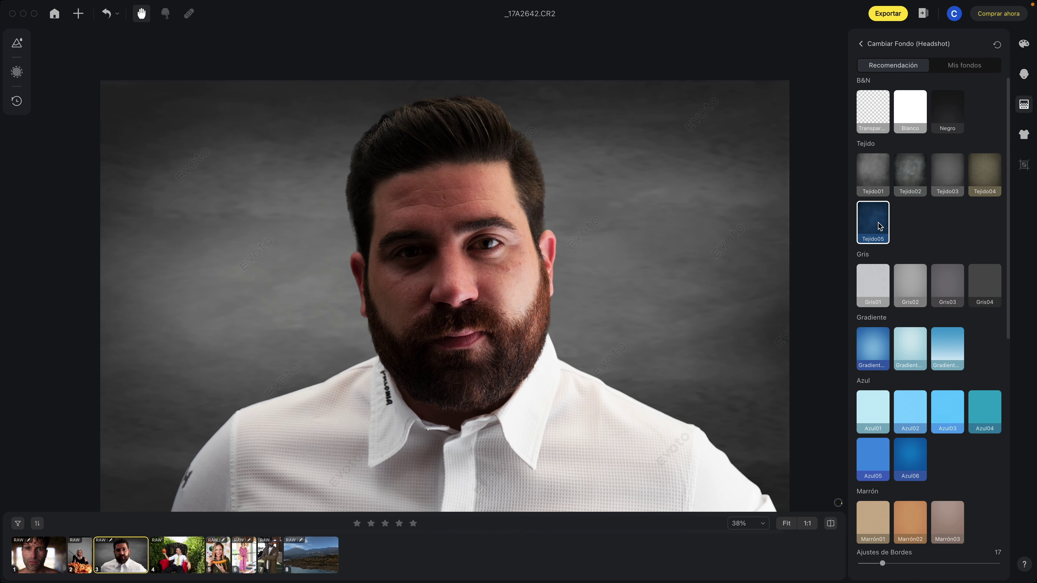
{"action": "left_click", "coordinate": [975, 193]}
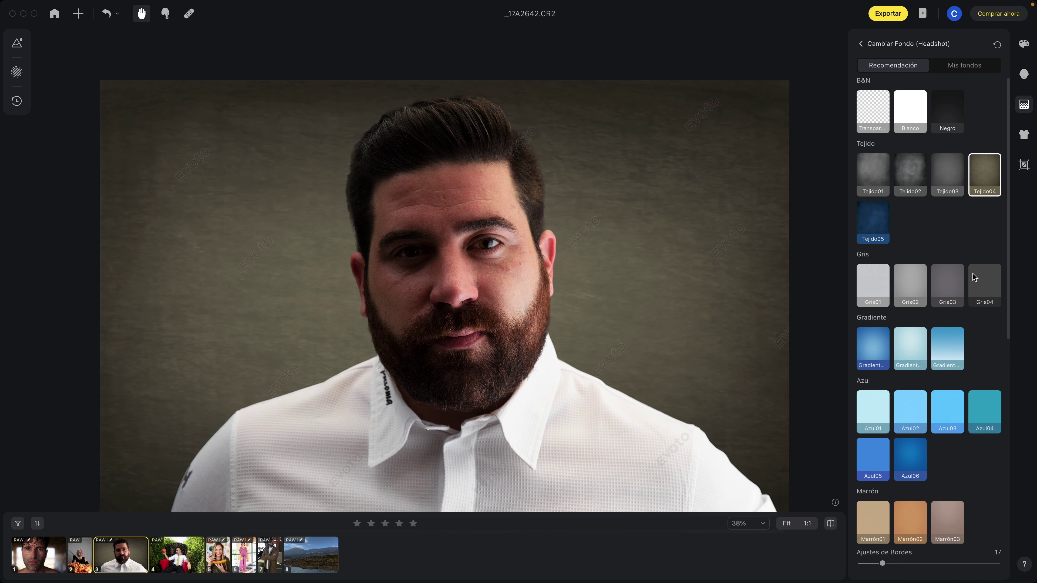
{"action": "scroll", "coordinate": [951, 302], "scroll_direction": "down", "scroll_amount": 5}
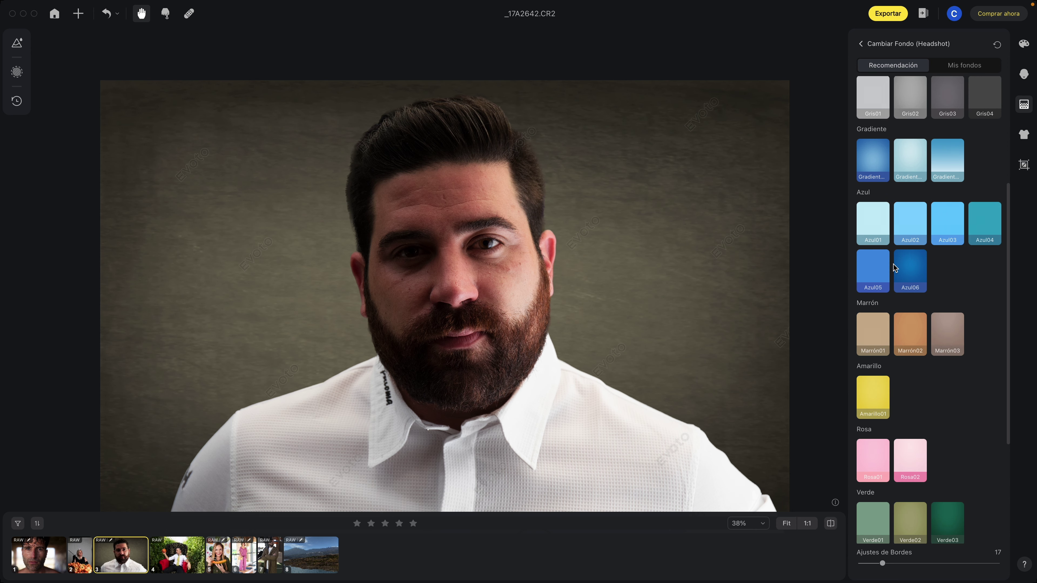
{"action": "scroll", "coordinate": [893, 268], "scroll_direction": "down", "scroll_amount": 5}
{"action": "scroll", "coordinate": [897, 367], "scroll_direction": "up", "scroll_amount": 10}
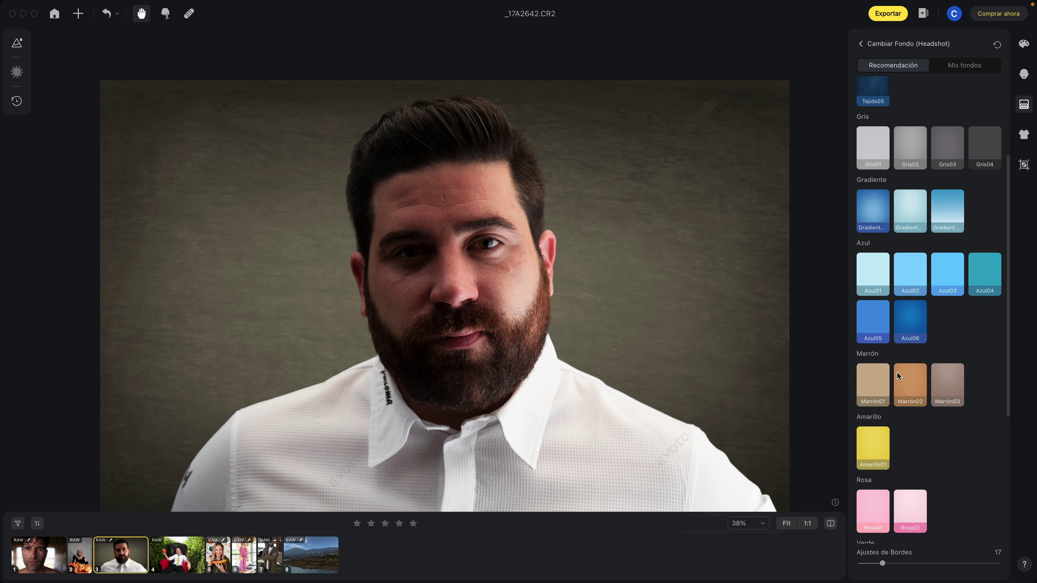
{"action": "scroll", "coordinate": [897, 367], "scroll_direction": "up", "scroll_amount": 10}
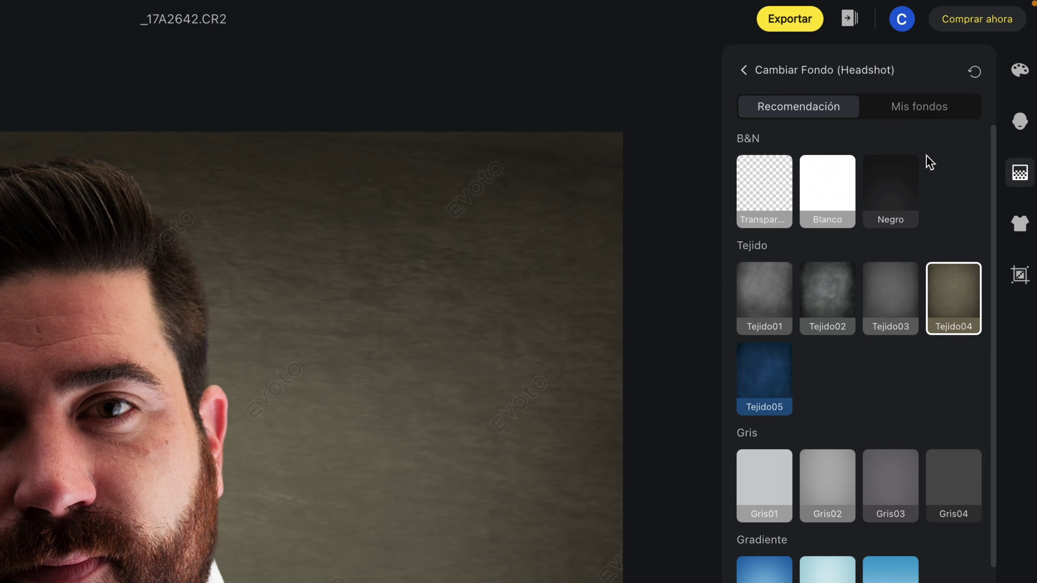
Step: Check the uploaded backgrounds, then remove the backdrop to restore the original green background
{"action": "left_click", "coordinate": [935, 108]}
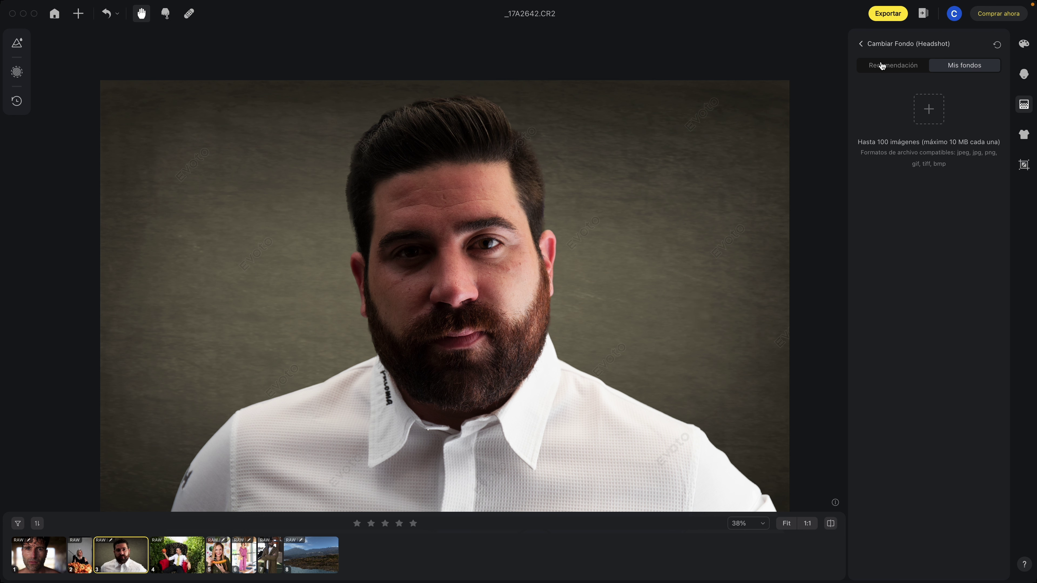
{"action": "left_click", "coordinate": [882, 66]}
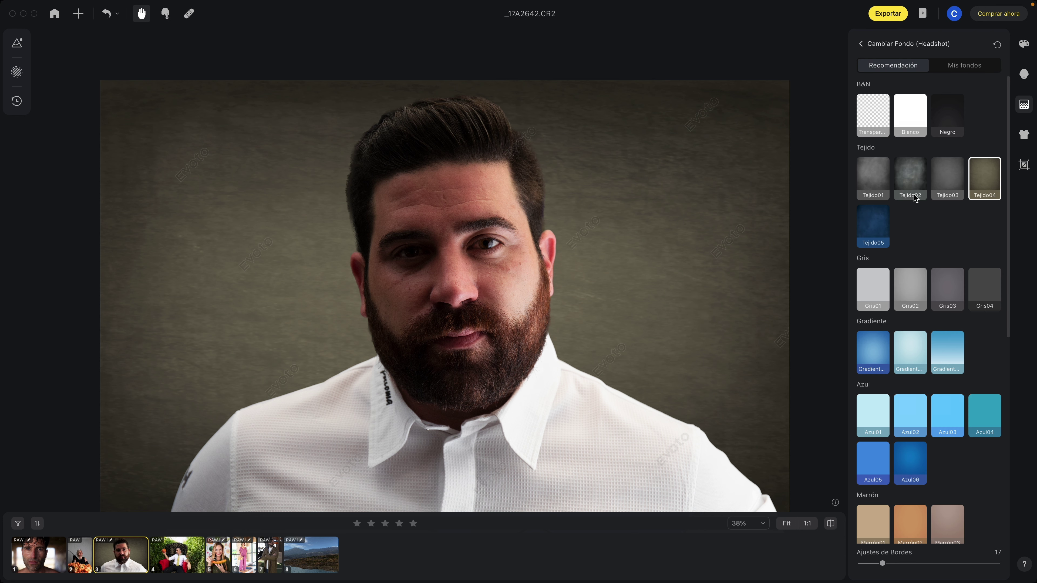
{"action": "left_click", "coordinate": [862, 44]}
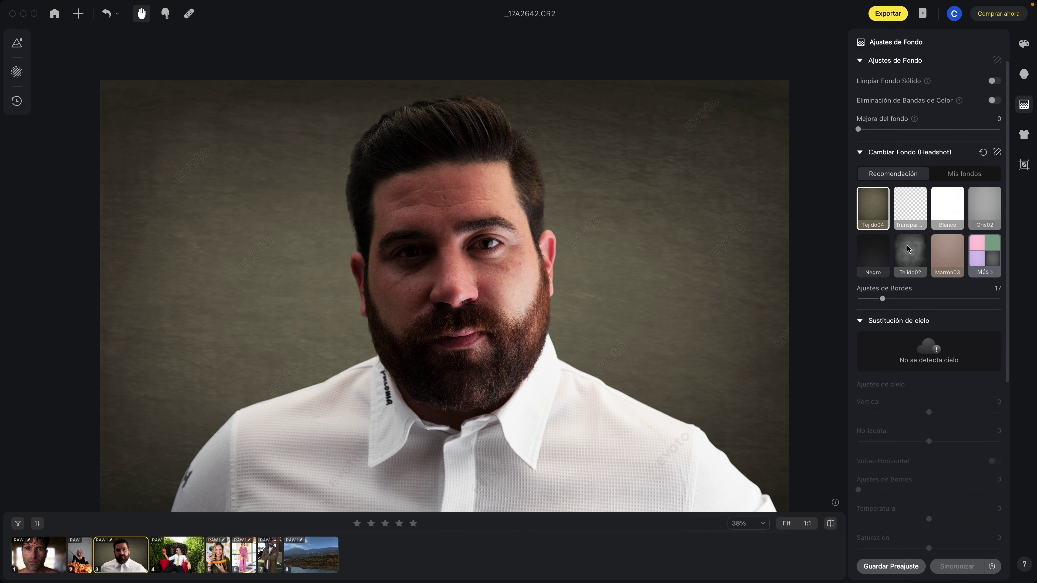
{"action": "left_click", "coordinate": [982, 159]}
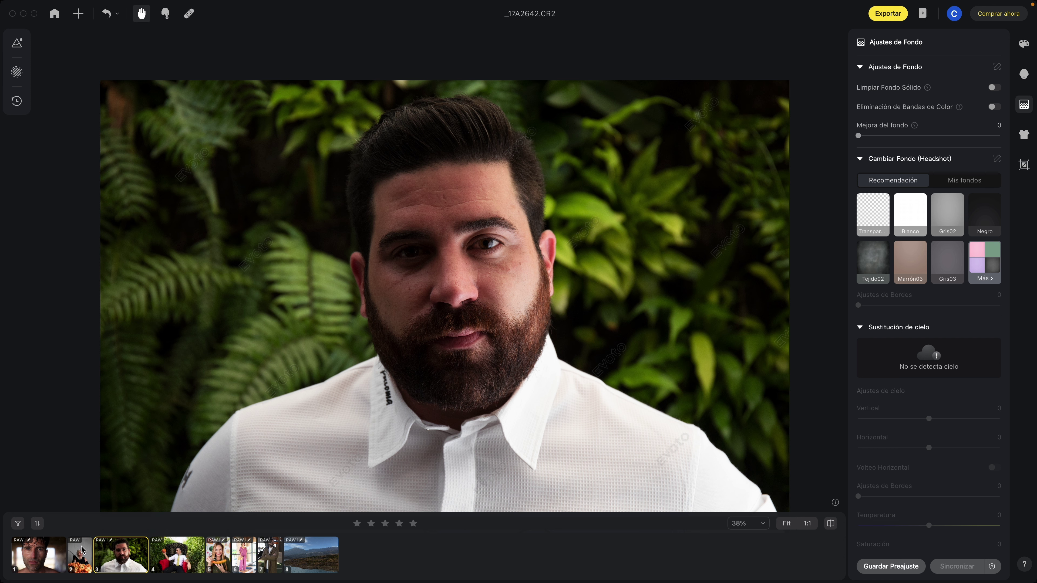
Step: Open the tiara portrait _17A8166.CR2 and zoom in on it
{"action": "left_click", "coordinate": [81, 557]}
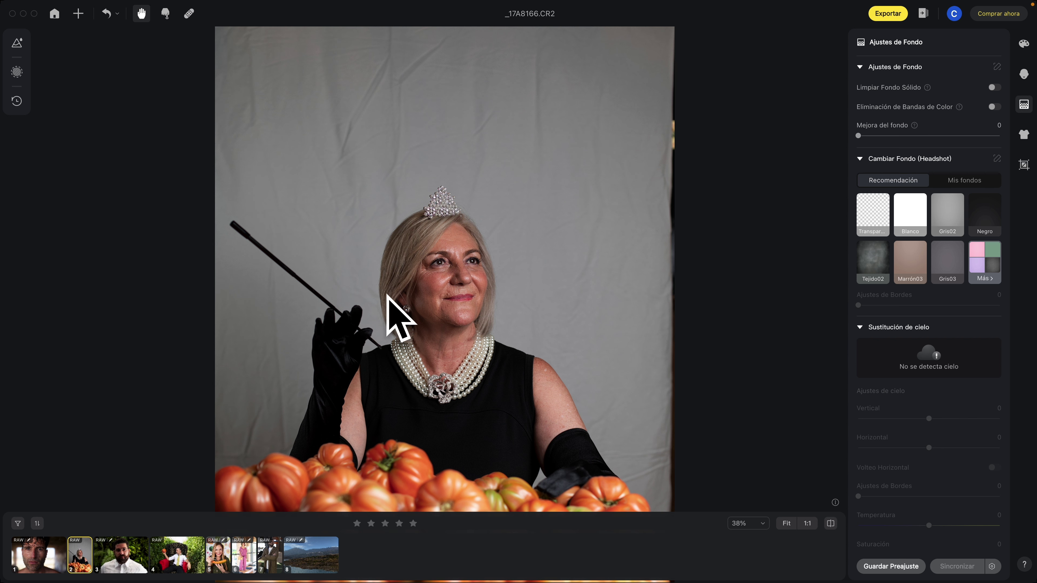
{"action": "scroll", "coordinate": [421, 157], "scroll_direction": "up", "scroll_amount": 2}
{"action": "scroll", "coordinate": [440, 165], "scroll_direction": "up", "scroll_amount": 1}
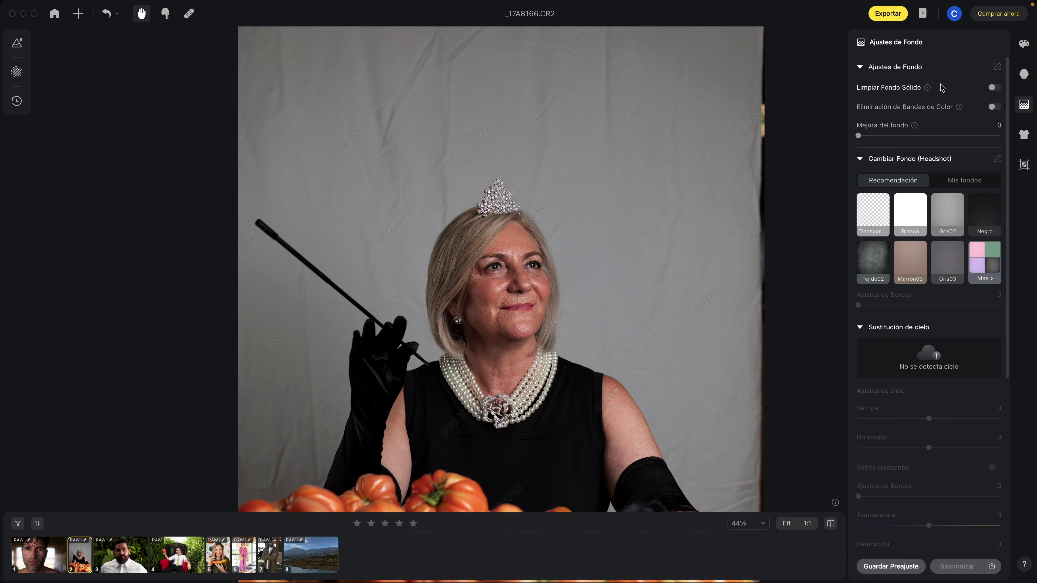
Step: Enable Limpiar Fondo Sólido with detection set to Fondo Sólido at amount 100, then inspect the result
{"action": "left_click", "coordinate": [991, 87]}
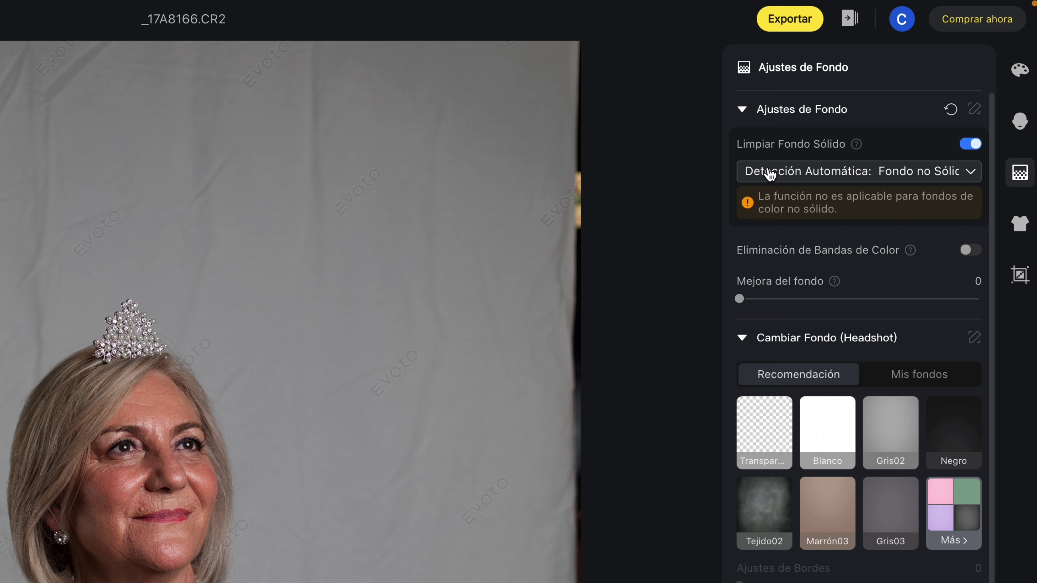
{"action": "left_click", "coordinate": [777, 174]}
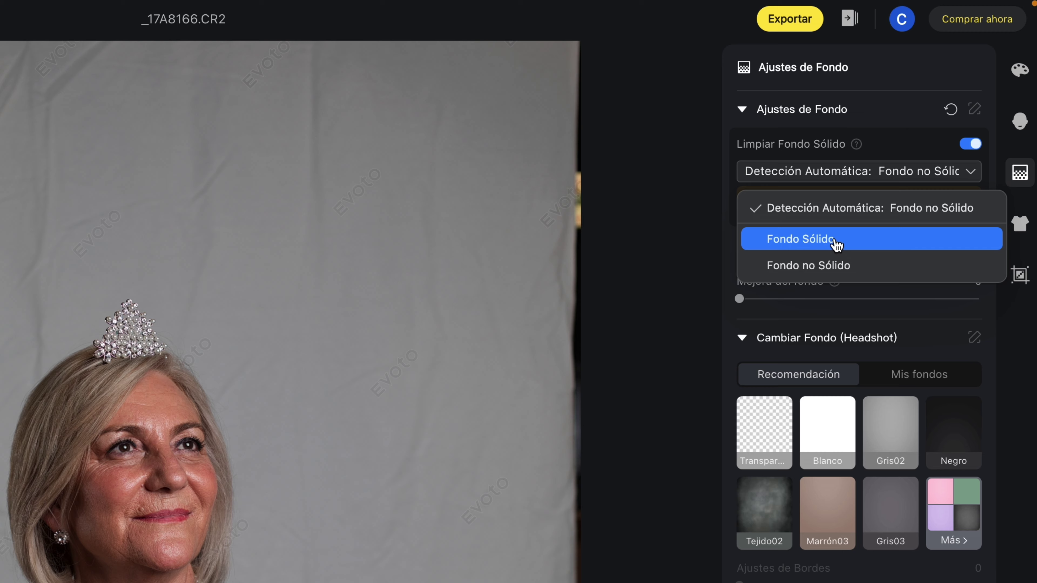
{"action": "left_click", "coordinate": [811, 241]}
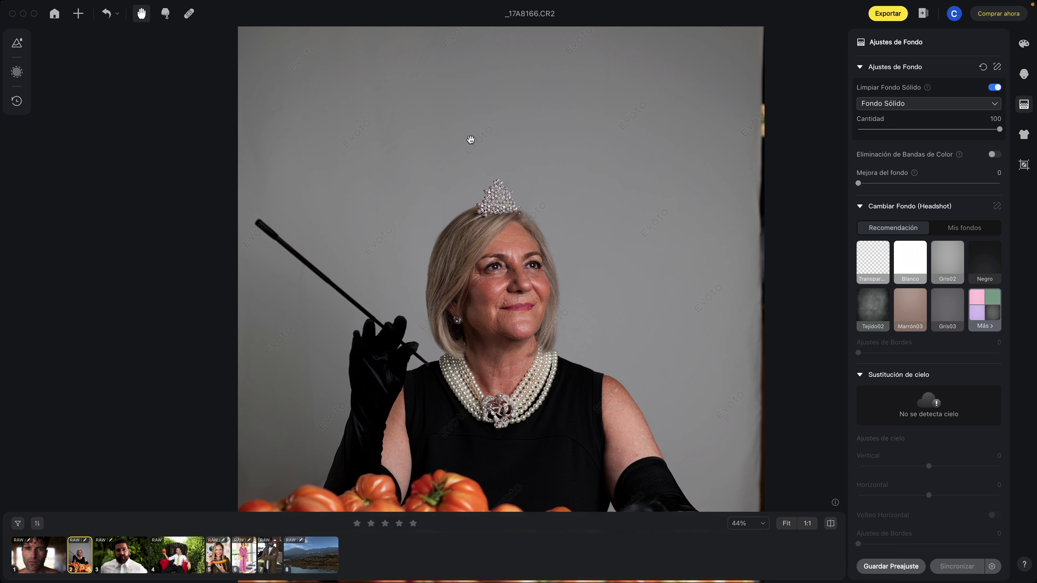
{"action": "scroll", "coordinate": [578, 192], "scroll_direction": "up", "scroll_amount": 2}
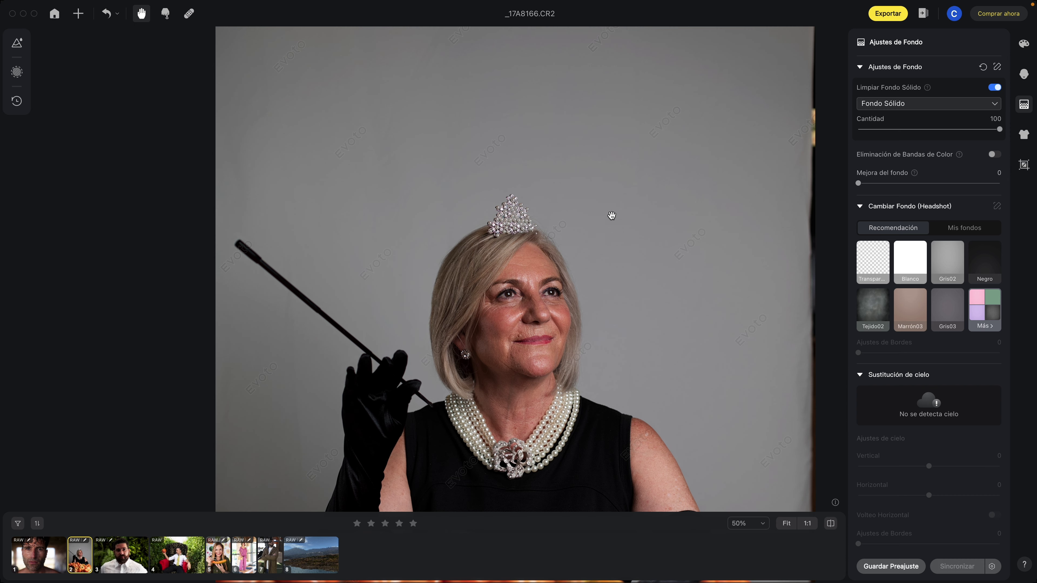
{"action": "left_click_drag", "start_coordinate": [743, 98], "coordinate": [830, 24]}
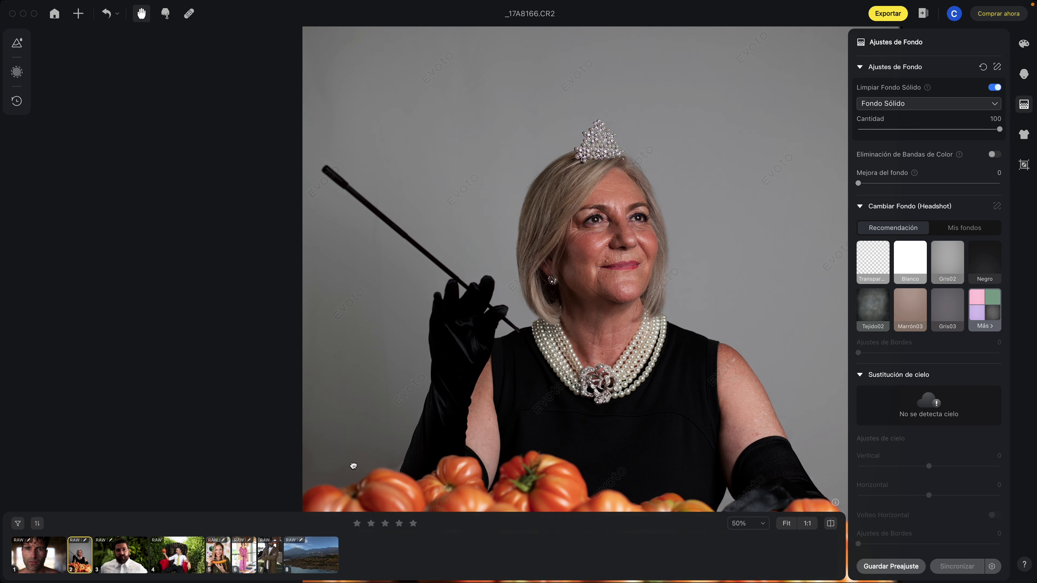
{"action": "scroll", "coordinate": [509, 331], "scroll_direction": "down", "scroll_amount": 1}
{"action": "scroll", "coordinate": [490, 302], "scroll_direction": "down", "scroll_amount": 1}
{"action": "scroll", "coordinate": [461, 278], "scroll_direction": "down", "scroll_amount": 1}
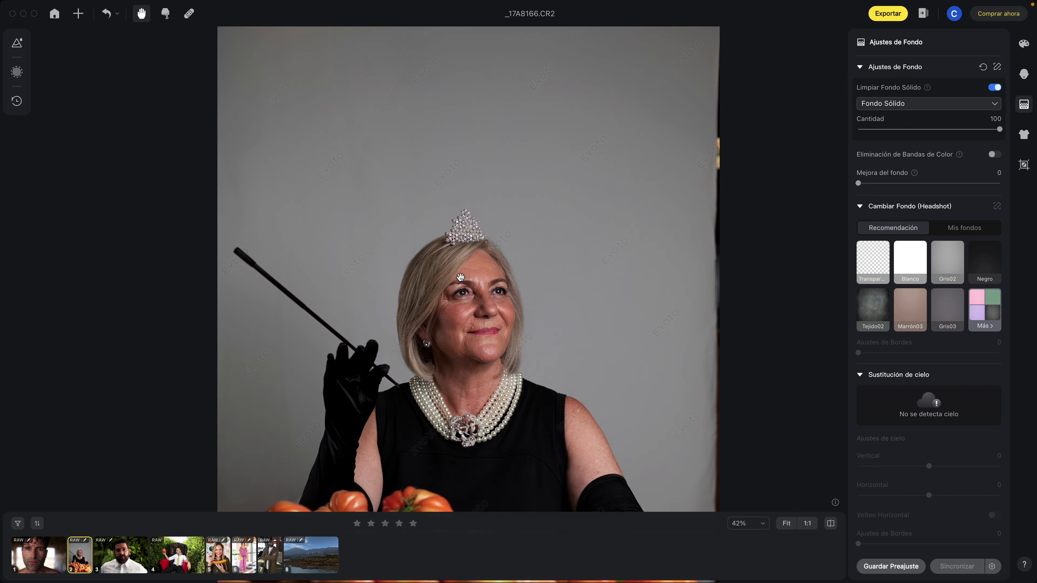
{"action": "scroll", "coordinate": [460, 278], "scroll_direction": "down", "scroll_amount": 1}
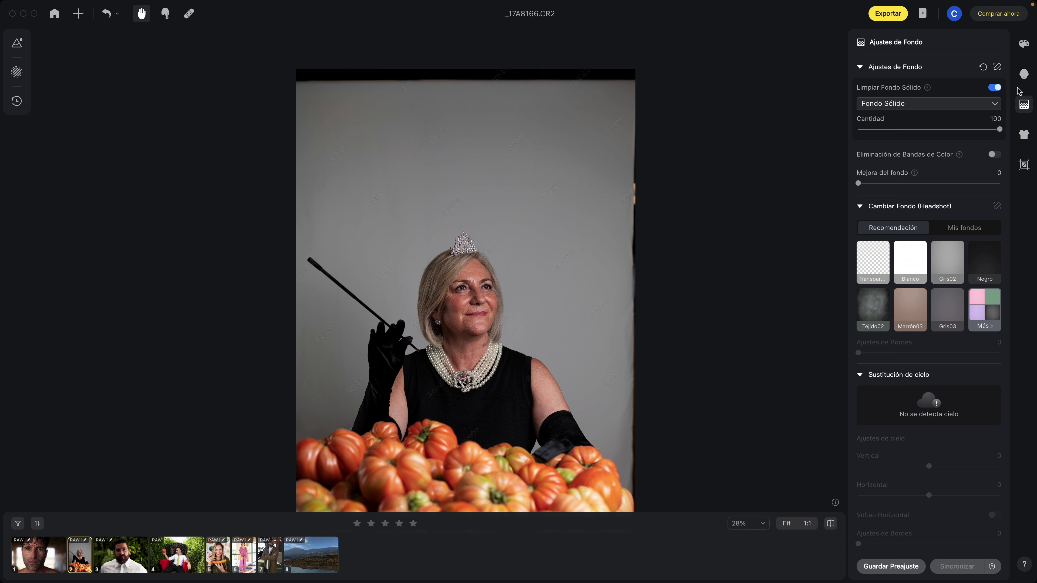
Step: Go back to the home screen and reopen the Pruebas Evoto project on _17A3748.CR2
{"action": "scroll", "coordinate": [996, 90], "scroll_direction": "down", "scroll_amount": 1}
{"action": "scroll", "coordinate": [996, 89], "scroll_direction": "up", "scroll_amount": 1}
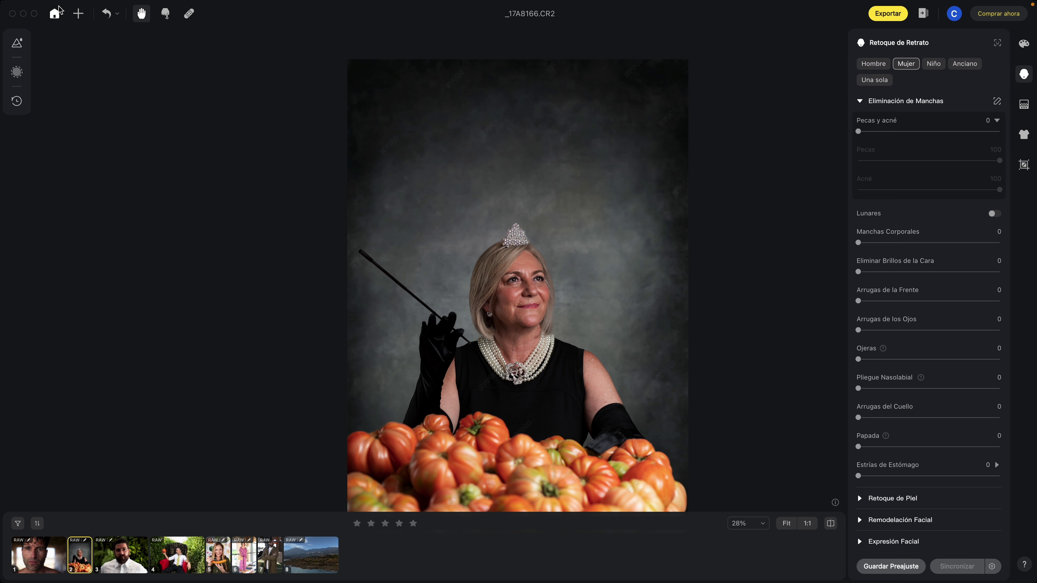
{"action": "left_click", "coordinate": [55, 13]}
{"action": "left_click", "coordinate": [455, 89]}
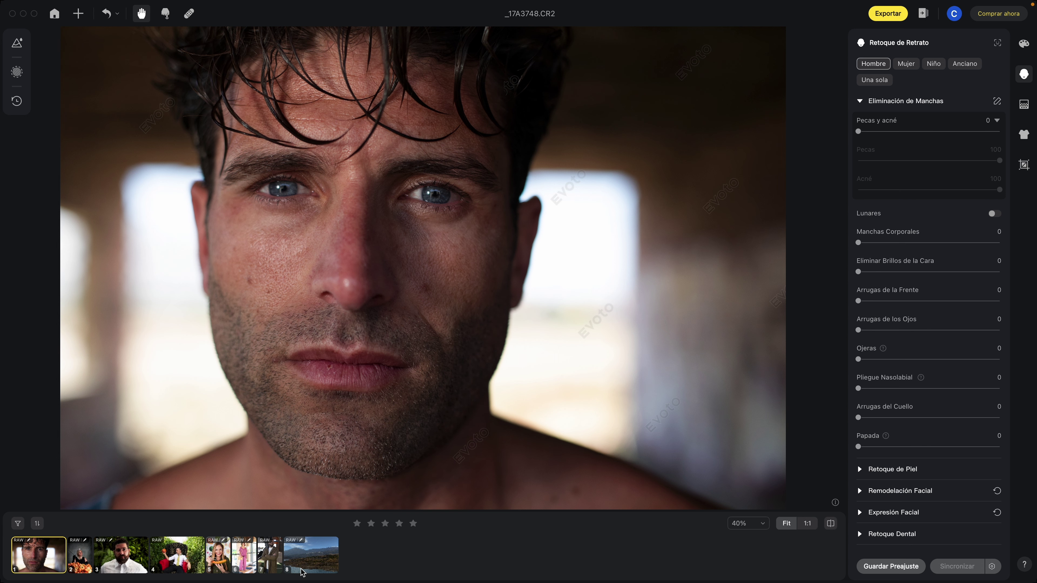
Step: Sync the colour, retouch, background and clothing settings to all eight photos, excluding Recortar
{"action": "left_click", "coordinate": [302, 572], "text": "shift"}
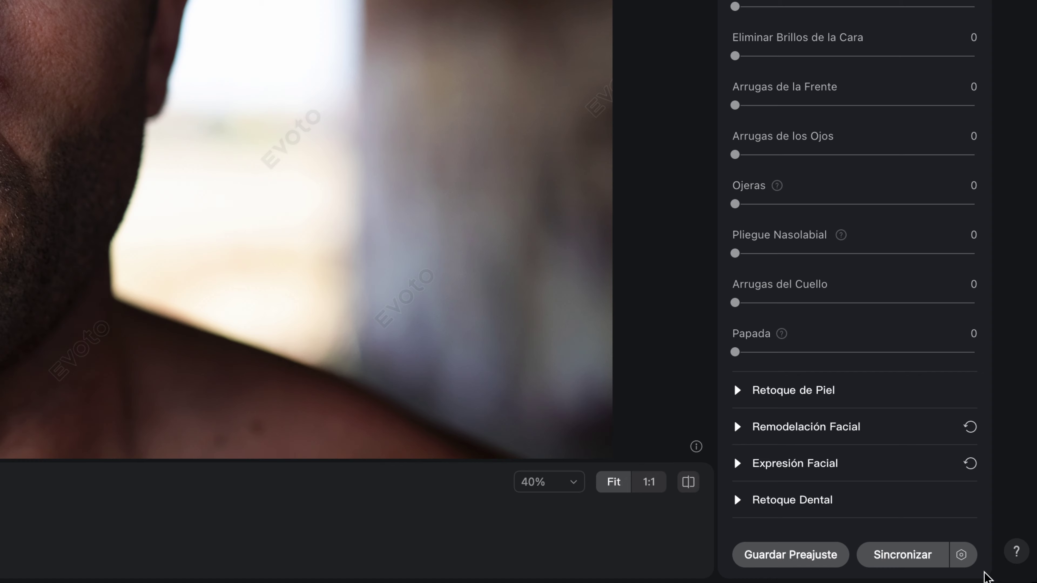
{"action": "left_click", "coordinate": [978, 568]}
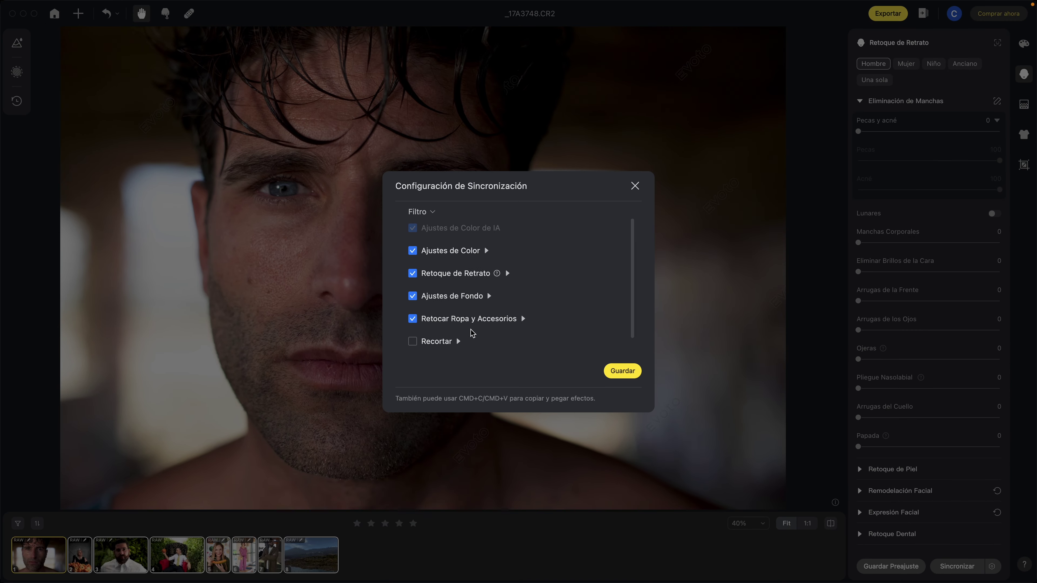
{"action": "left_click", "coordinate": [635, 186]}
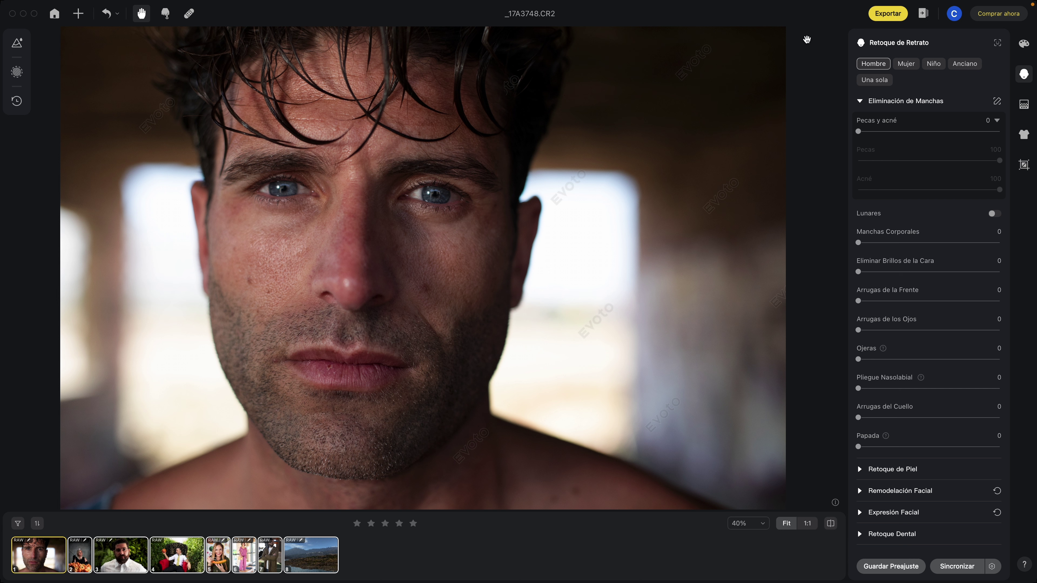
Step: Clear the multi-photo selection and reframe the view on the man's face
{"action": "left_click", "coordinate": [481, 545]}
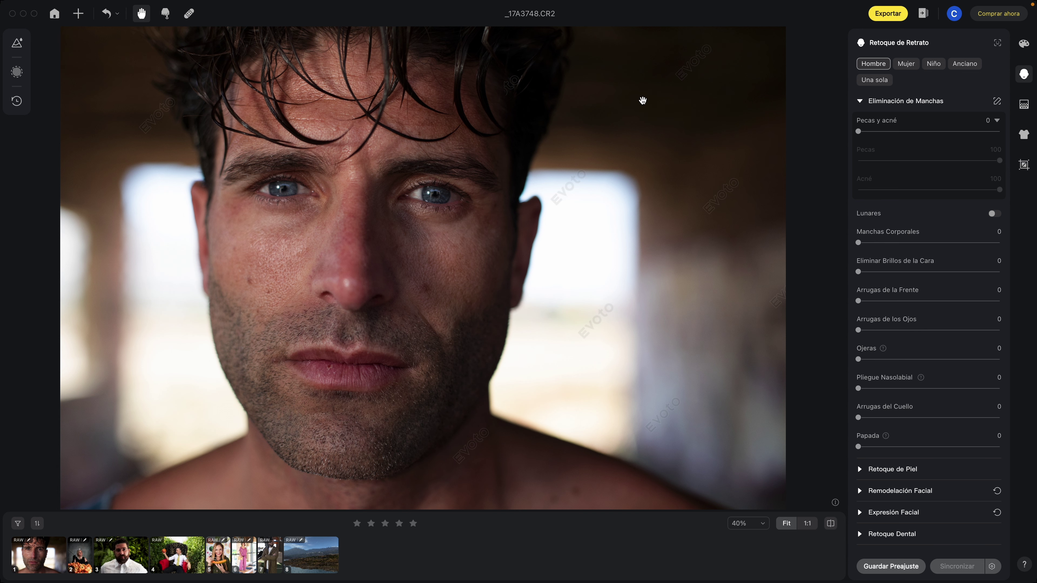
{"action": "scroll", "coordinate": [661, 93], "scroll_direction": "up", "scroll_amount": 2}
{"action": "mouse_move", "coordinate": [543, 85]}
{"action": "left_mouse_down"}
{"action": "mouse_move", "coordinate": [717, 162]}
{"action": "mouse_move", "coordinate": [694, 84]}
{"action": "left_mouse_up"}
{"action": "left_click_drag", "start_coordinate": [655, 219], "coordinate": [575, 226]}
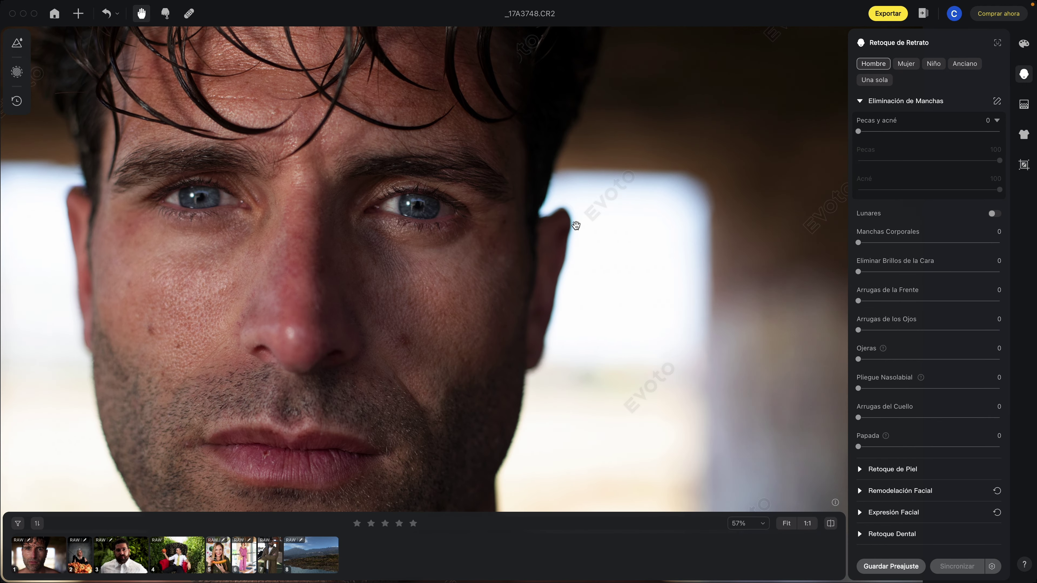
{"action": "scroll", "coordinate": [575, 226], "scroll_direction": "down", "scroll_amount": 1}
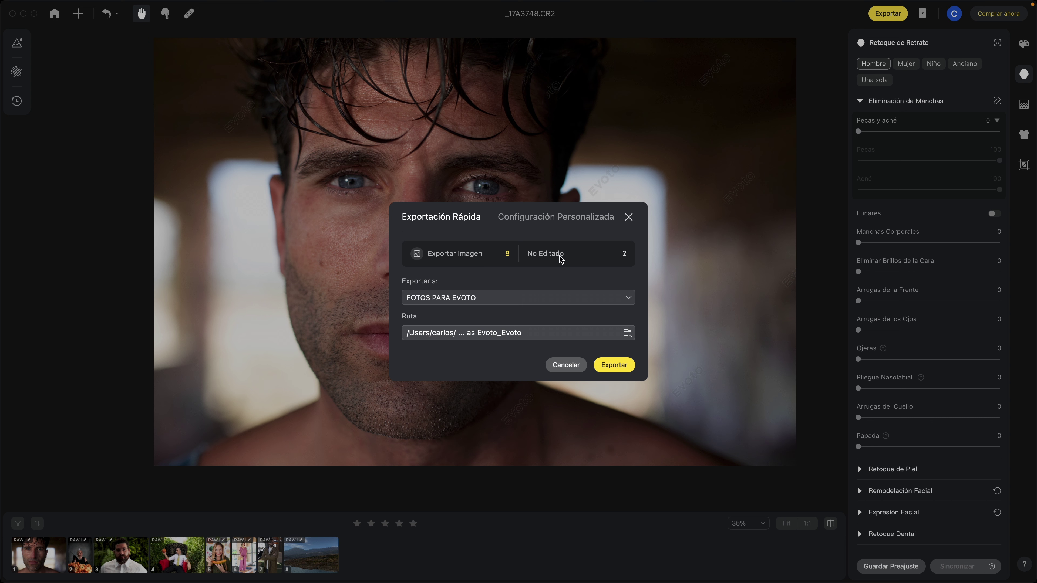
Step: Review the Configuración Personalizada export settings, leave Marca de agua off, and cancel the export
{"action": "left_click", "coordinate": [557, 242]}
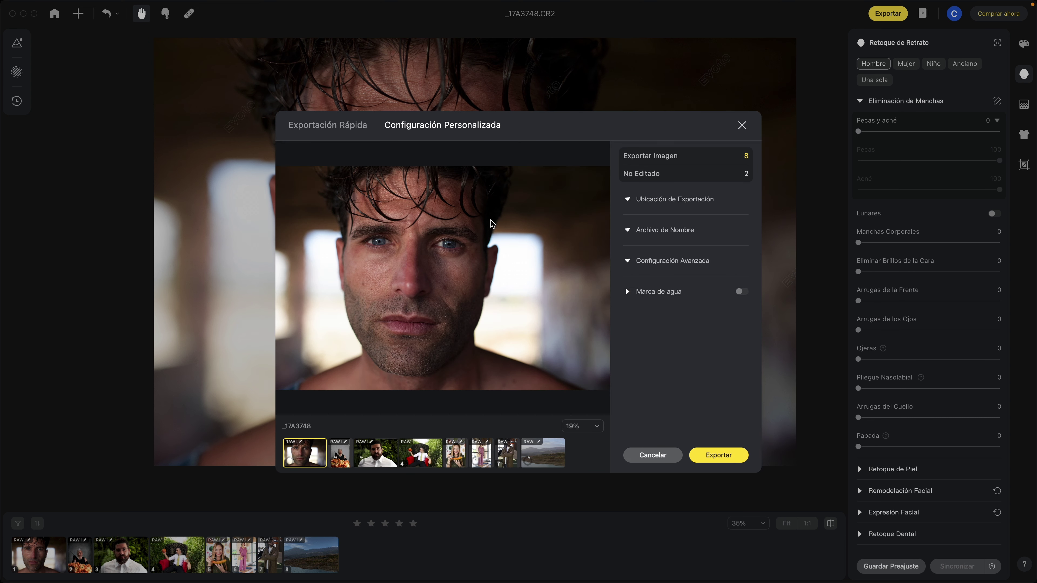
{"action": "scroll", "coordinate": [703, 213], "scroll_direction": "down", "scroll_amount": 3}
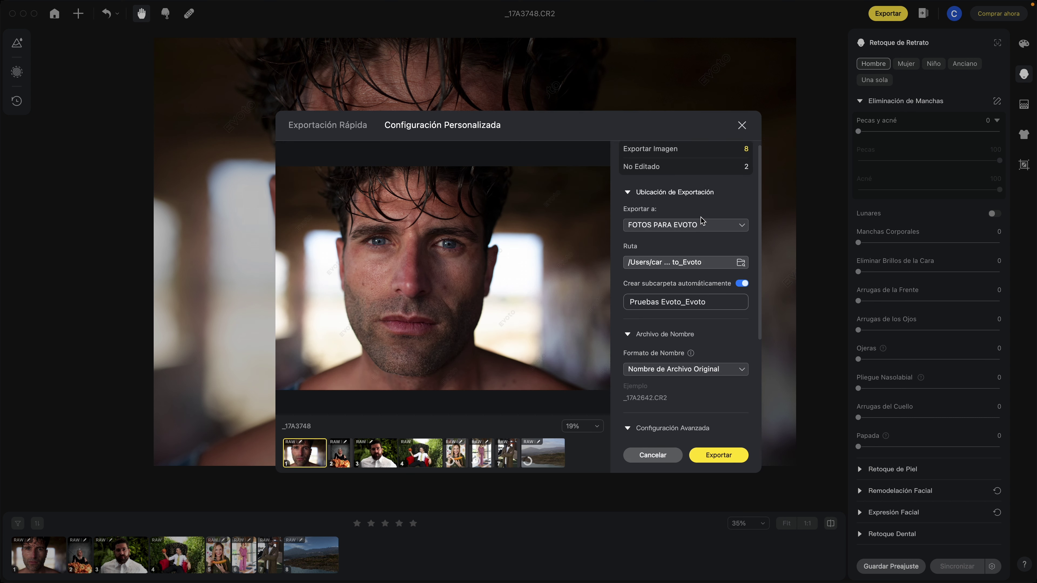
{"action": "scroll", "coordinate": [709, 262], "scroll_direction": "down", "scroll_amount": 3}
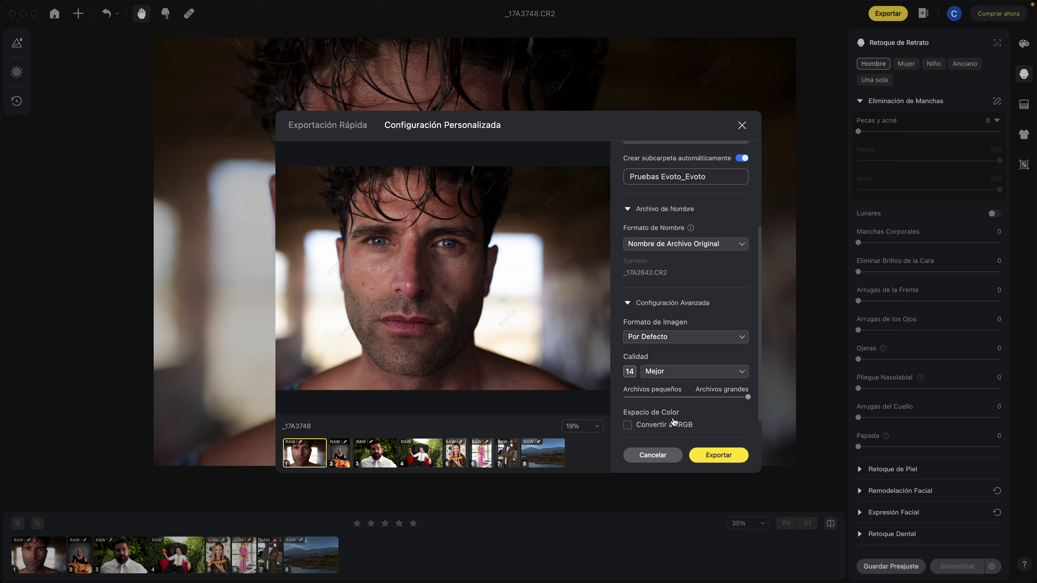
{"action": "scroll", "coordinate": [673, 422], "scroll_direction": "down", "scroll_amount": 1}
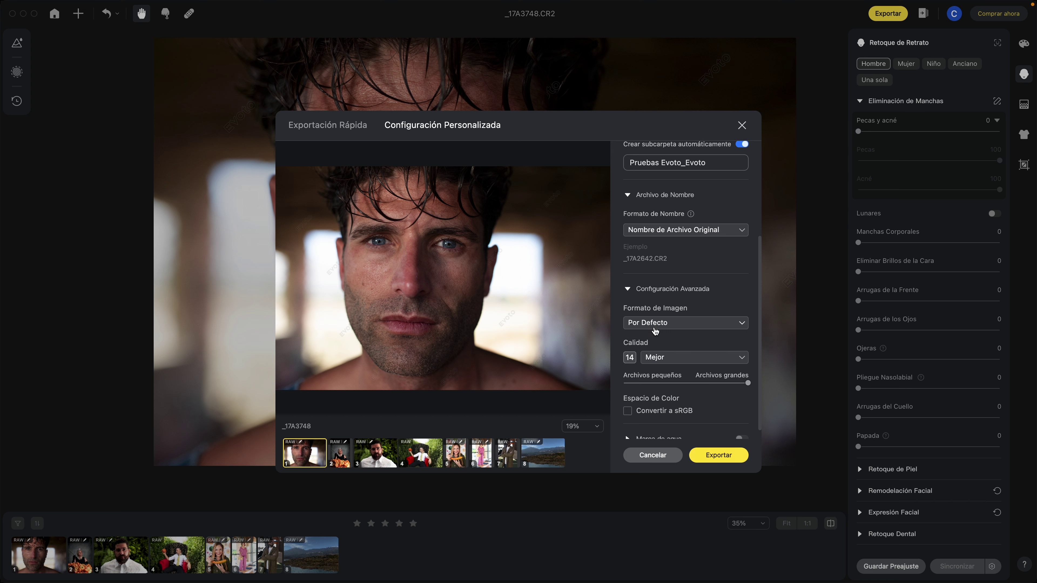
{"action": "scroll", "coordinate": [712, 380], "scroll_direction": "down", "scroll_amount": 1}
{"action": "left_click", "coordinate": [741, 426]}
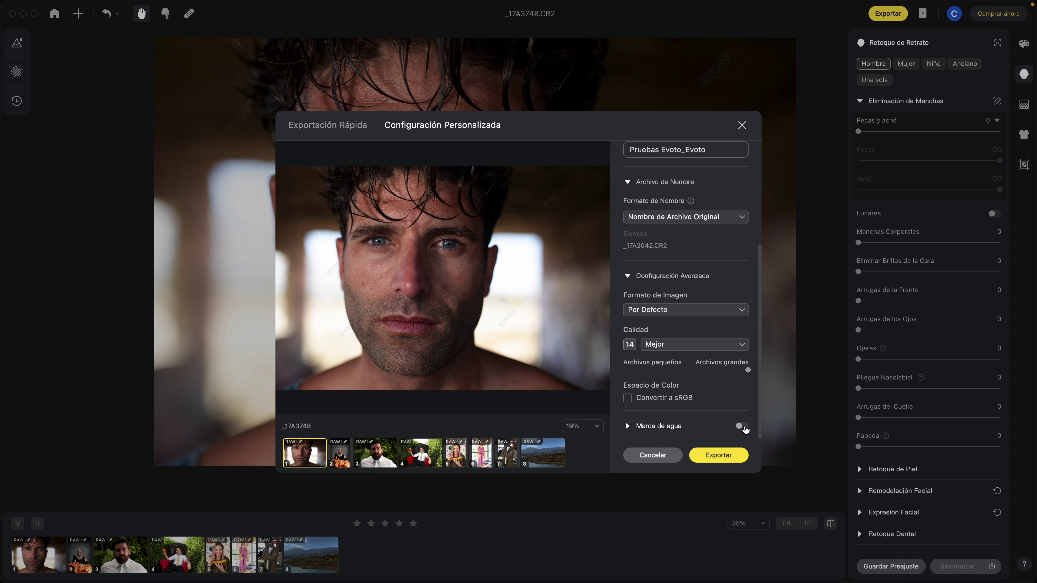
{"action": "left_click", "coordinate": [742, 426]}
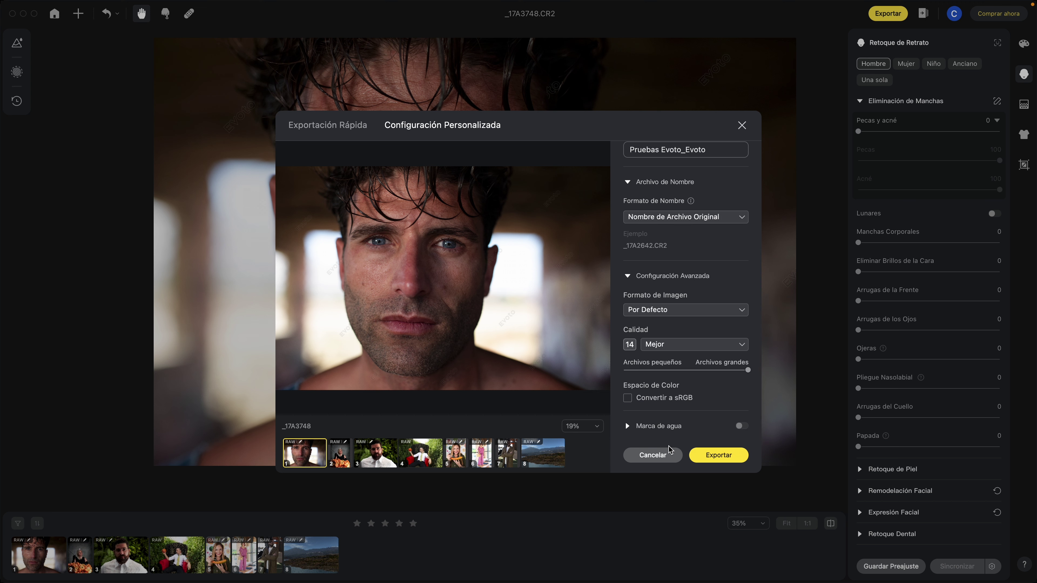
{"action": "left_click", "coordinate": [668, 448]}
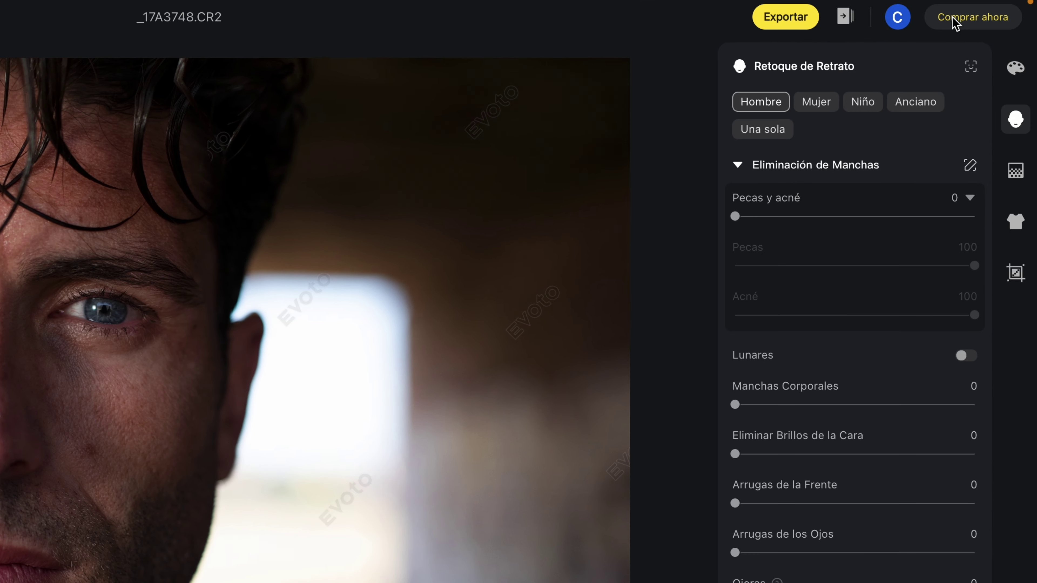
Step: Open the Precios page and highlight the Básico plan's US$ 83.99 price and 1,200 credits
{"action": "left_click", "coordinate": [953, 20]}
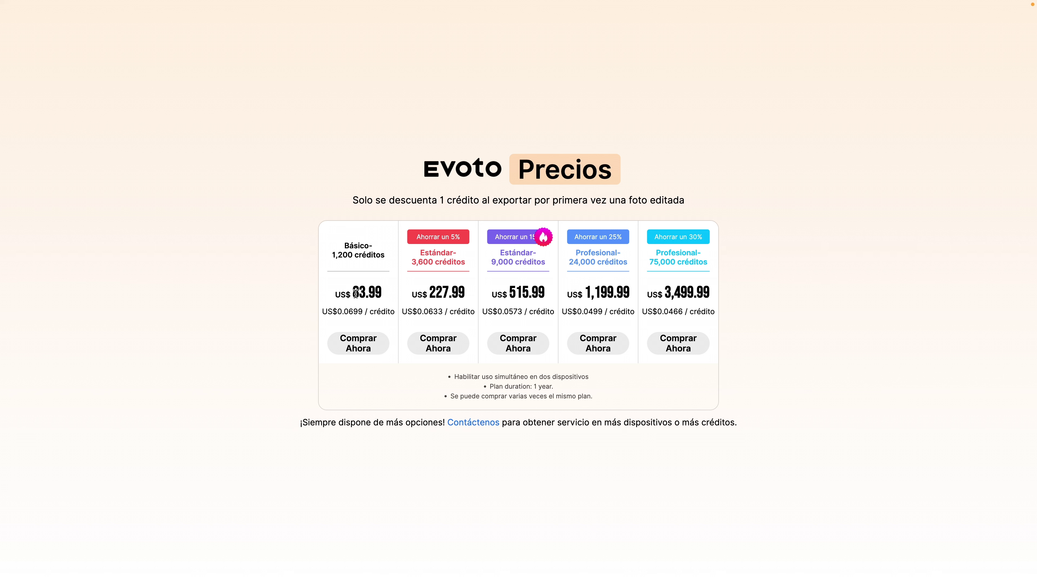
{"action": "left_click", "coordinate": [372, 296]}
{"action": "double_click", "coordinate": [372, 296]}
{"action": "left_click", "coordinate": [388, 293]}
{"action": "left_click_drag", "start_coordinate": [332, 255], "coordinate": [360, 258]}
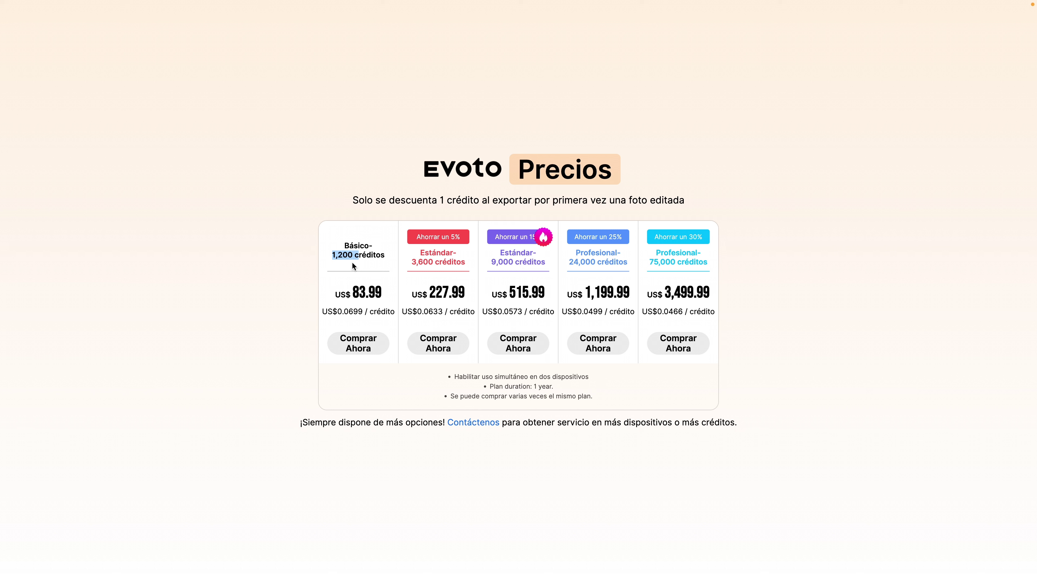